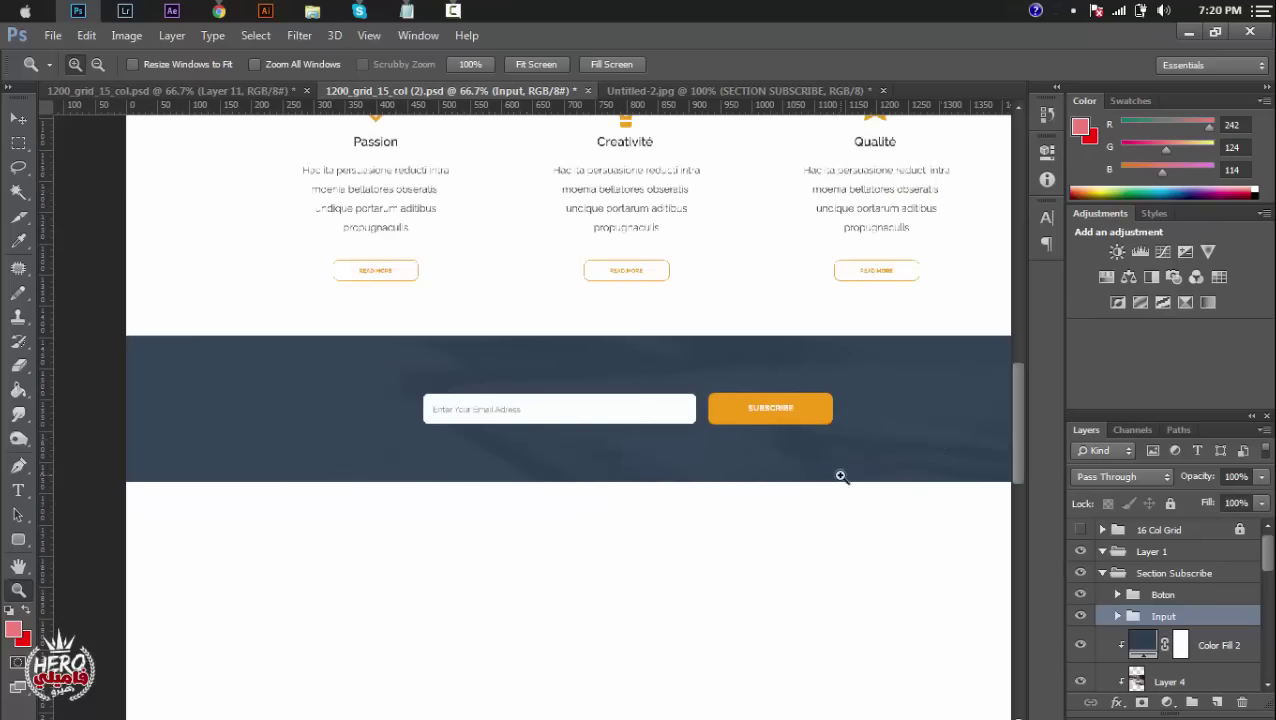
Collapse the Section Subscribe layer group.
{"action": "scroll", "coordinate": [841, 476], "scroll_direction": "right", "scroll_amount": 3}
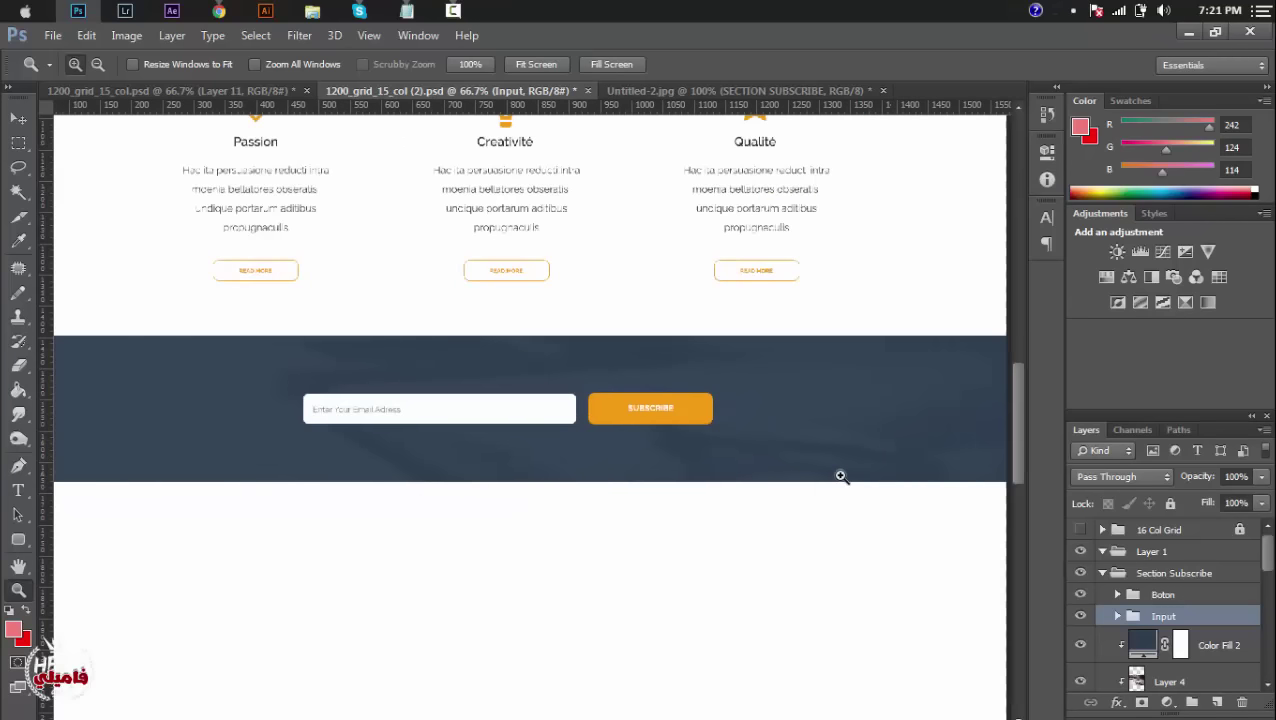
{"action": "left_click", "coordinate": [505, 520]}
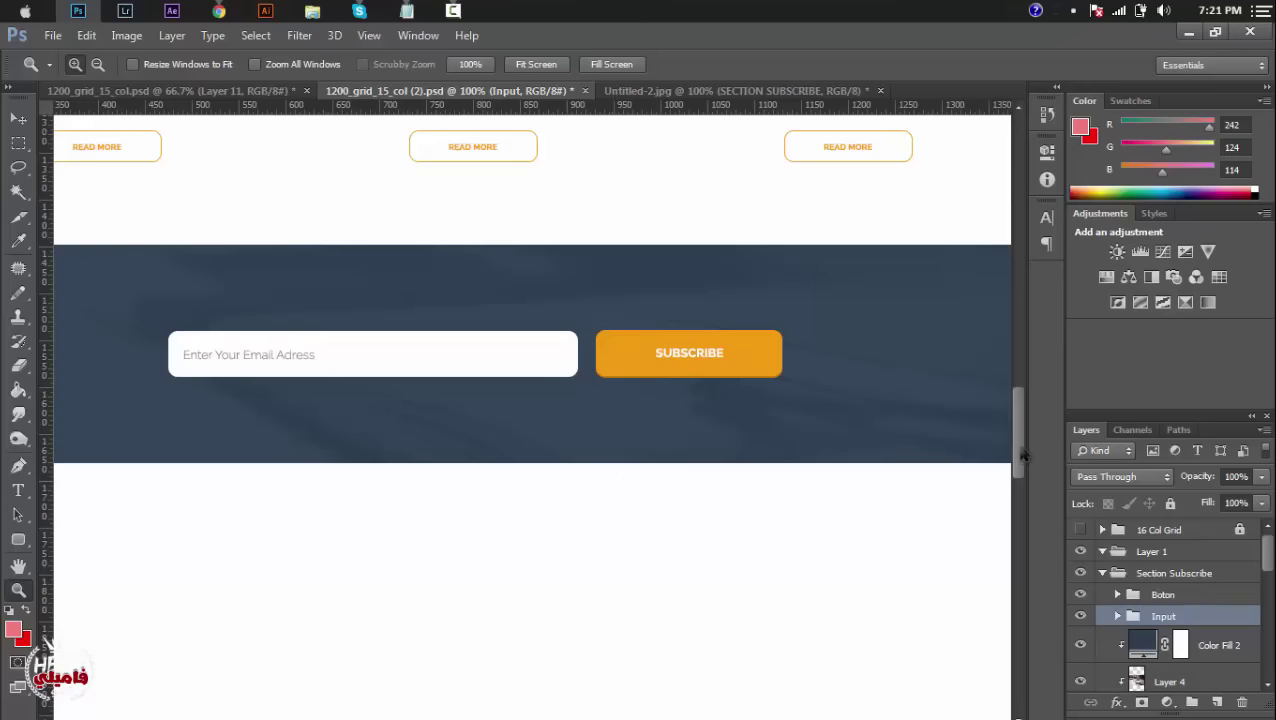
{"action": "left_click", "coordinate": [1102, 574]}
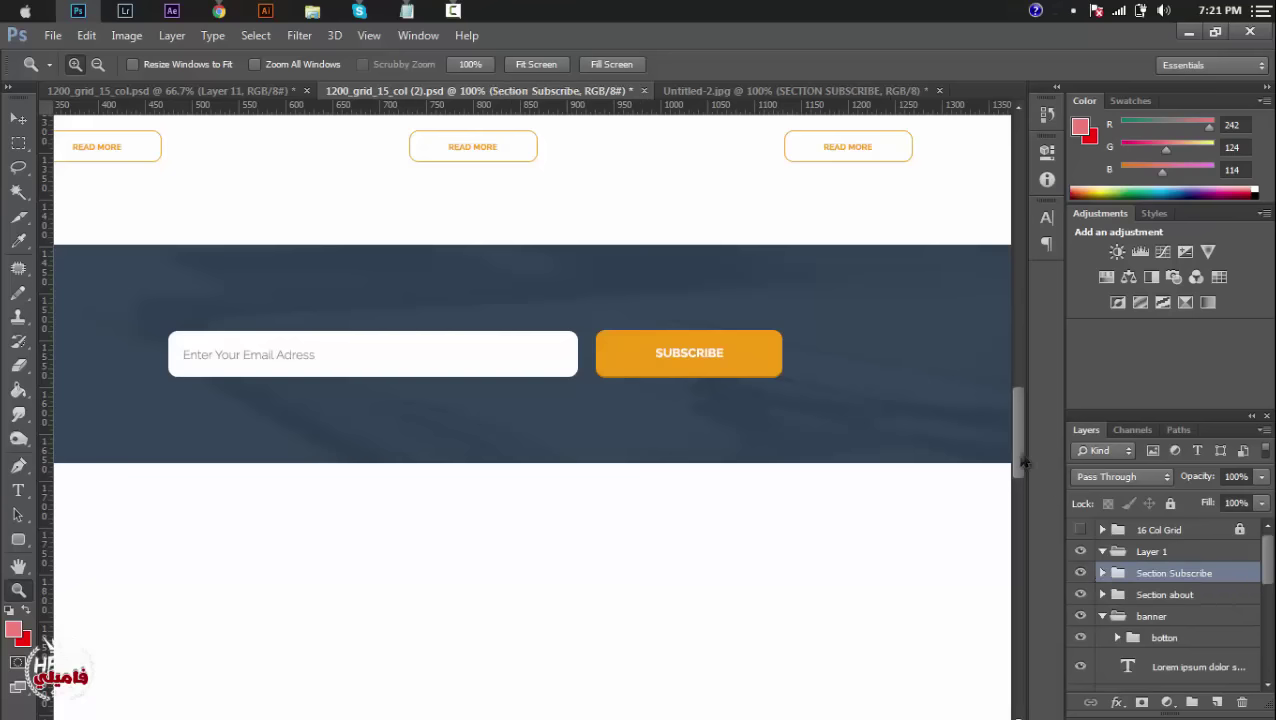
Measure 90 px down from the subscribe section's lower edge with the Ruler tool and place a horizontal guide there.
{"action": "left_click_drag", "start_coordinate": [1022, 462], "coordinate": [1022, 478]}
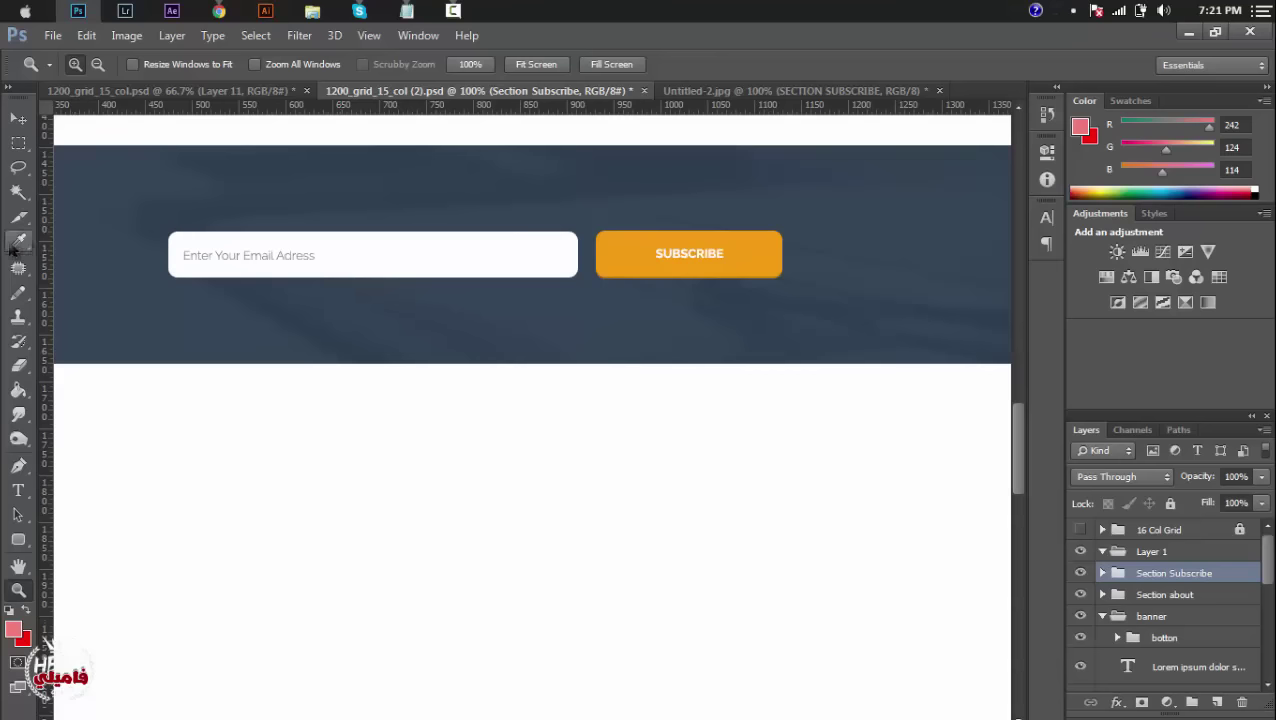
{"action": "left_click_drag", "start_coordinate": [18, 241], "coordinate": [148, 296]}
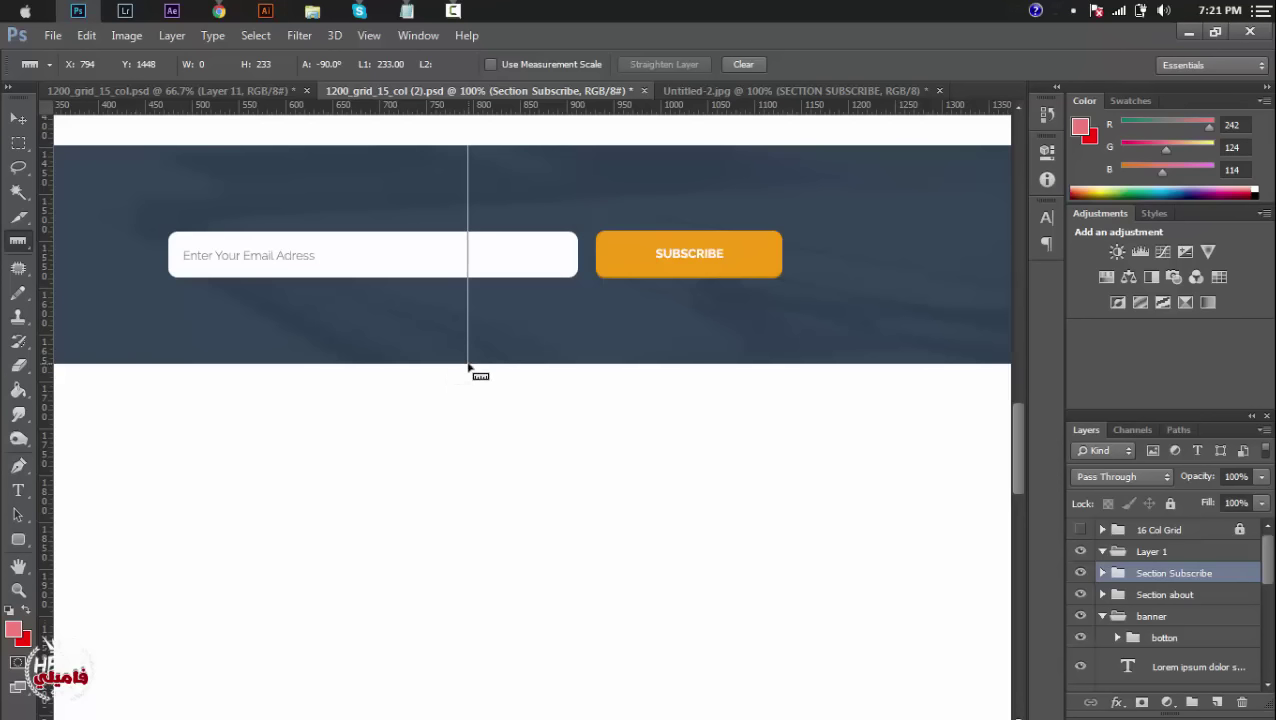
{"action": "left_click_drag", "start_coordinate": [469, 368], "coordinate": [470, 473]}
{"action": "left_click_drag", "start_coordinate": [470, 415], "coordinate": [470, 422]}
{"action": "left_click_drag", "start_coordinate": [435, 366], "coordinate": [435, 397]}
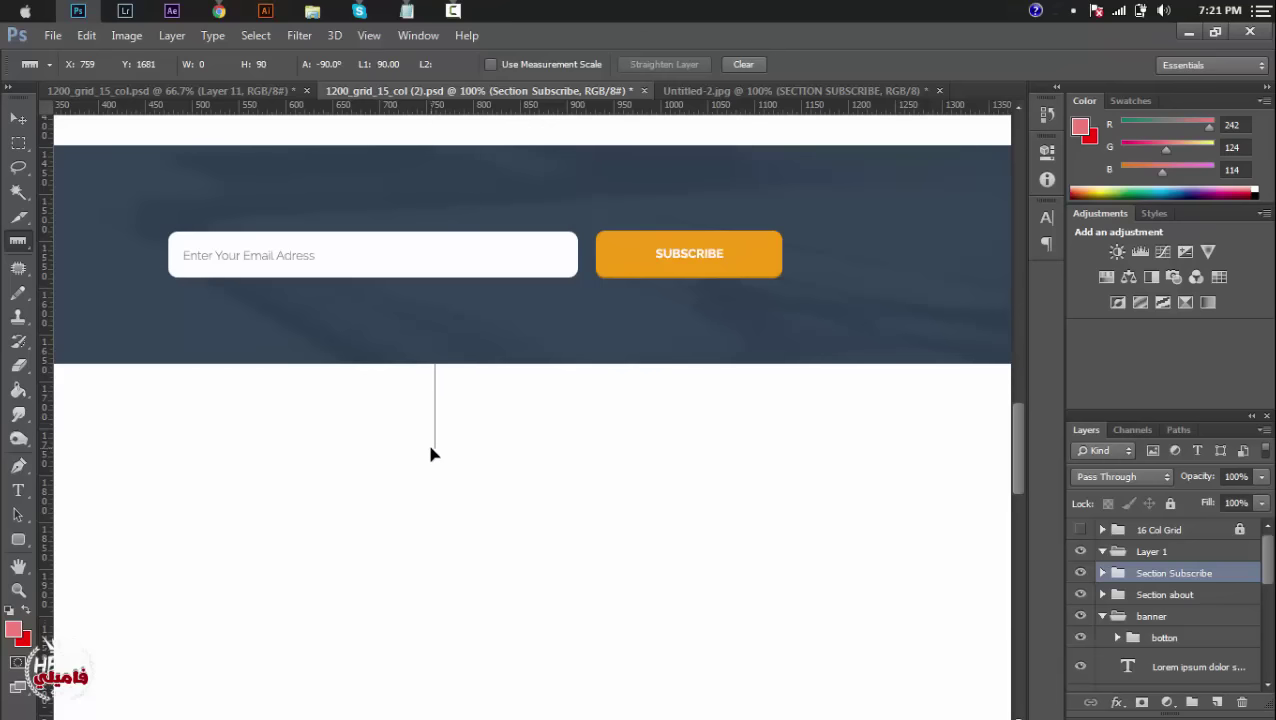
{"action": "left_click_drag", "start_coordinate": [470, 106], "coordinate": [467, 446]}
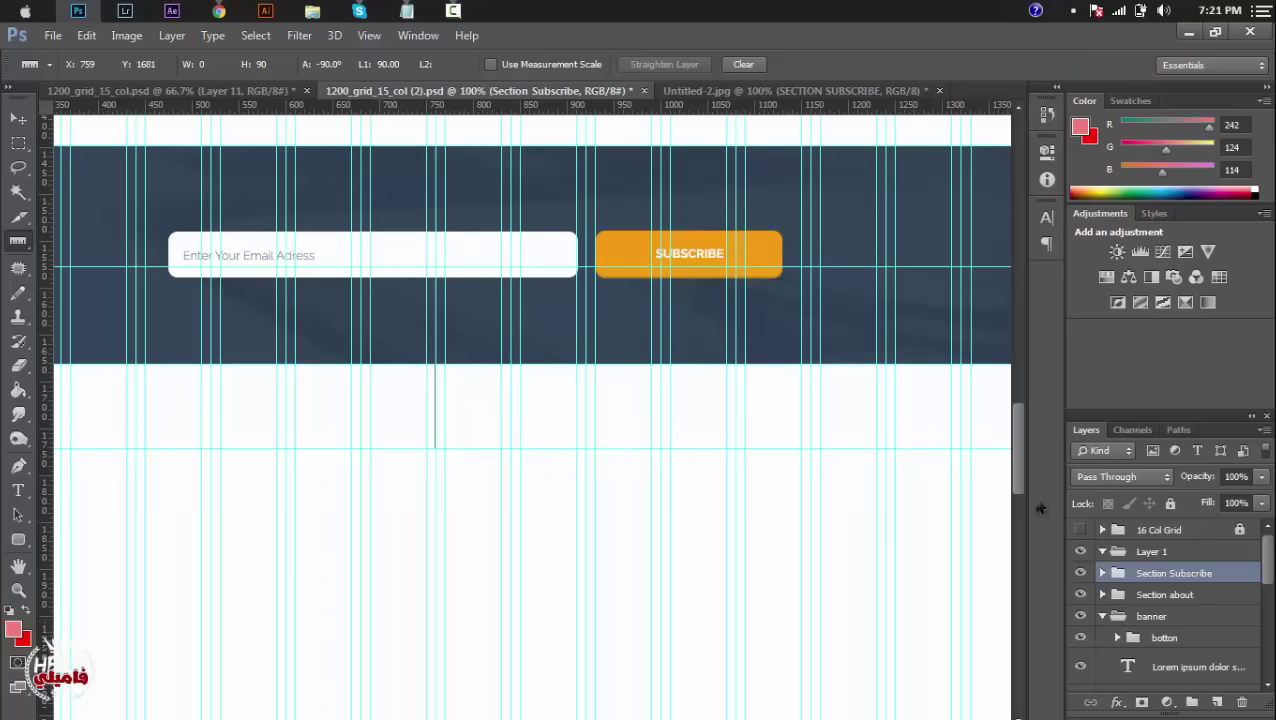
Collapse the banner layer group and expand the Section about group.
{"action": "left_click_drag", "start_coordinate": [1020, 485], "coordinate": [1020, 375]}
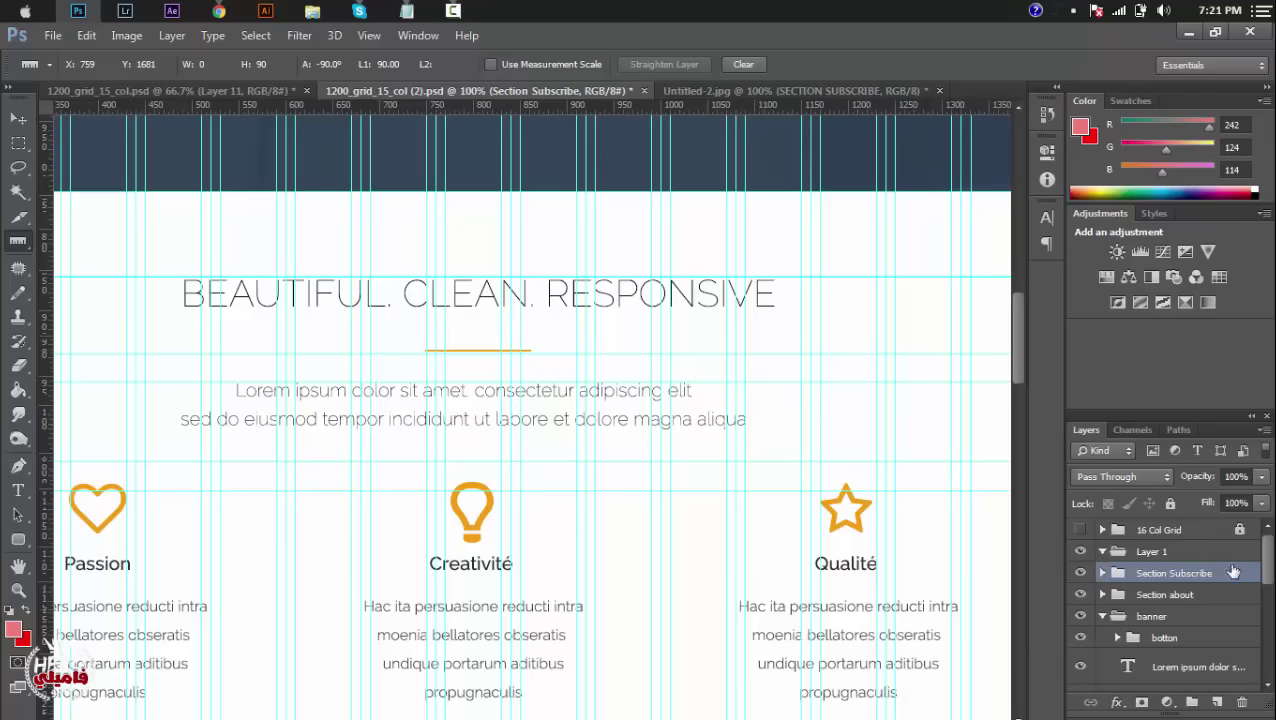
{"action": "left_click", "coordinate": [1102, 616]}
{"action": "scroll", "coordinate": [1266, 566], "scroll_direction": "down", "scroll_amount": 2}
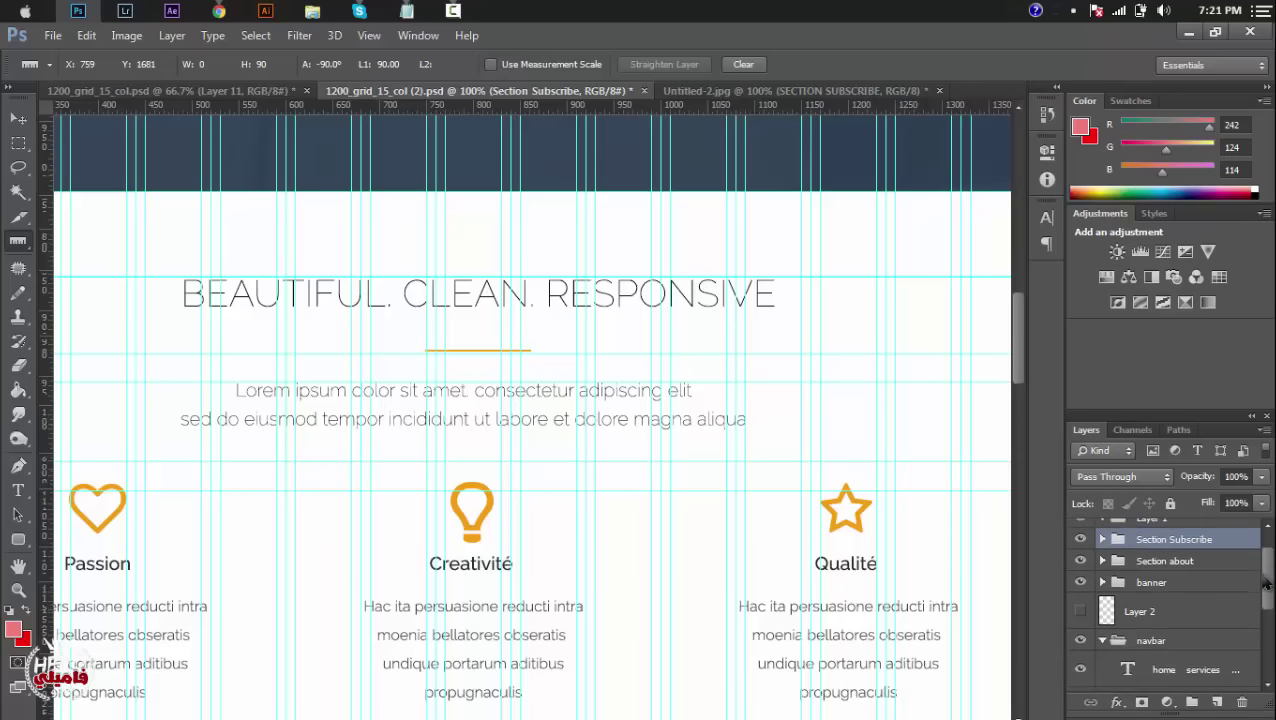
{"action": "left_click", "coordinate": [1160, 550]}
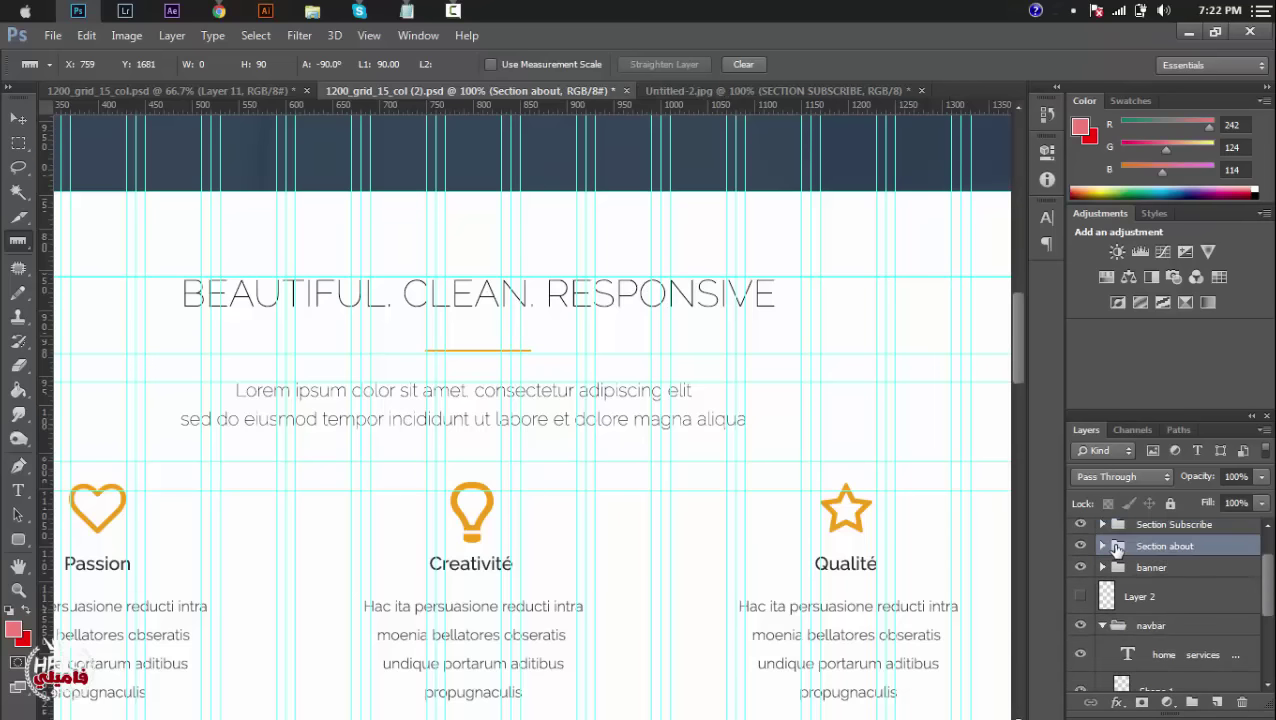
{"action": "left_click", "coordinate": [1102, 546]}
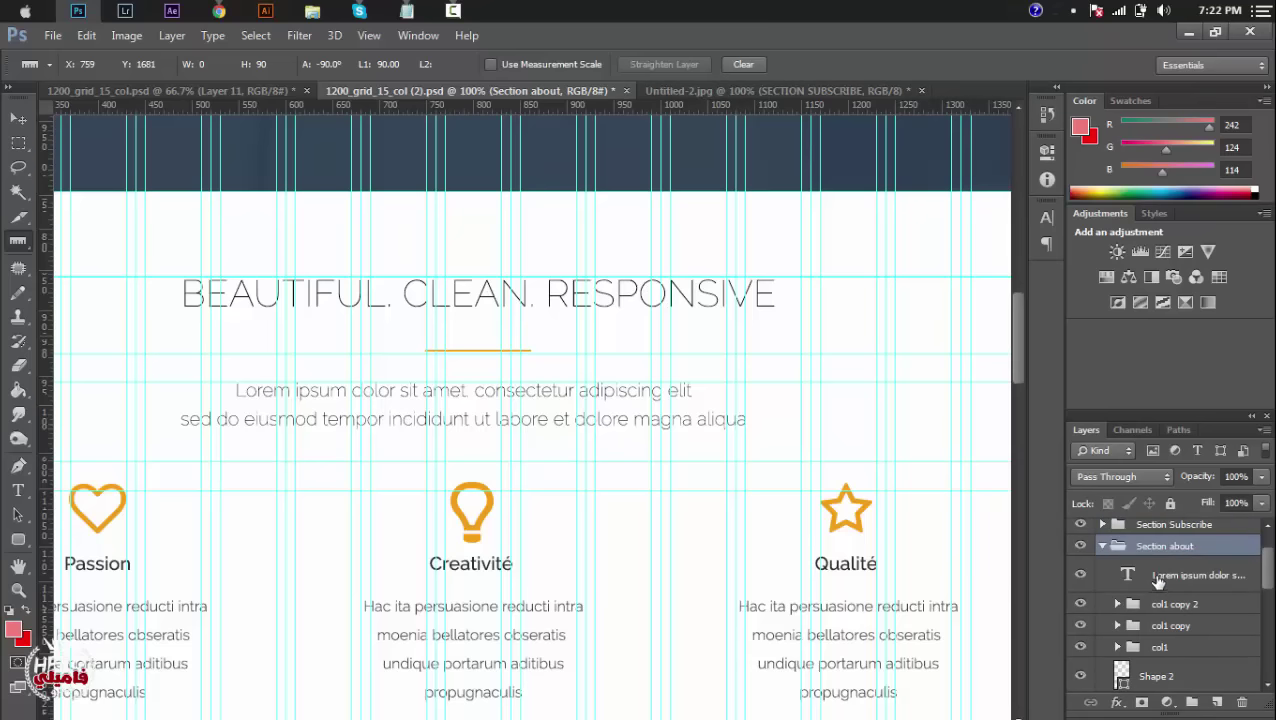
Group the Lorem ipsum text, Shape 2 and Beautiful. Clean. Responsive heading layers inside Section about.
{"action": "left_click", "coordinate": [1158, 580]}
{"action": "scroll", "coordinate": [1266, 590], "scroll_direction": "down", "scroll_amount": 2}
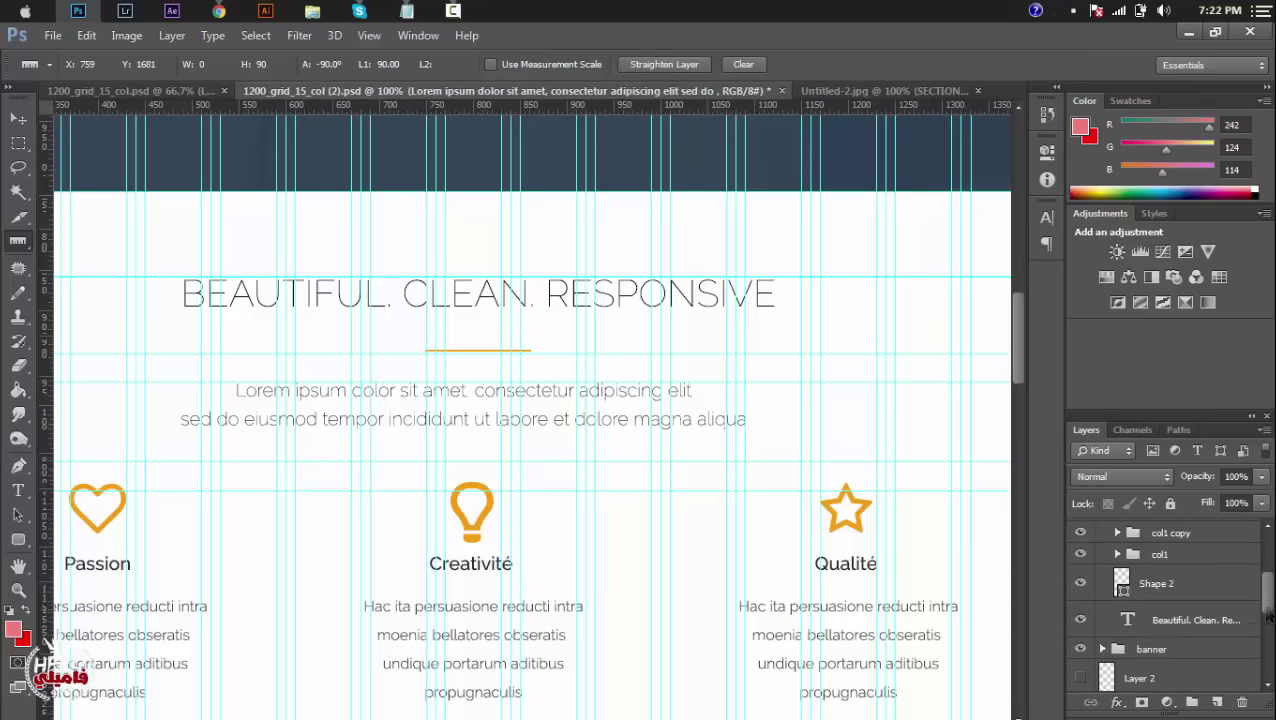
{"action": "left_click", "coordinate": [1175, 585]}
{"action": "left_click", "coordinate": [1180, 620], "text": "shift"}
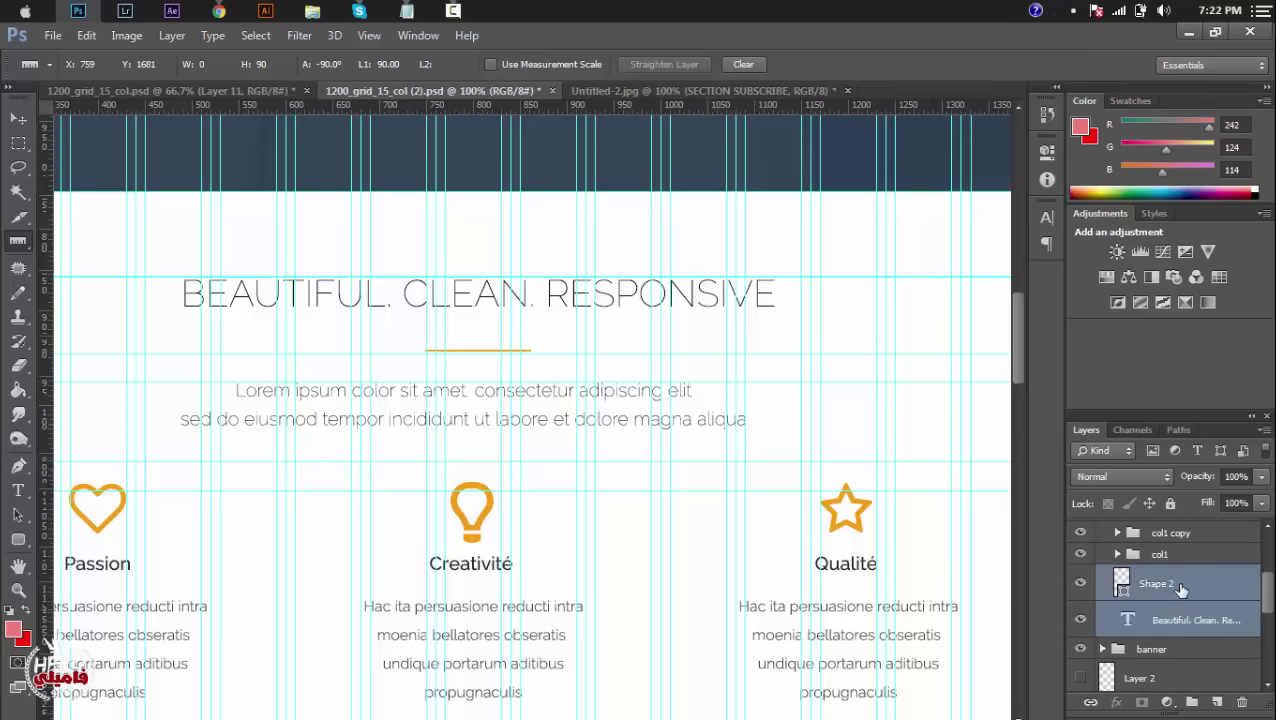
{"action": "left_click_drag", "start_coordinate": [1180, 590], "coordinate": [1191, 702]}
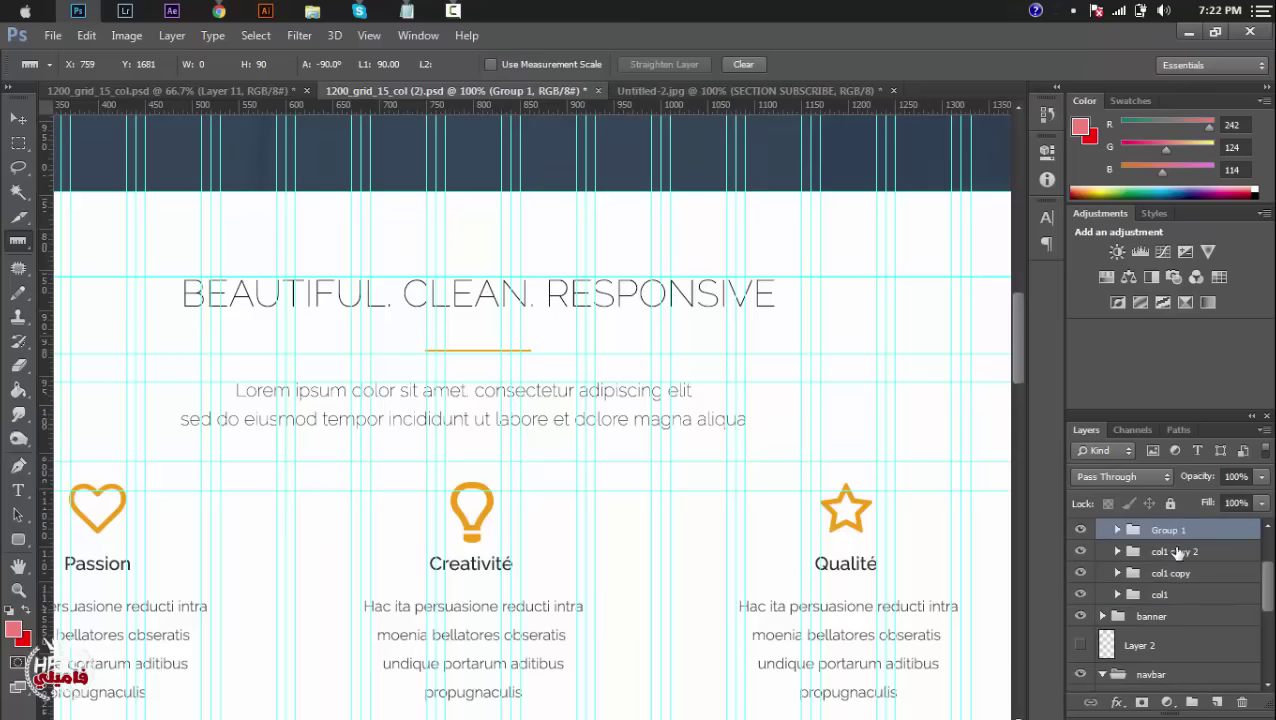
Rename the new layer group in Section about as Important.
{"action": "double_click", "coordinate": [1169, 531]}
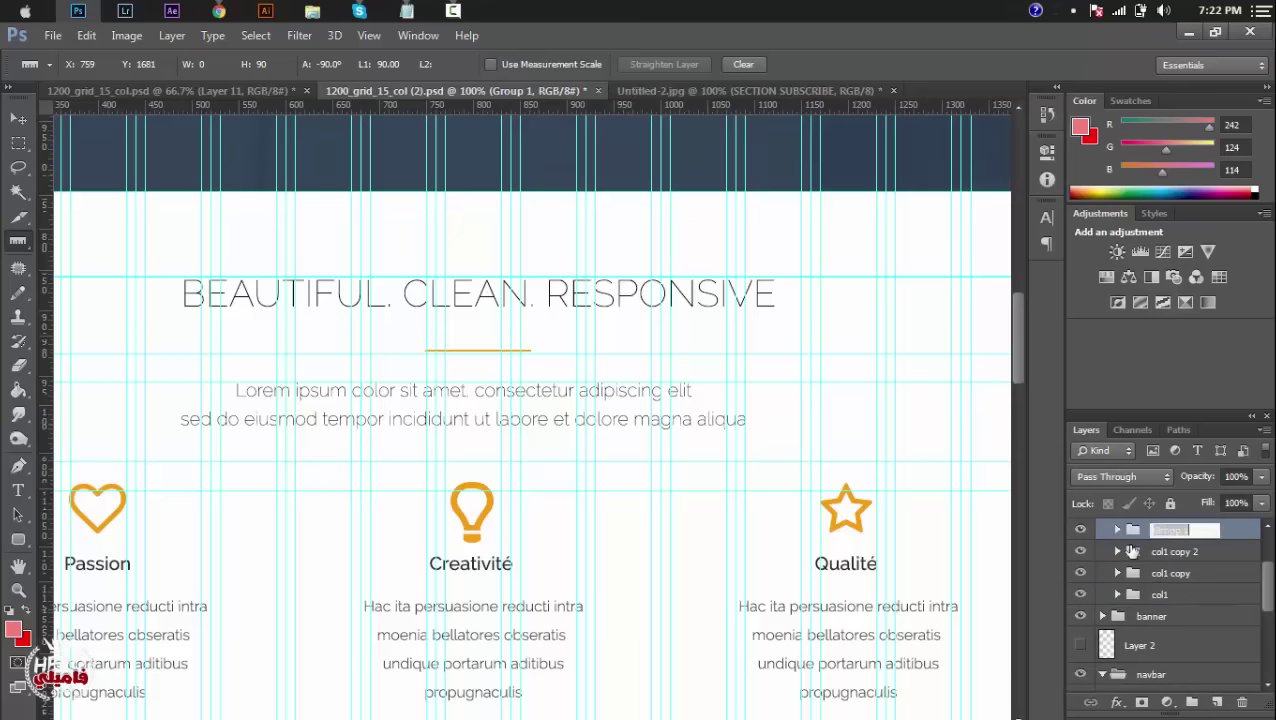
{"action": "key", "text": "Return"}
{"action": "double_click", "coordinate": [1169, 531]}
{"action": "type", "text": "Important"}
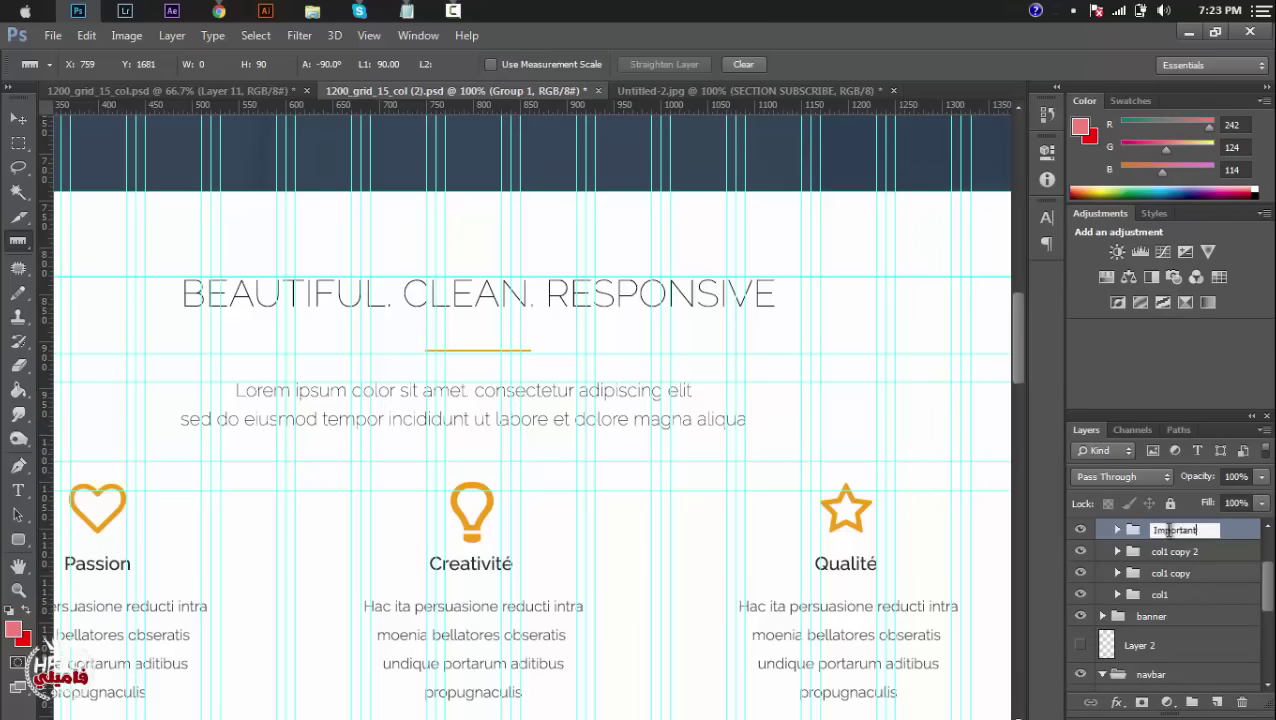
{"action": "key", "text": "Return"}
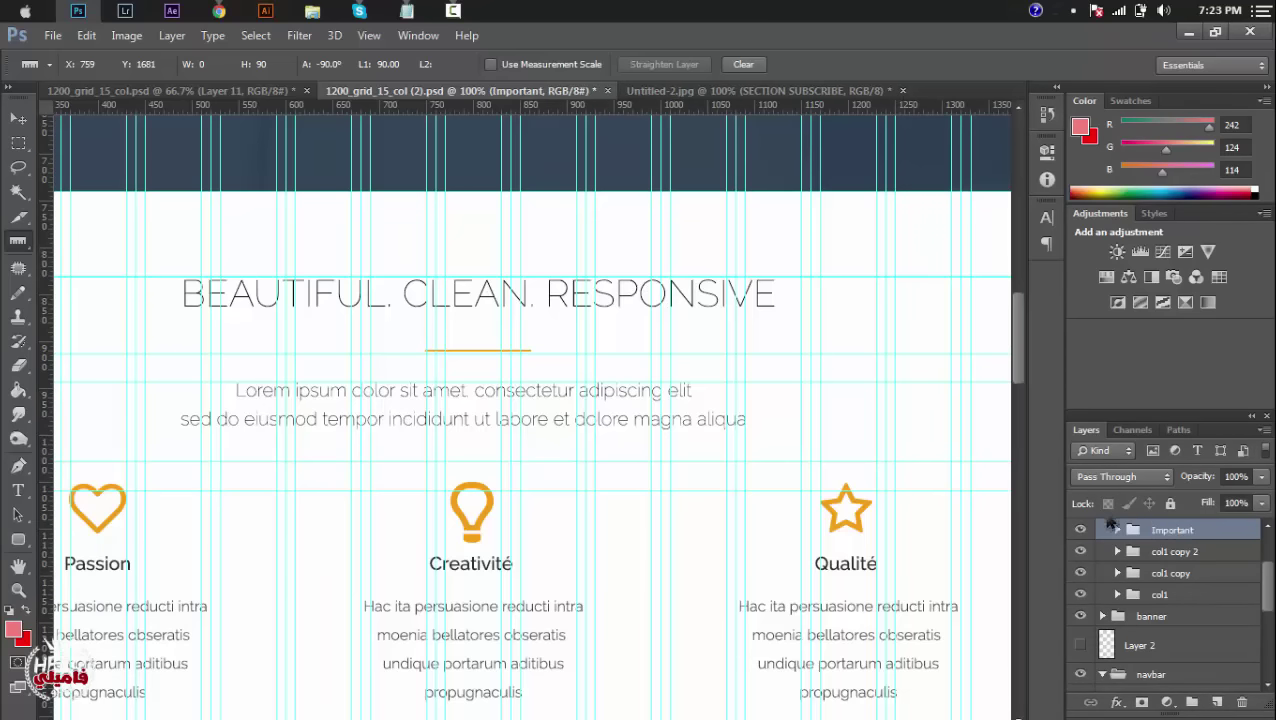
Duplicate the Important group and move the copy out of Section about to just above Section Subscribe.
{"action": "scroll", "coordinate": [1268, 590], "scroll_direction": "up", "scroll_amount": 1}
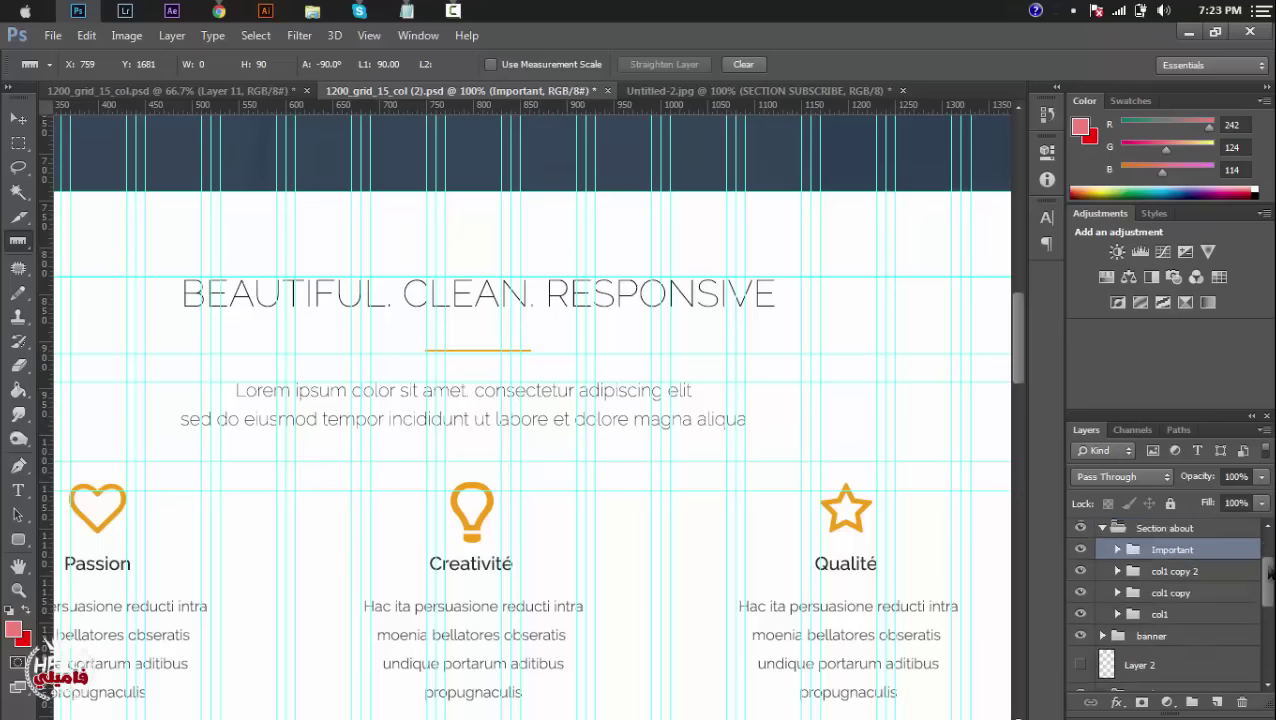
{"action": "right_click", "coordinate": [1192, 560]}
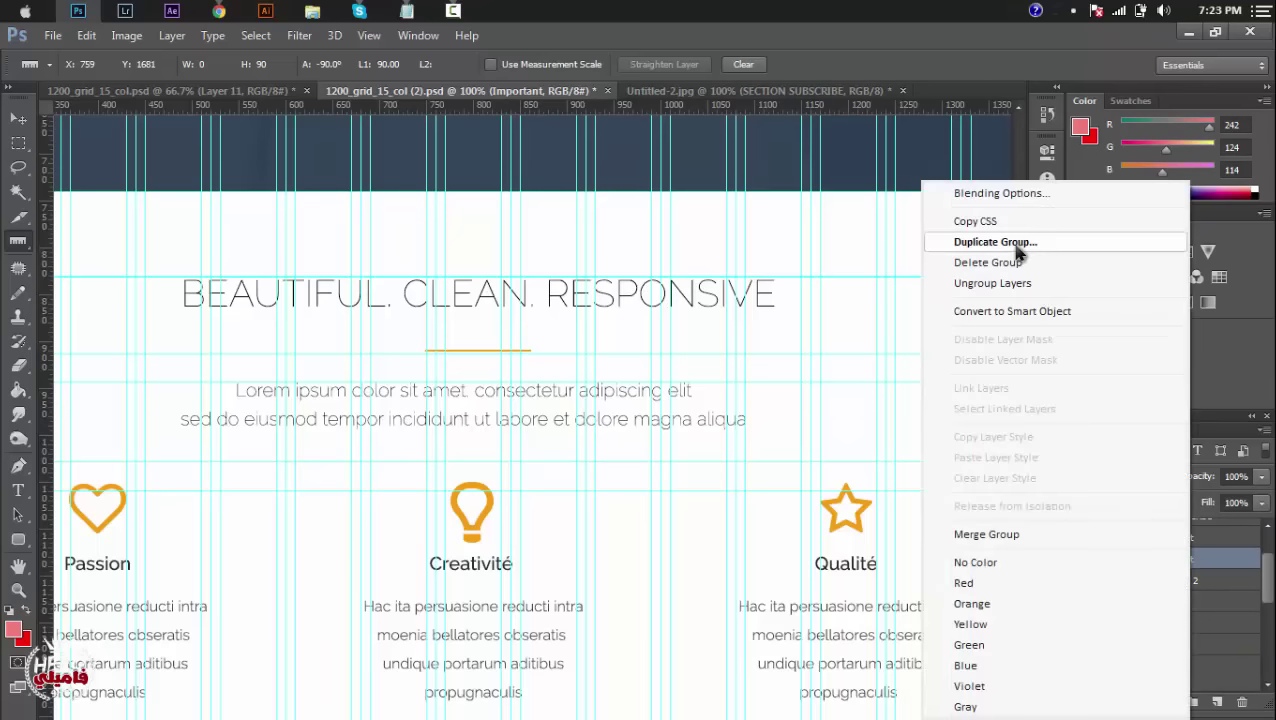
{"action": "left_click", "coordinate": [995, 243]}
{"action": "key", "text": "Return"}
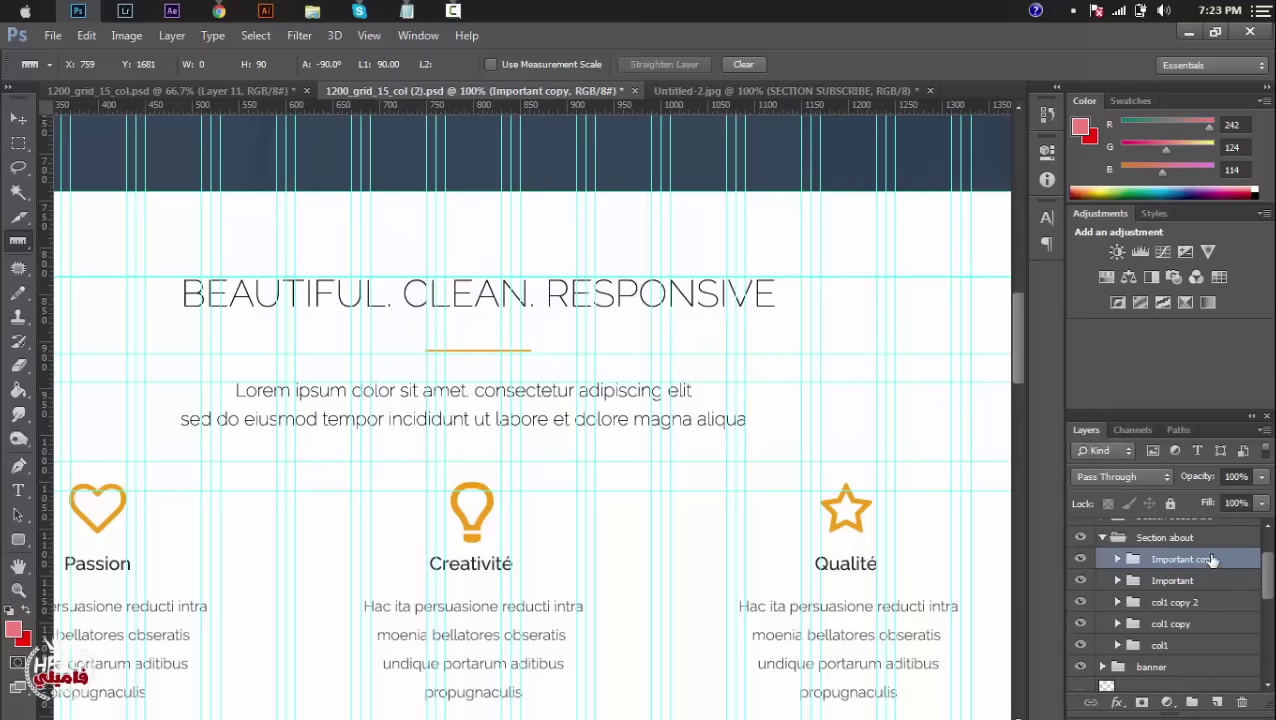
{"action": "mouse_move", "coordinate": [1205, 563]}
{"action": "left_mouse_down"}
{"action": "mouse_move", "coordinate": [1200, 505]}
{"action": "mouse_move", "coordinate": [1200, 565]}
{"action": "left_mouse_up"}
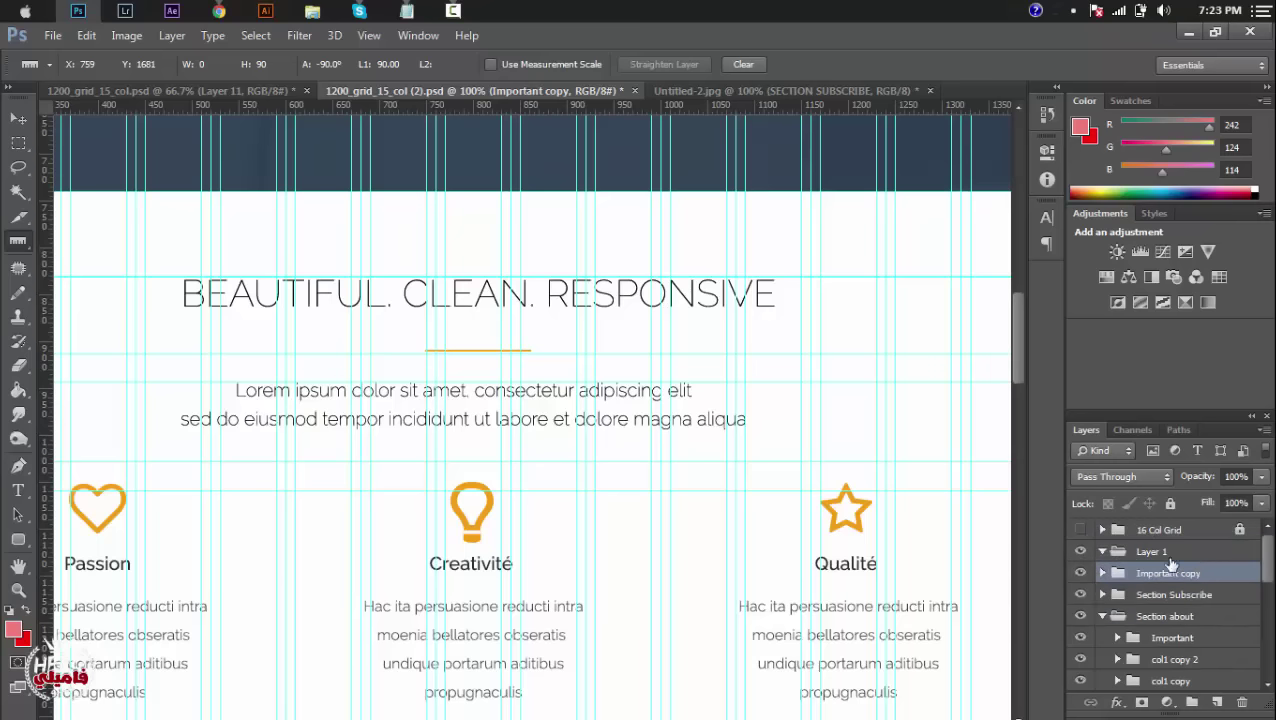
Create a new layer group above Important copy and name it Secttion Owr Works.
{"action": "left_click", "coordinate": [1192, 702]}
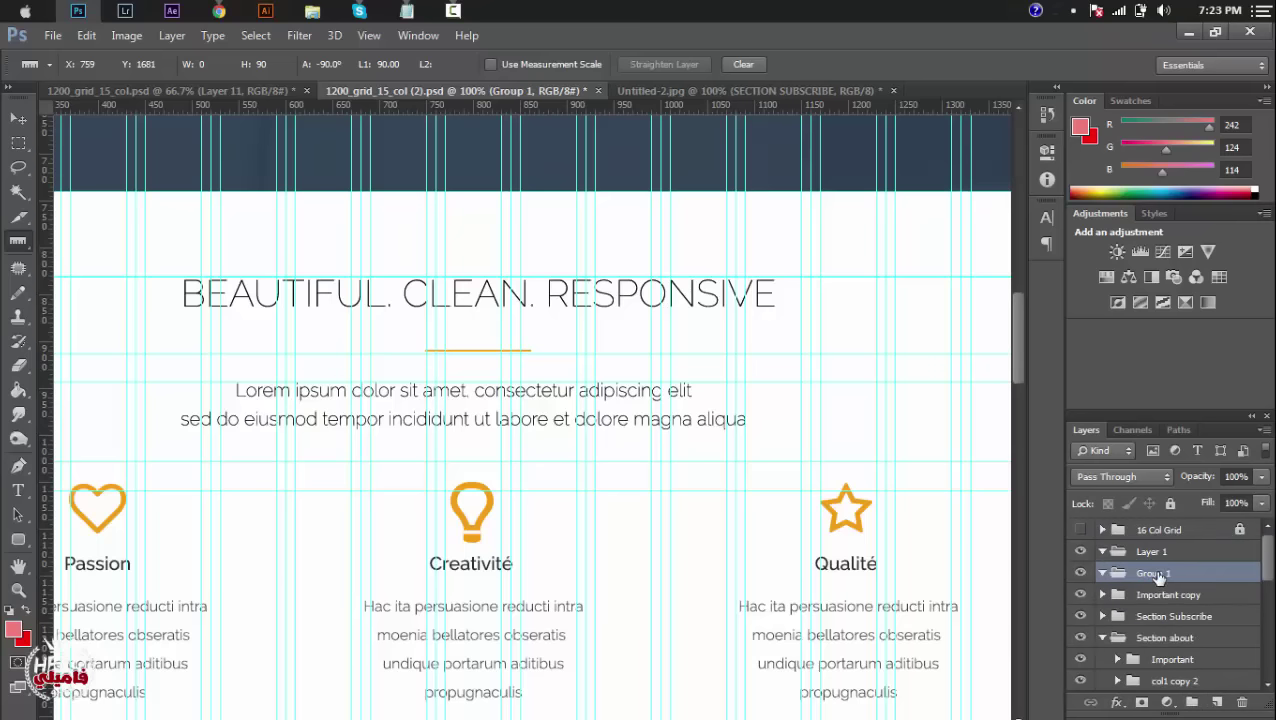
{"action": "double_click", "coordinate": [1158, 572]}
{"action": "type", "text": "Se"}
{"action": "type", "text": "cttion Owr Works"}
{"action": "key", "text": "Return"}
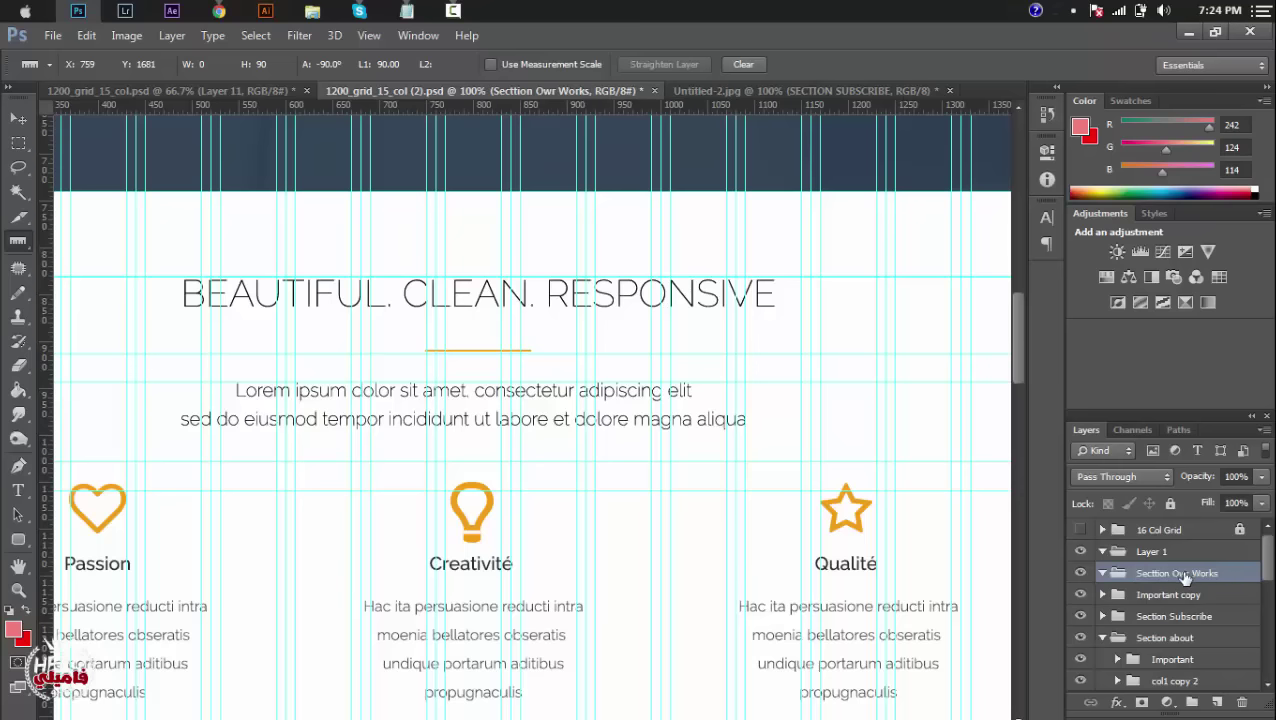
Correct the new layer group's name to Secttion Our Works.
{"action": "double_click", "coordinate": [1186, 573]}
{"action": "type", "text": "Section Of Works"}
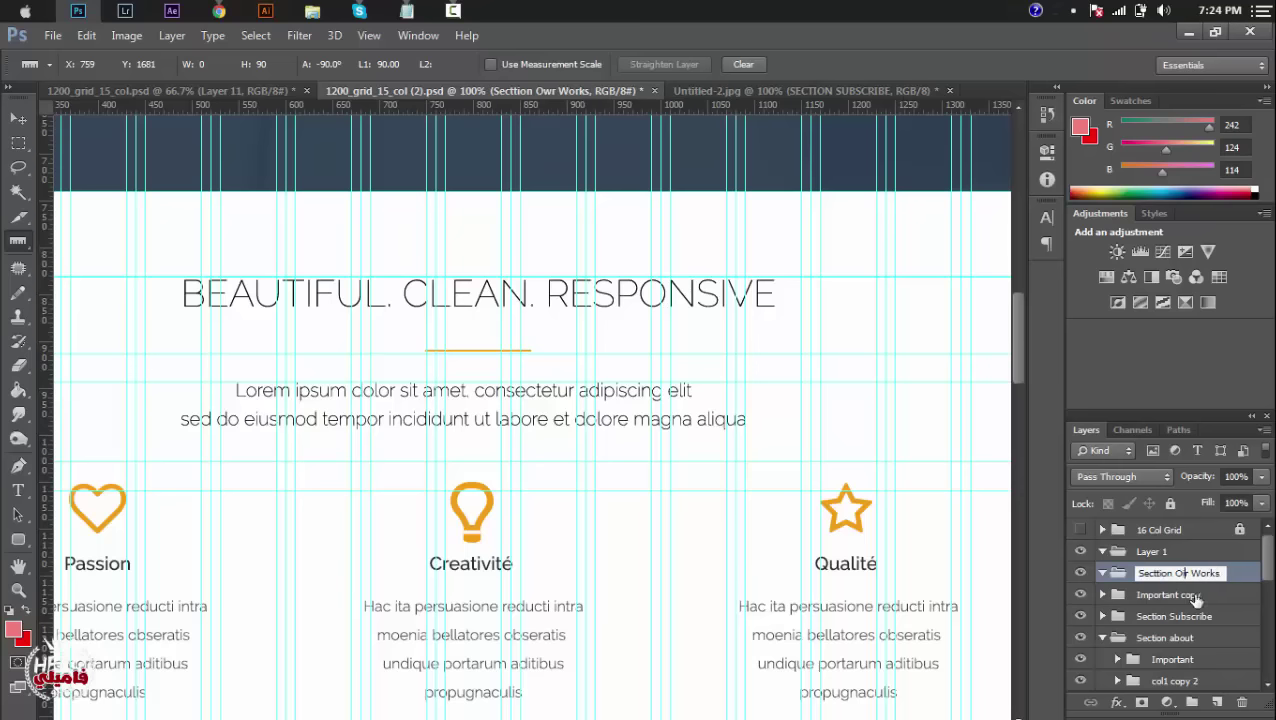
{"action": "key", "text": "BackSpace"}
{"action": "type", "text": "ur"}
{"action": "key", "text": "Return"}
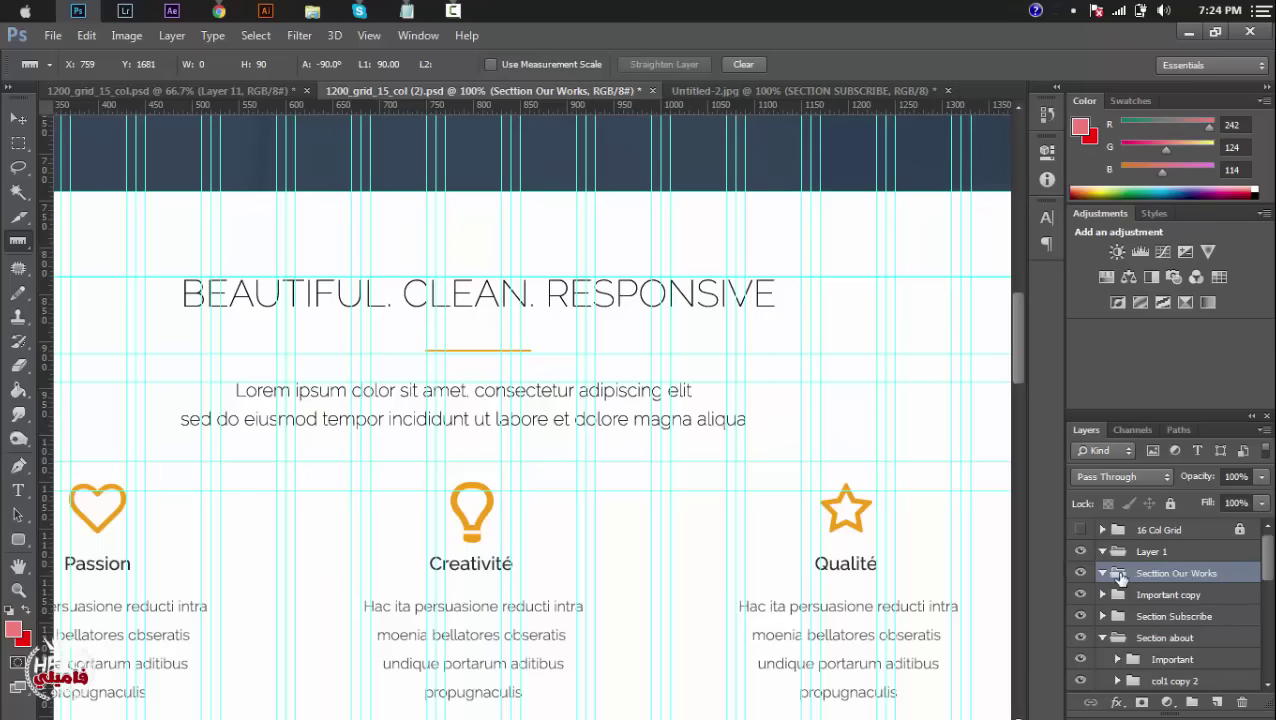
Put the Important copy group inside Secttion Our Works and move its content down to the guide below the subscribe section.
{"action": "left_click", "coordinate": [1160, 595]}
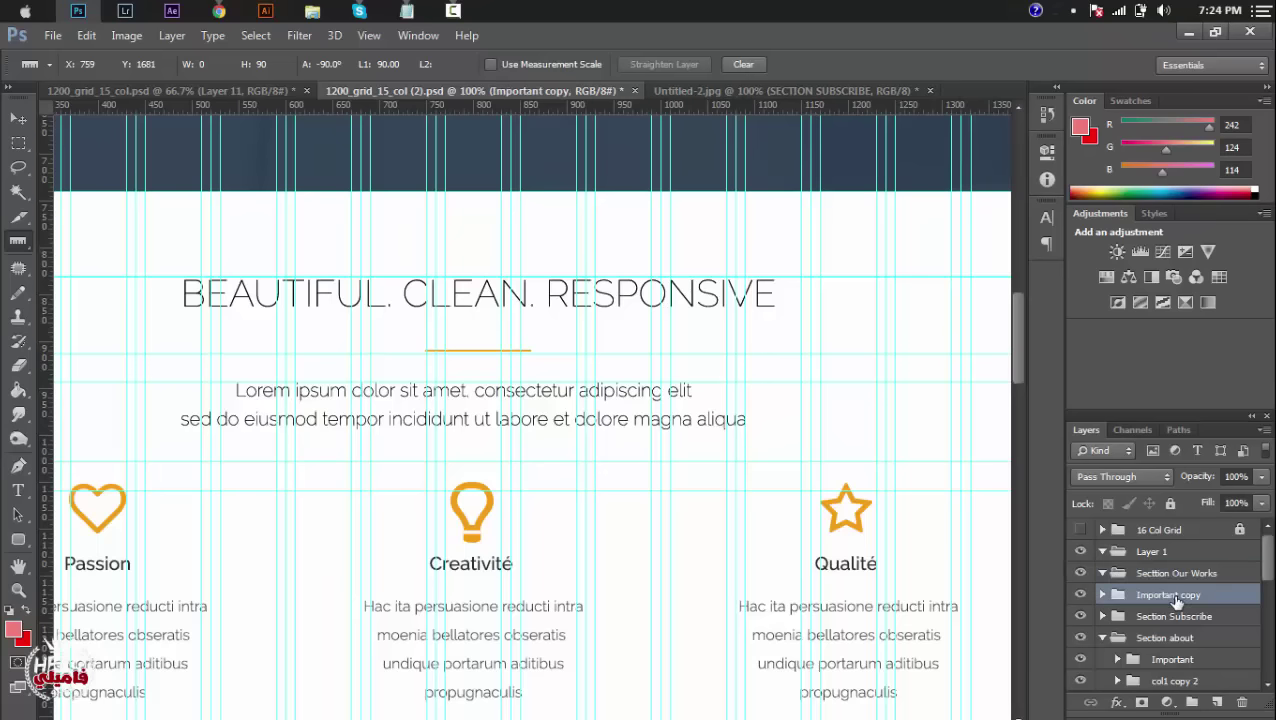
{"action": "left_click_drag", "start_coordinate": [1170, 598], "coordinate": [1165, 578]}
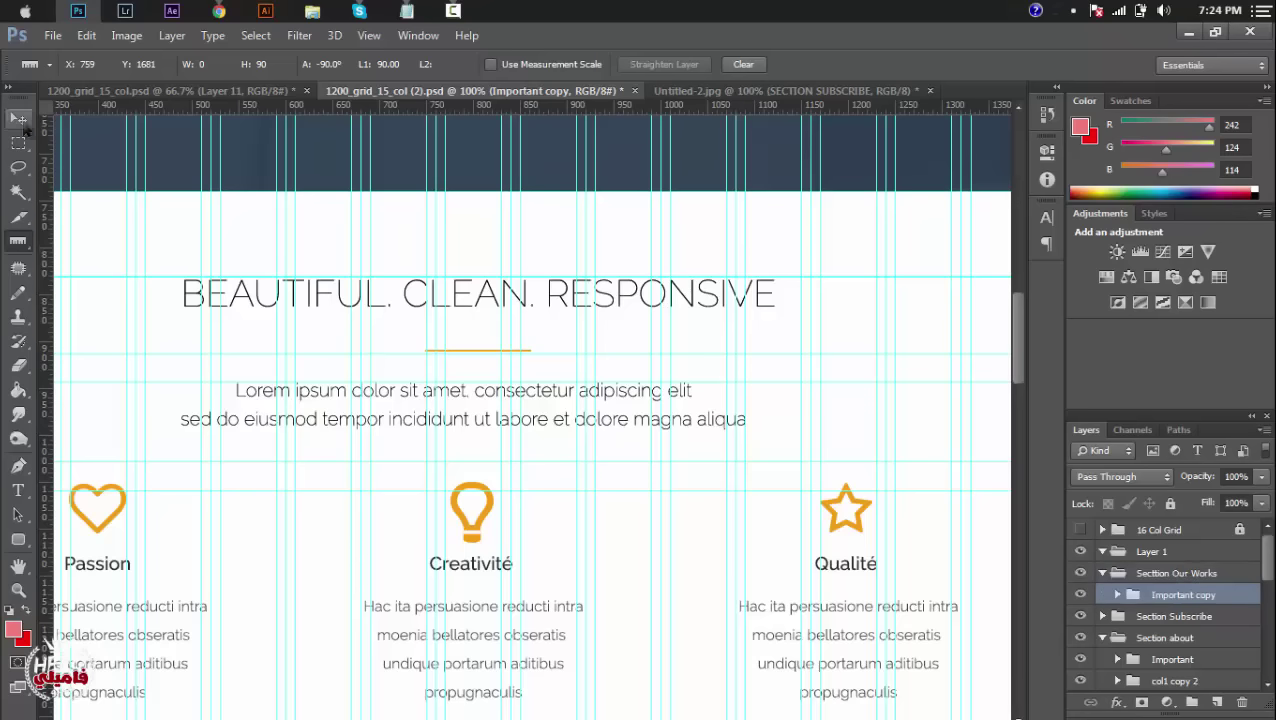
{"action": "left_click", "coordinate": [24, 127]}
{"action": "left_click_drag", "start_coordinate": [567, 305], "coordinate": [532, 300]}
{"action": "key", "text": "Down"}
{"action": "key", "text": "Down"}
{"action": "key", "text": "Down"}
{"action": "scroll", "coordinate": [1150, 600], "scroll_direction": "down", "scroll_amount": 5}
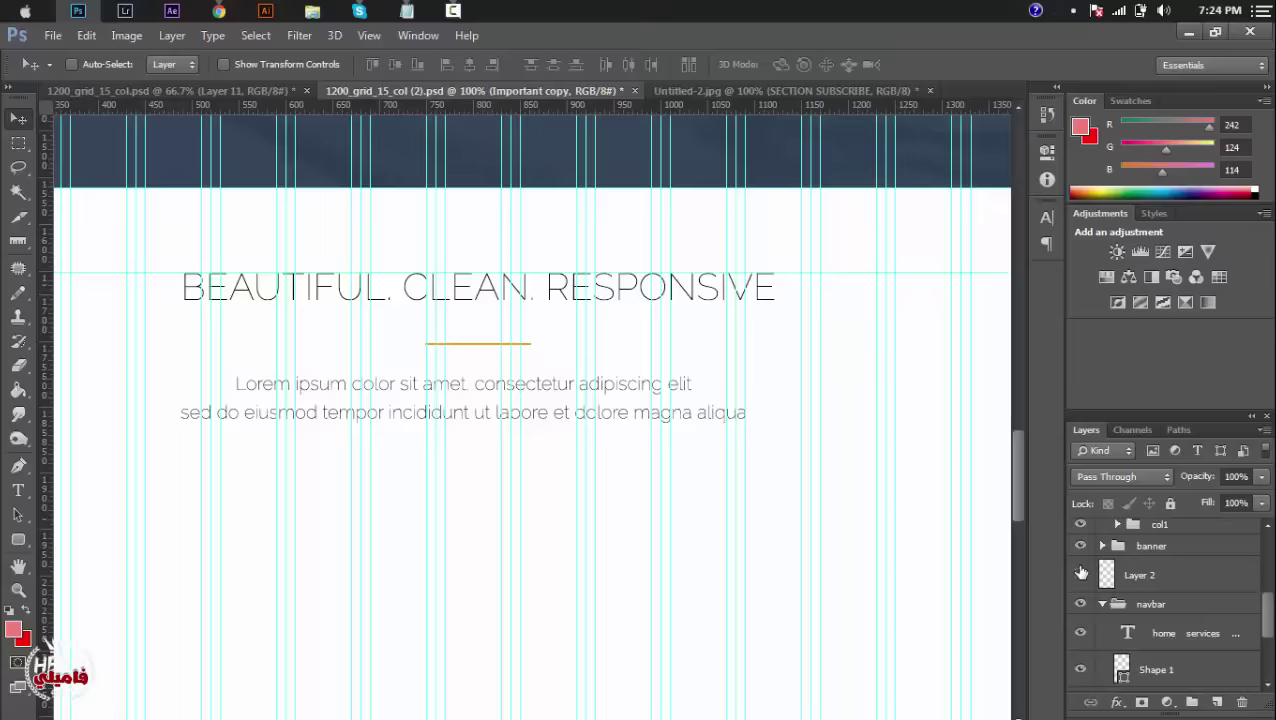
Show the Layer 2 line grid, nudge the copied heading block up 2 px to align with it, and hide the grid again.
{"action": "left_click", "coordinate": [1080, 574]}
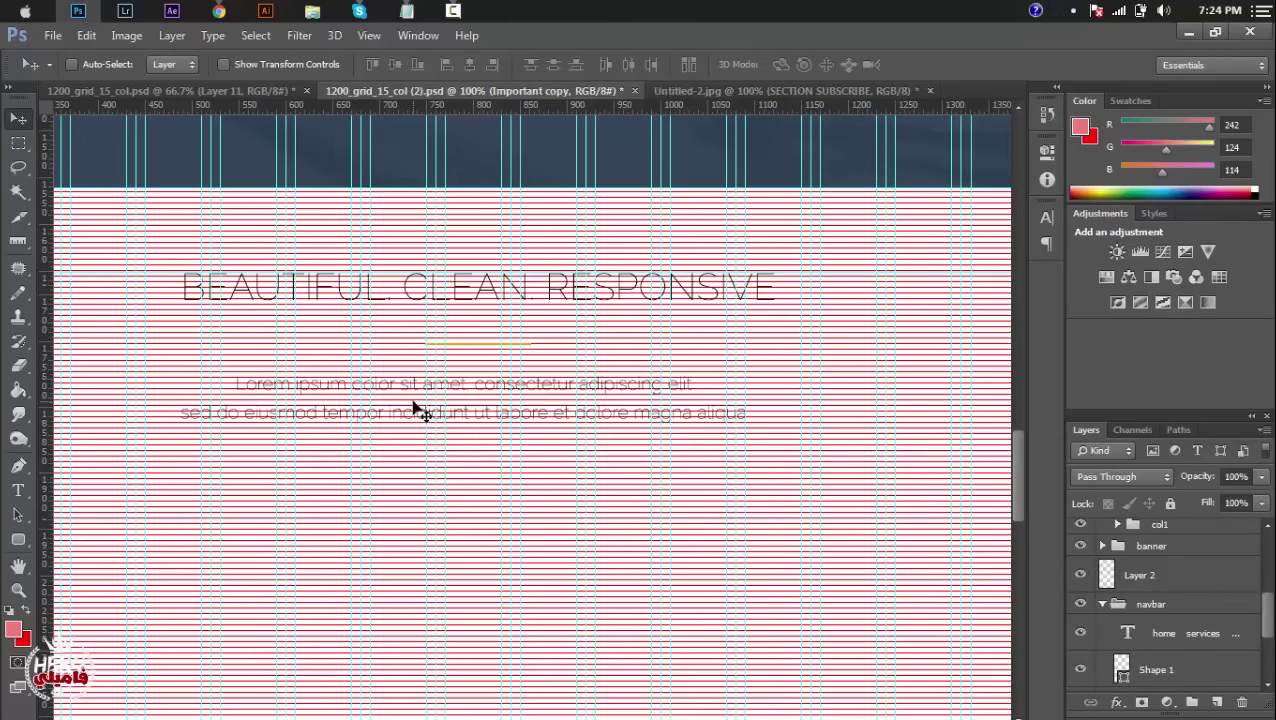
{"action": "key", "text": "Up"}
{"action": "key", "text": "Up"}
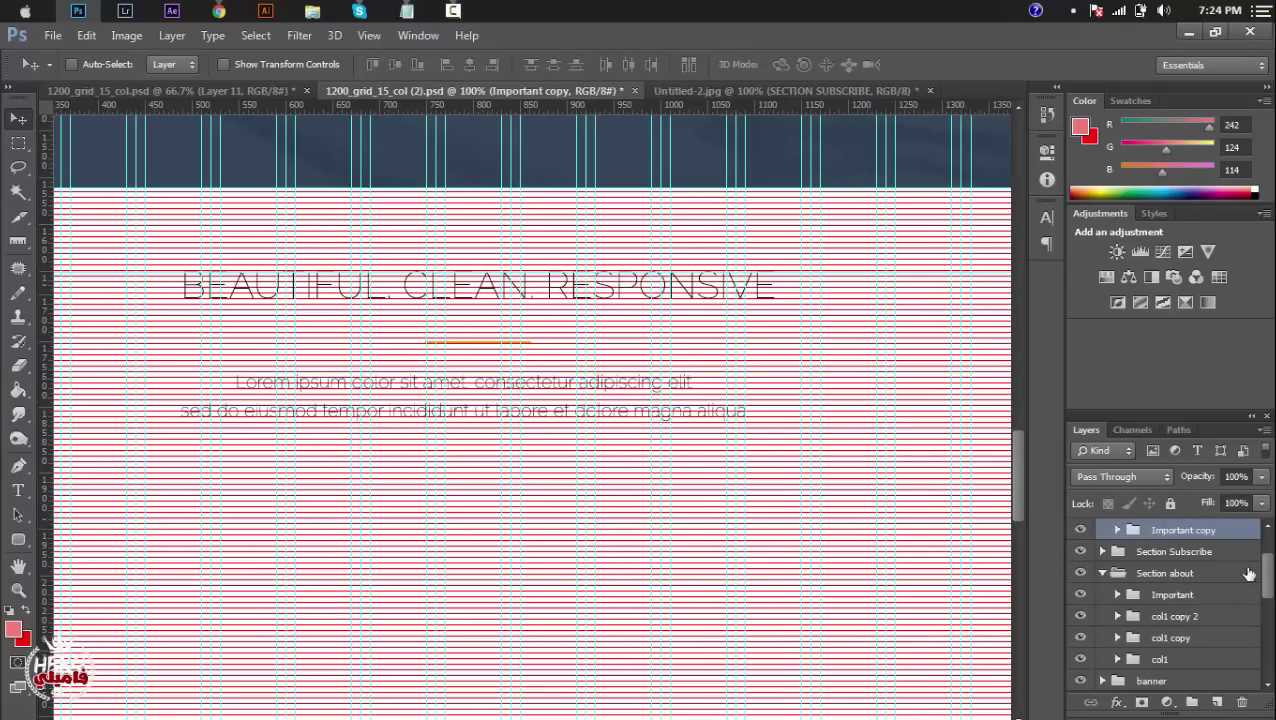
{"action": "left_click_drag", "start_coordinate": [1268, 580], "coordinate": [1268, 572]}
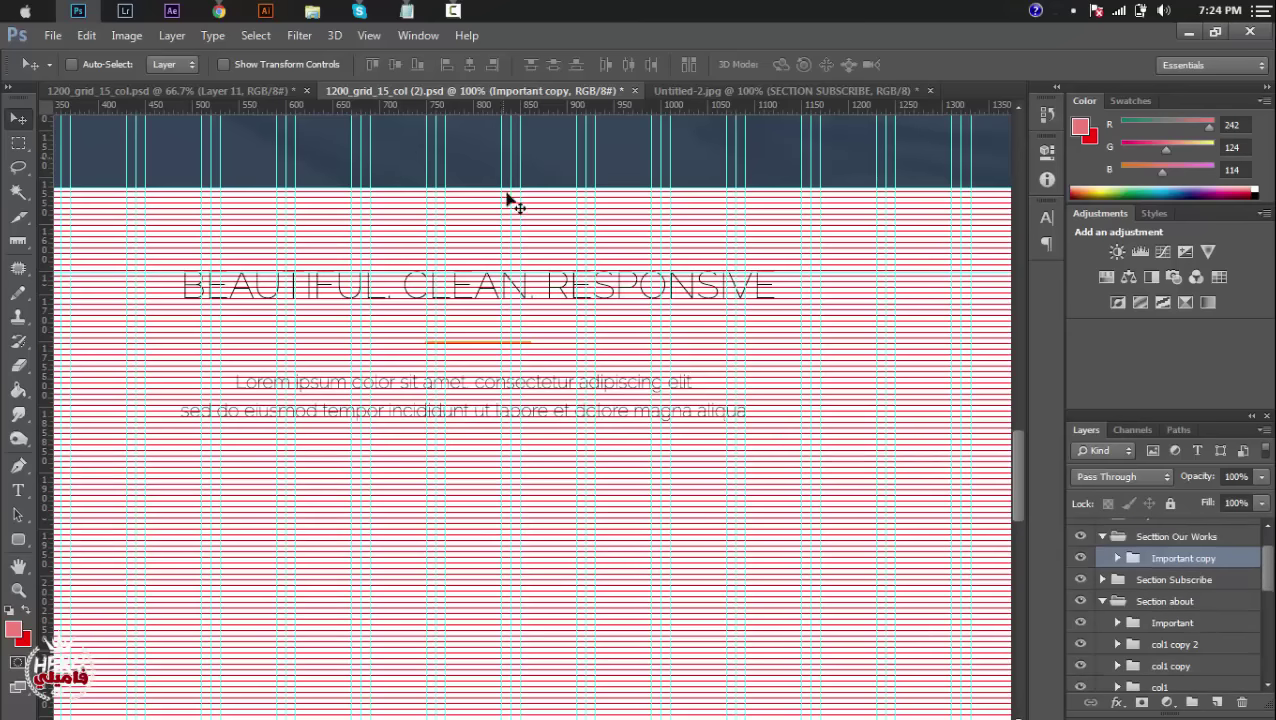
{"action": "left_click_drag", "start_coordinate": [1267, 598], "coordinate": [1267, 636]}
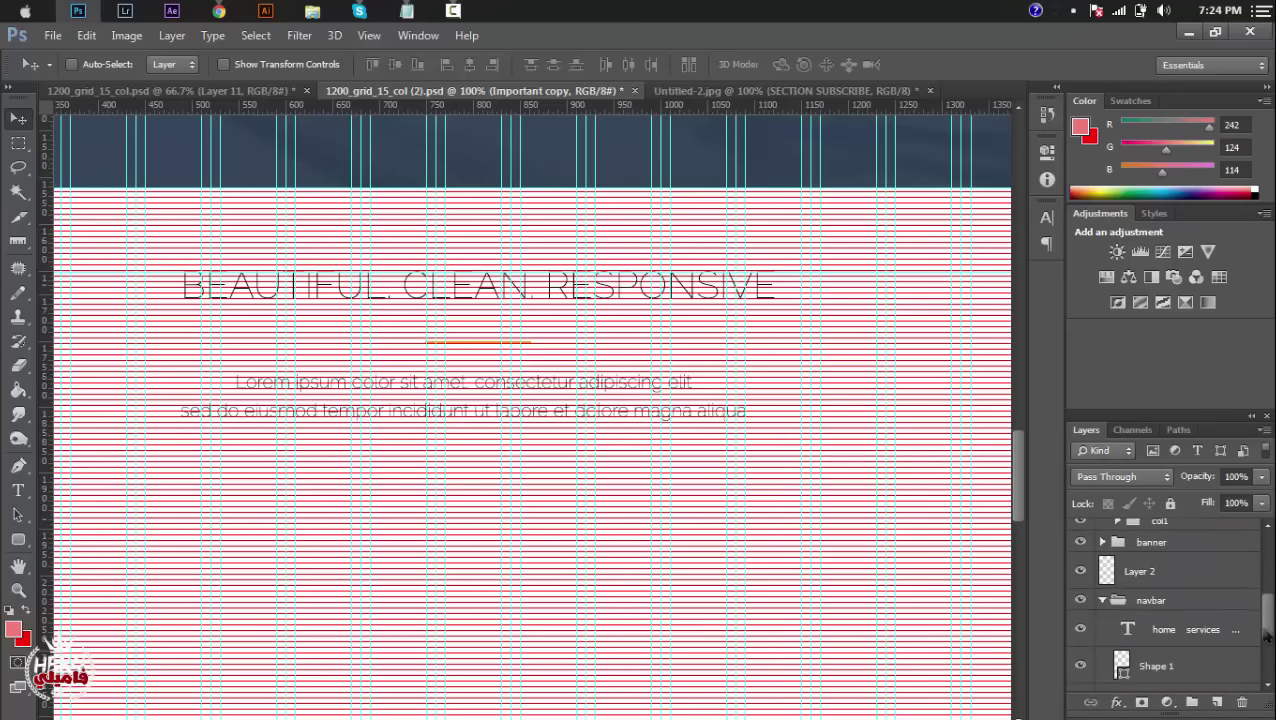
{"action": "left_click", "coordinate": [1079, 571]}
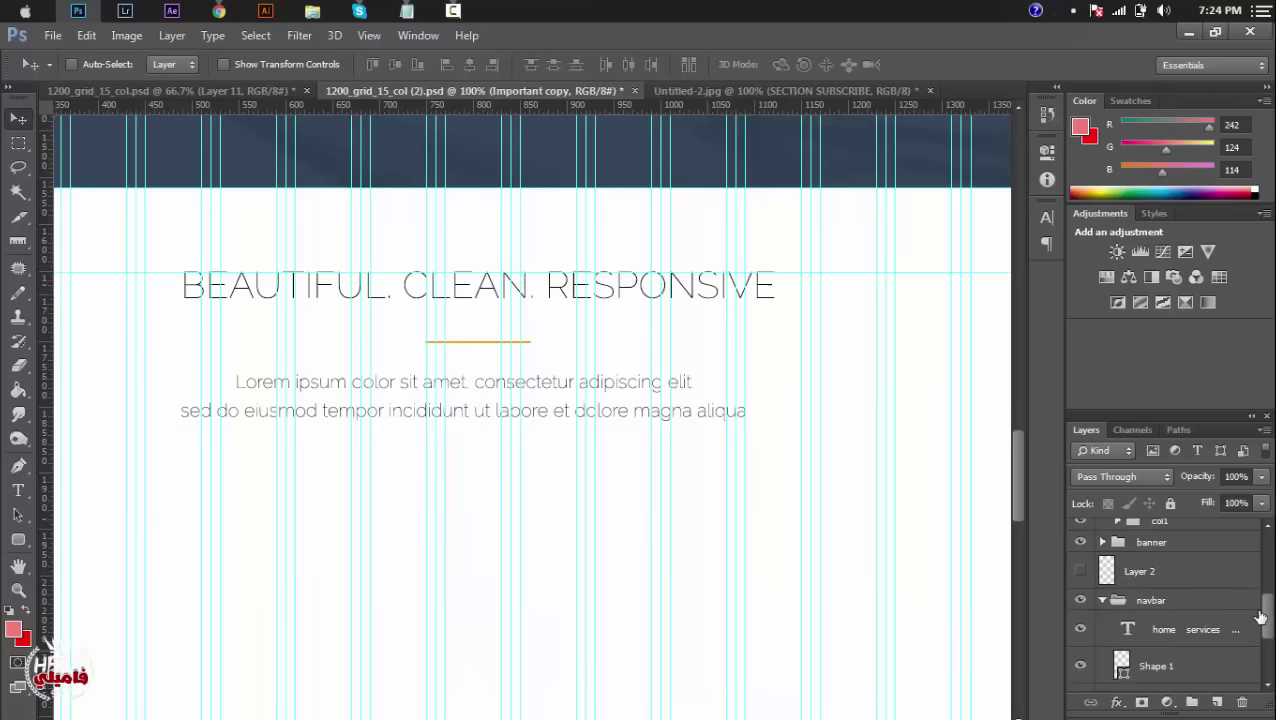
Replace the heading text in the Important copy group with OUR WORKS.
{"action": "left_click_drag", "start_coordinate": [1250, 612], "coordinate": [1250, 548]}
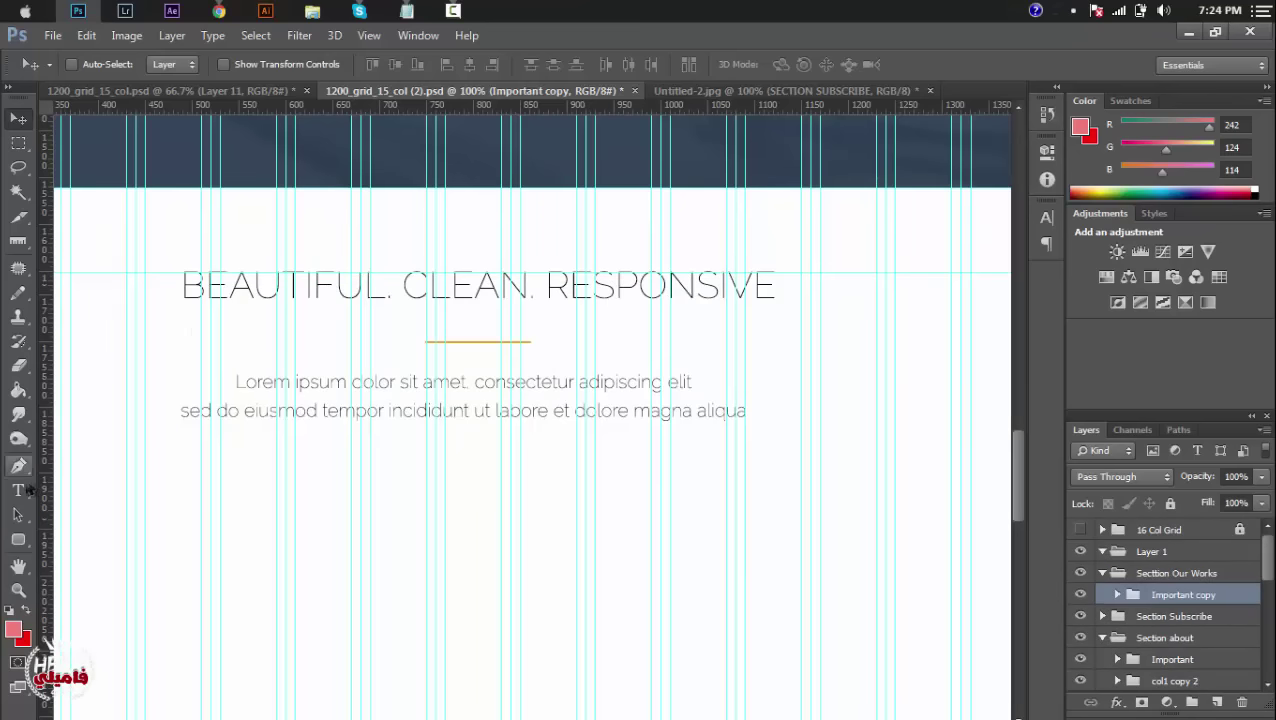
{"action": "left_click", "coordinate": [18, 489]}
{"action": "triple_click", "coordinate": [337, 282]}
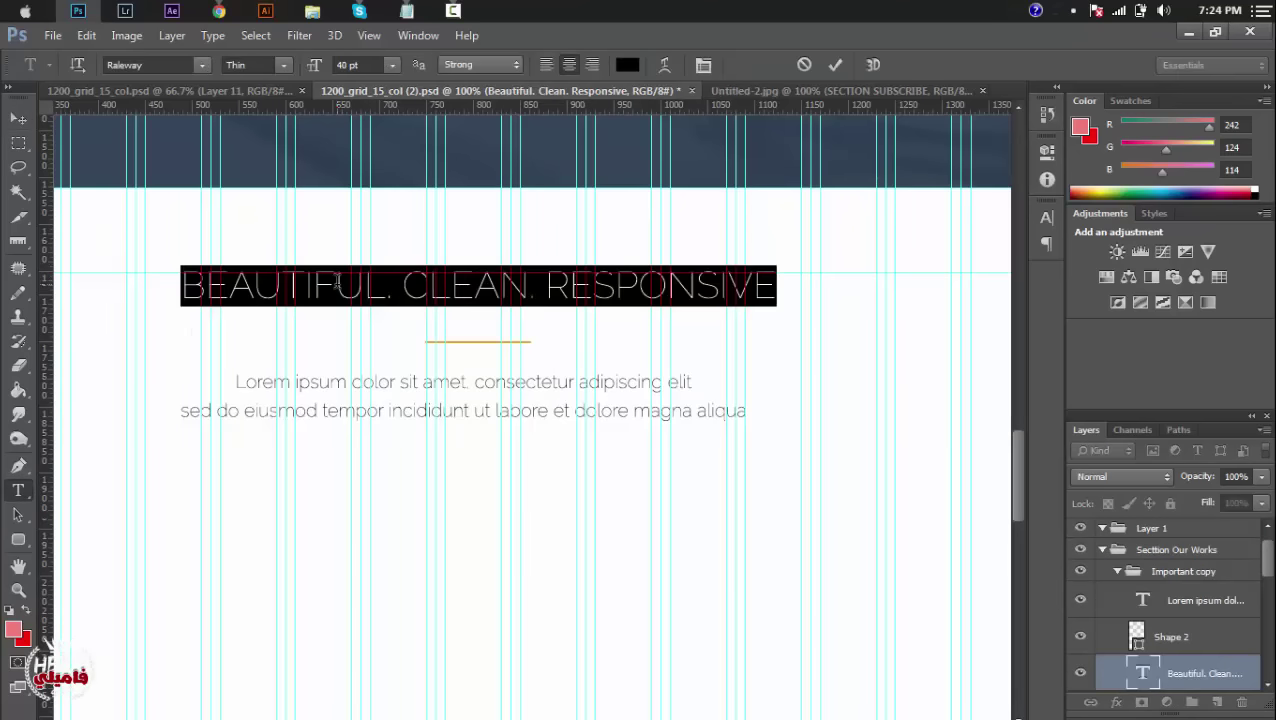
{"action": "type", "text": "OUR"}
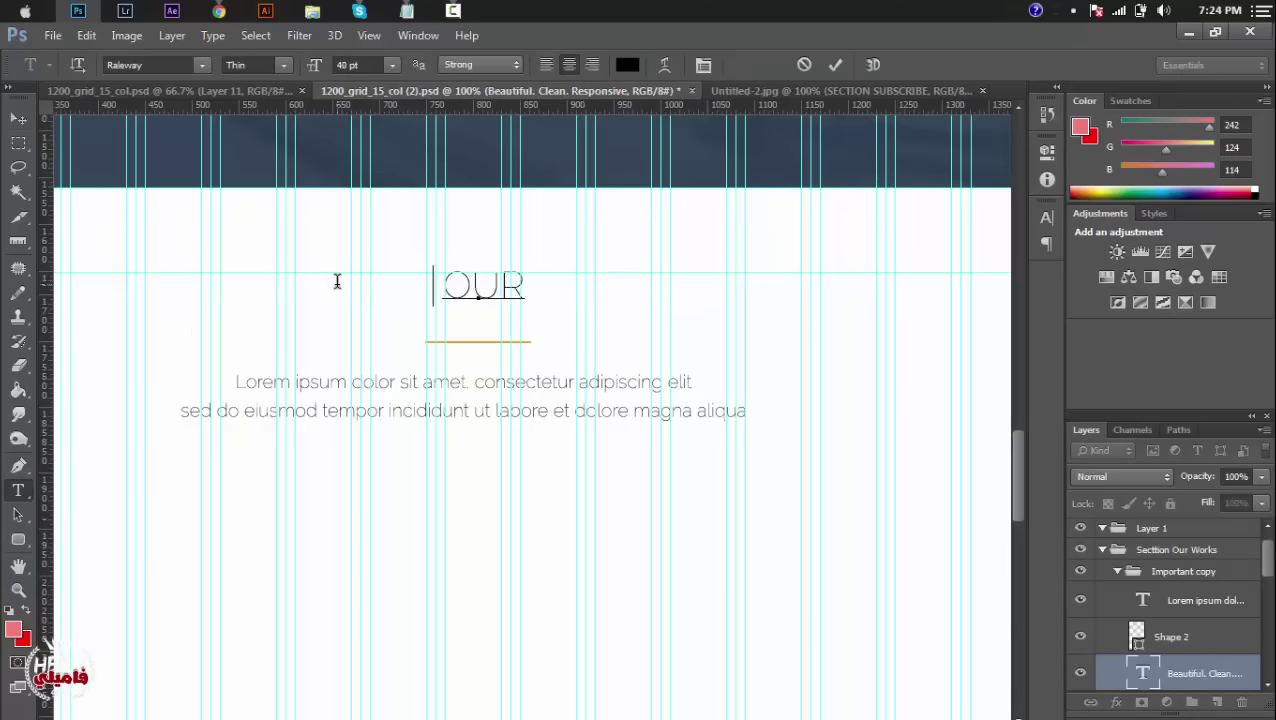
{"action": "type", "text": " WORKS"}
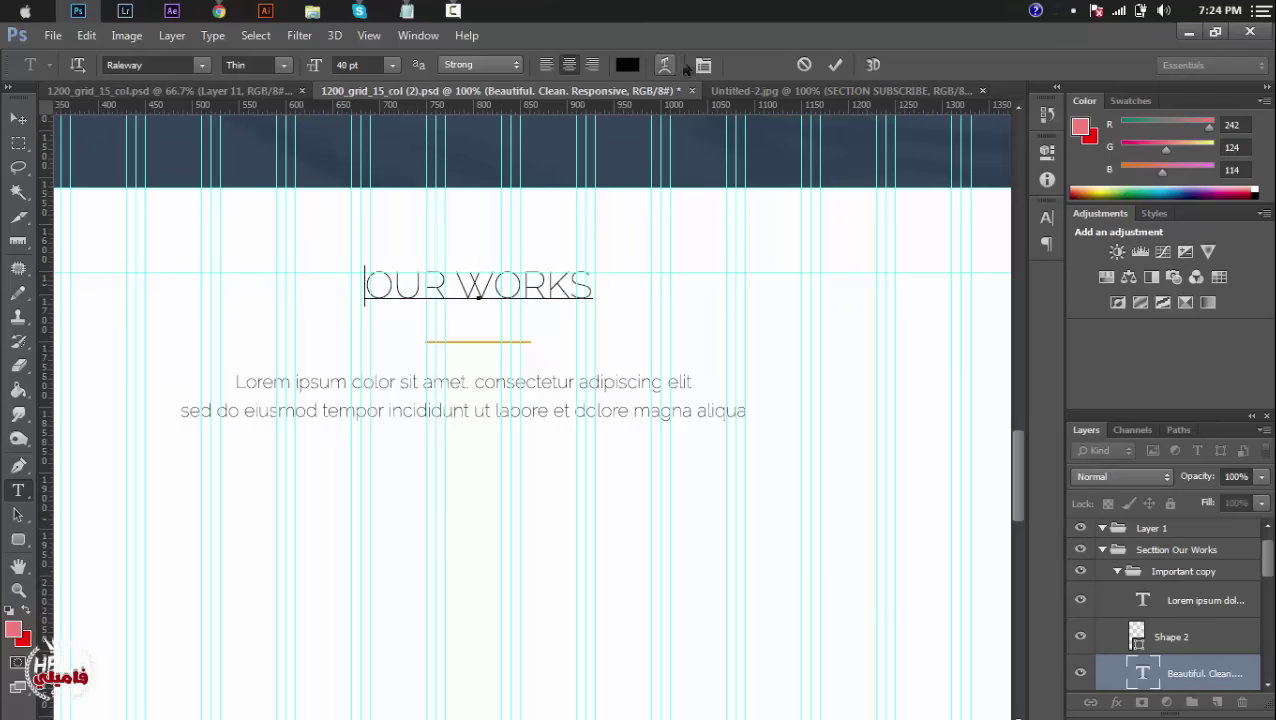
{"action": "left_click", "coordinate": [834, 65]}
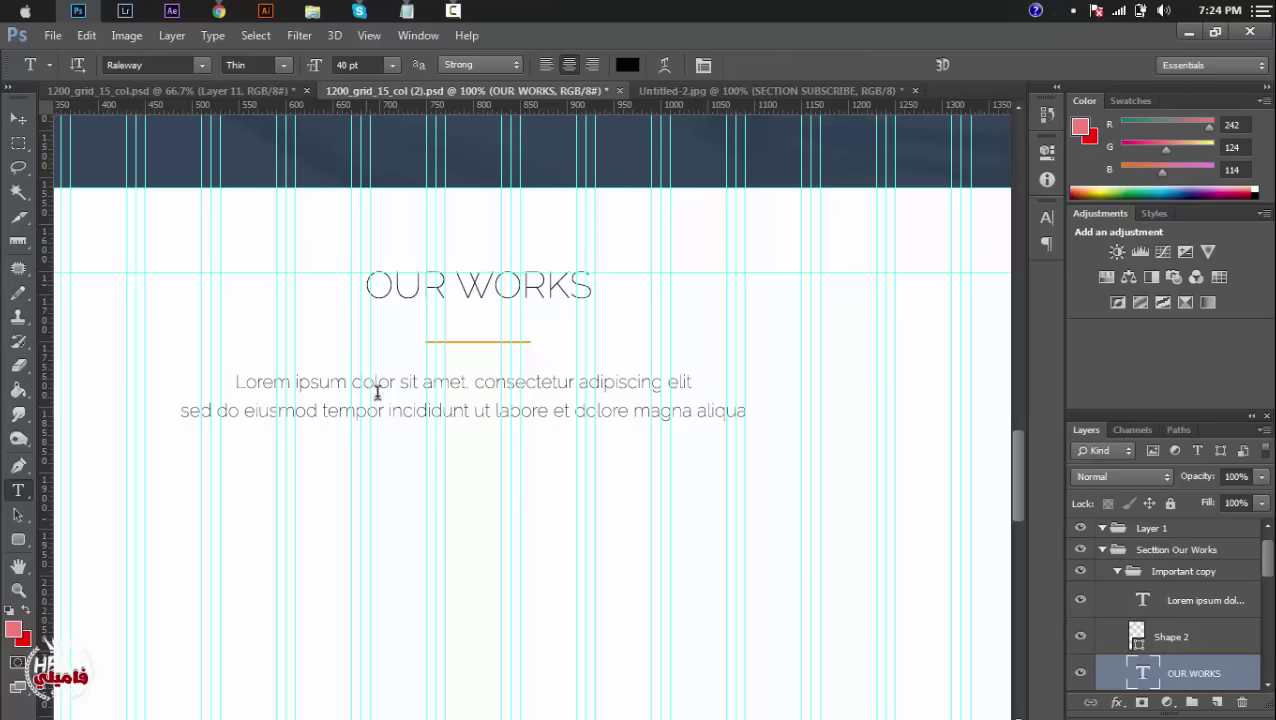
Measure down from the paragraph under the OUR WORKS heading and place a horizontal guide about 60 px below it.
{"action": "left_click_drag", "start_coordinate": [1017, 458], "coordinate": [1018, 480]}
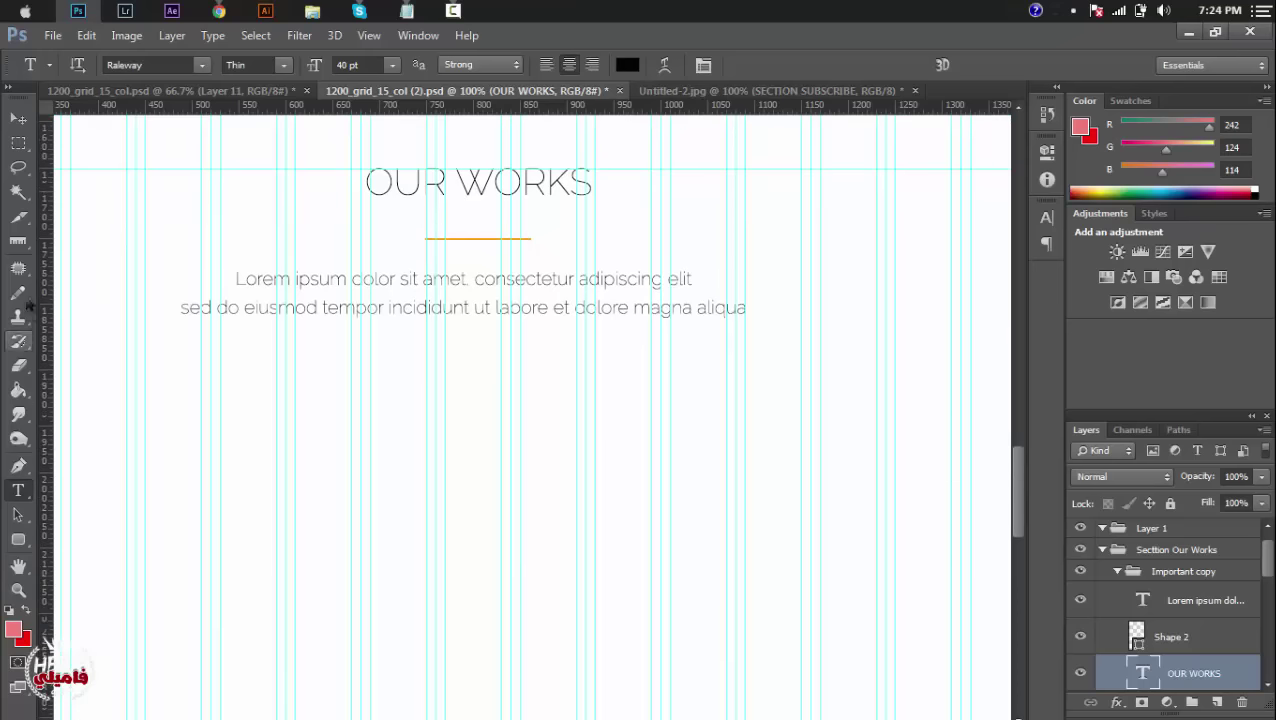
{"action": "left_click", "coordinate": [19, 248]}
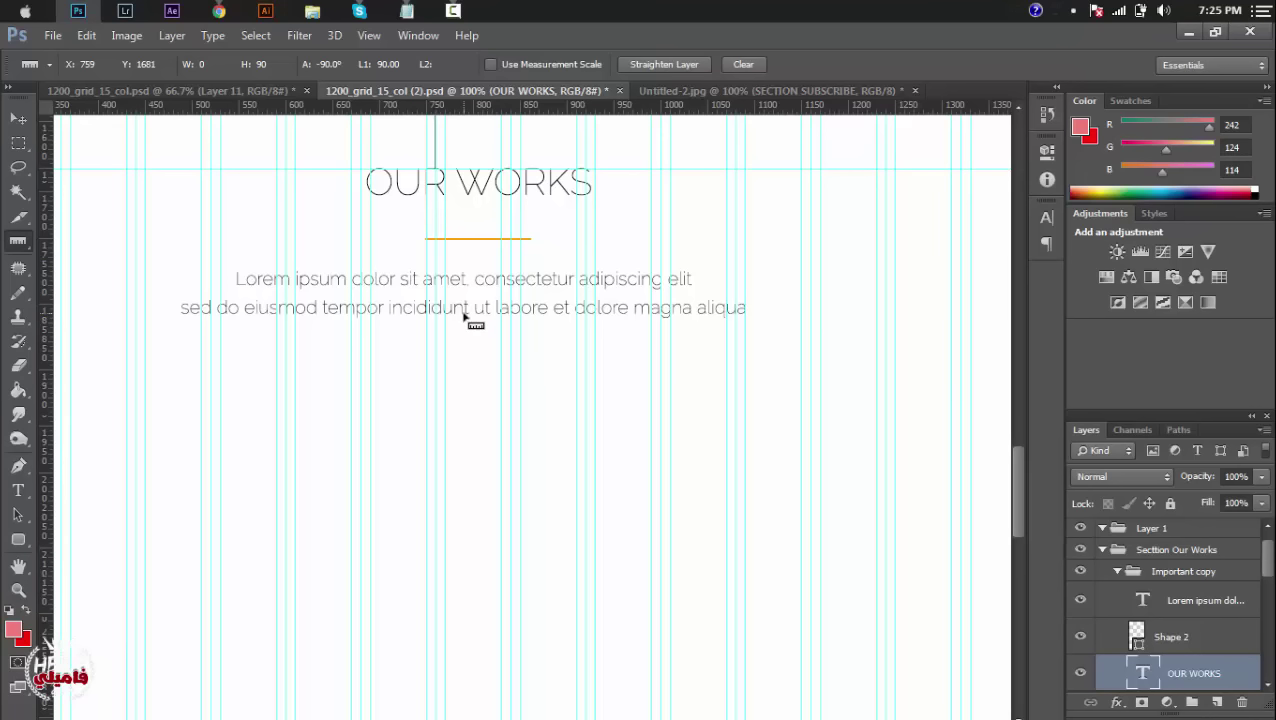
{"action": "left_click_drag", "start_coordinate": [463, 315], "coordinate": [463, 353]}
{"action": "left_click_drag", "start_coordinate": [490, 106], "coordinate": [490, 370]}
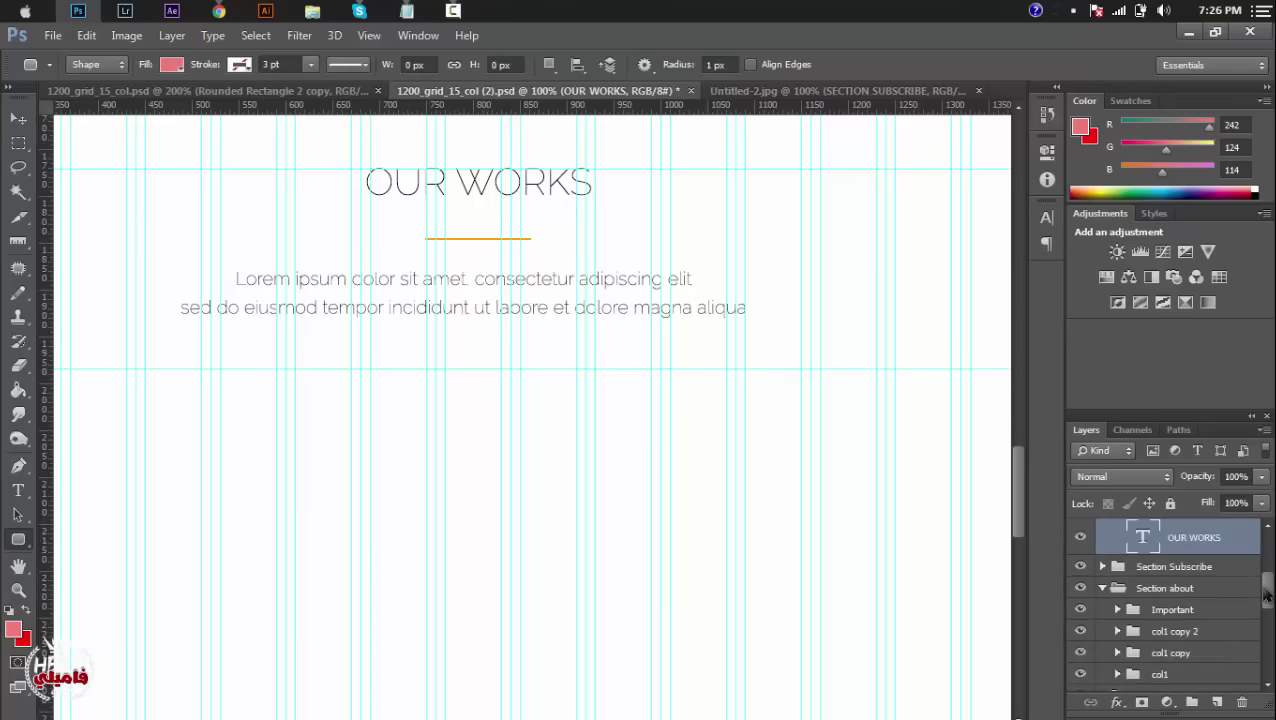
Collapse the Important copy group and create a new group above it inside Secttion Our Works, named Botton.
{"action": "left_click_drag", "start_coordinate": [1266, 594], "coordinate": [1256, 571]}
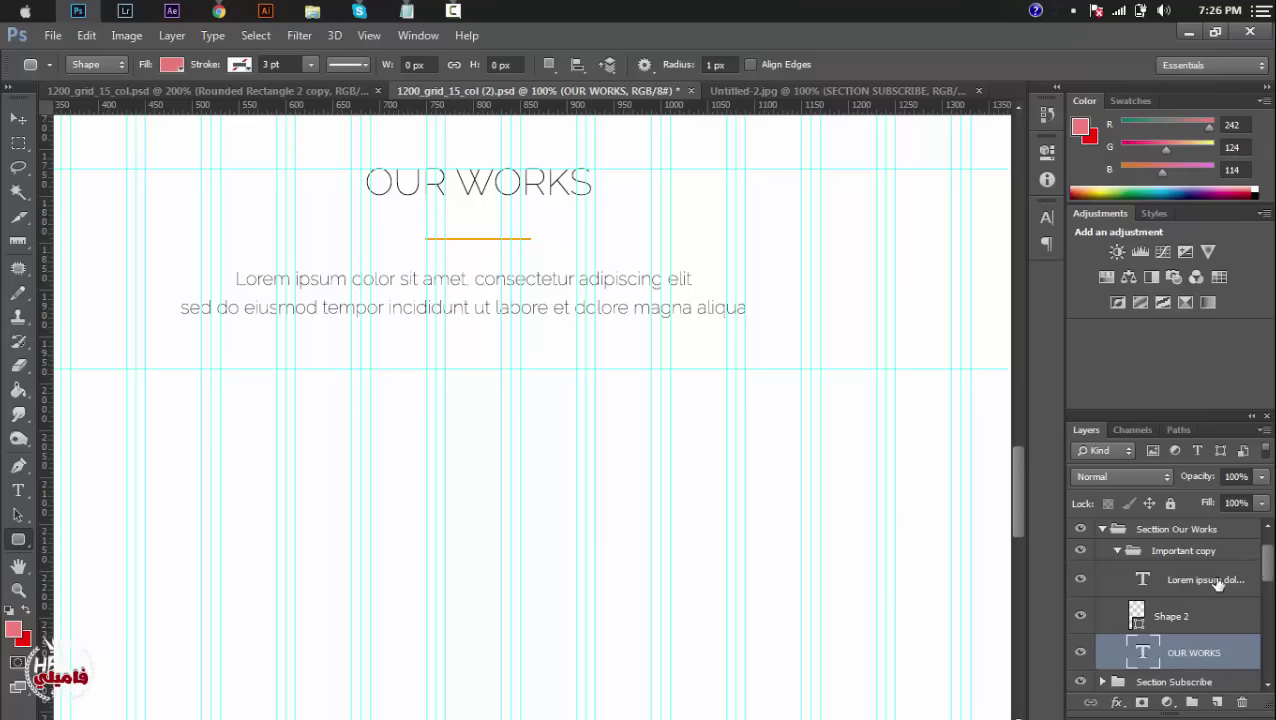
{"action": "left_click", "coordinate": [1188, 550]}
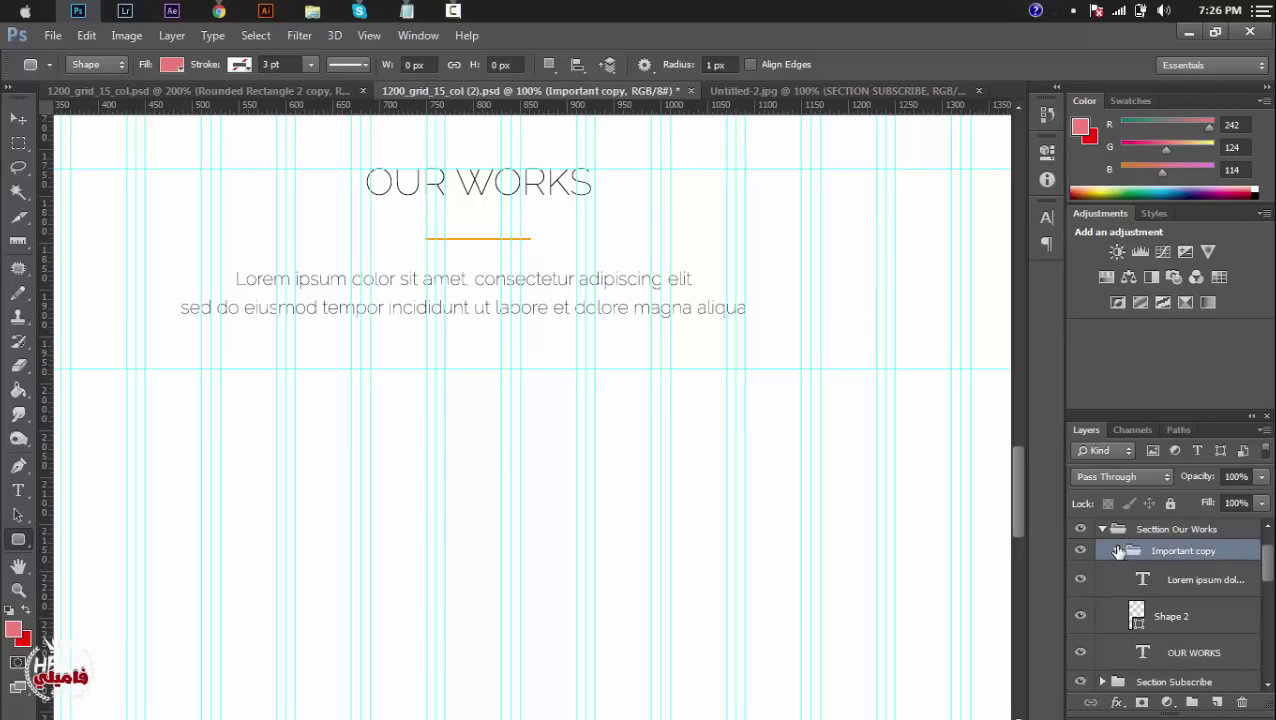
{"action": "left_click", "coordinate": [1118, 551]}
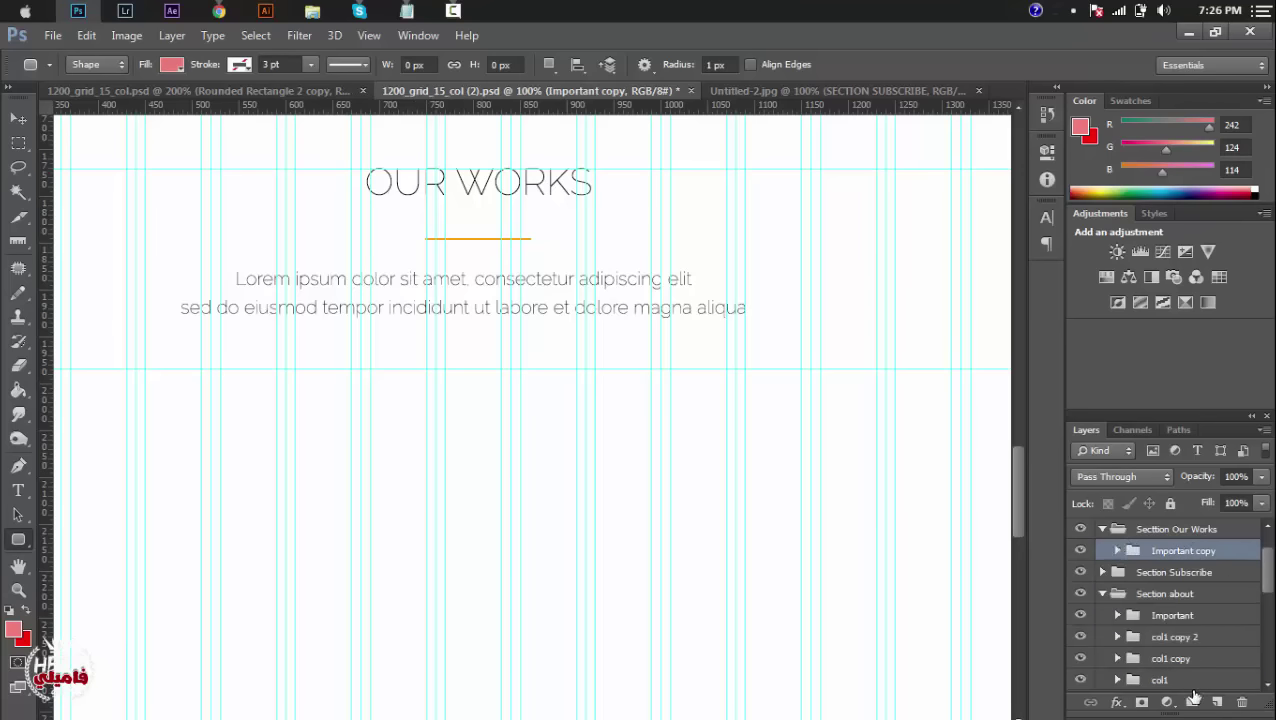
{"action": "left_click", "coordinate": [1193, 700]}
{"action": "double_click", "coordinate": [1160, 550]}
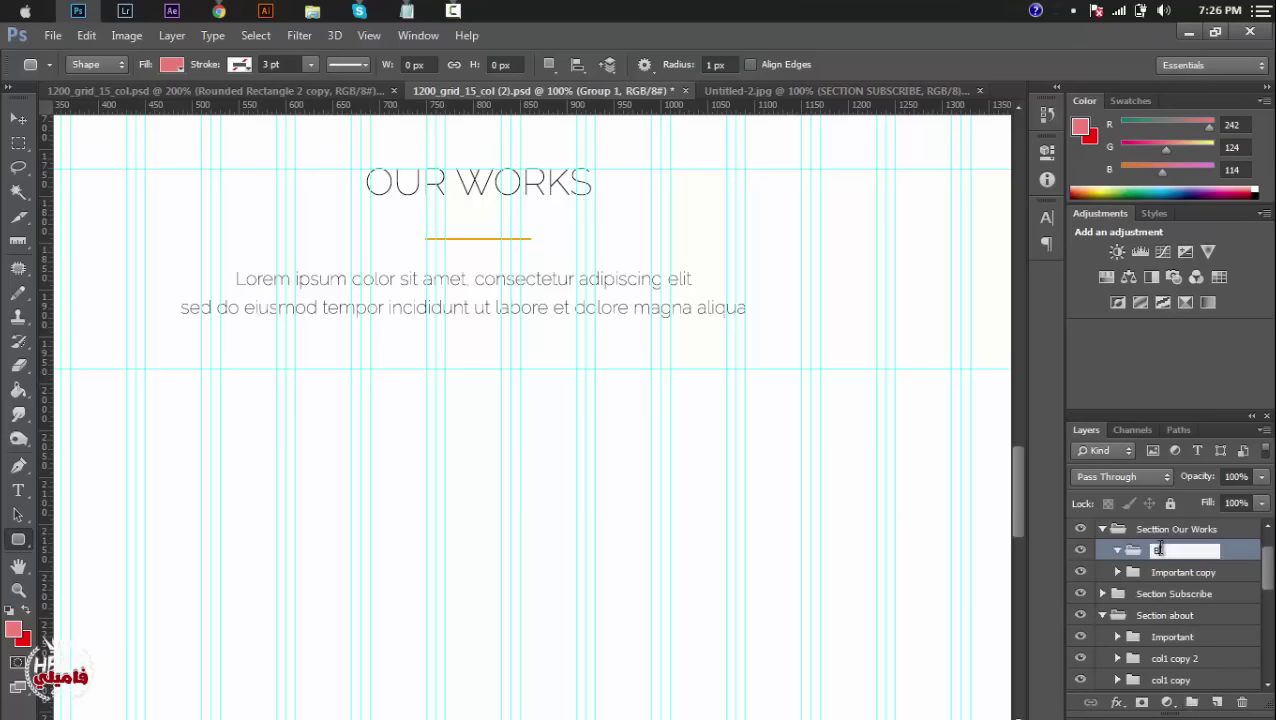
{"action": "type", "text": "Botton"}
{"action": "key", "text": "Return"}
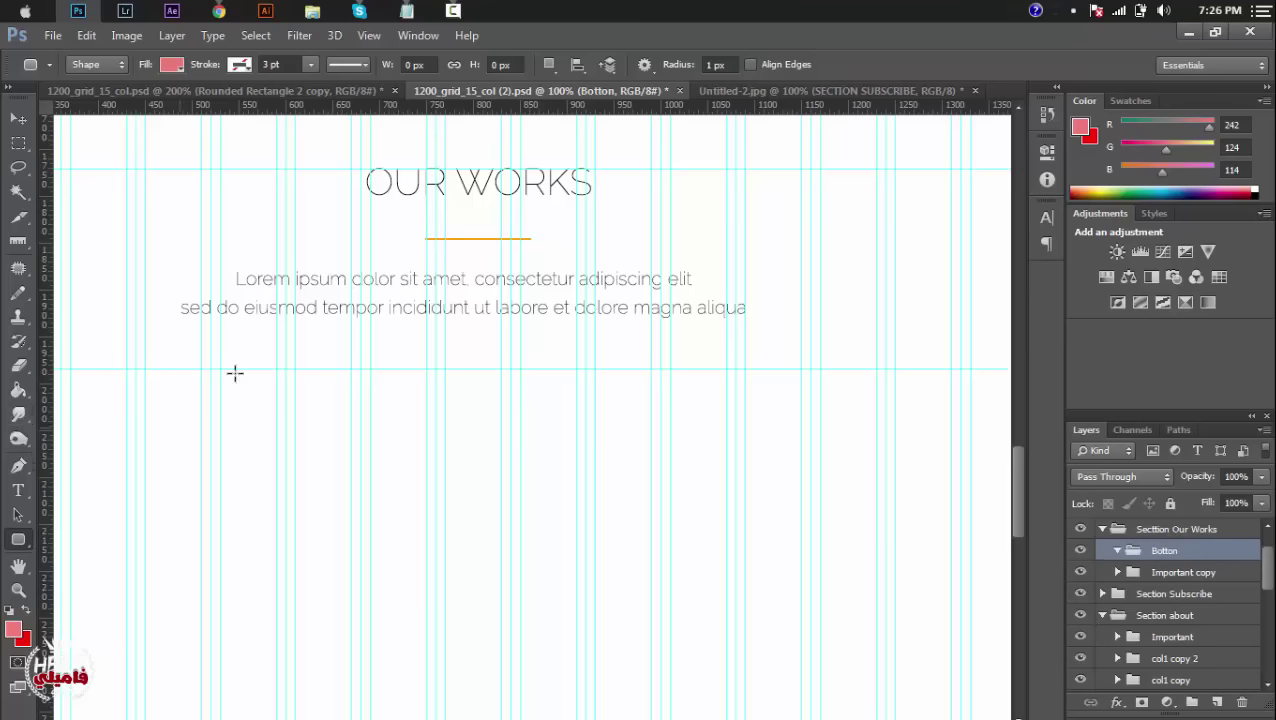
Create a rounded rectangle 56 px wide and 34 px high with 10 px radii below the new guide.
{"action": "right_click", "coordinate": [18, 540]}
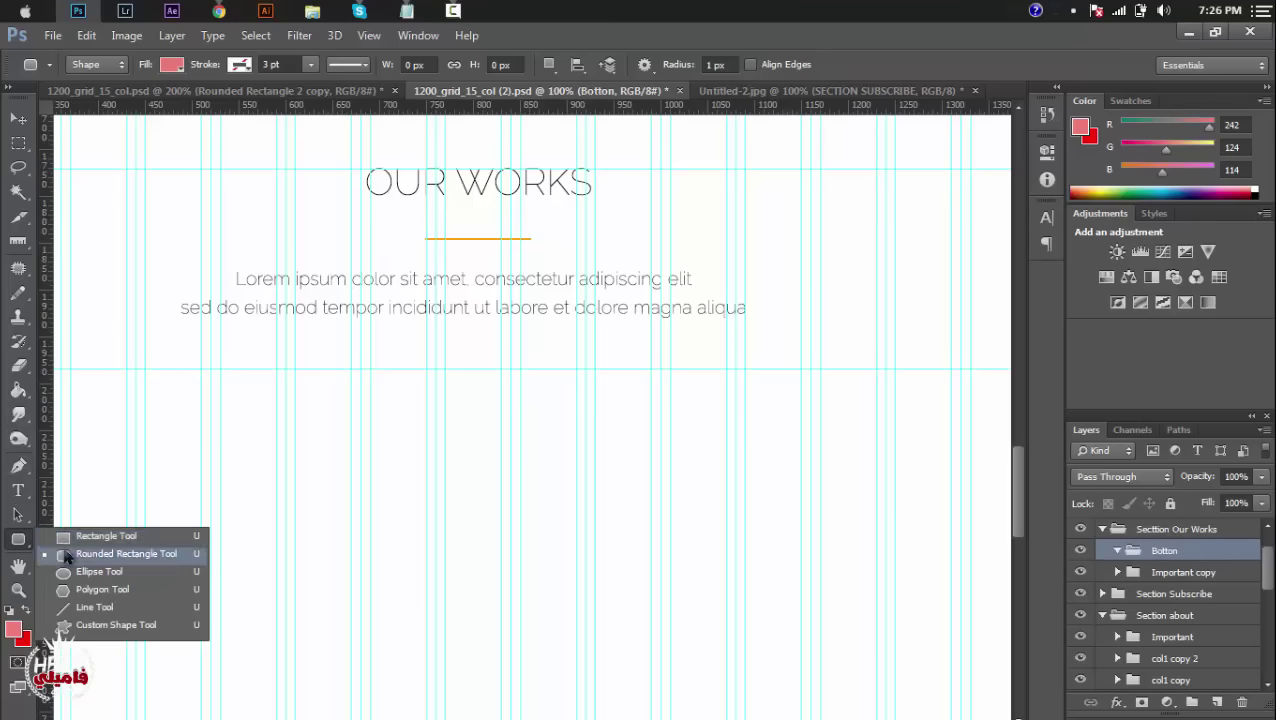
{"action": "left_click", "coordinate": [66, 558]}
{"action": "left_click", "coordinate": [393, 398]}
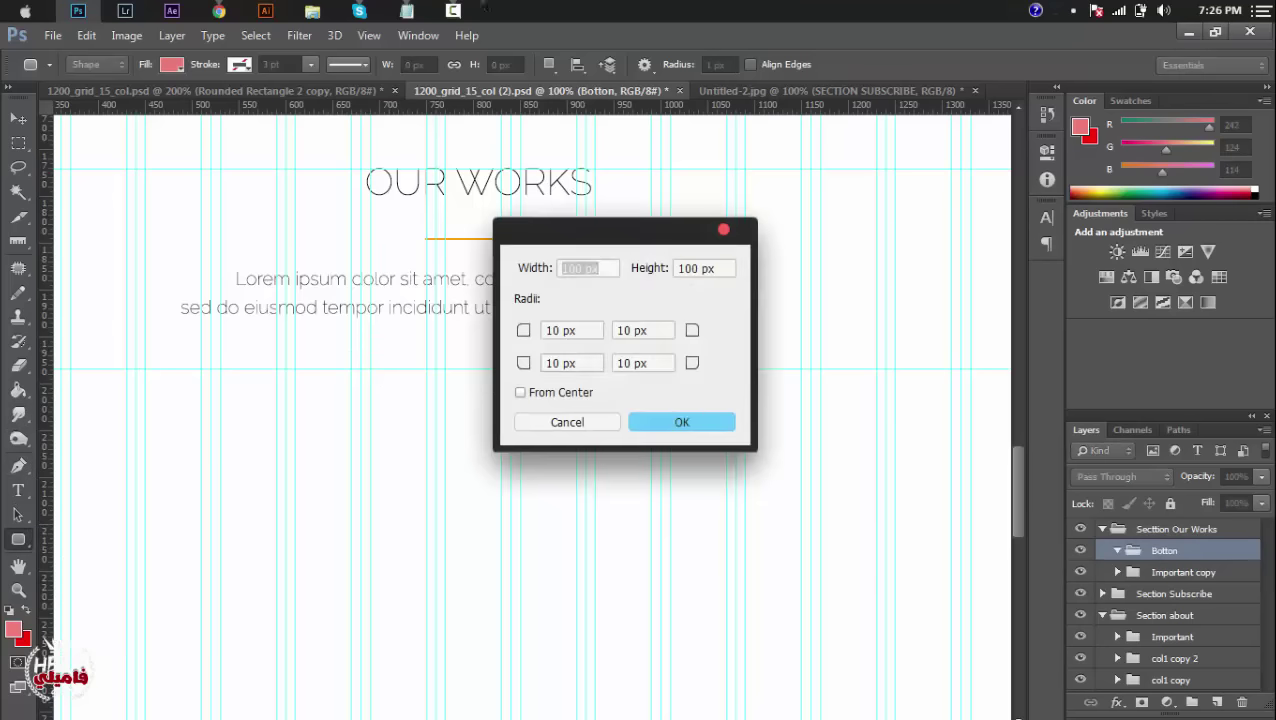
{"action": "left_click", "coordinate": [425, 12]}
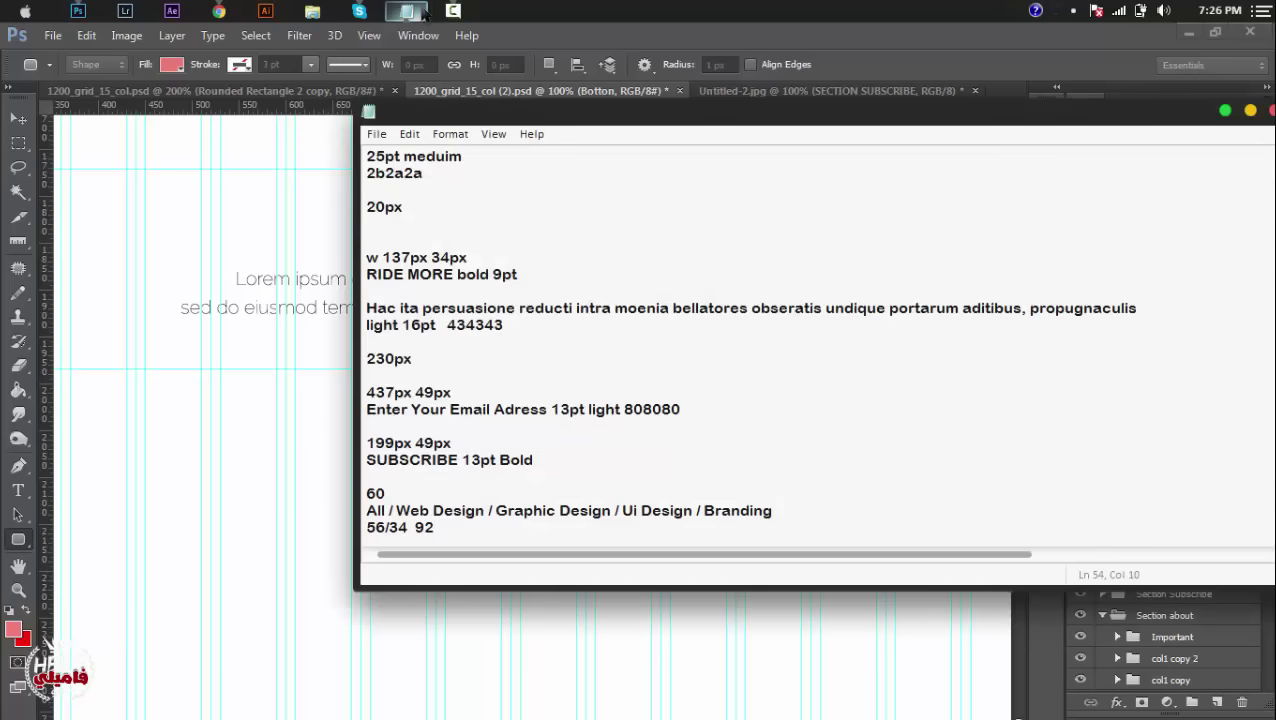
{"action": "left_click", "coordinate": [425, 12]}
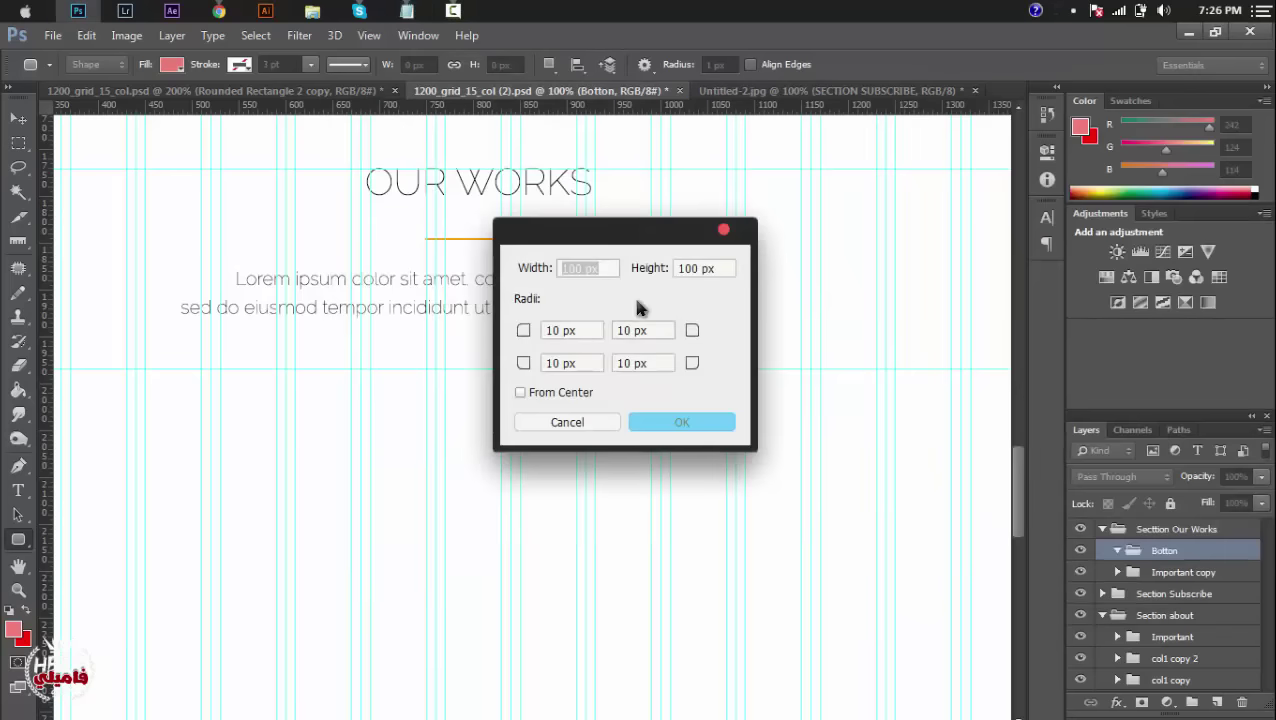
{"action": "type", "text": "56"}
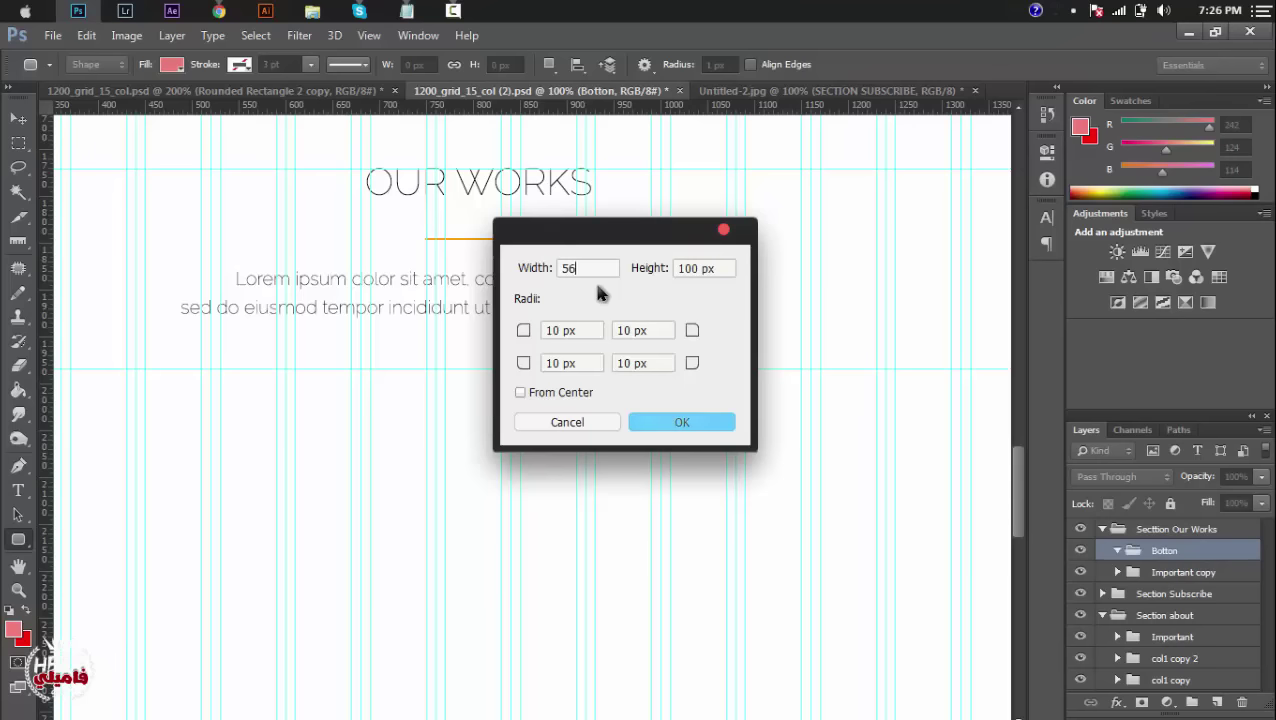
{"action": "key", "text": "Tab"}
{"action": "type", "text": "34"}
{"action": "key", "text": "Return"}
Move the 56 px rounded rectangle up to the horizontal guide, at about X 694 px, Y 1985 px.
{"action": "left_click", "coordinate": [18, 118]}
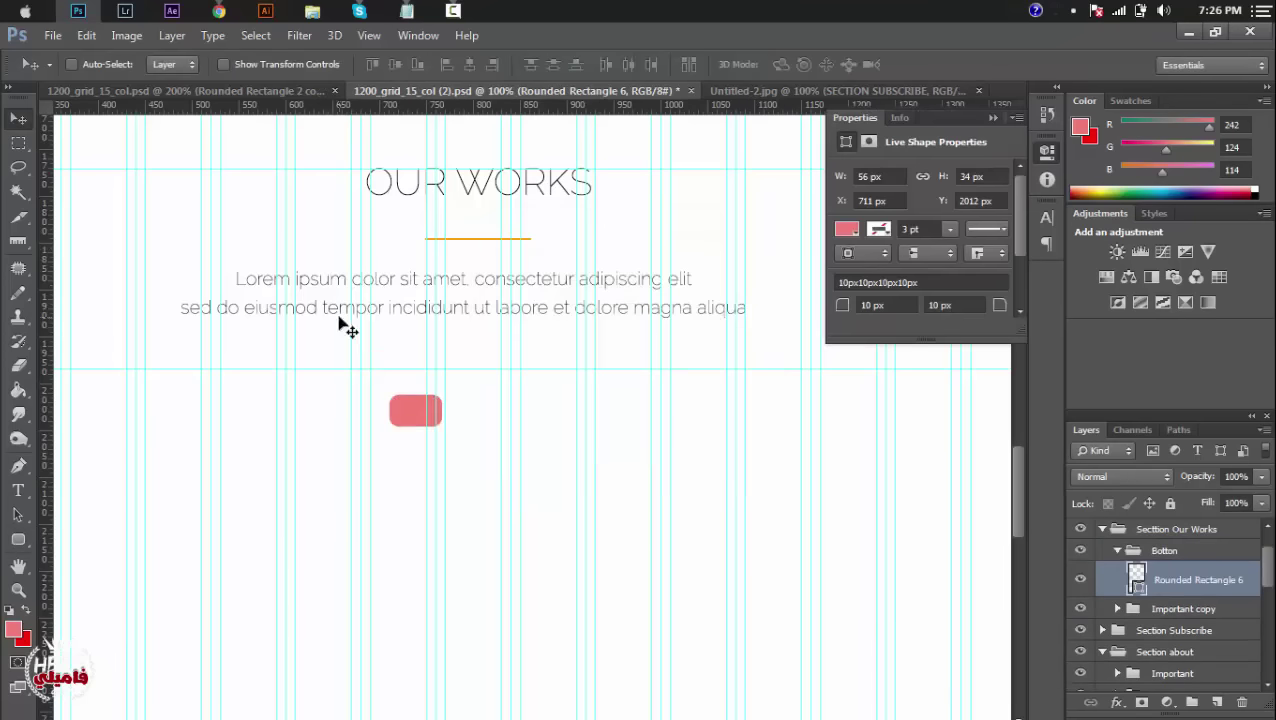
{"action": "left_click_drag", "start_coordinate": [416, 410], "coordinate": [406, 392]}
{"action": "left_click_drag", "start_coordinate": [399, 389], "coordinate": [399, 388]}
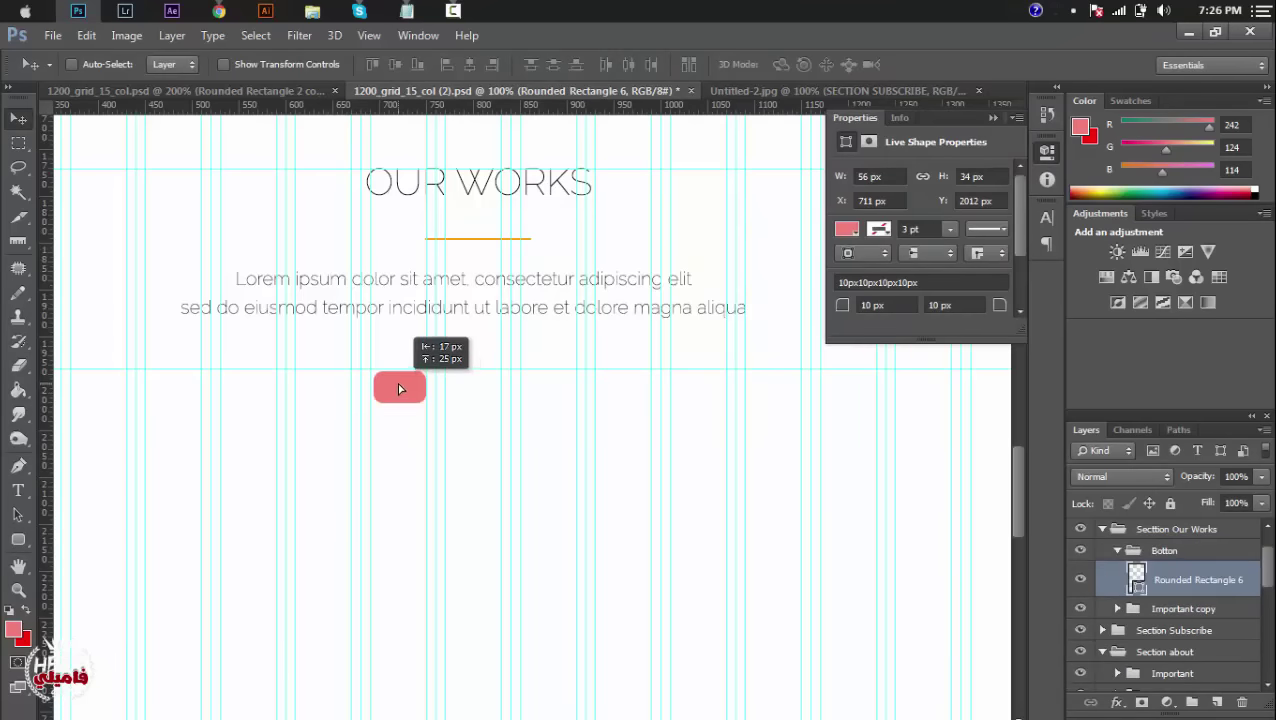
{"action": "key", "text": "Up"}
{"action": "key", "text": "Up"}
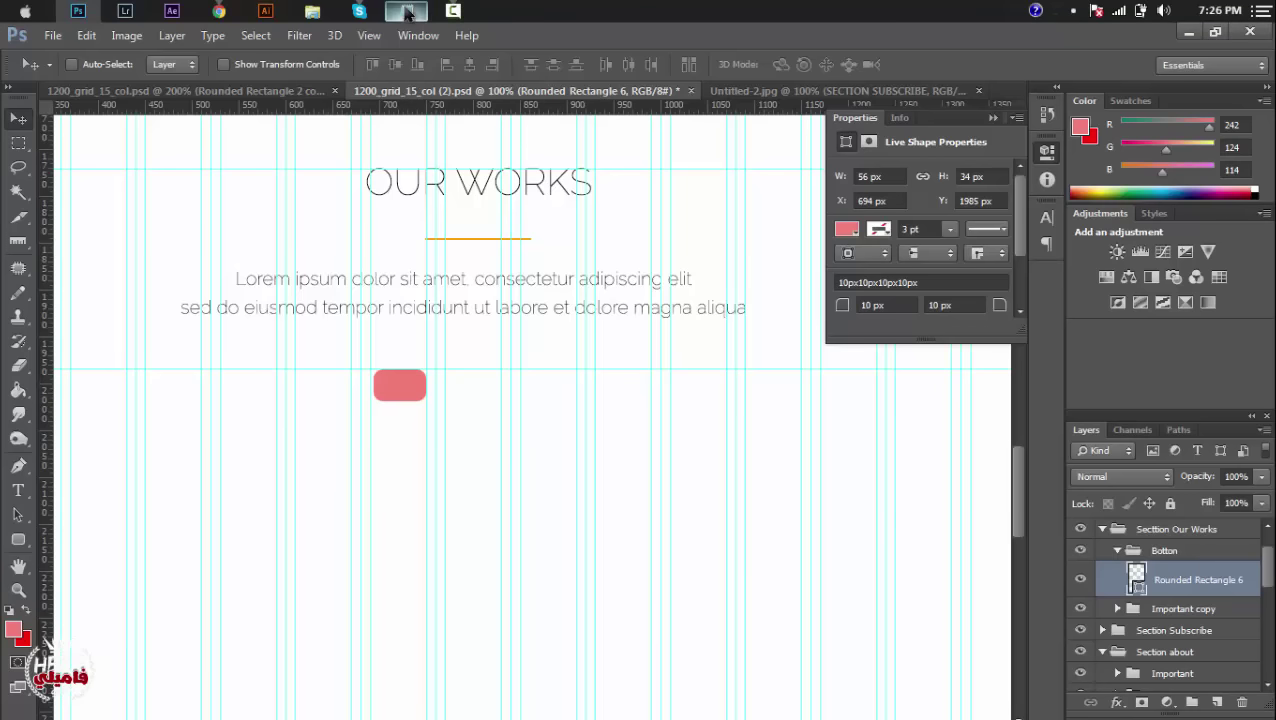
Check the button sizes in the Notepad notes and create a second rounded rectangle, 92 px wide and 34 px high with 10 px radii.
{"action": "mouse_move", "coordinate": [410, 10]}
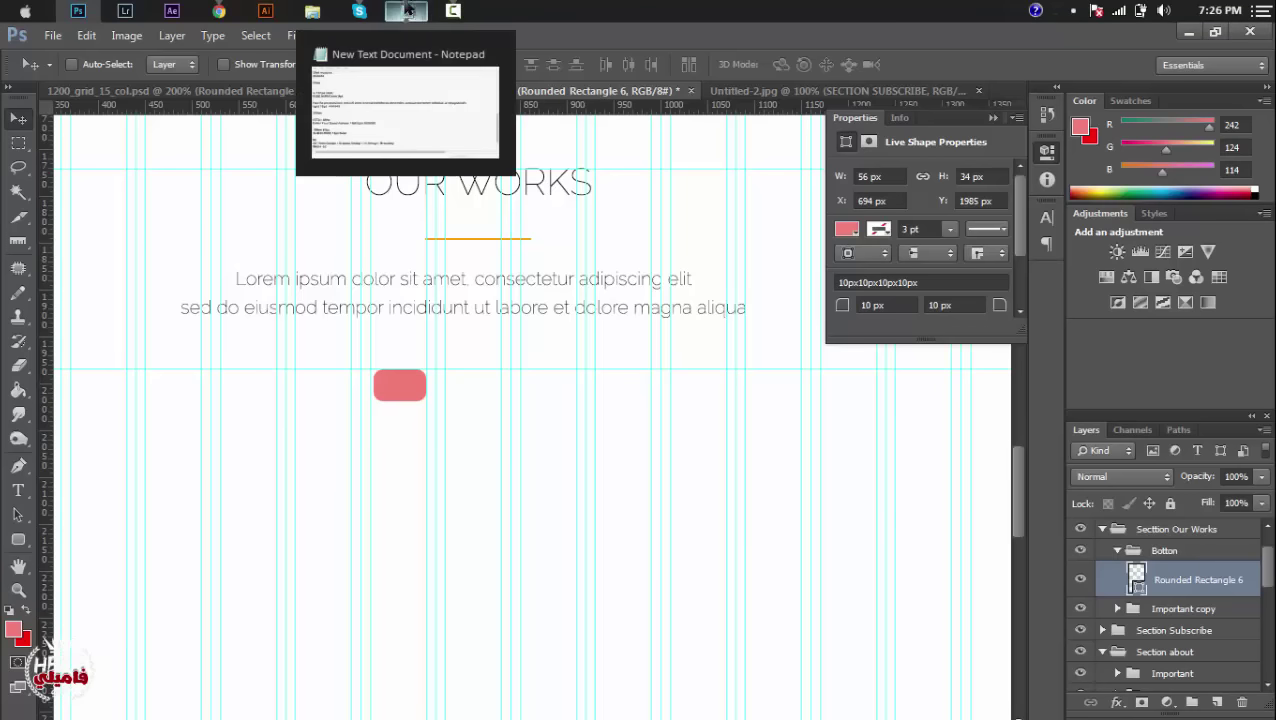
{"action": "left_click", "coordinate": [409, 10]}
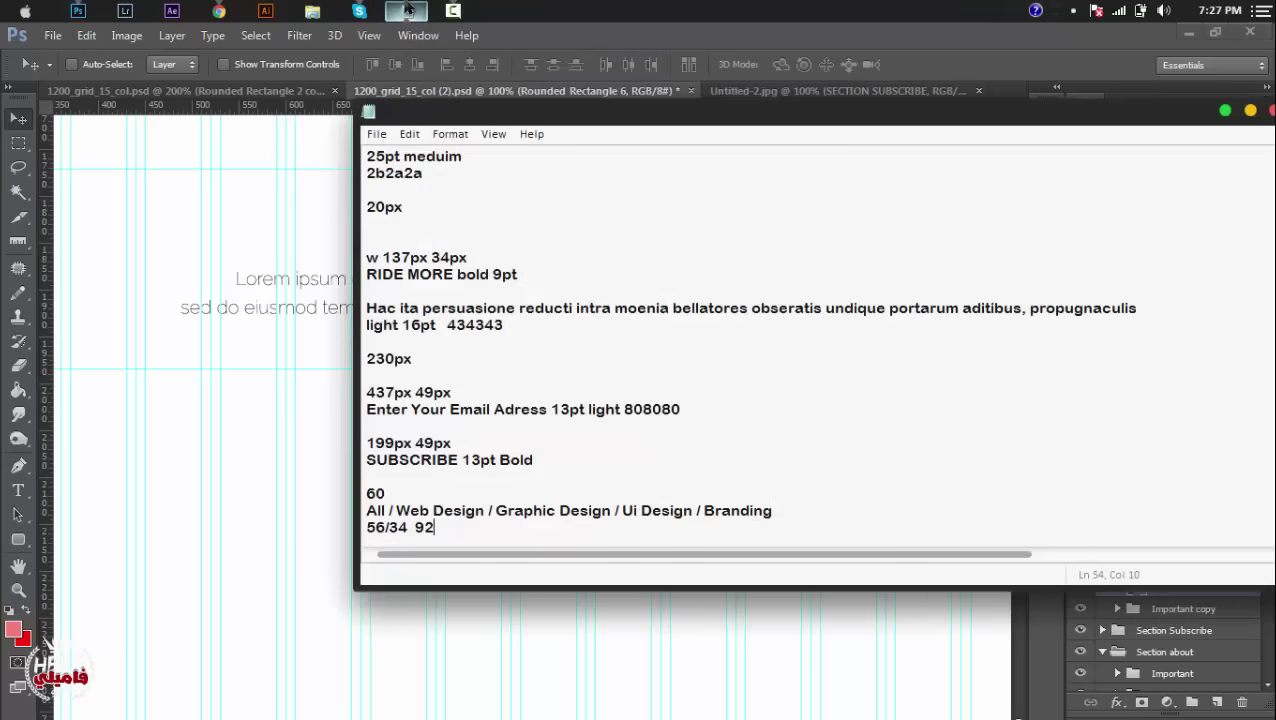
{"action": "left_click", "coordinate": [407, 10]}
{"action": "left_click", "coordinate": [18, 539]}
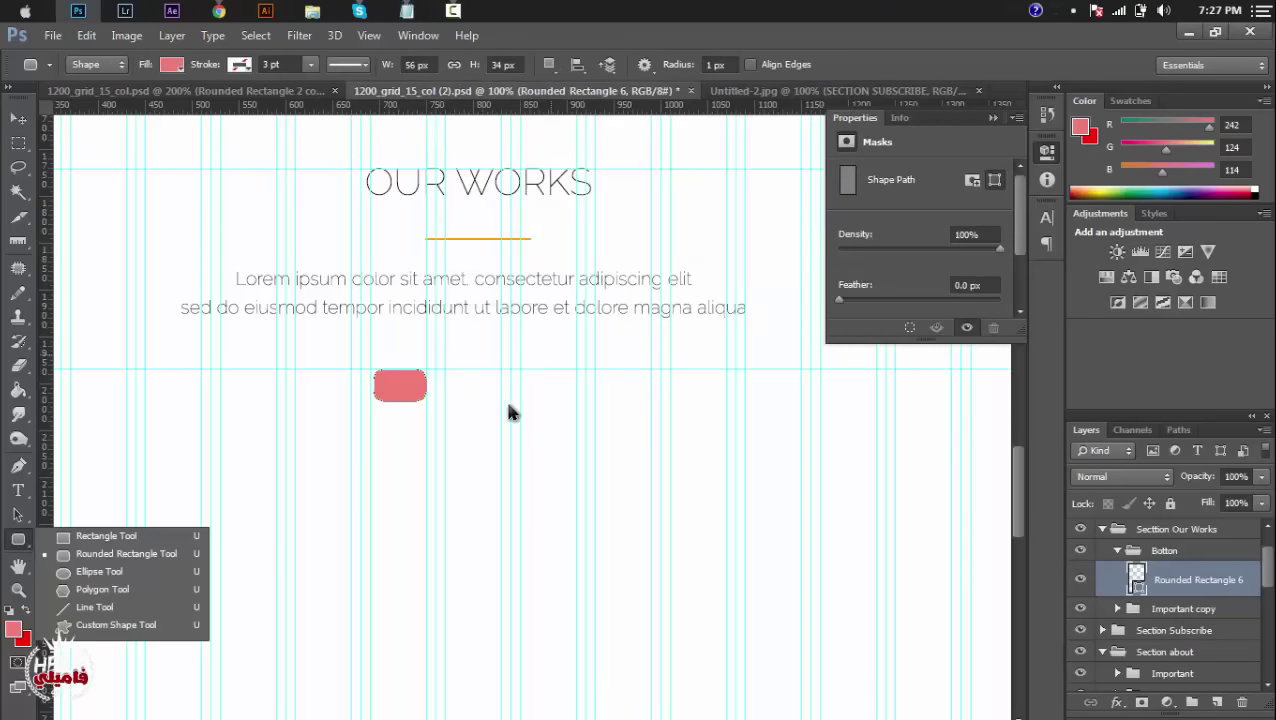
{"action": "left_click", "coordinate": [480, 428]}
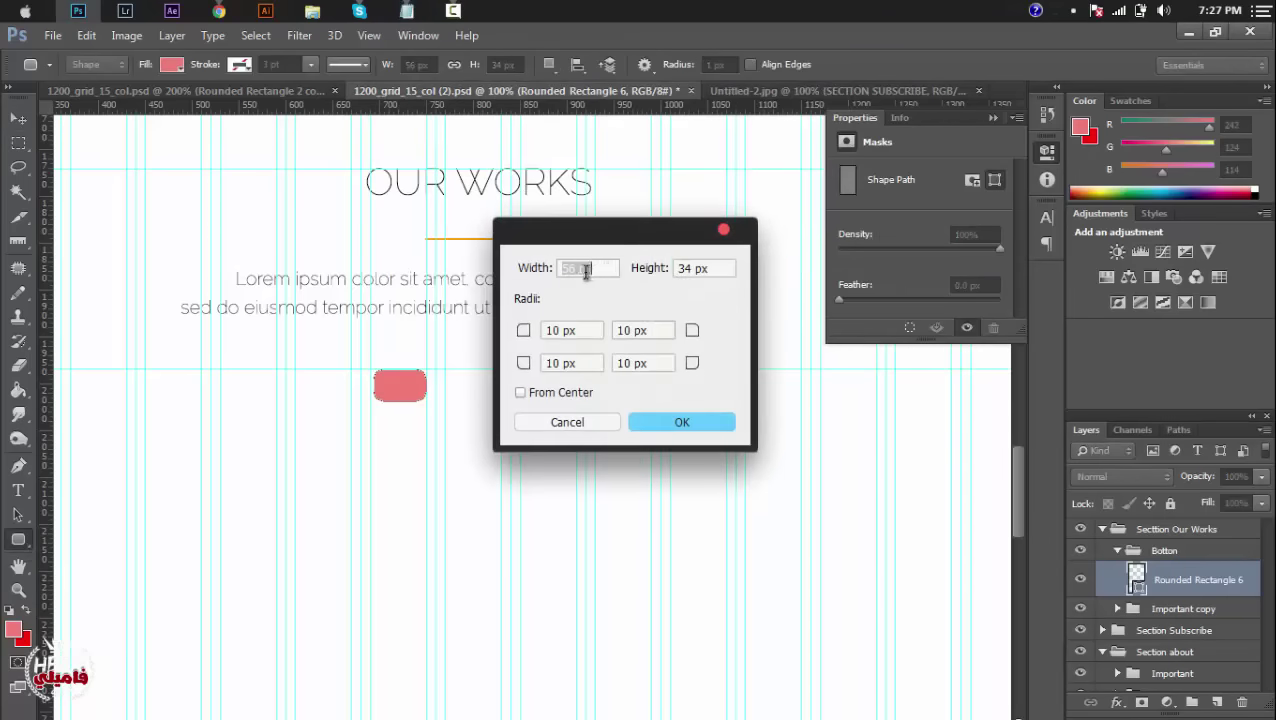
{"action": "left_click", "coordinate": [407, 10]}
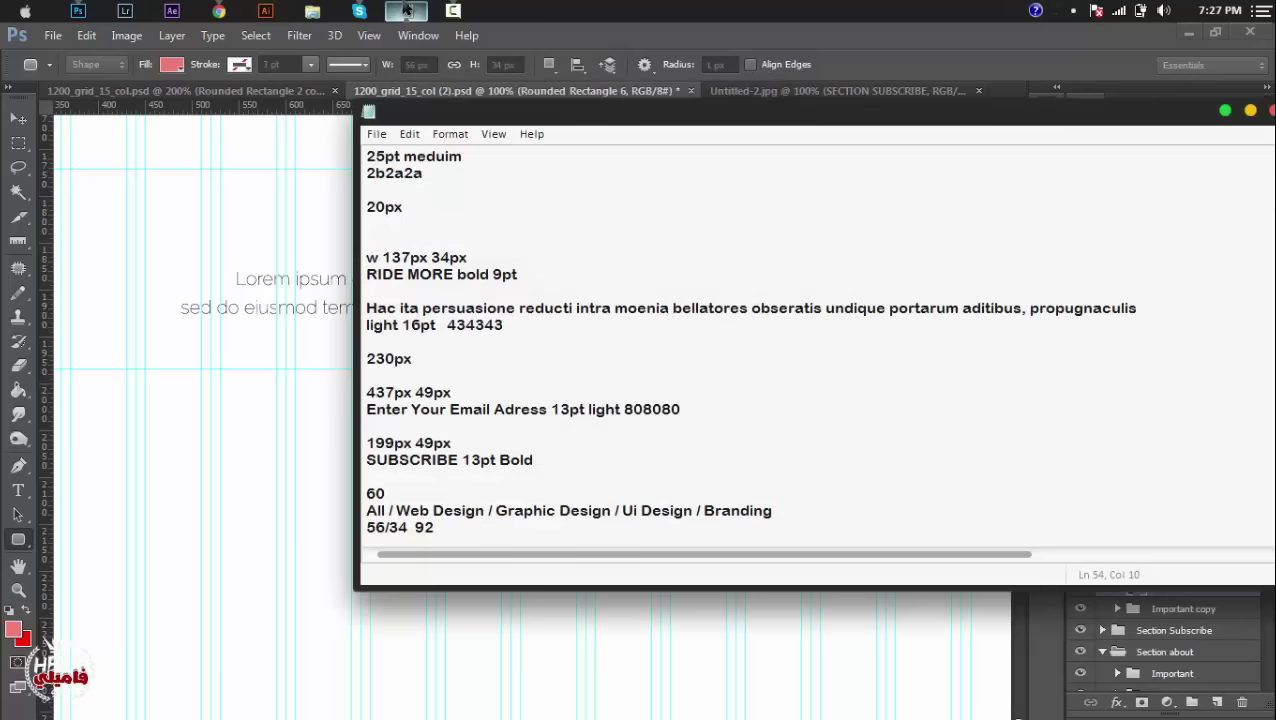
{"action": "left_click", "coordinate": [405, 10]}
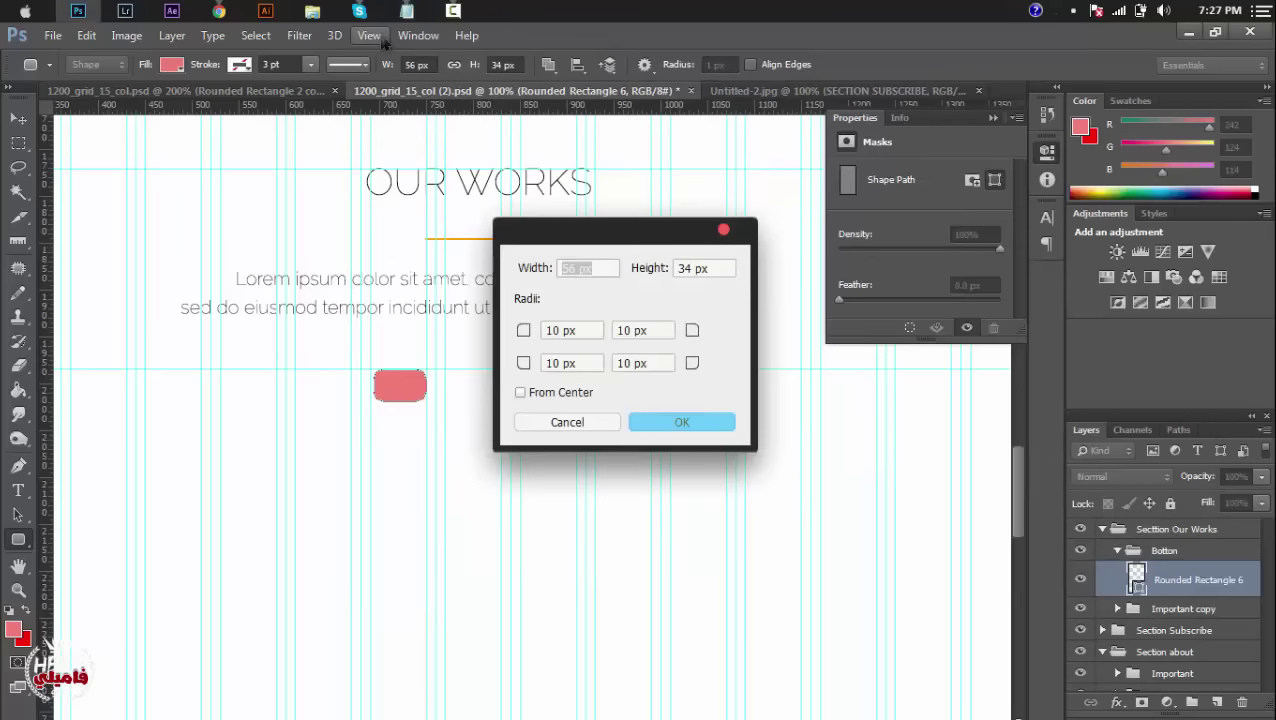
{"action": "type", "text": "92"}
{"action": "key", "text": "Return"}
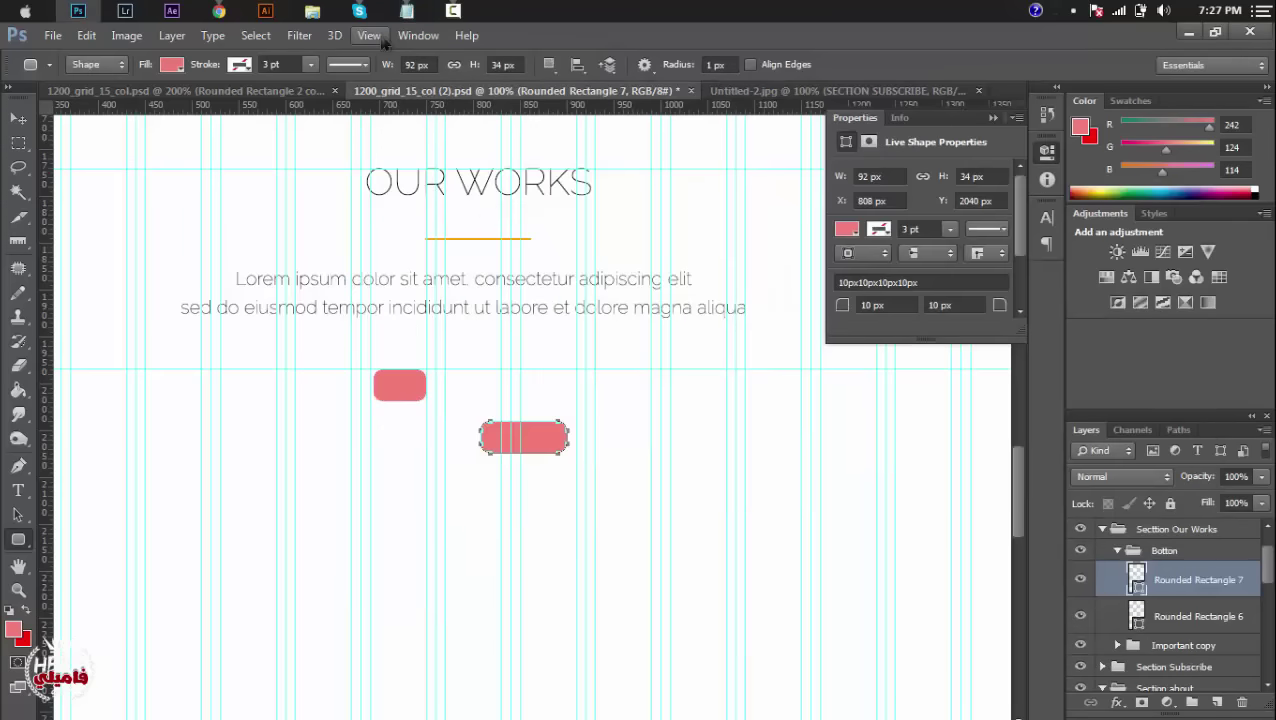
Place the 92 px rounded rectangle directly beside the first one on the horizontal guide, at X 750 px, Y 1984 px.
{"action": "left_click", "coordinate": [18, 120]}
{"action": "left_click_drag", "start_coordinate": [539, 437], "coordinate": [488, 381]}
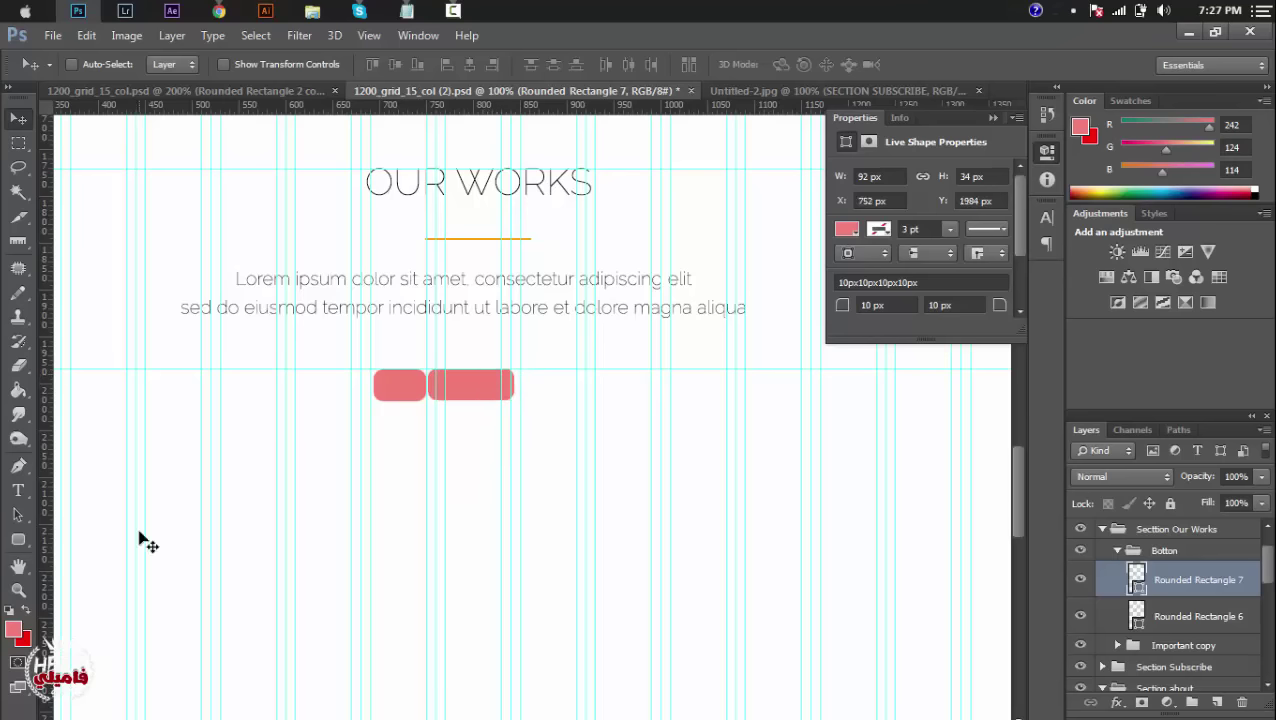
{"action": "left_click", "coordinate": [18, 590]}
{"action": "left_click", "coordinate": [438, 376]}
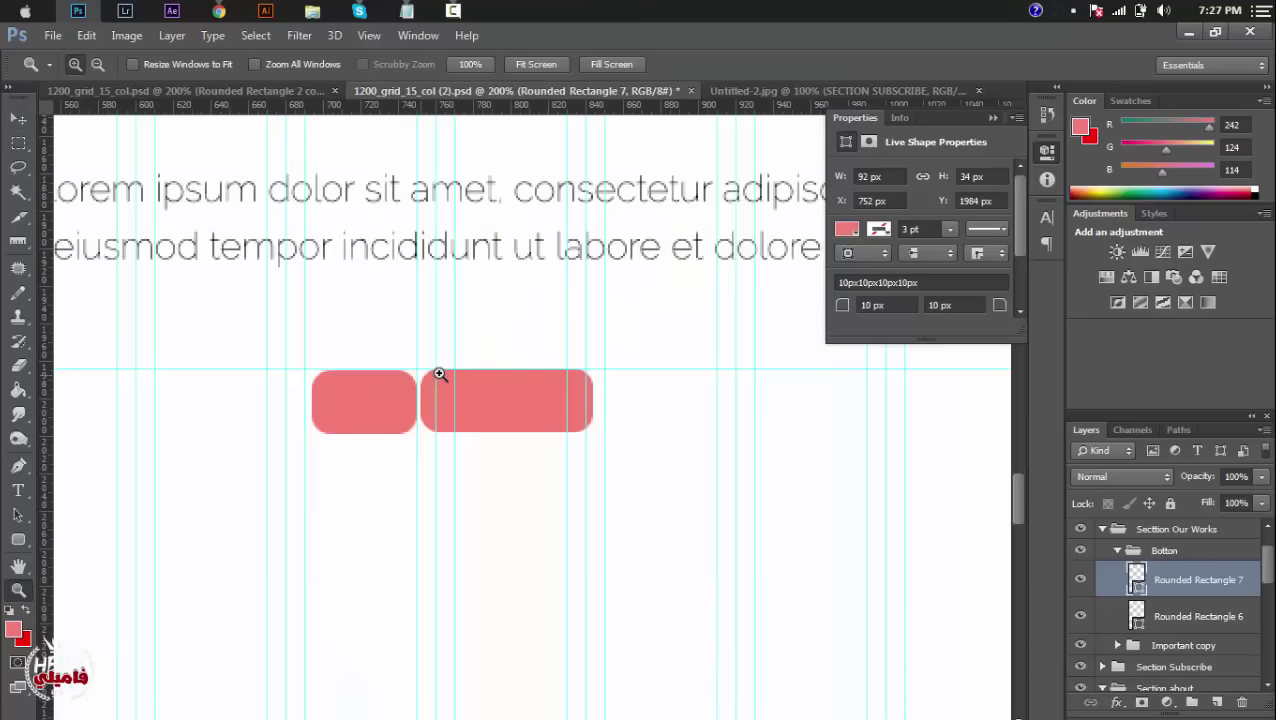
{"action": "left_click", "coordinate": [441, 373]}
{"action": "left_click", "coordinate": [18, 118]}
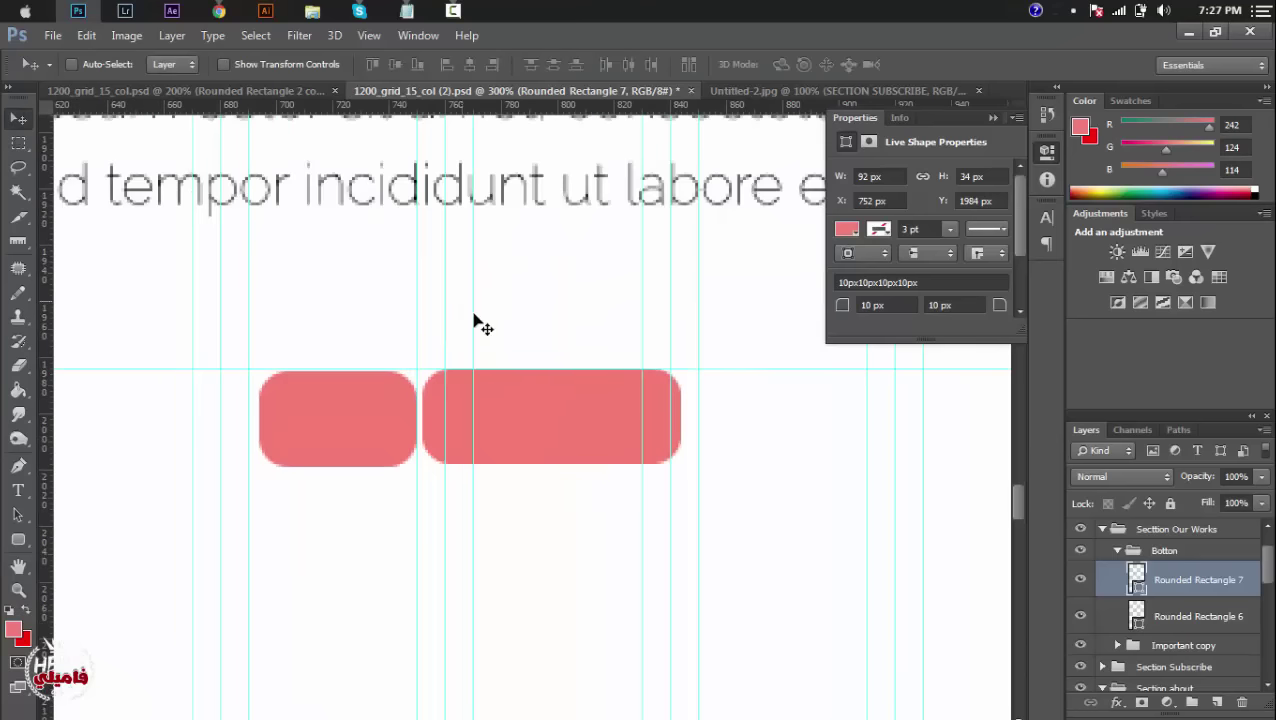
{"action": "key", "text": "Left"}
{"action": "key", "text": "Left"}
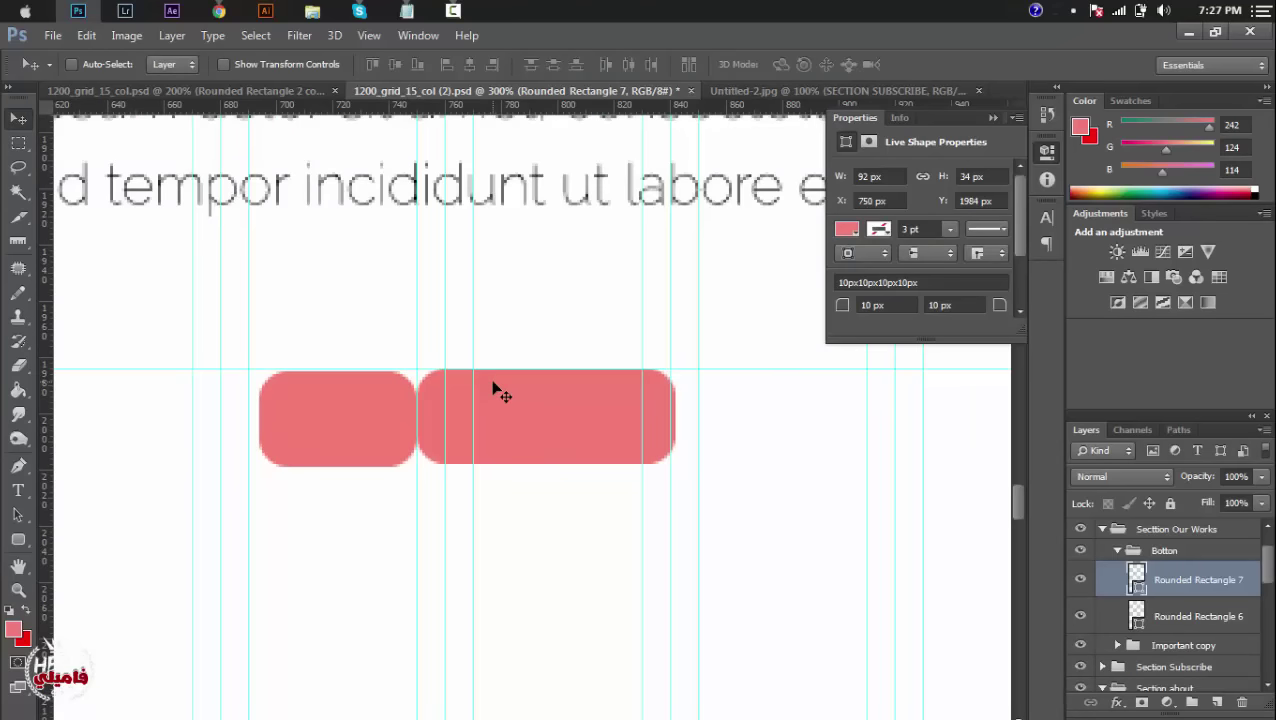
{"action": "key", "text": "Right"}
{"action": "key", "text": "Left"}
Copy the orange swatch below Sun Flower from the Flat UI Colors page in Chrome, and switch back to Photoshop.
{"action": "left_click", "coordinate": [226, 10]}
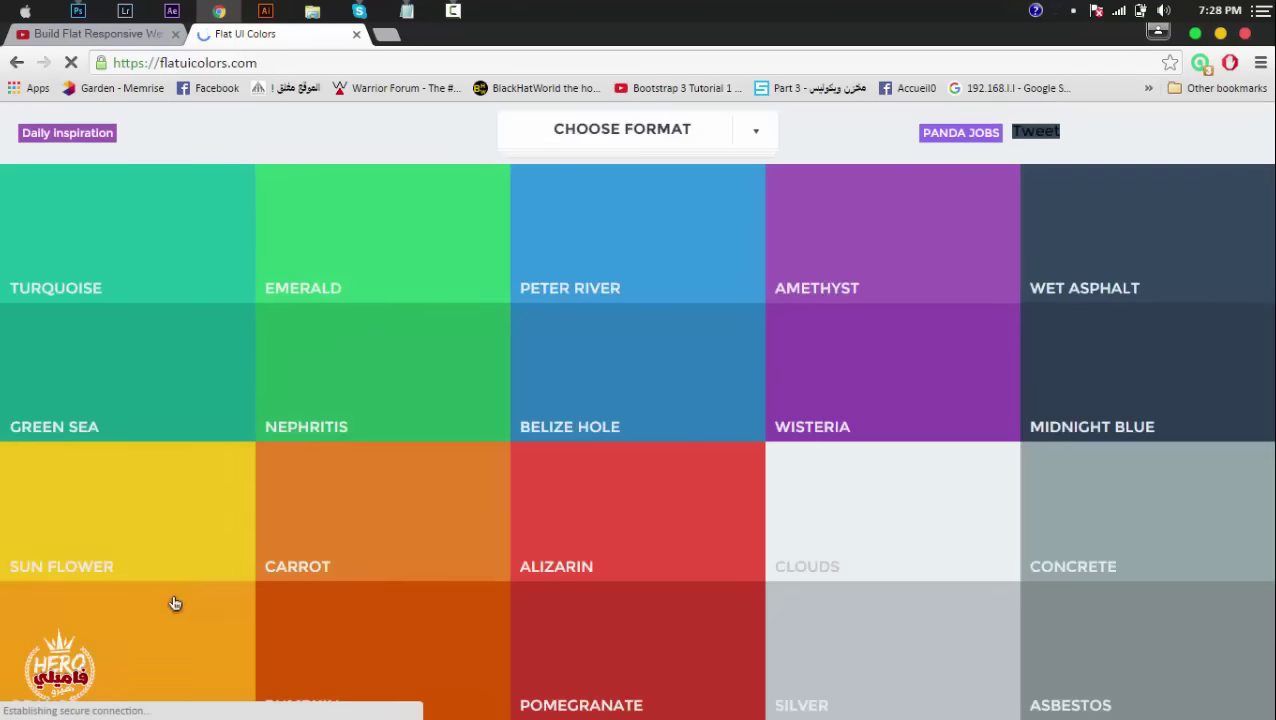
{"action": "left_click", "coordinate": [160, 617]}
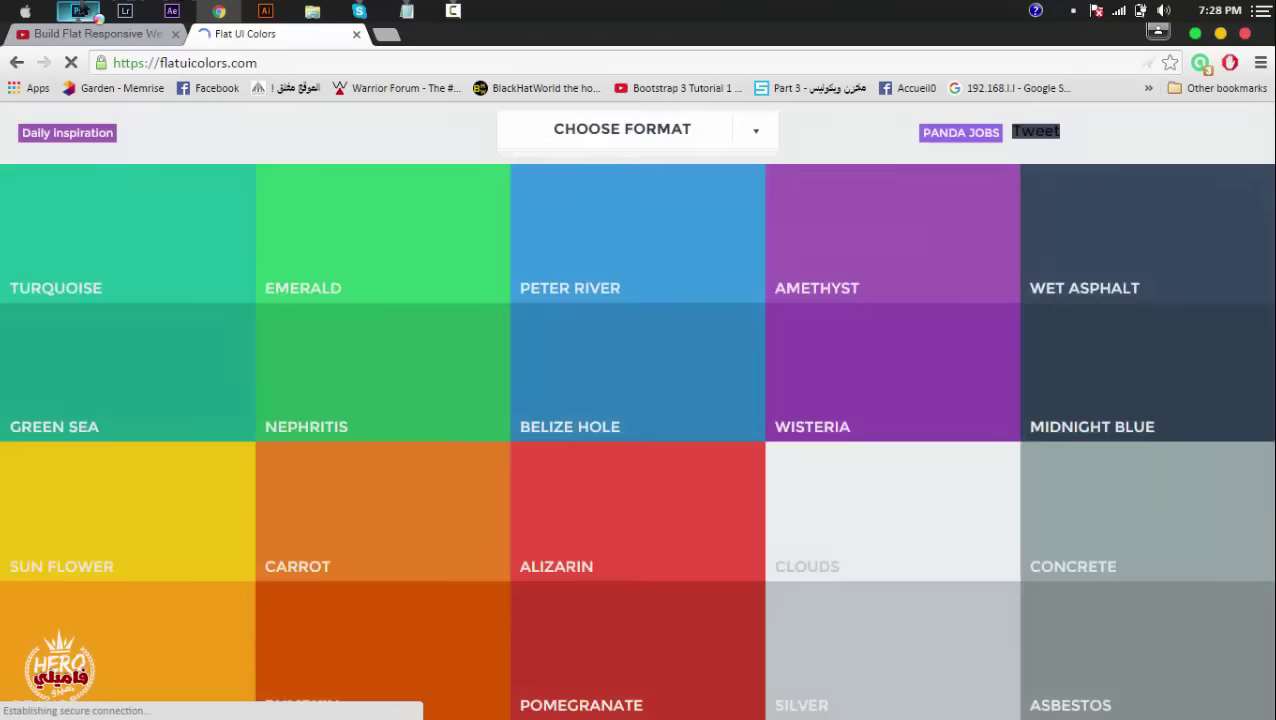
{"action": "left_click", "coordinate": [80, 10]}
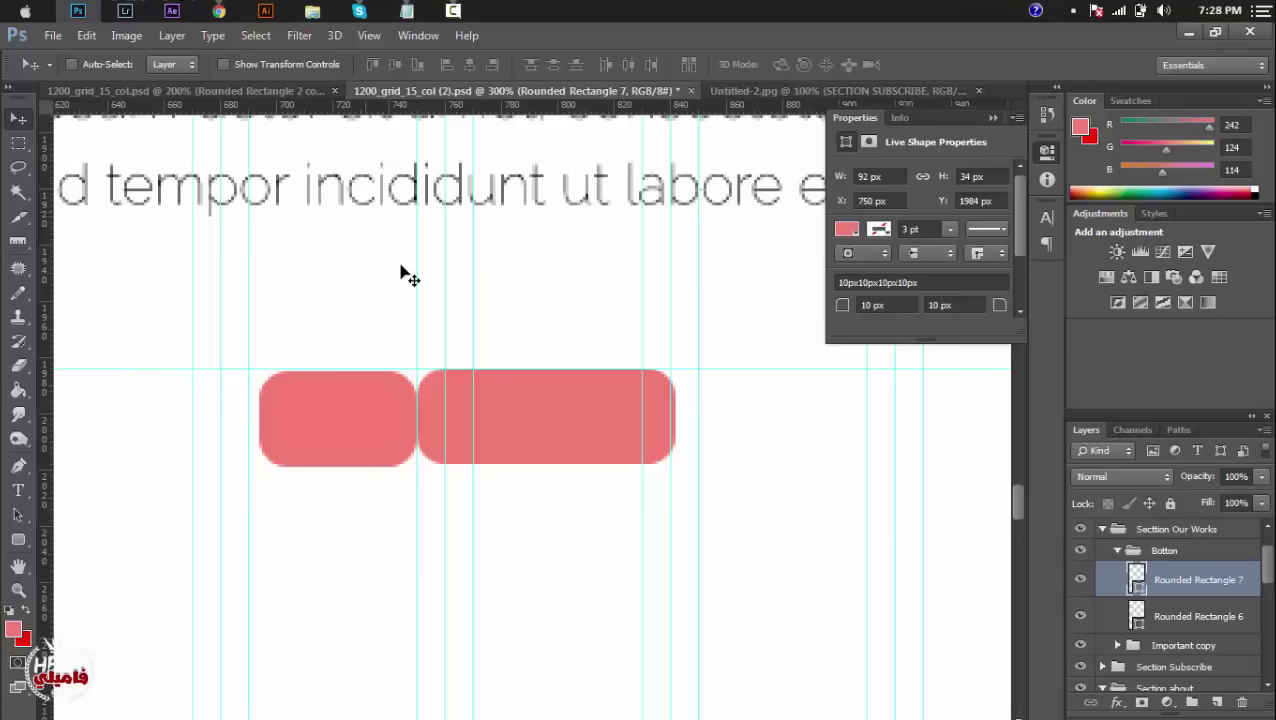
Nudge the 56 px rounded rectangle up 1 px onto the guide and set its fill color to #f39c12.
{"action": "left_click", "coordinate": [366, 418], "text": "ctrl"}
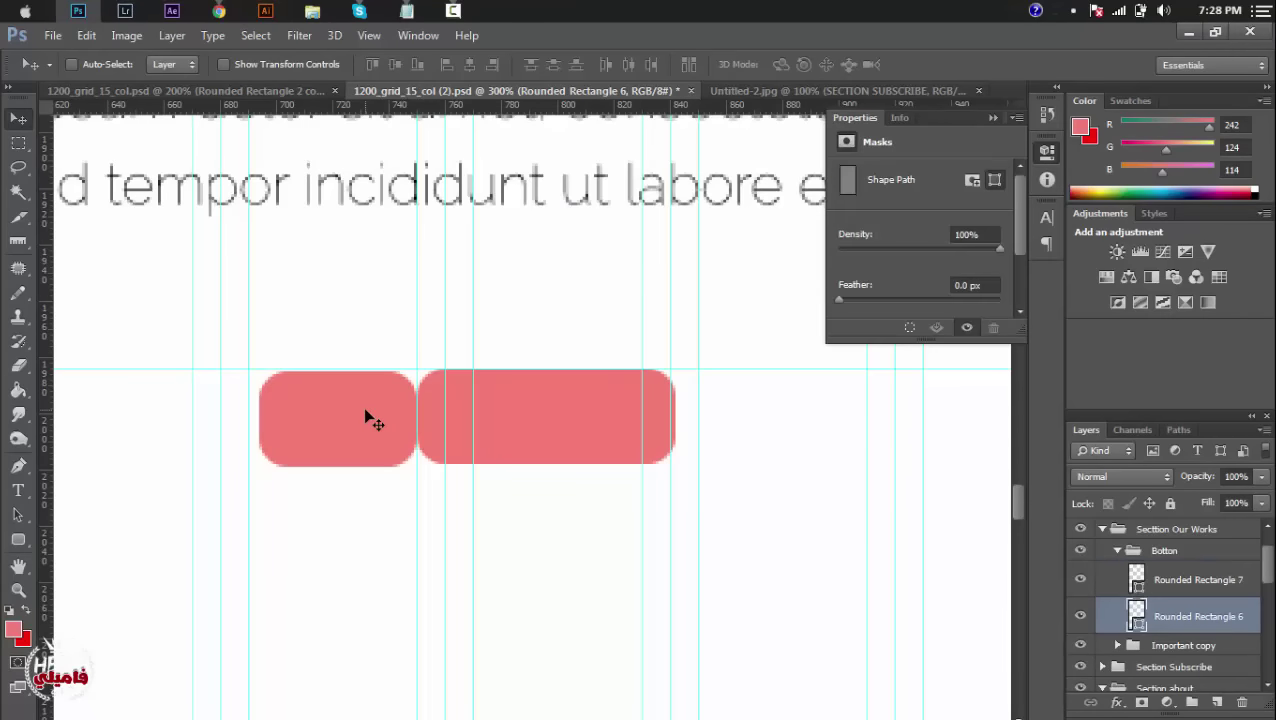
{"action": "key", "text": "Up"}
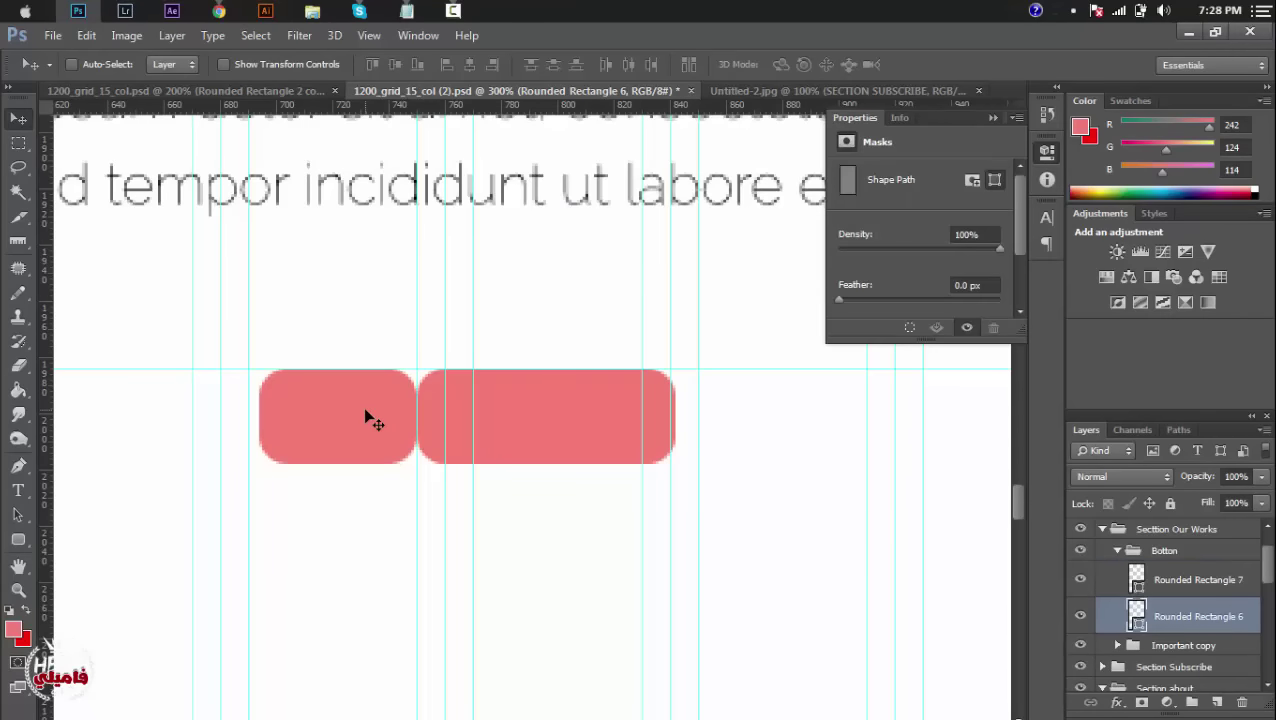
{"action": "double_click", "coordinate": [1137, 620]}
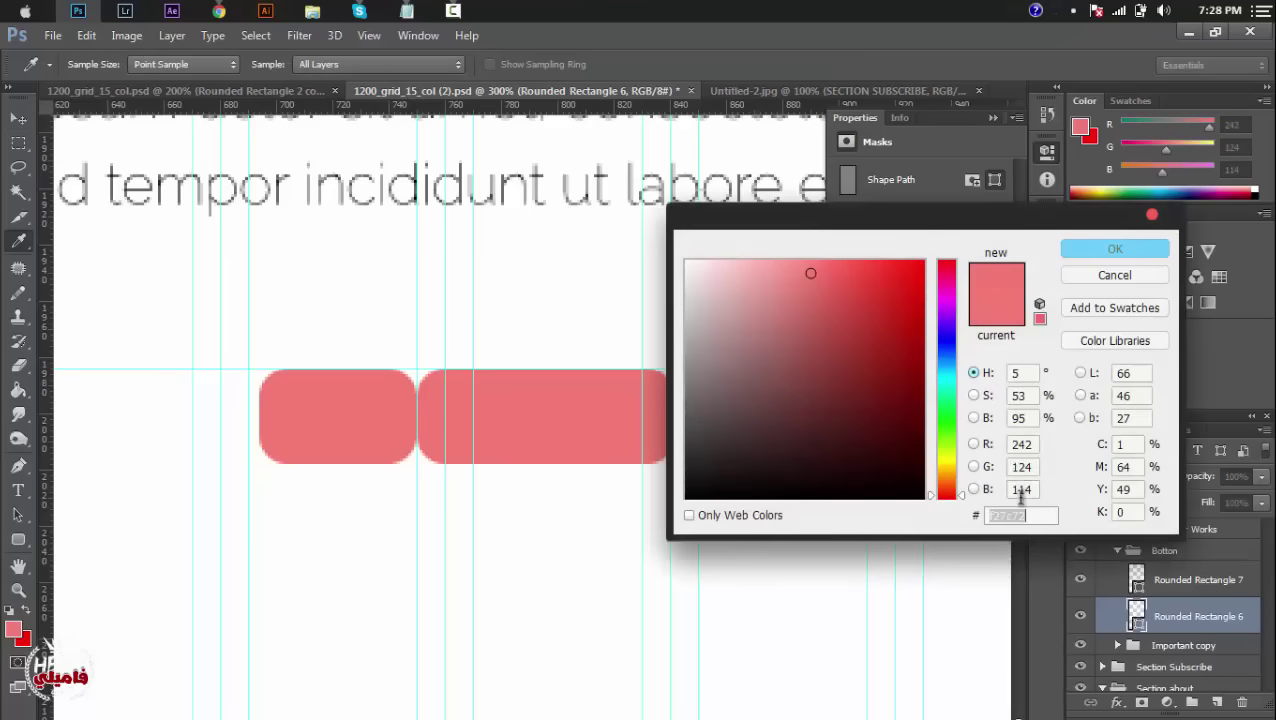
{"action": "type", "text": "f39c12"}
{"action": "key", "text": "Return"}
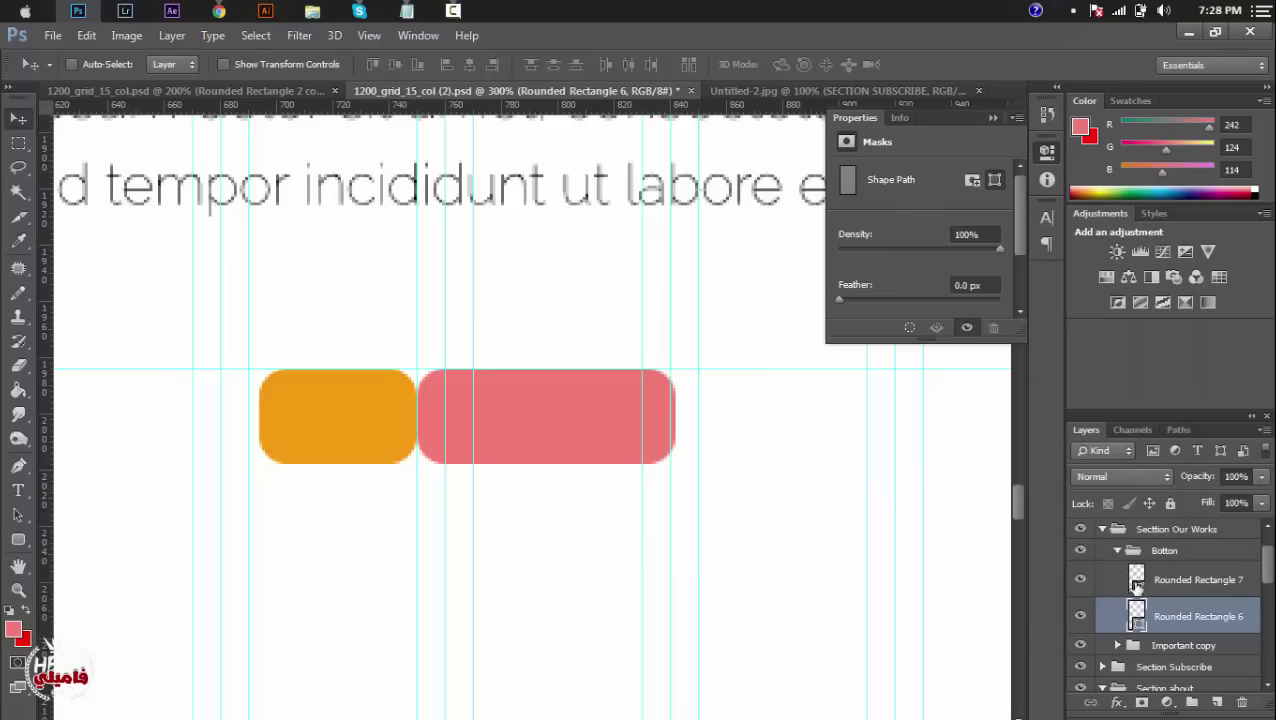
Remove the fill from the 92 px rounded rectangle.
{"action": "double_click", "coordinate": [1137, 582]}
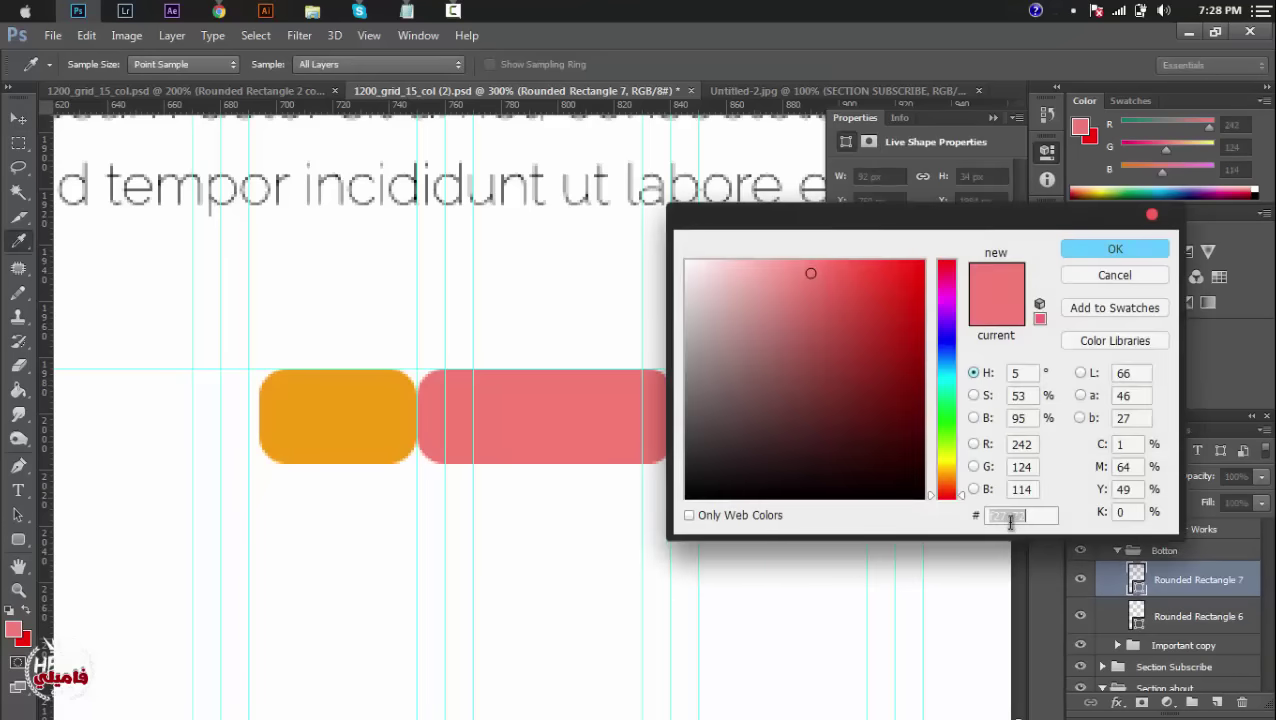
{"action": "left_click", "coordinate": [1112, 275]}
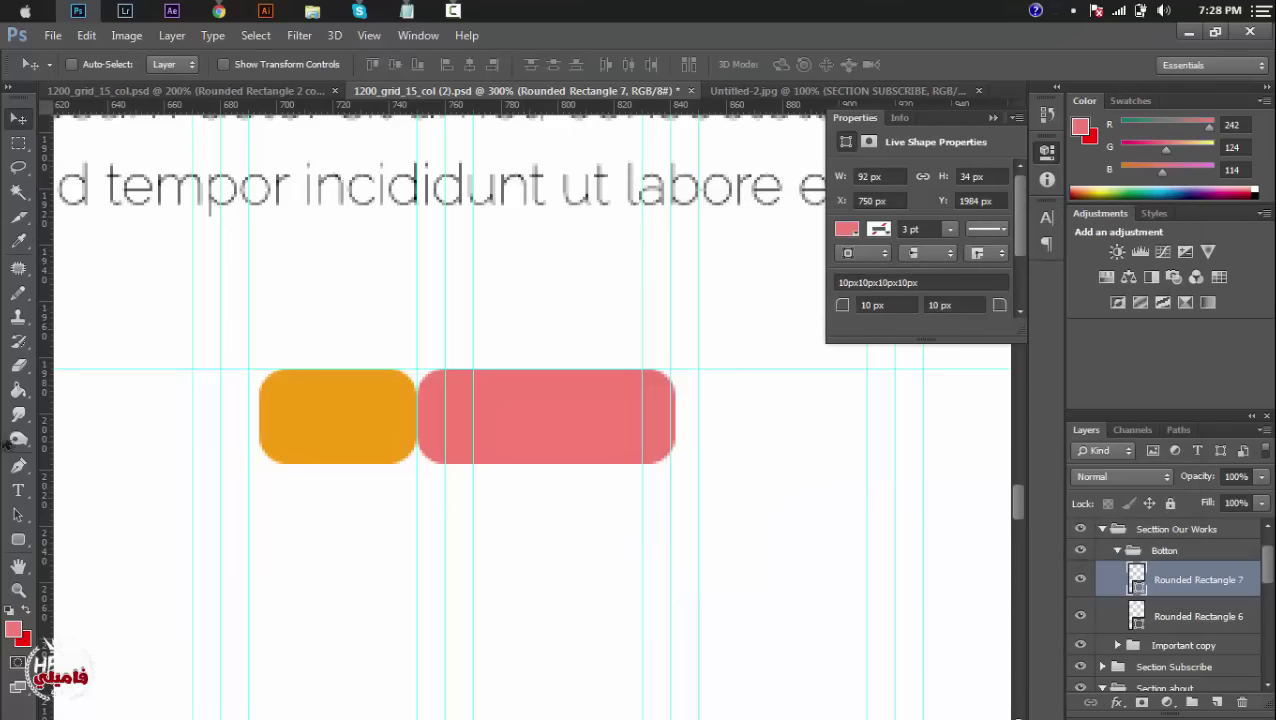
{"action": "left_click", "coordinate": [18, 540]}
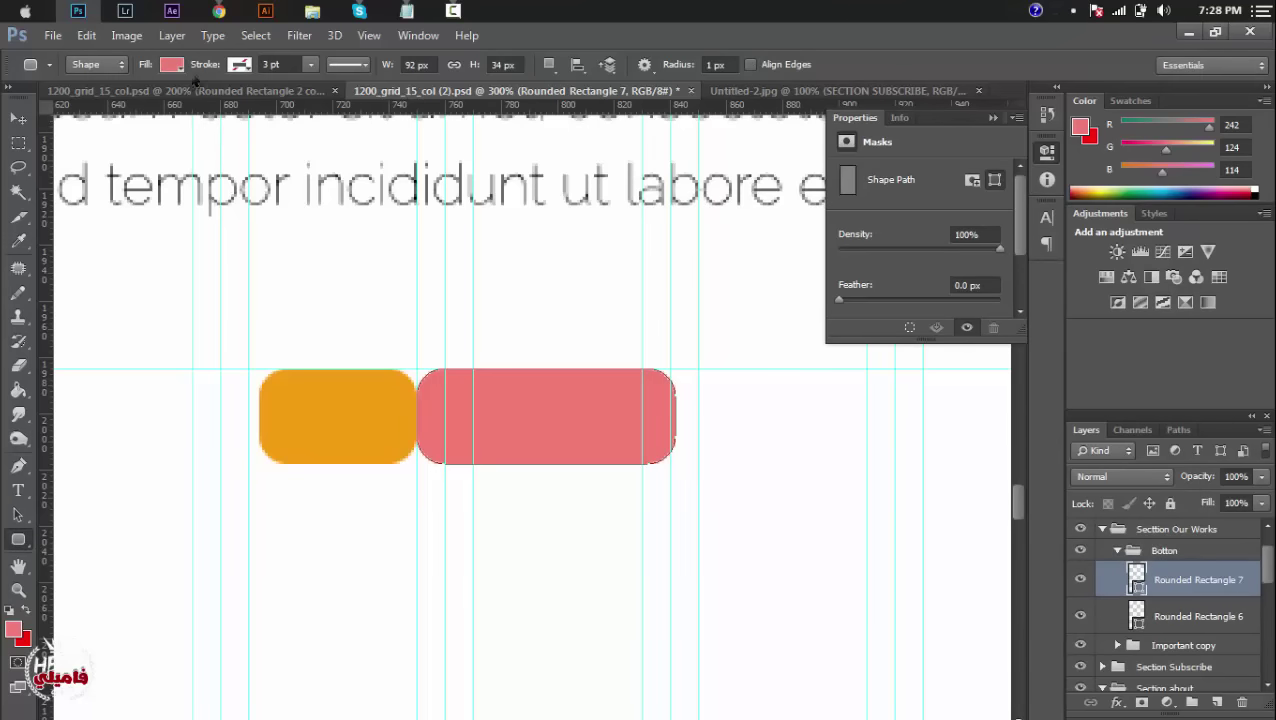
{"action": "left_click", "coordinate": [172, 65]}
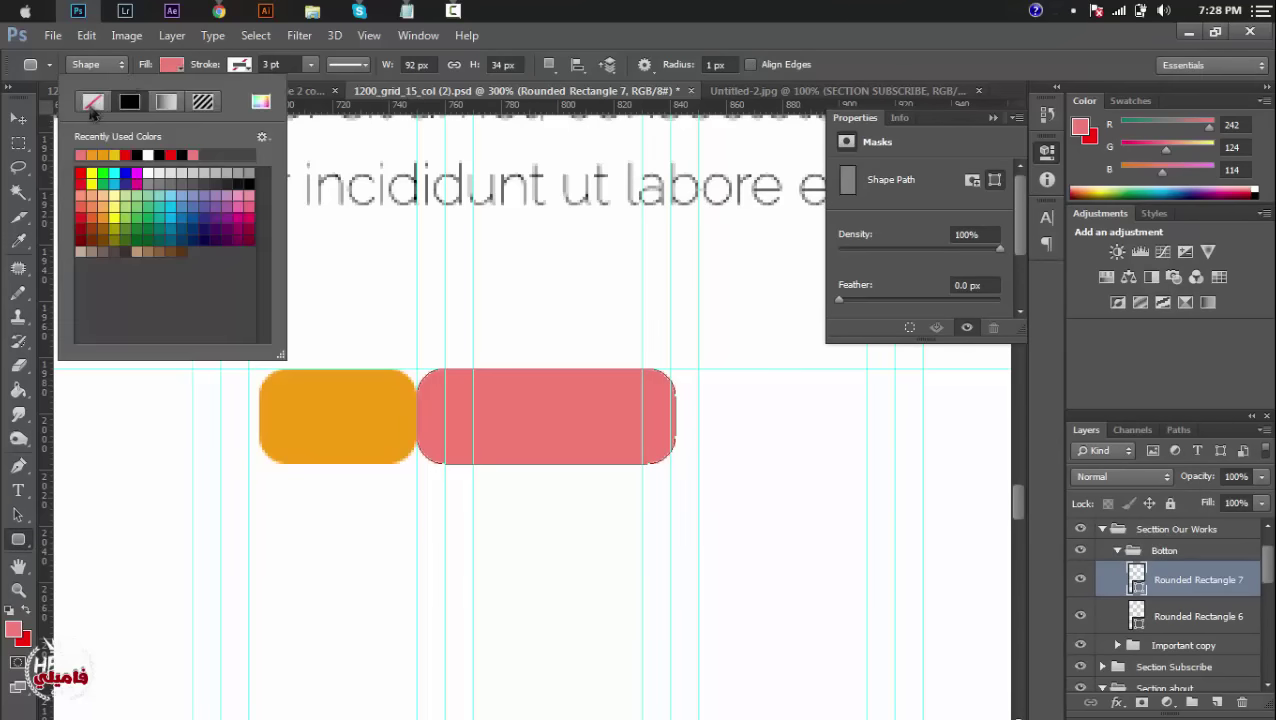
{"action": "left_click", "coordinate": [93, 102]}
Give the 92 px rounded rectangle a 1 pt stroke in #f39c12.
{"action": "left_click", "coordinate": [240, 66]}
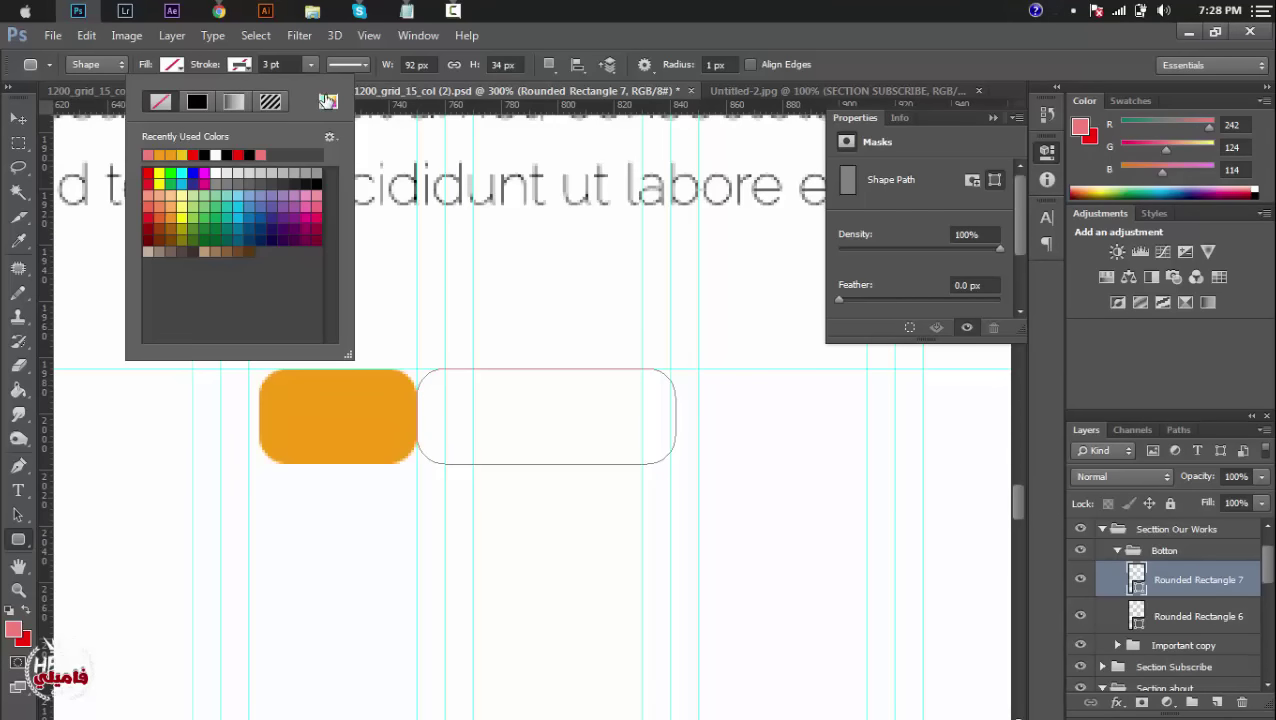
{"action": "left_click", "coordinate": [327, 101]}
{"action": "double_click", "coordinate": [1020, 515]}
{"action": "type", "text": "f39c12"}
{"action": "key", "text": "Return"}
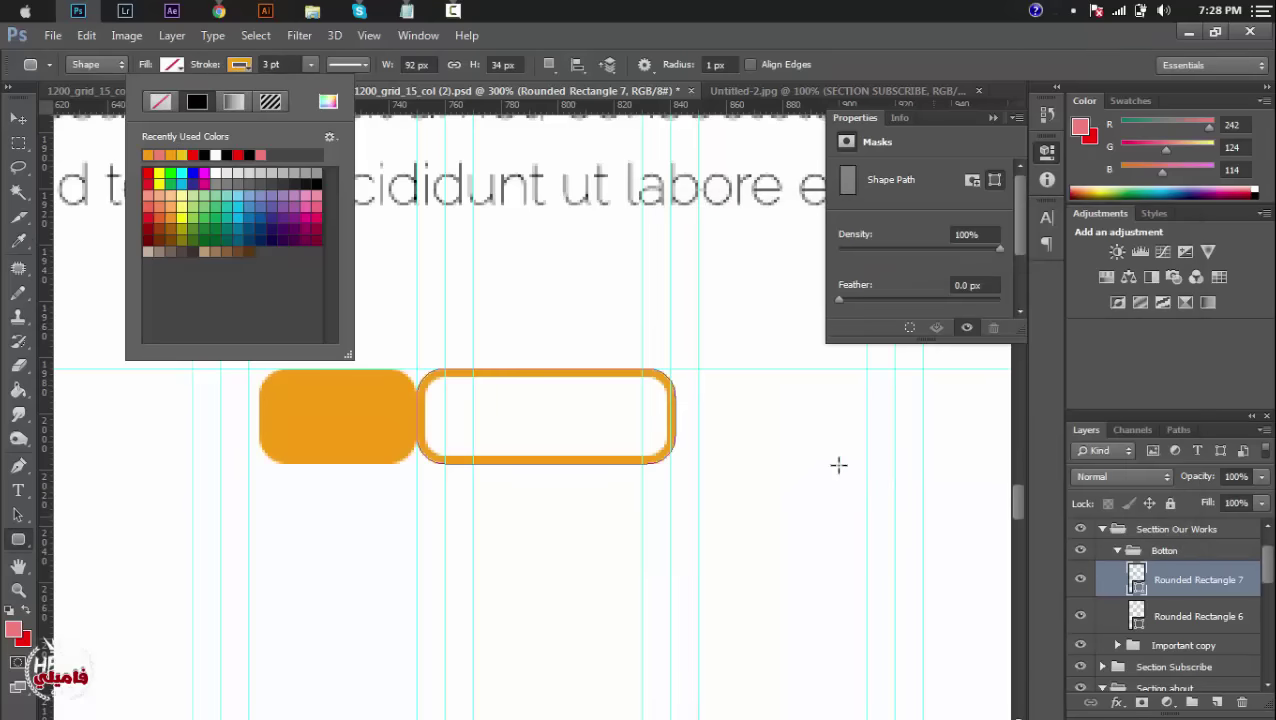
{"action": "left_click", "coordinate": [266, 62]}
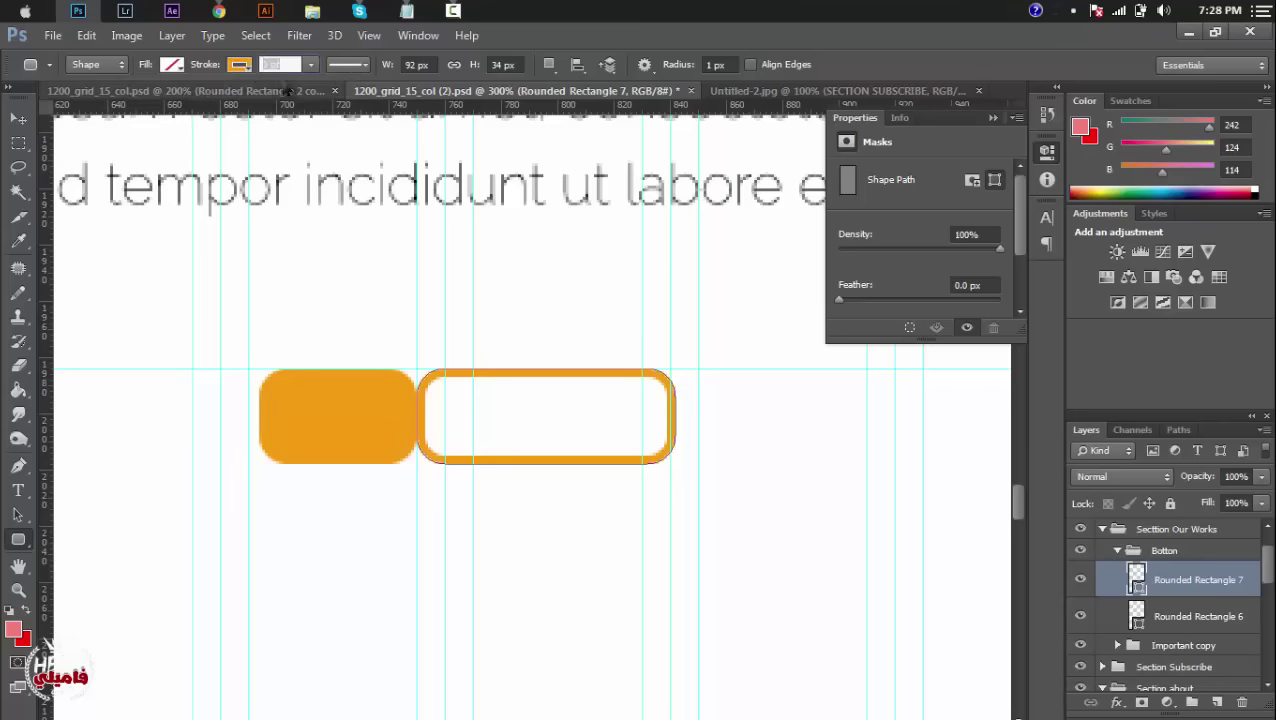
{"action": "type", "text": "1"}
{"action": "key", "text": "Return"}
{"action": "left_click", "coordinate": [22, 120]}
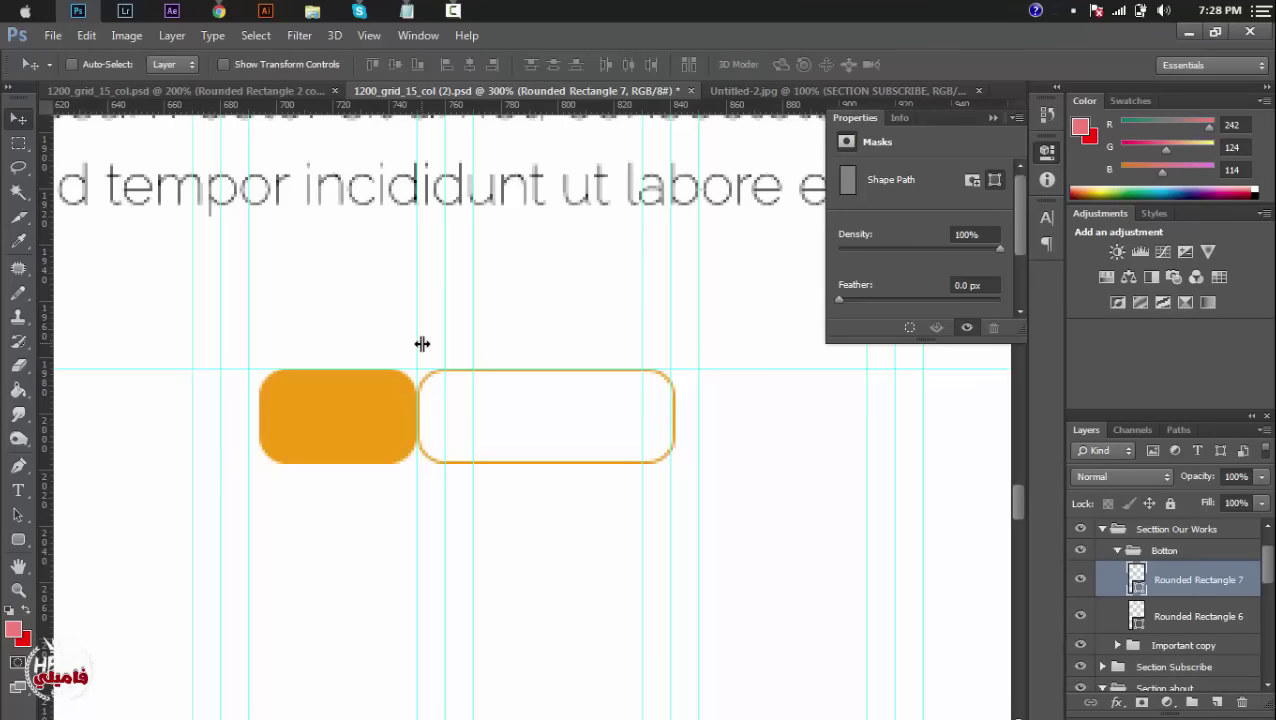
Duplicate the outlined rectangle, place the copy beside it at X 843 px, and nudge the filled rectangle left 1 px to match the gap.
{"action": "scroll", "coordinate": [632, 580], "scroll_direction": "right", "scroll_amount": 2}
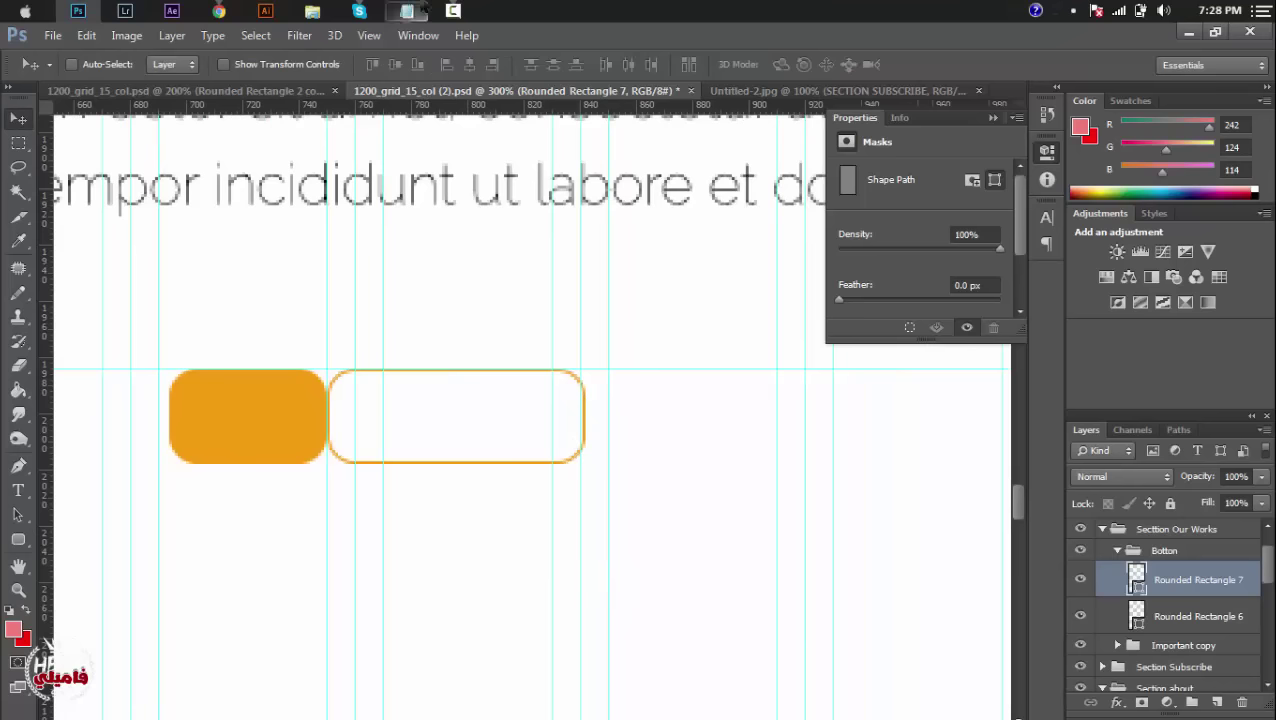
{"action": "left_click", "coordinate": [406, 10]}
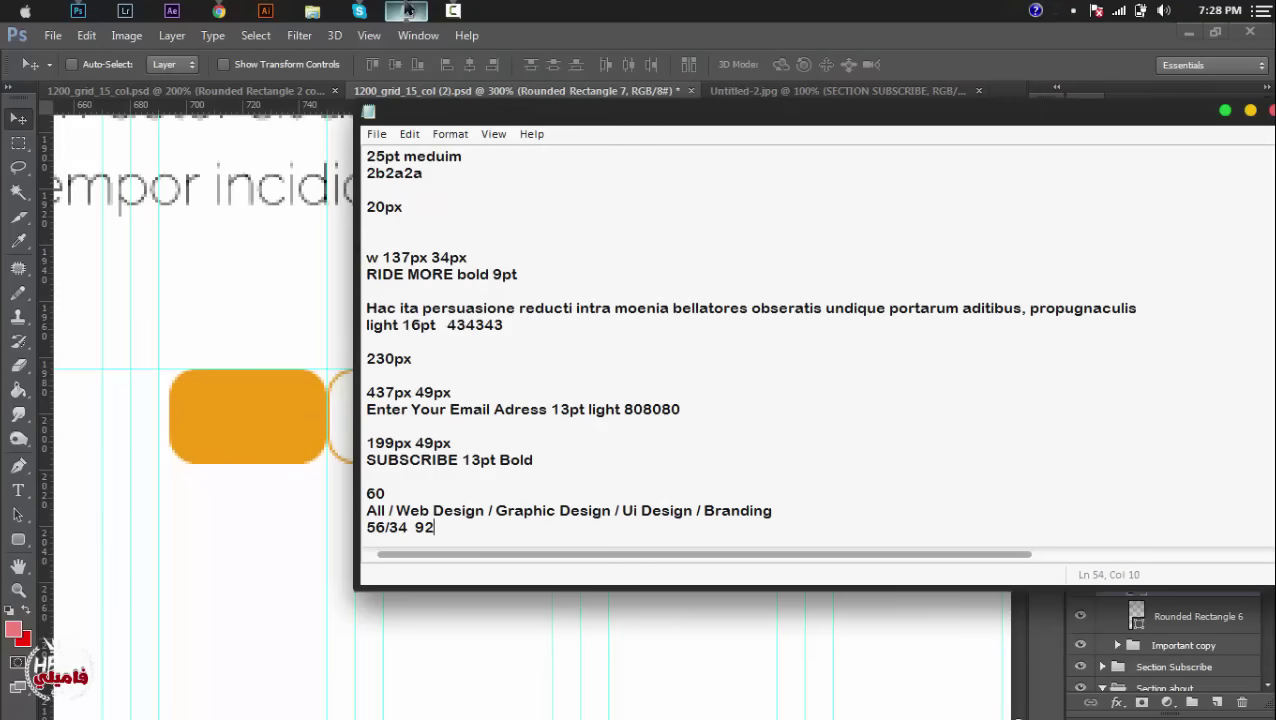
{"action": "left_click", "coordinate": [406, 10]}
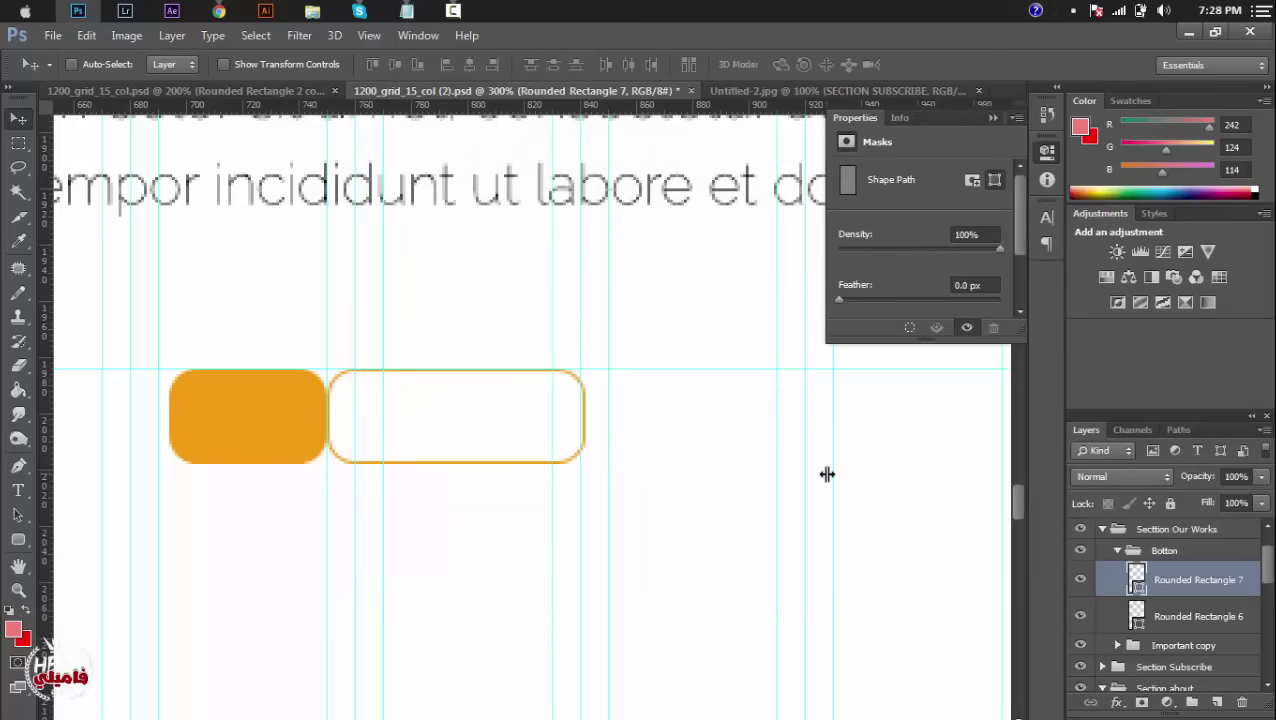
{"action": "key", "text": "ctrl+j"}
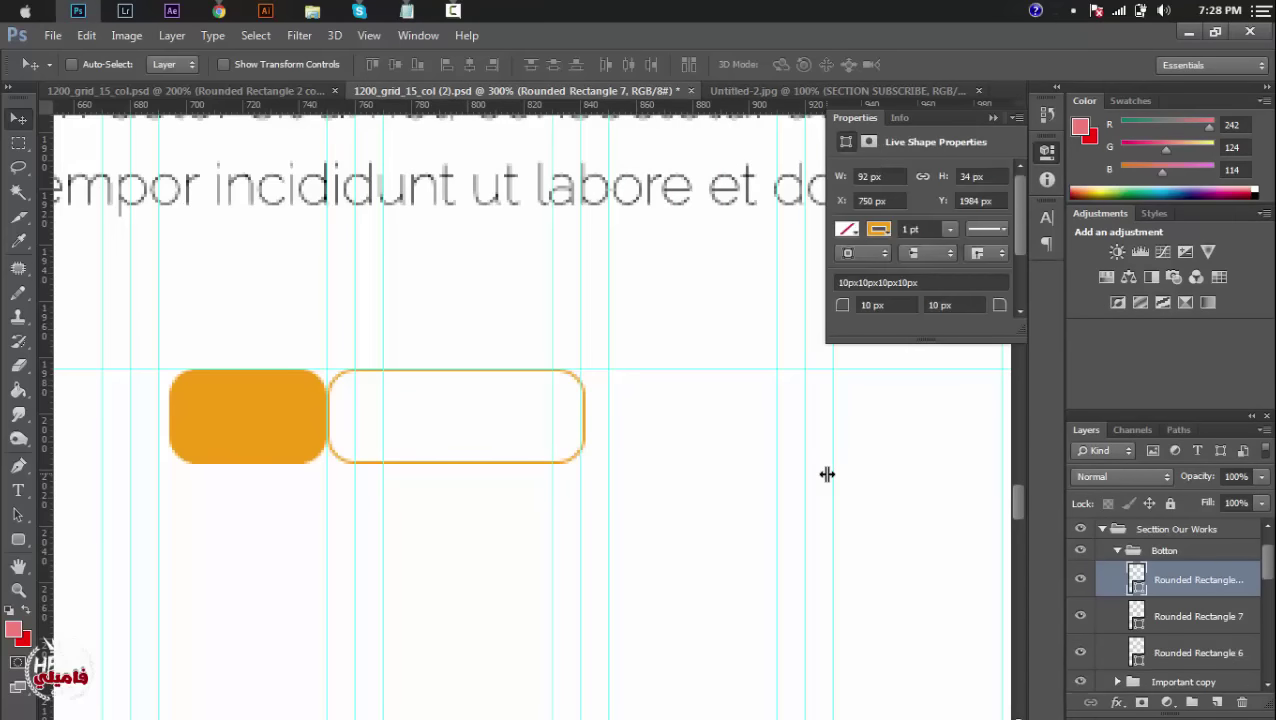
{"action": "scroll", "coordinate": [645, 487], "scroll_direction": "right", "scroll_amount": 2}
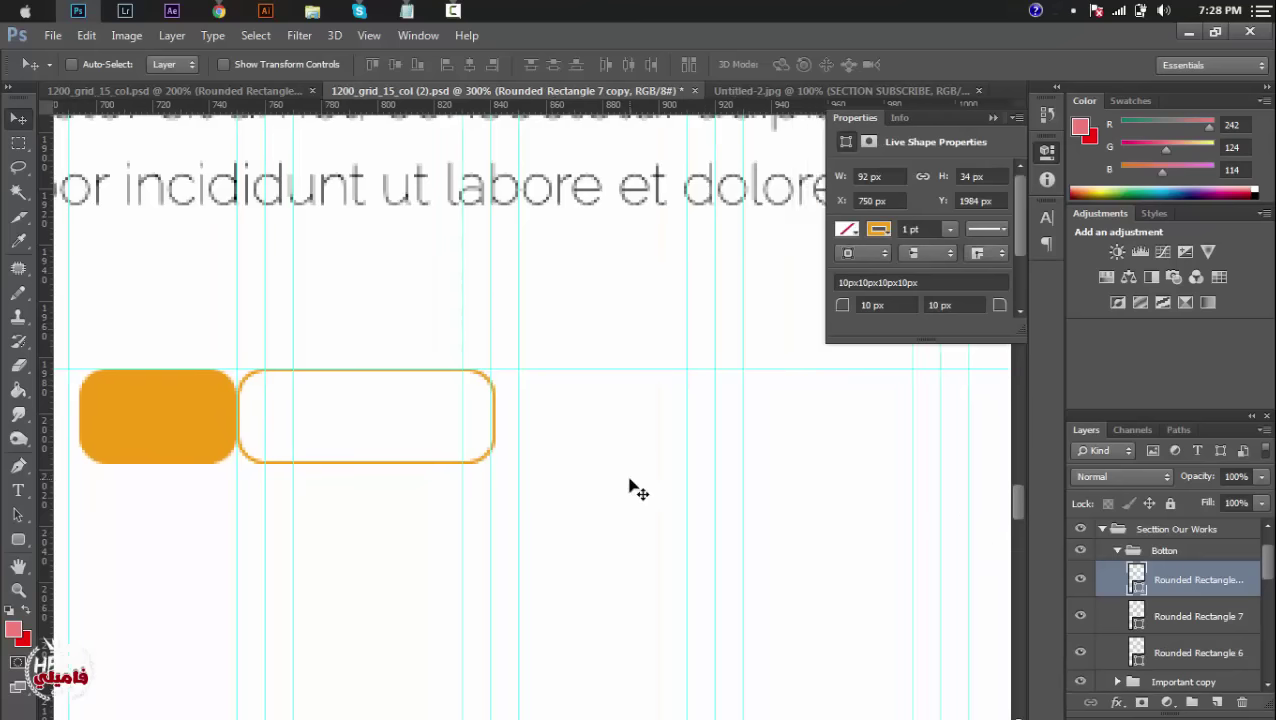
{"action": "key", "text": "shift+Right"}
{"action": "key", "text": "shift+Right"}
{"action": "key", "text": "shift+Right"}
{"action": "key", "text": "shift+Right"}
{"action": "key", "text": "shift+Right"}
{"action": "key", "text": "shift+Right"}
{"action": "key", "text": "shift+Right"}
{"action": "key", "text": "shift+Right"}
{"action": "key", "text": "shift+Right"}
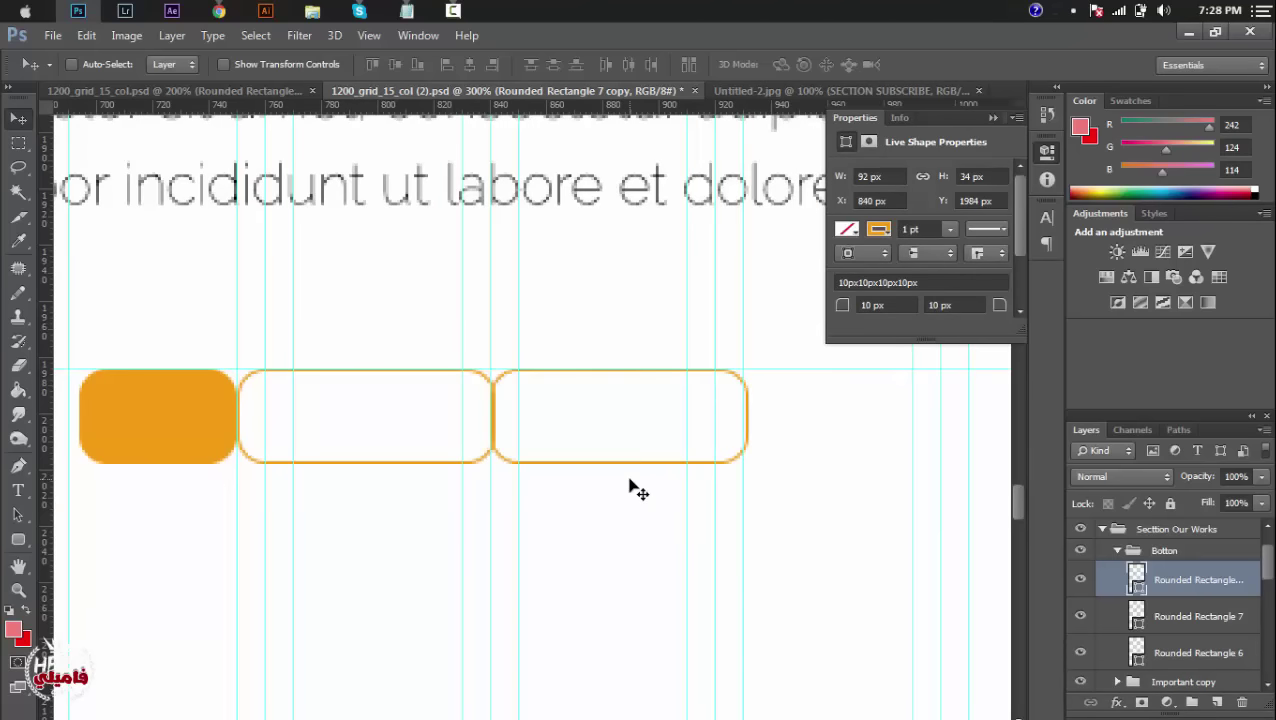
{"action": "key", "text": "Right"}
{"action": "key", "text": "Right"}
{"action": "key", "text": "Right"}
{"action": "key", "text": "Left"}
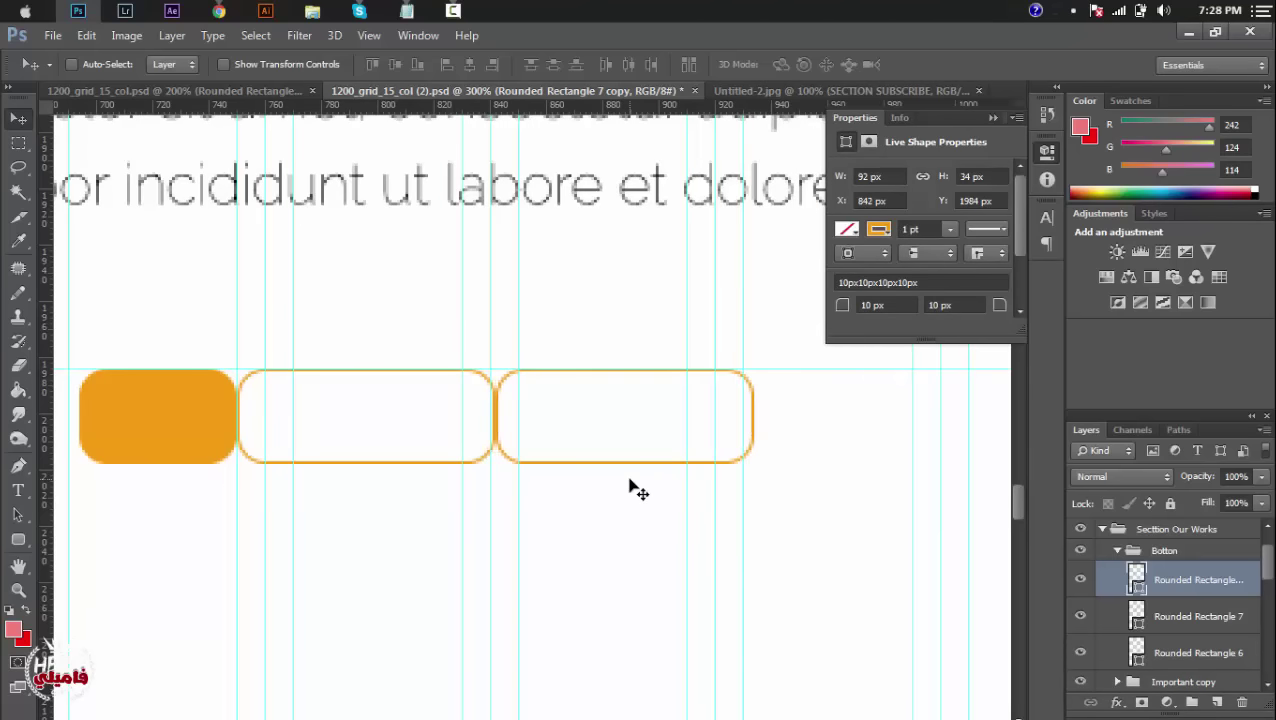
{"action": "key", "text": "Right"}
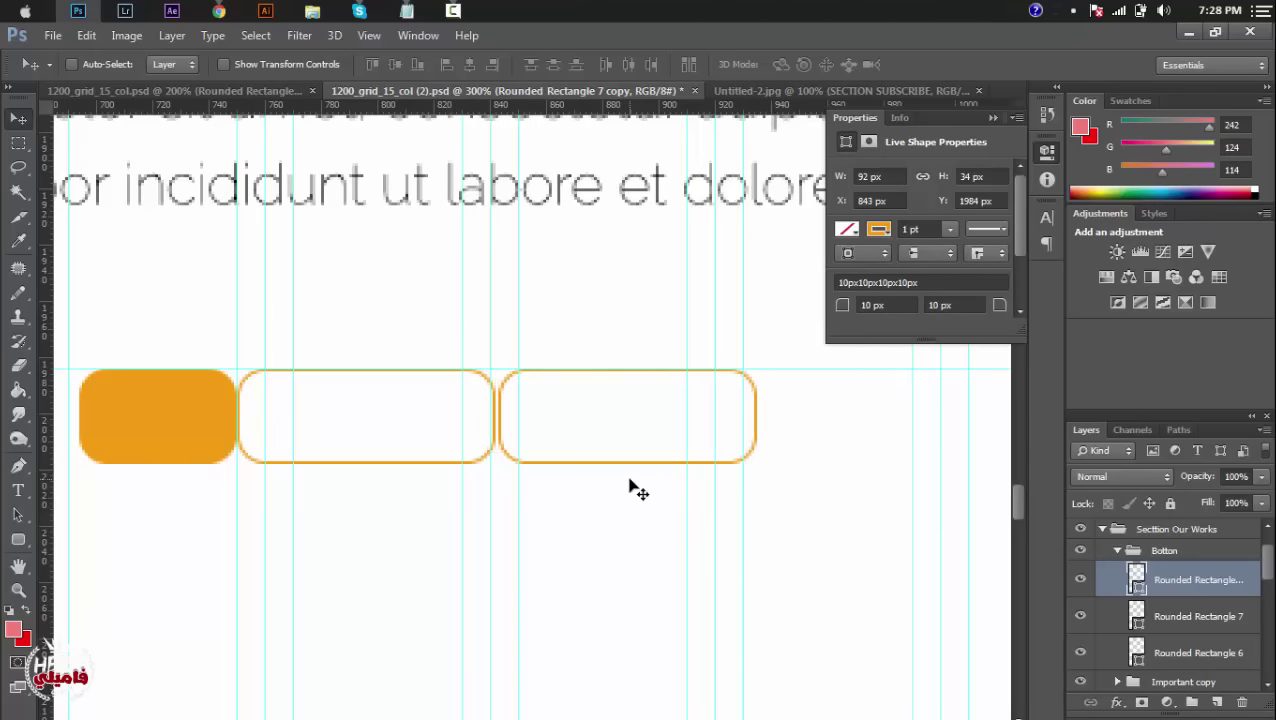
{"action": "key", "text": "Left"}
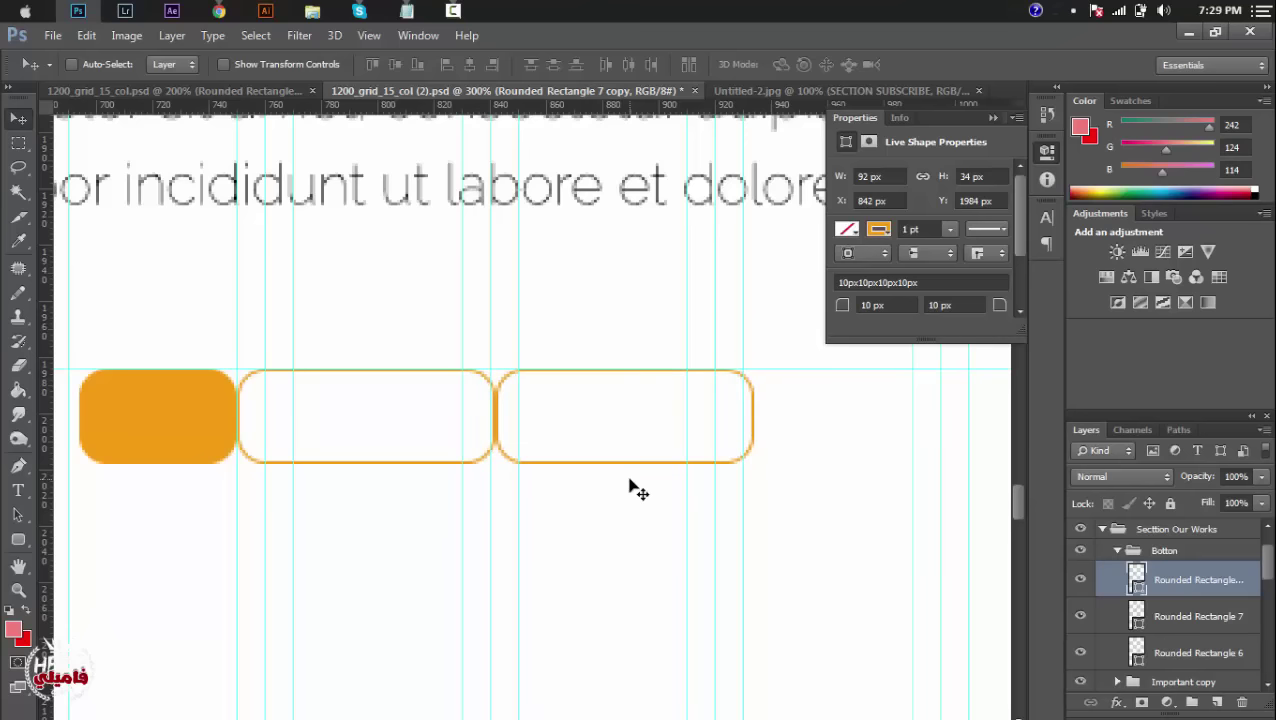
{"action": "key", "text": "Right"}
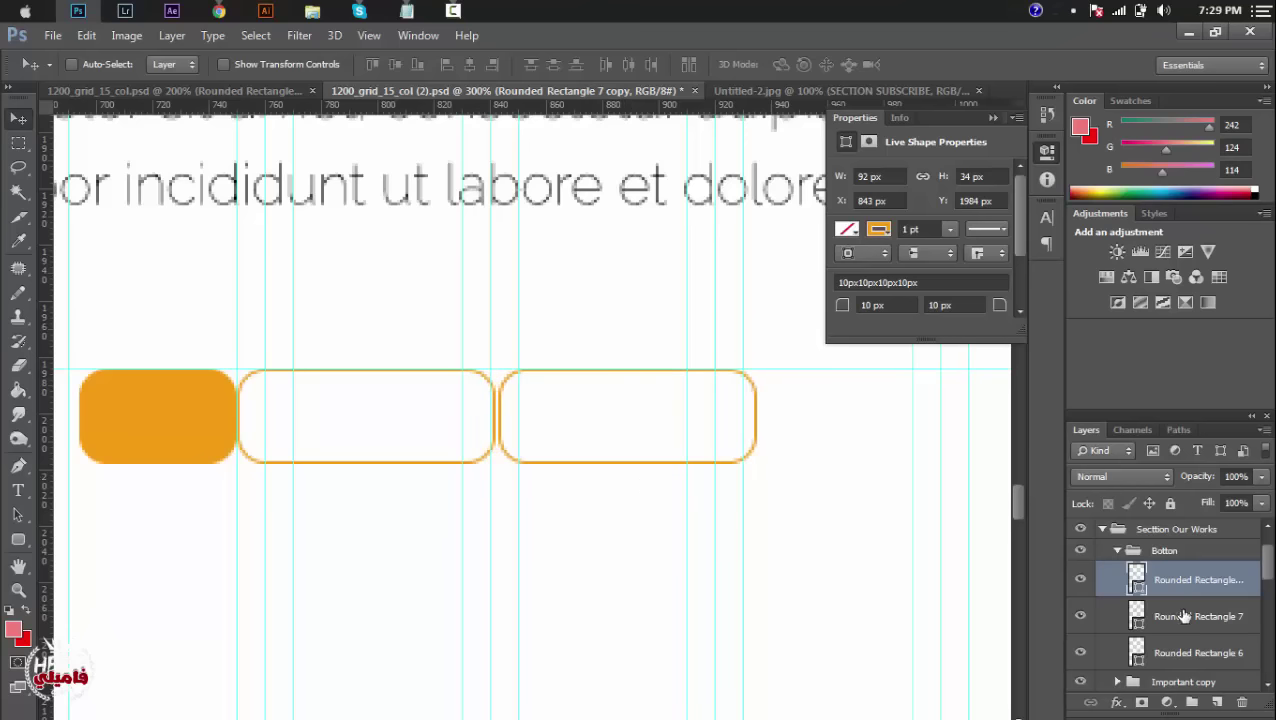
{"action": "left_click", "coordinate": [1177, 646]}
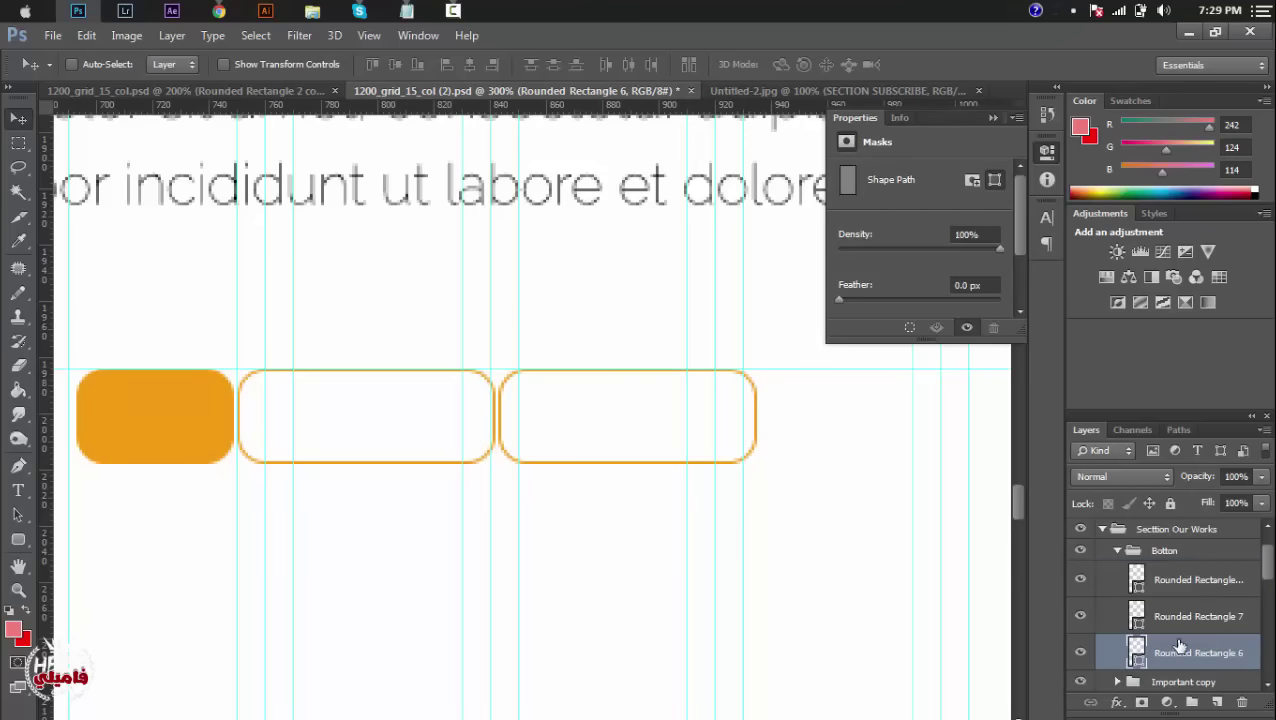
Duplicate the last outlined rectangle and place the copy at X 936 px, keeping the same small gap.
{"action": "left_click", "coordinate": [1200, 577]}
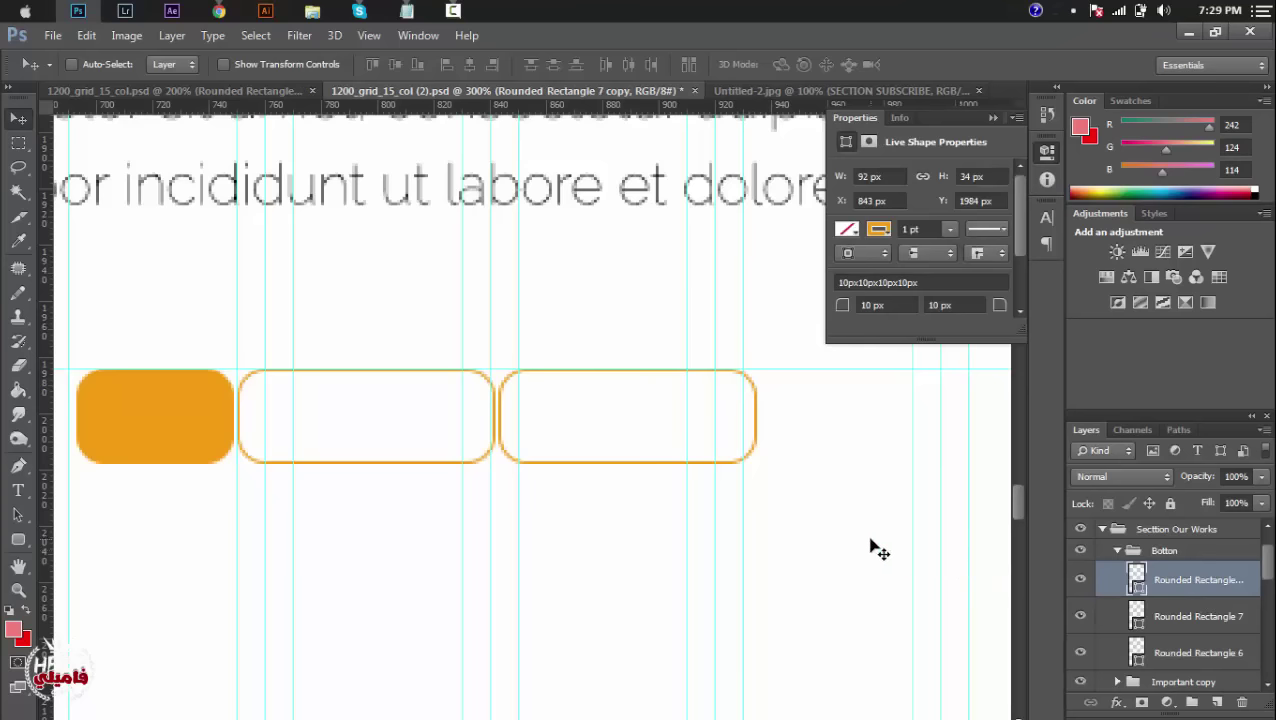
{"action": "key", "text": "ctrl+j"}
{"action": "scroll", "coordinate": [903, 555], "scroll_direction": "right", "scroll_amount": 5}
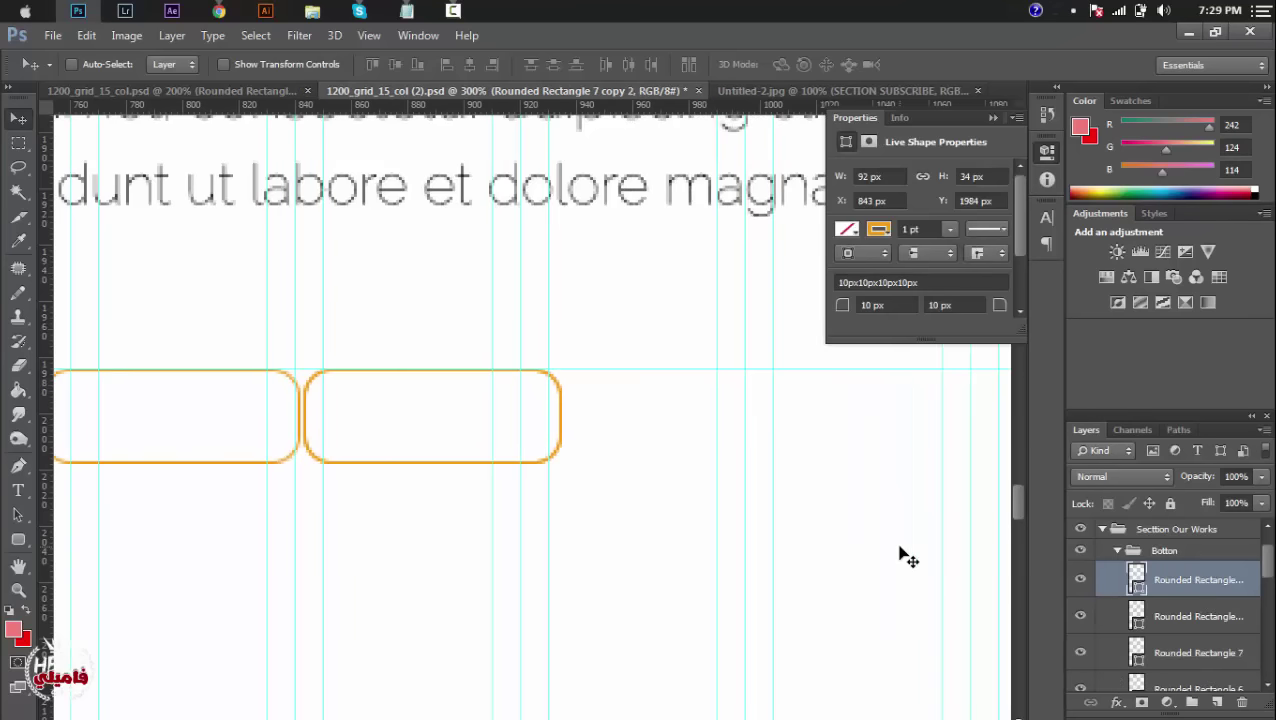
{"action": "key", "text": "shift+Right"}
{"action": "key", "text": "shift+Right"}
{"action": "key", "text": "shift+Right"}
{"action": "key", "text": "shift+Right"}
{"action": "key", "text": "shift+Right"}
{"action": "key", "text": "shift+Right"}
{"action": "key", "text": "shift+Right"}
{"action": "key", "text": "shift+Right"}
{"action": "key", "text": "shift+Right"}
{"action": "key", "text": "shift+Right"}
{"action": "key", "text": "Left"}
{"action": "key", "text": "Left"}
{"action": "key", "text": "Left"}
{"action": "key", "text": "Left"}
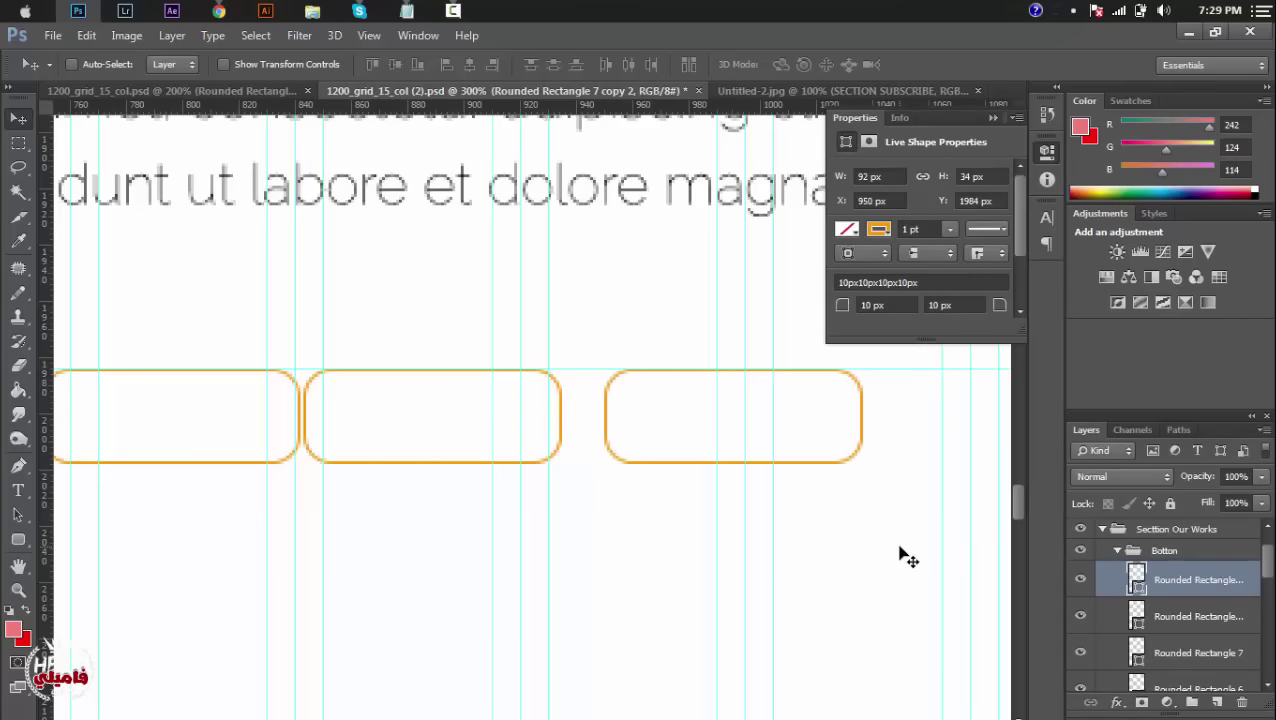
{"action": "key", "text": "Left"}
{"action": "key", "text": "Left"}
{"action": "key", "text": "Left"}
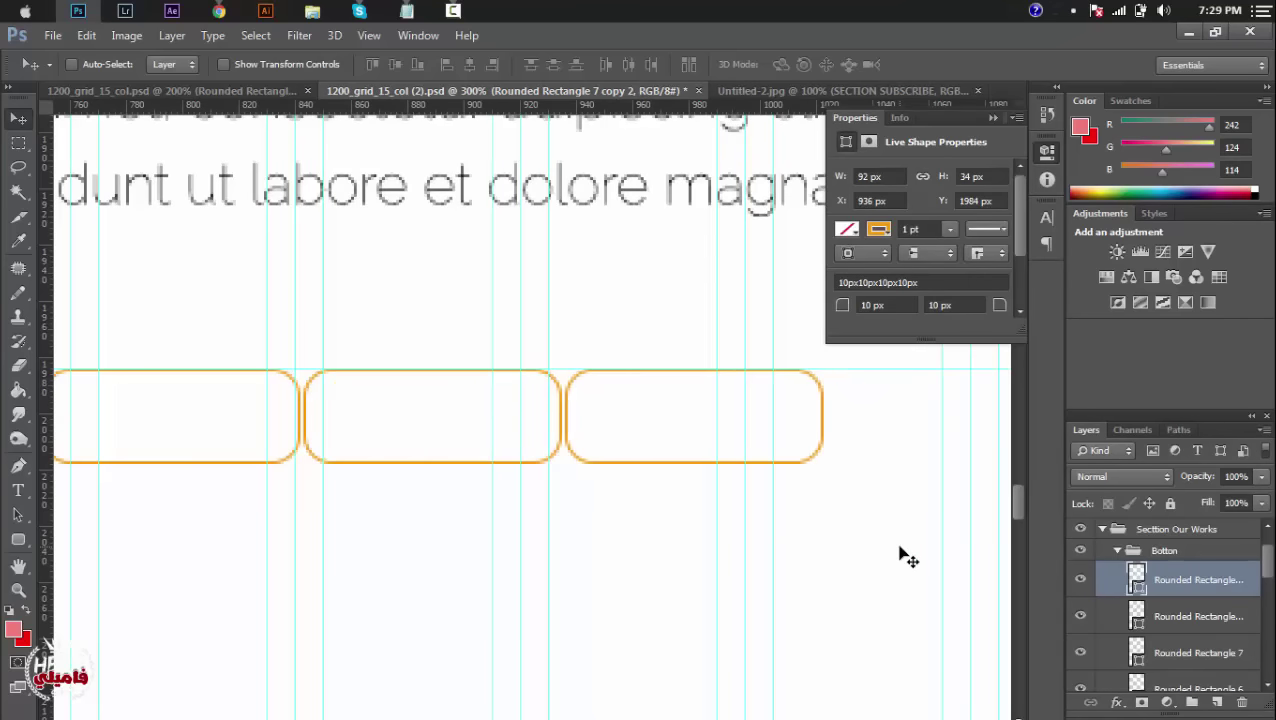
Add a fourth outlined rectangle by duplicating the one at X 936 px and placing the copy at X 1029 px.
{"action": "key", "text": "ctrl+j"}
{"action": "key", "text": "shift+Right"}
{"action": "key", "text": "shift+Right"}
{"action": "key", "text": "shift+Right"}
{"action": "key", "text": "shift+Right"}
{"action": "key", "text": "shift+Right"}
{"action": "key", "text": "shift+Right"}
{"action": "key", "text": "shift+Right"}
{"action": "key", "text": "shift+Right"}
{"action": "key", "text": "shift+Right"}
{"action": "key", "text": "shift+Right"}
{"action": "key", "text": "shift+Right"}
{"action": "key", "text": "shift+Right"}
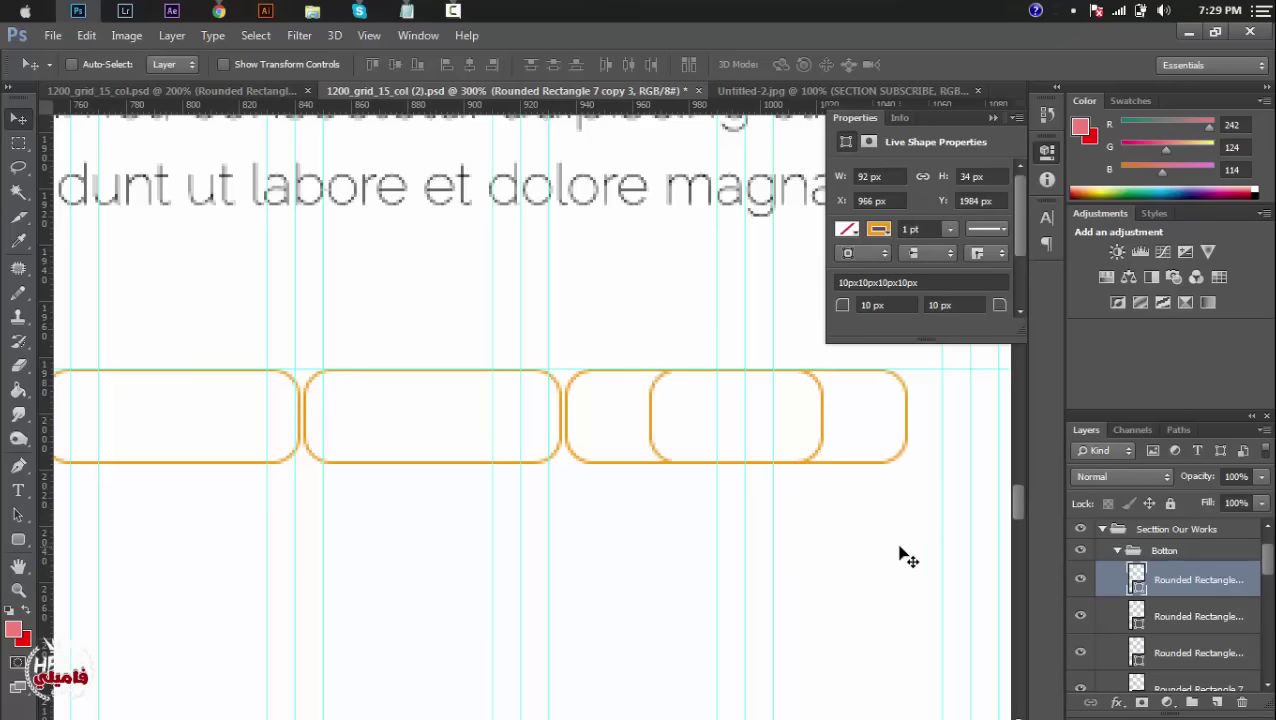
{"action": "key", "text": "Left"}
{"action": "key", "text": "Left"}
{"action": "key", "text": "Left"}
{"action": "key", "text": "Left"}
{"action": "key", "text": "Left"}
{"action": "key", "text": "Left"}
{"action": "key", "text": "Left"}
{"action": "key", "text": "Left"}
{"action": "key", "text": "Left"}
{"action": "key", "text": "Left"}
{"action": "key", "text": "Left"}
{"action": "key", "text": "Left"}
{"action": "key", "text": "Left"}
{"action": "key", "text": "Left"}
{"action": "key", "text": "Left"}
{"action": "key", "text": "Left"}
{"action": "key", "text": "Left"}
{"action": "key", "text": "Left"}
{"action": "key", "text": "Left"}
{"action": "key", "text": "Left"}
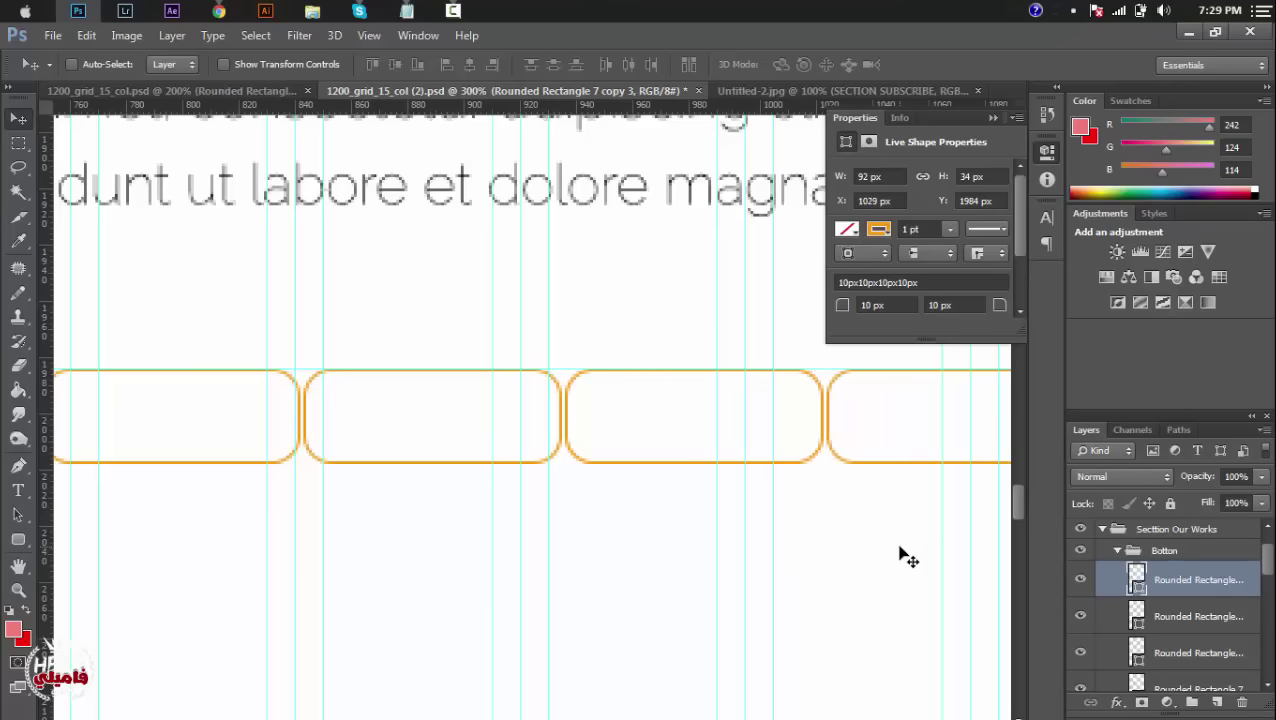
Center the Botton group of five buttons horizontally on the page, using Layer 0 as the alignment reference.
{"action": "scroll", "coordinate": [900, 557], "scroll_direction": "left", "scroll_amount": 3}
{"action": "left_click", "coordinate": [18, 590]}
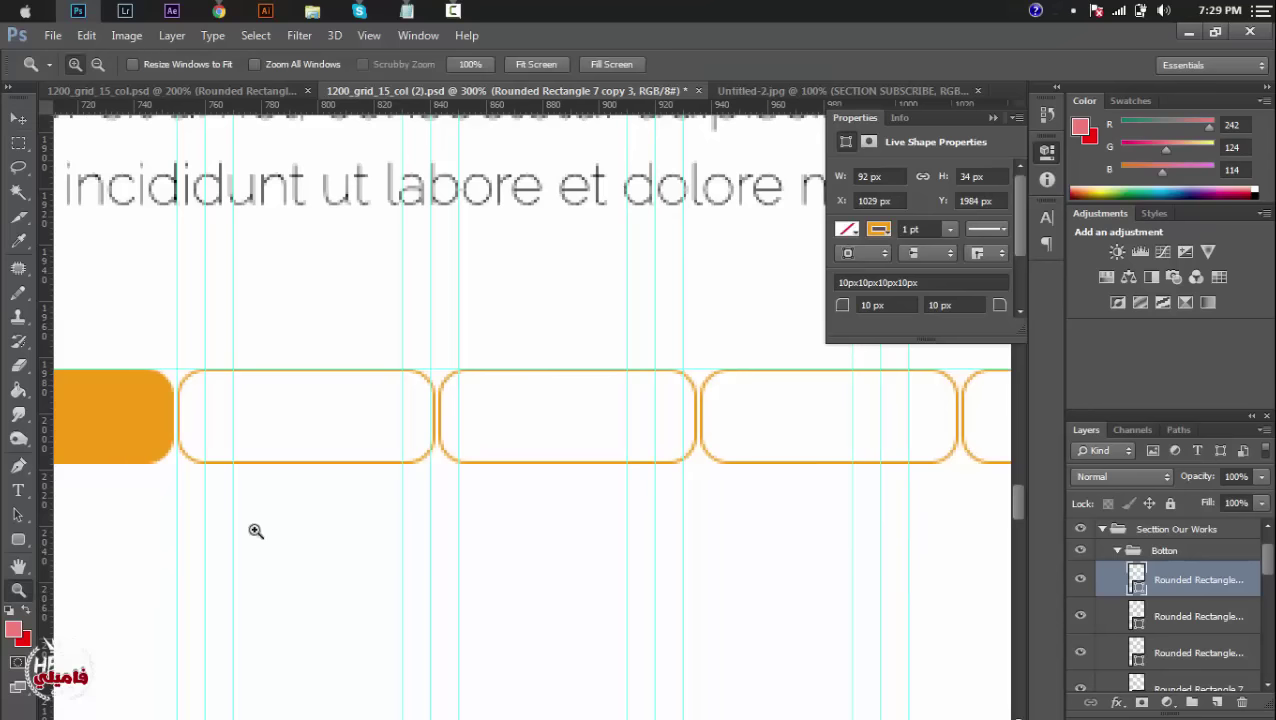
{"action": "left_click", "coordinate": [420, 472], "text": "alt"}
{"action": "left_click", "coordinate": [447, 480], "text": "alt"}
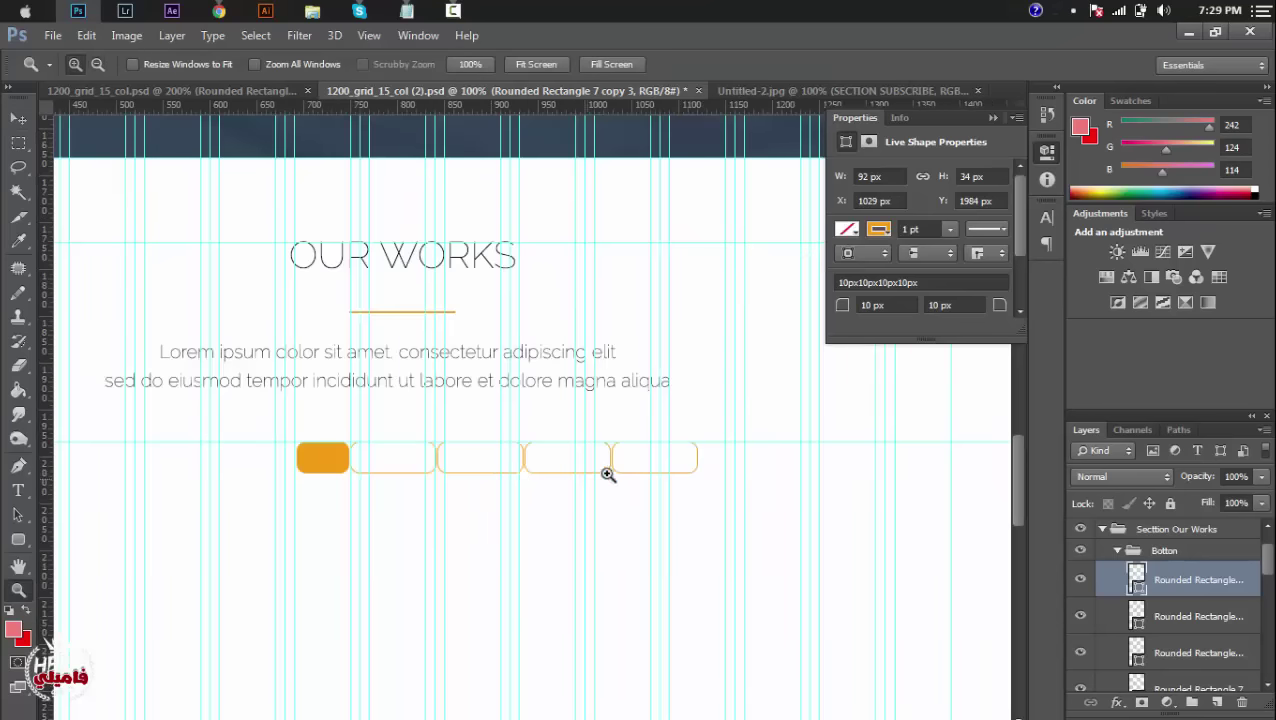
{"action": "left_click", "coordinate": [1119, 553]}
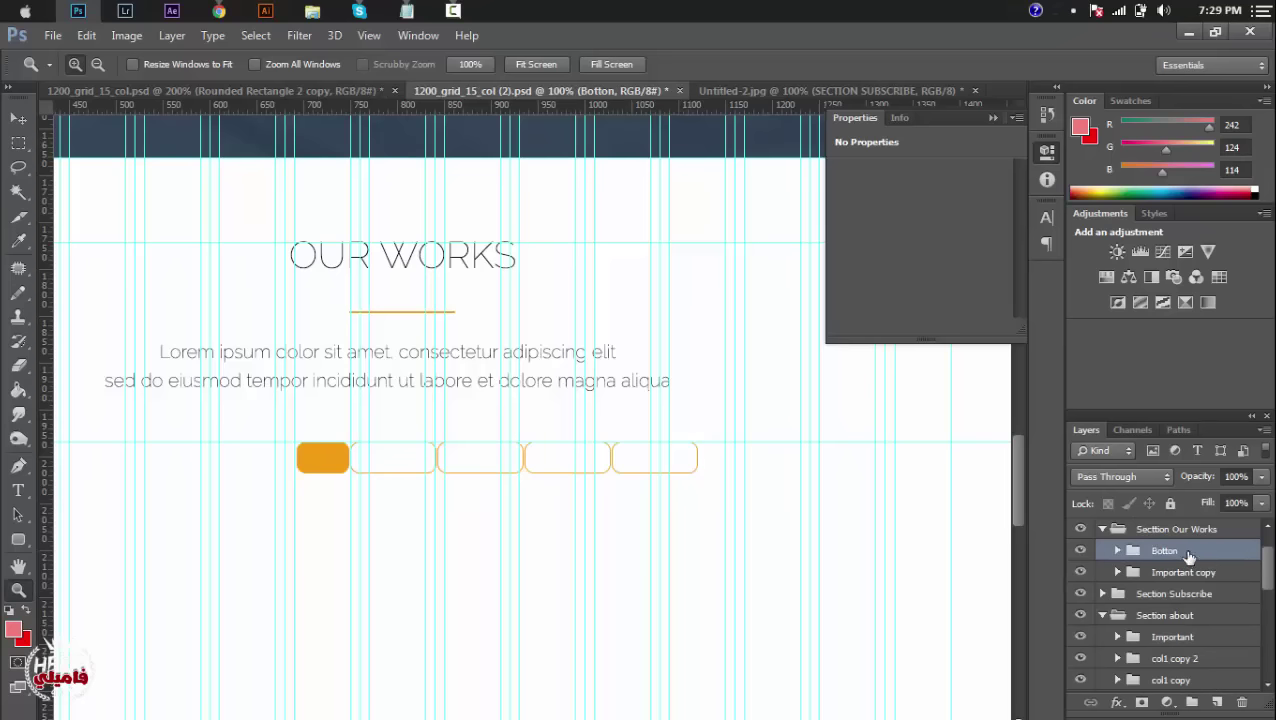
{"action": "left_click_drag", "start_coordinate": [1268, 567], "coordinate": [1262, 685]}
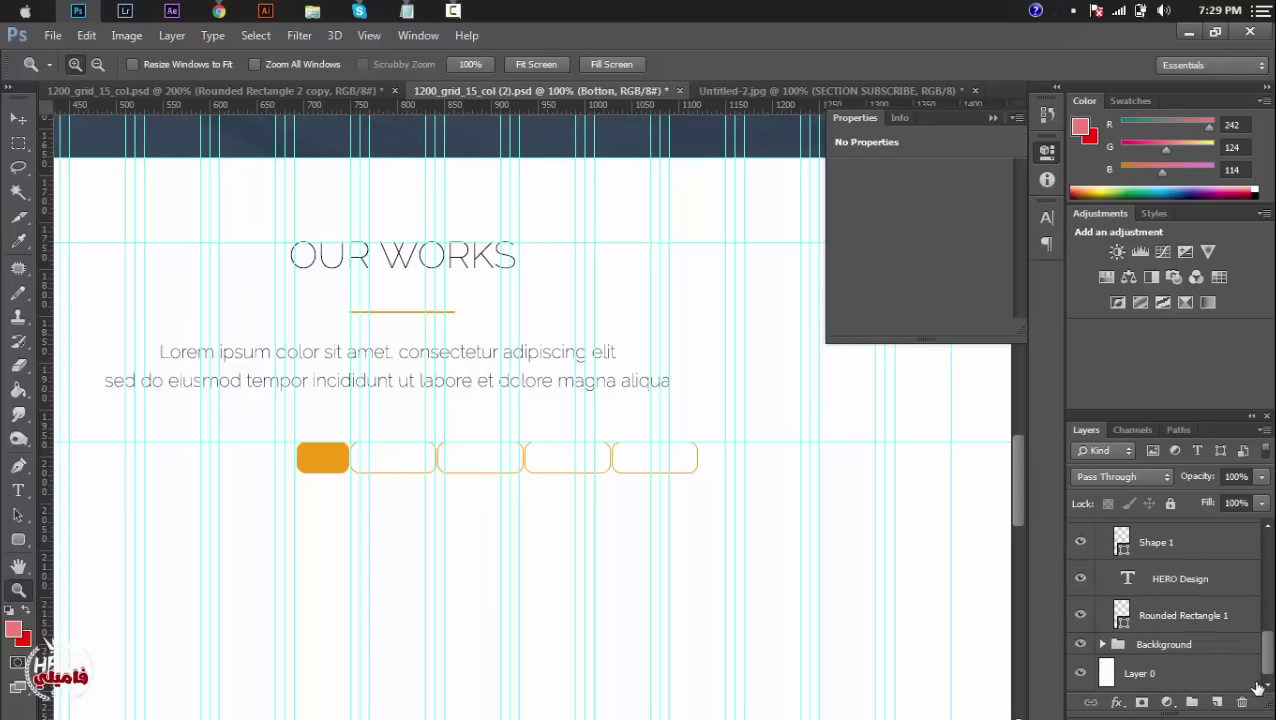
{"action": "left_click", "coordinate": [1187, 683]}
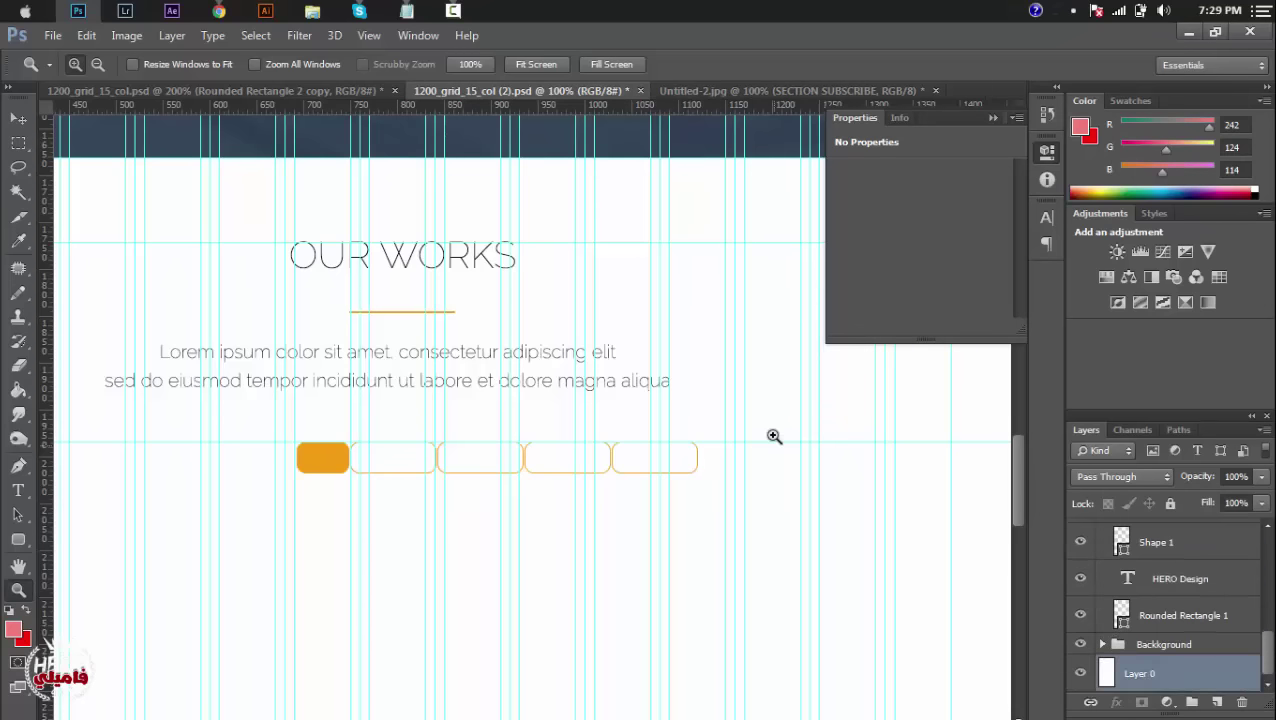
{"action": "left_click", "coordinate": [18, 118]}
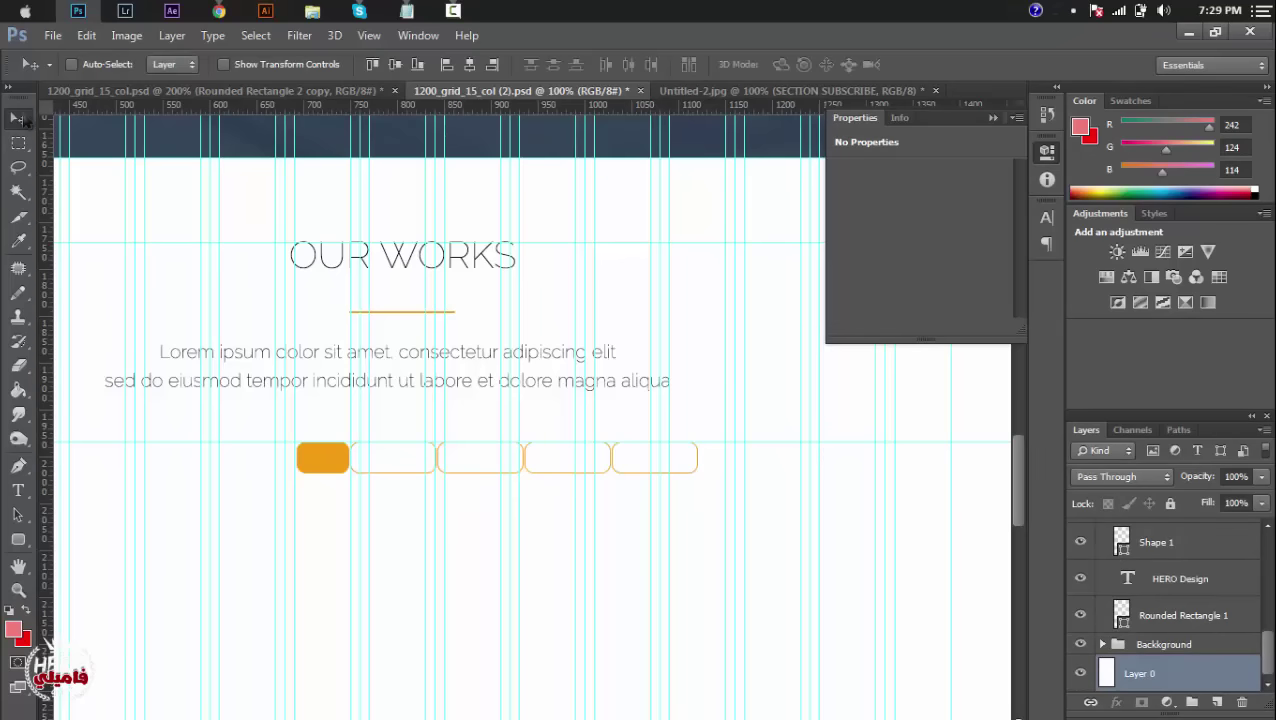
{"action": "left_click", "coordinate": [470, 65]}
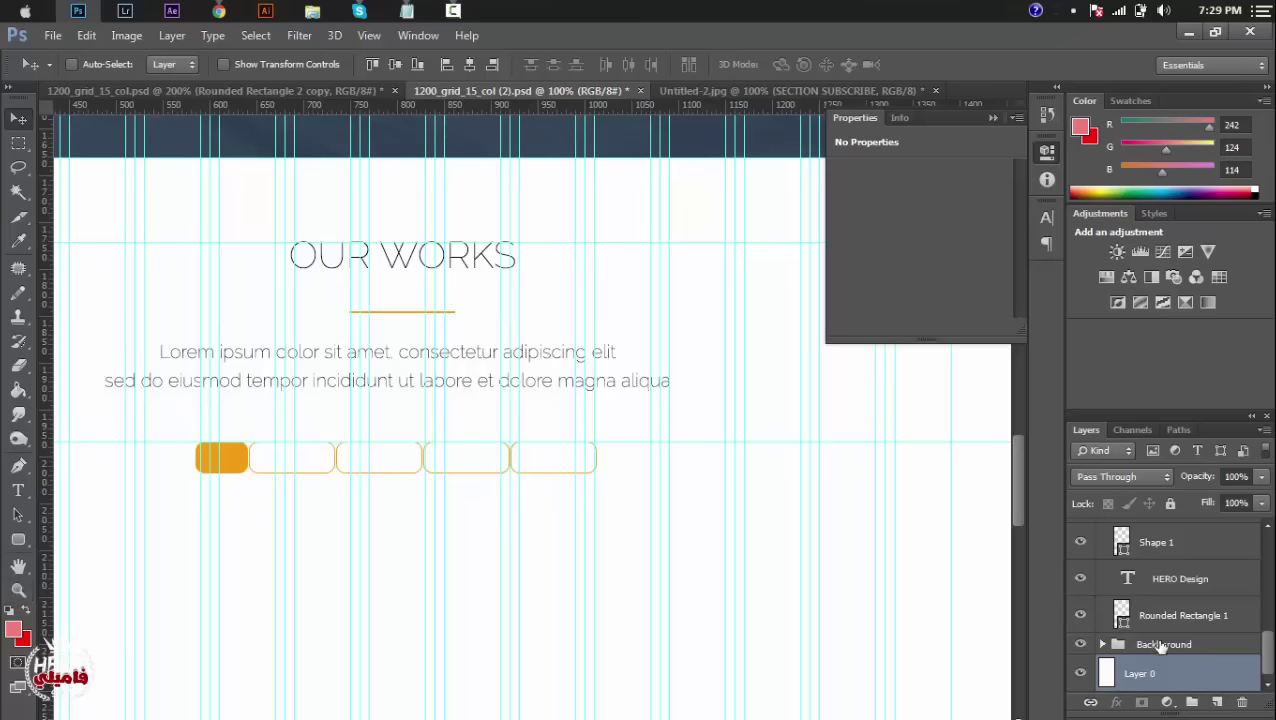
Expand the Botton group and select the filled orange button's layer, Rounded Rectangle 6.
{"action": "left_click_drag", "start_coordinate": [1268, 672], "coordinate": [1266, 596]}
{"action": "scroll", "coordinate": [1266, 596], "scroll_direction": "up", "scroll_amount": 5}
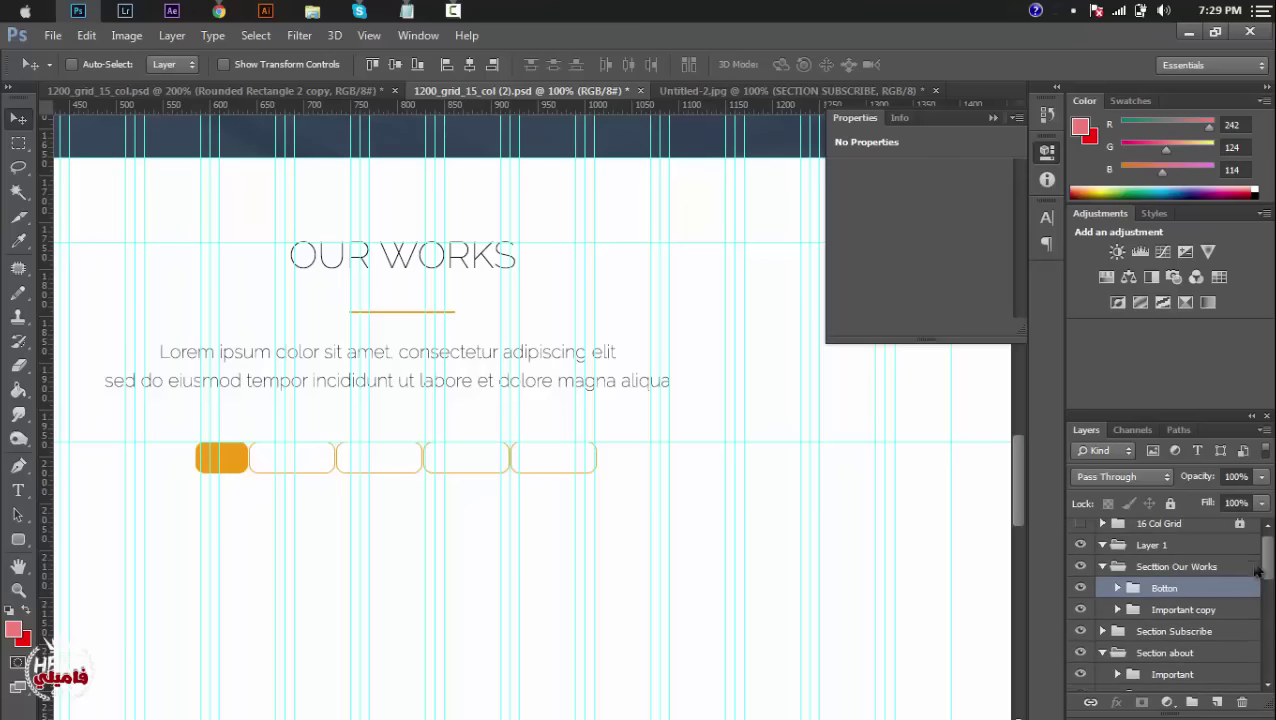
{"action": "left_click", "coordinate": [1118, 595]}
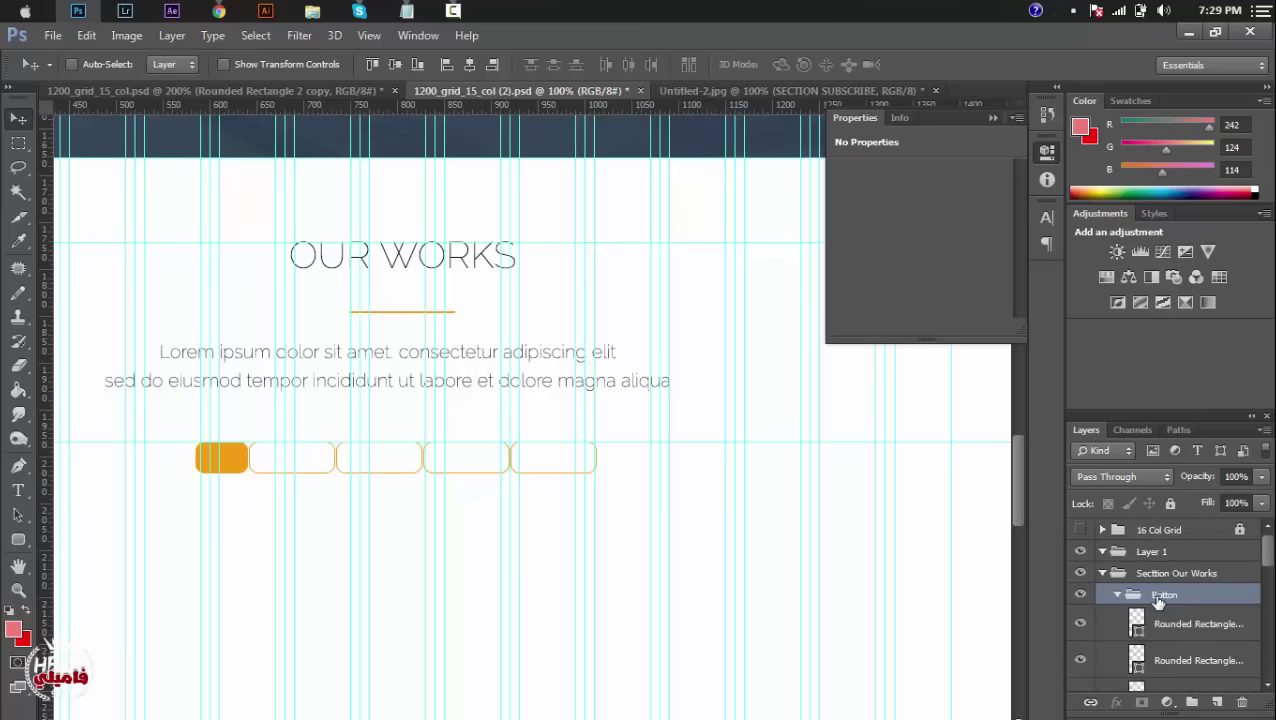
{"action": "left_click_drag", "start_coordinate": [1266, 562], "coordinate": [1267, 594]}
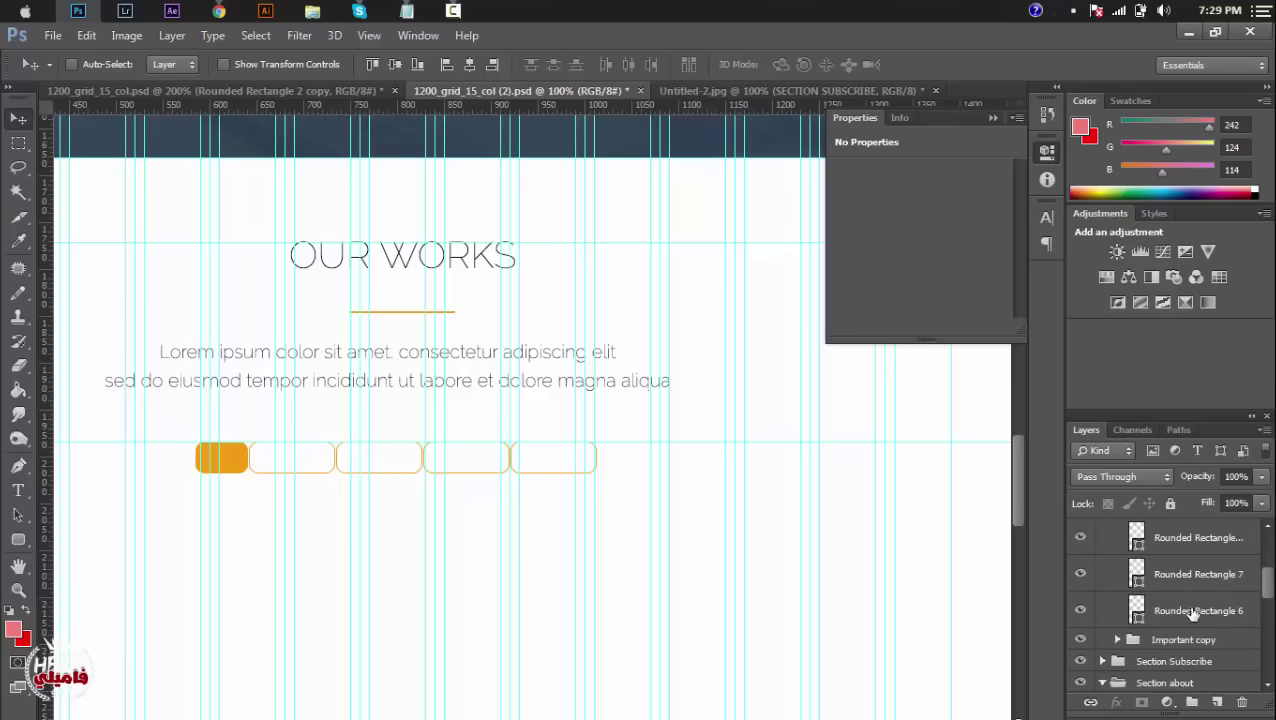
{"action": "left_click", "coordinate": [1084, 611]}
{"action": "left_click", "coordinate": [1084, 611]}
{"action": "left_click", "coordinate": [1197, 611]}
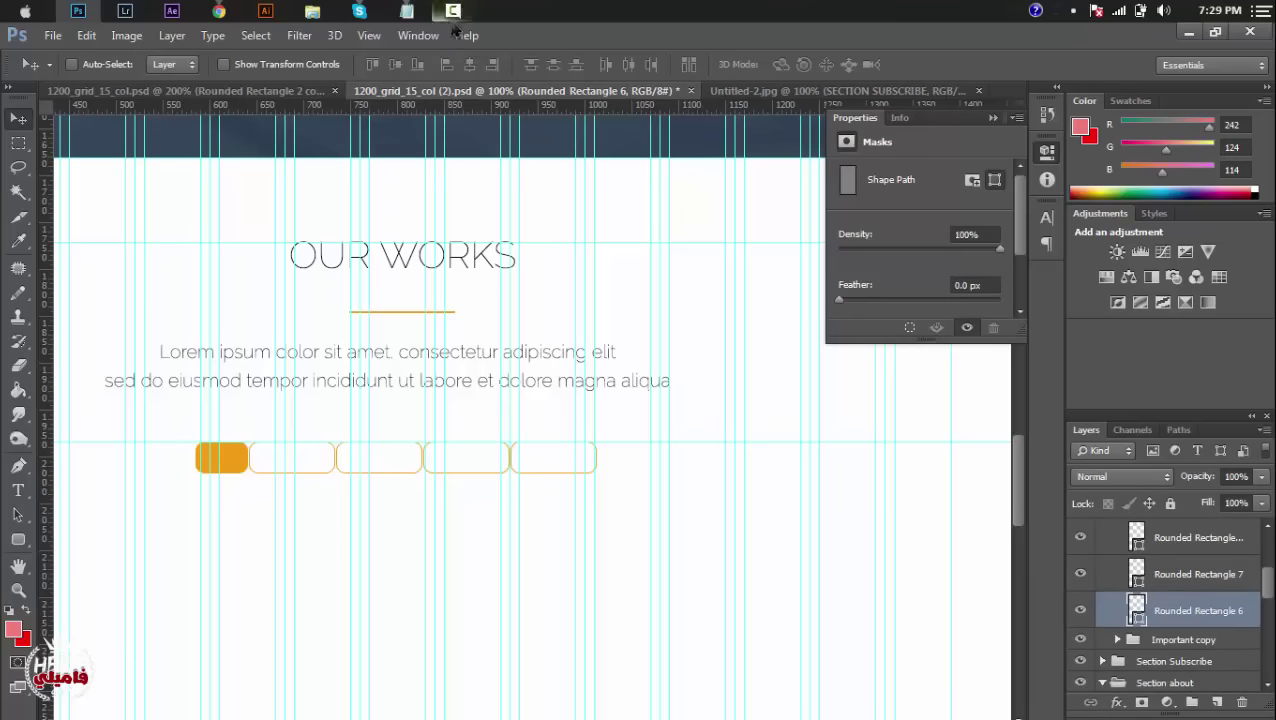
Switch to the text notes and check the filter button names and their font weight and size.
{"action": "left_click", "coordinate": [408, 12]}
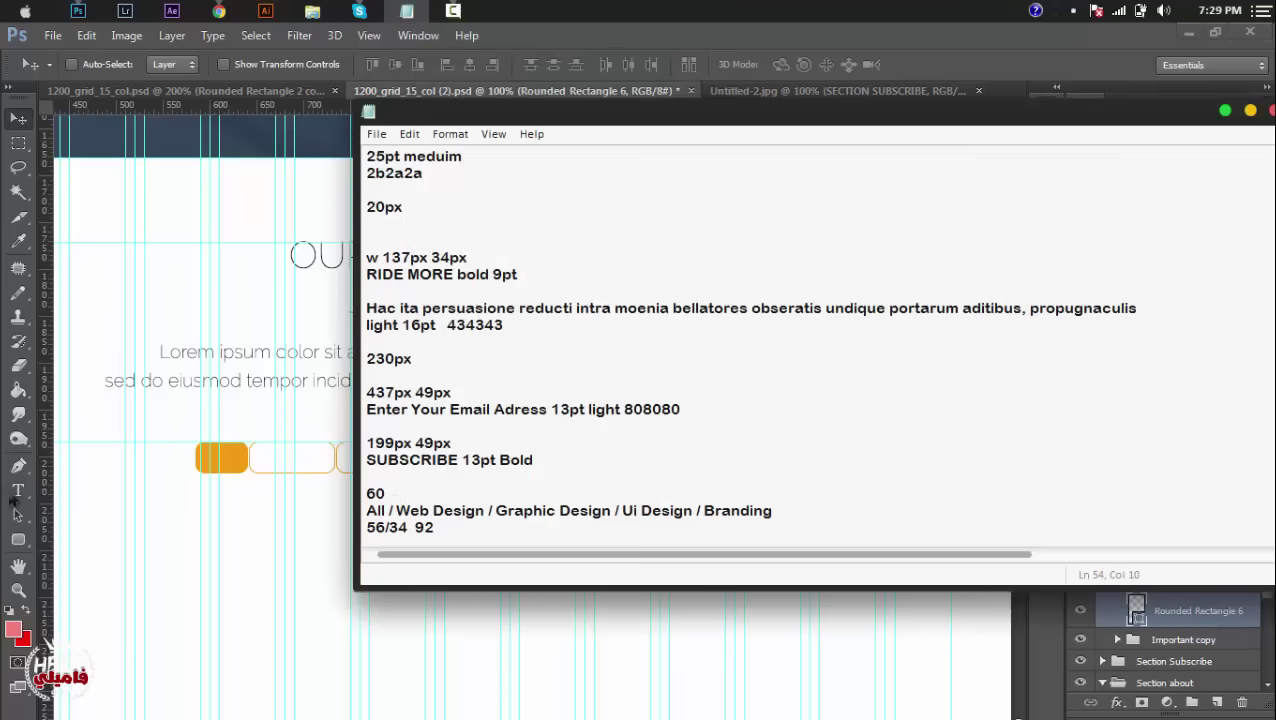
{"action": "left_click_drag", "start_coordinate": [392, 512], "coordinate": [350, 508]}
{"action": "left_click", "coordinate": [28, 490]}
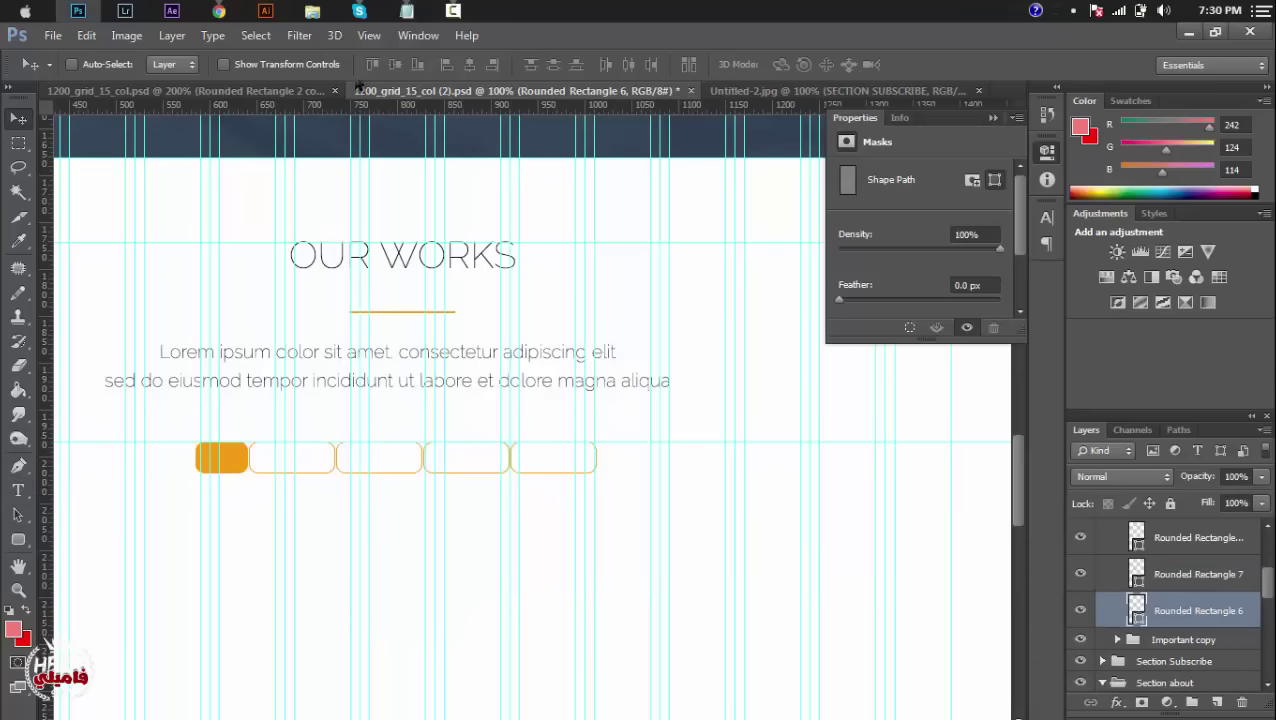
{"action": "left_click", "coordinate": [405, 12]}
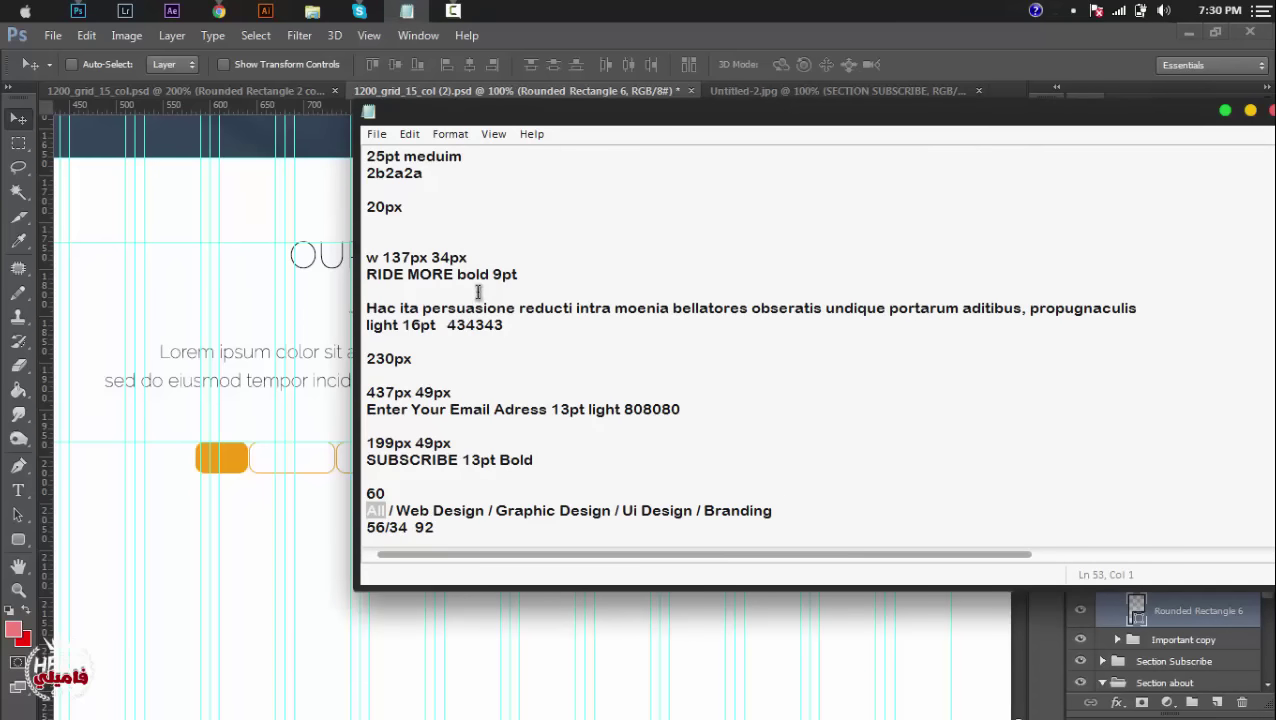
{"action": "scroll", "coordinate": [460, 485], "scroll_direction": "down", "scroll_amount": 1}
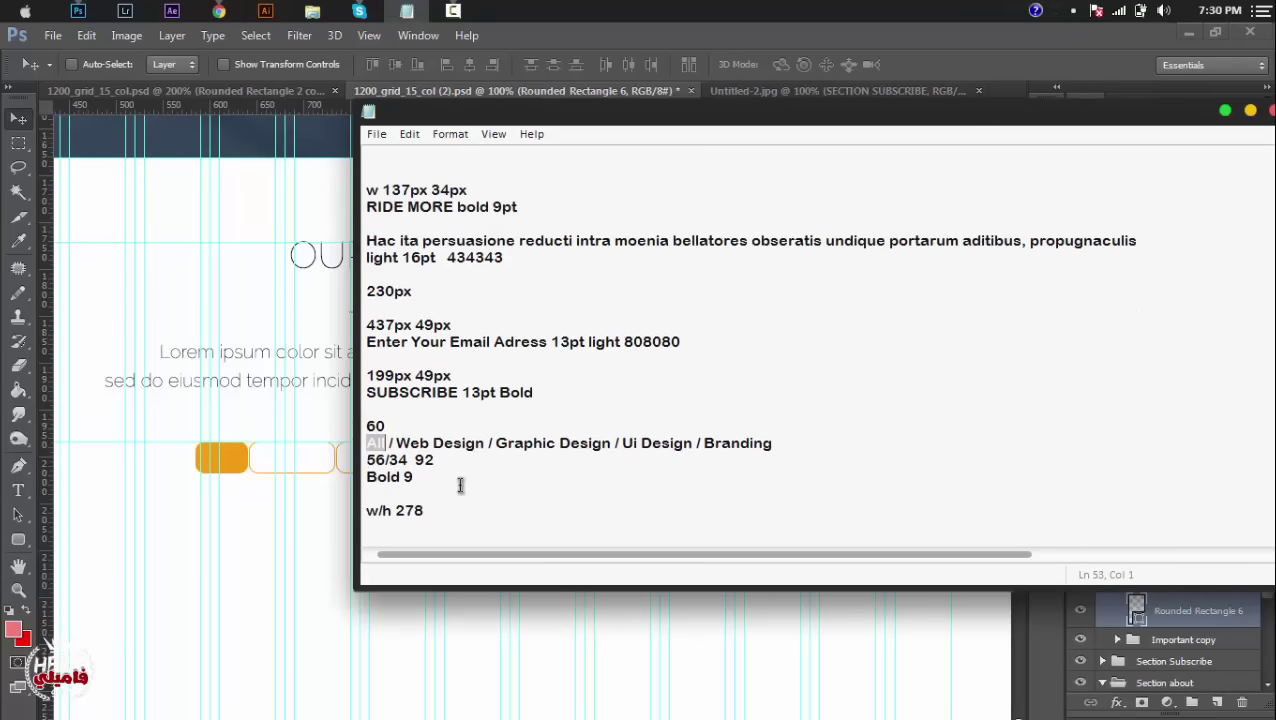
{"action": "left_click", "coordinate": [405, 12]}
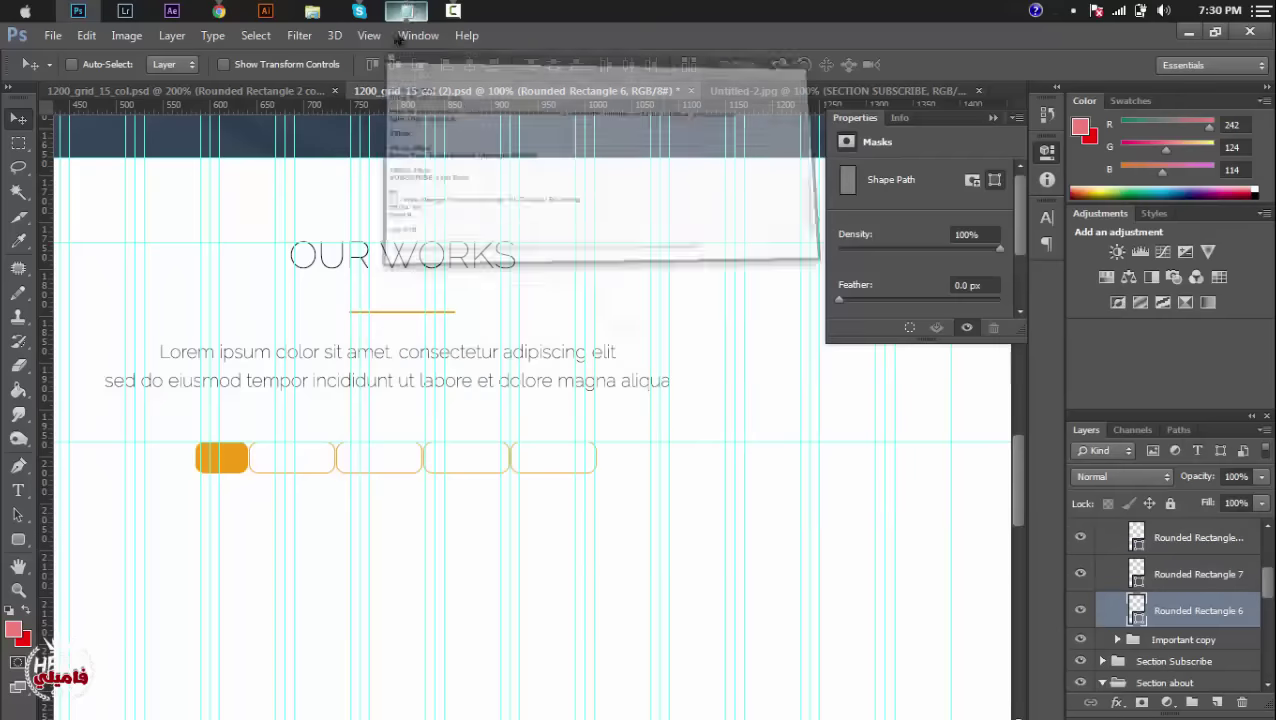
Add the text label "ALL" below the filled button and set it to Raleway Bold, 9 pt.
{"action": "left_click", "coordinate": [18, 490]}
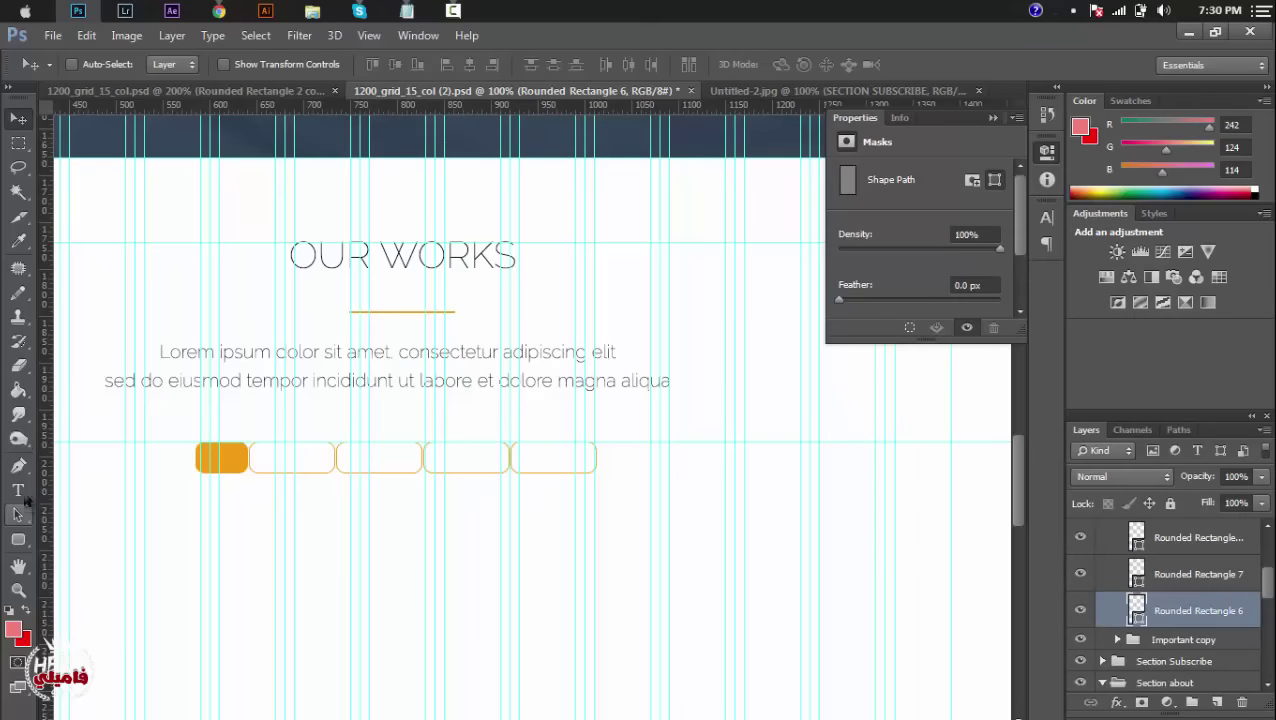
{"action": "left_click", "coordinate": [239, 532]}
{"action": "type", "text": "ALL"}
{"action": "key", "text": "ctrl+a"}
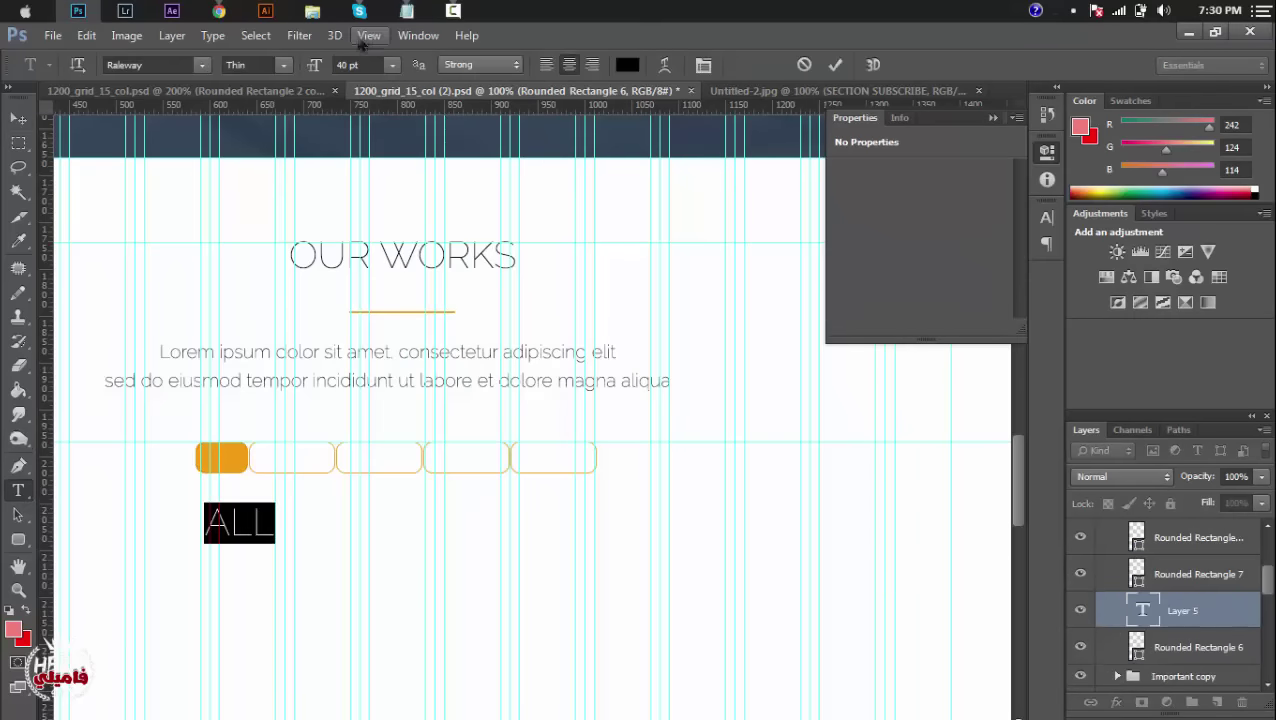
{"action": "left_click", "coordinate": [284, 65]}
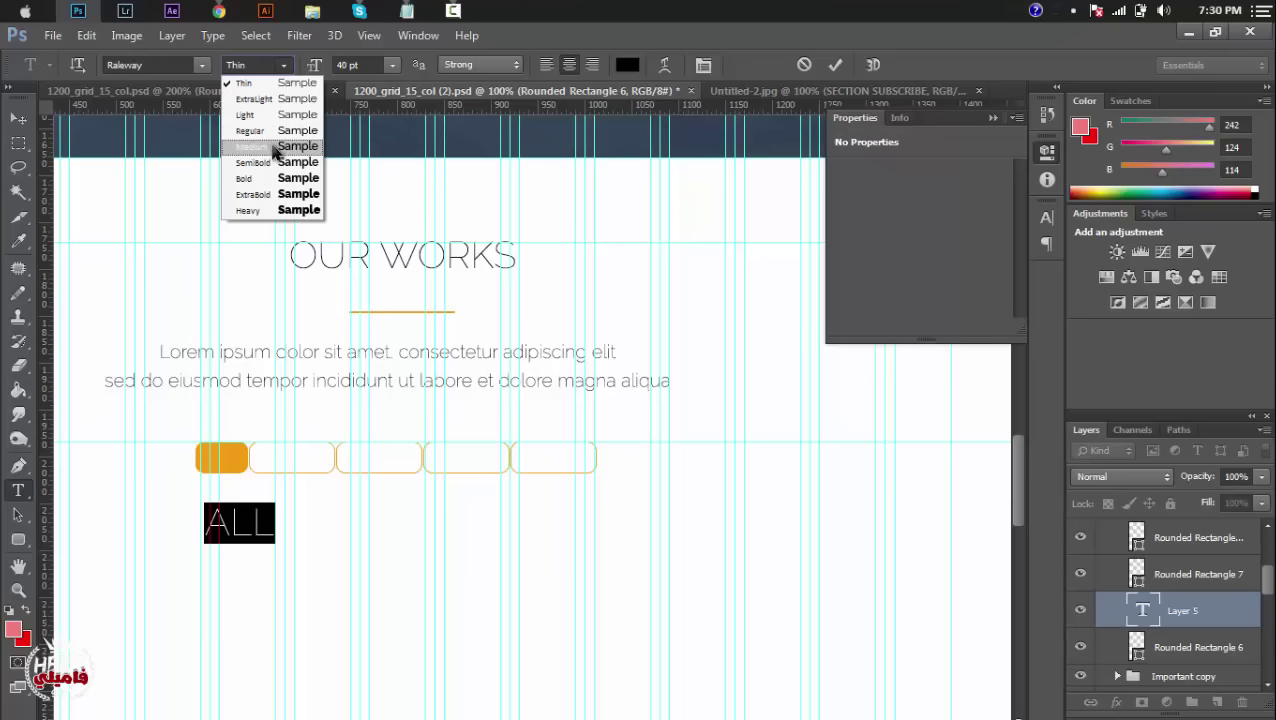
{"action": "left_click", "coordinate": [277, 178]}
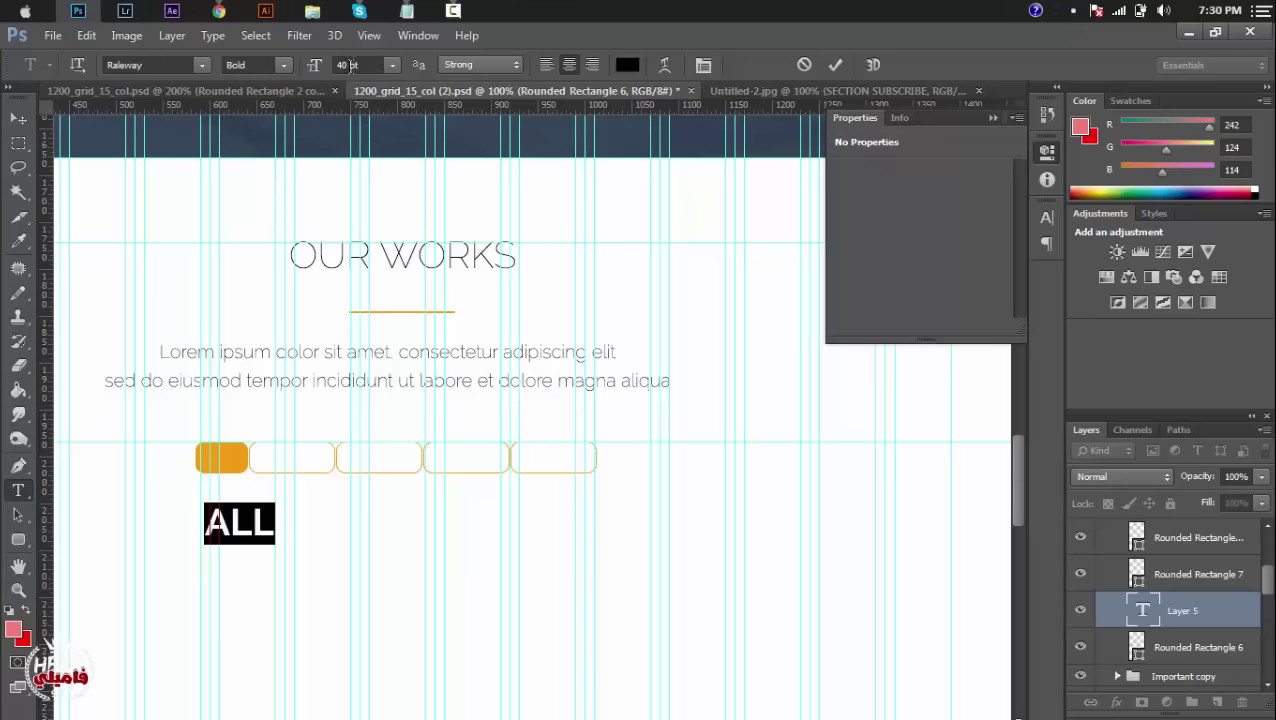
{"action": "left_click", "coordinate": [349, 65]}
{"action": "type", "text": "9"}
{"action": "key", "text": "Return"}
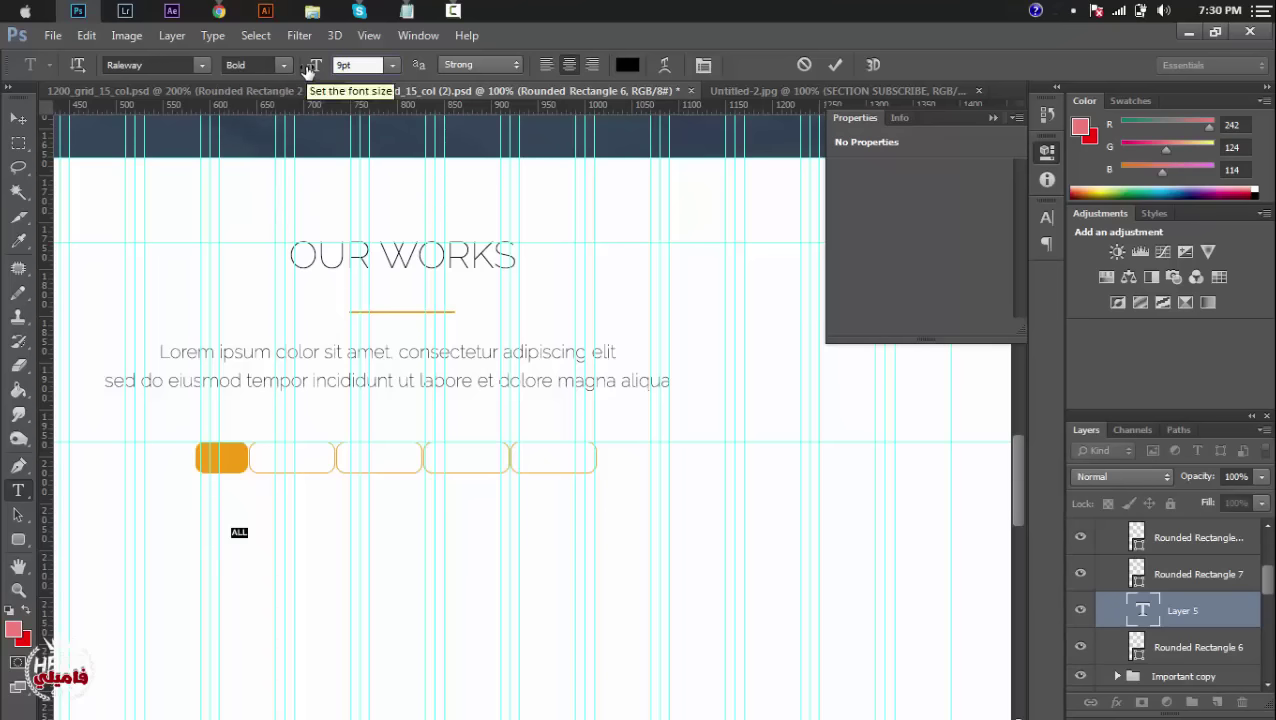
Move the ALL label onto the middle of the filled orange button and color its text white (#ffffff).
{"action": "left_click", "coordinate": [18, 120]}
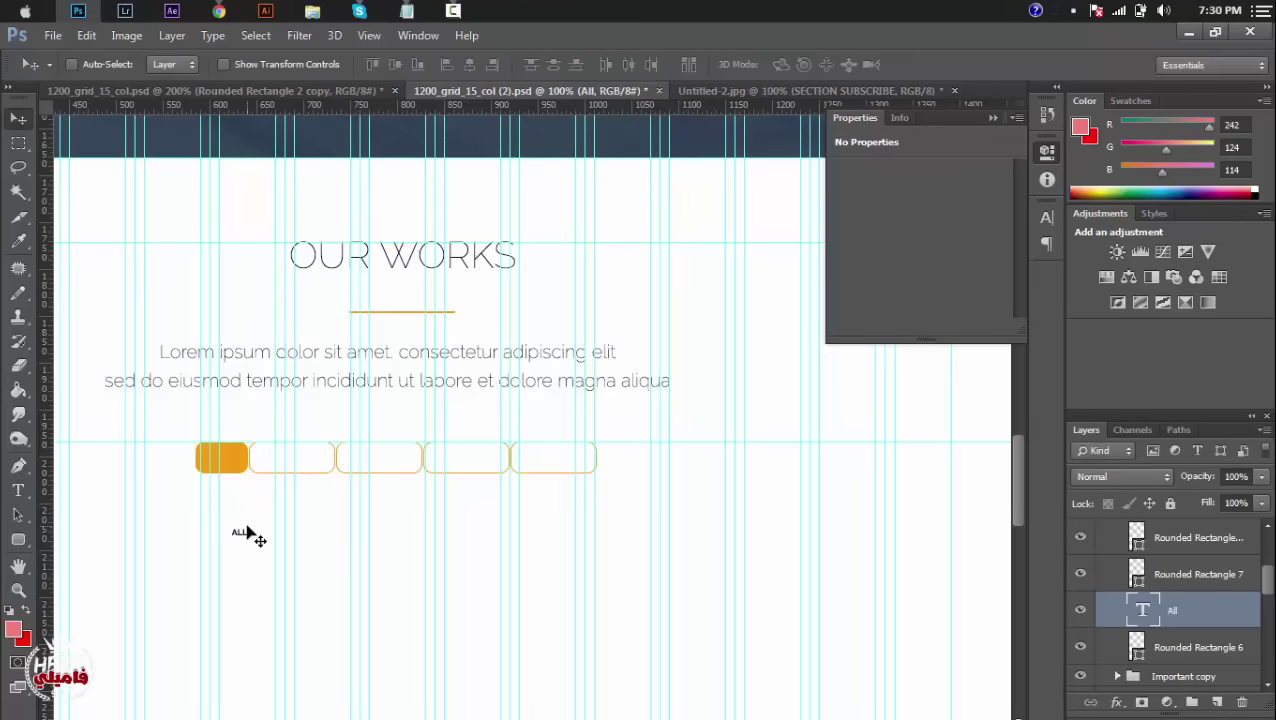
{"action": "left_click_drag", "start_coordinate": [248, 535], "coordinate": [228, 457]}
{"action": "left_click", "coordinate": [18, 490]}
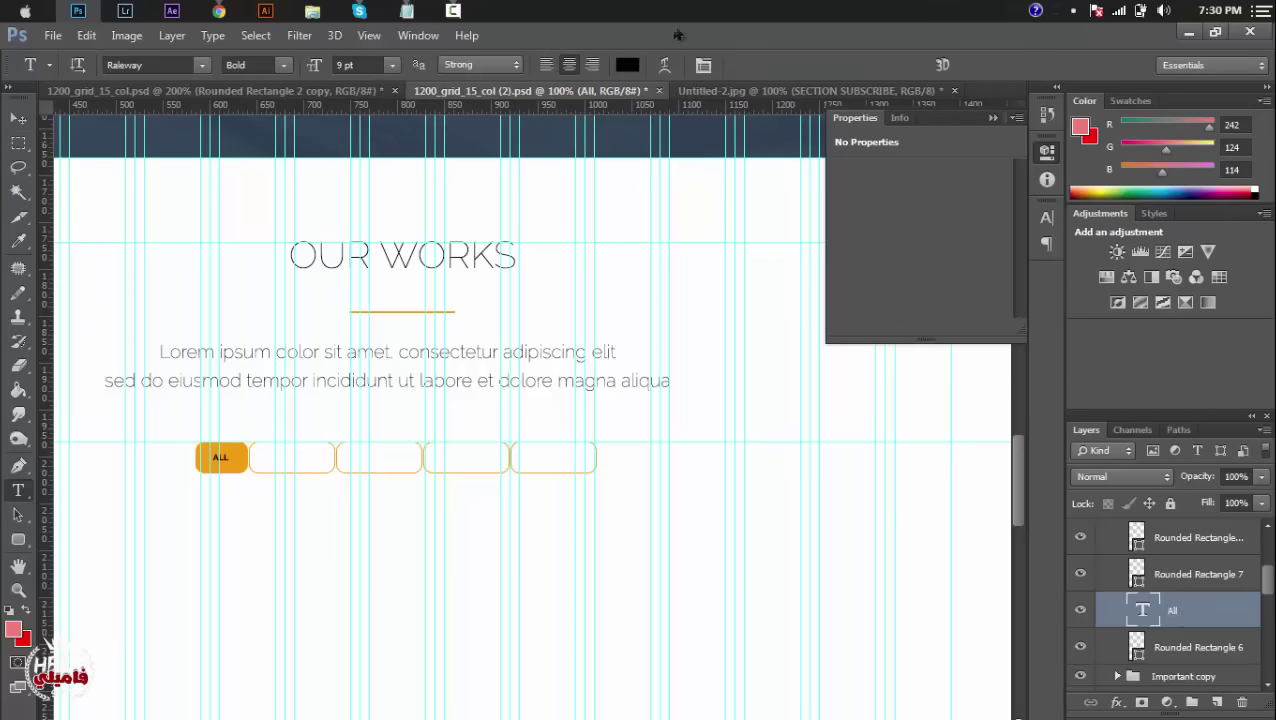
{"action": "left_click", "coordinate": [627, 64]}
{"action": "left_click", "coordinate": [572, 180]}
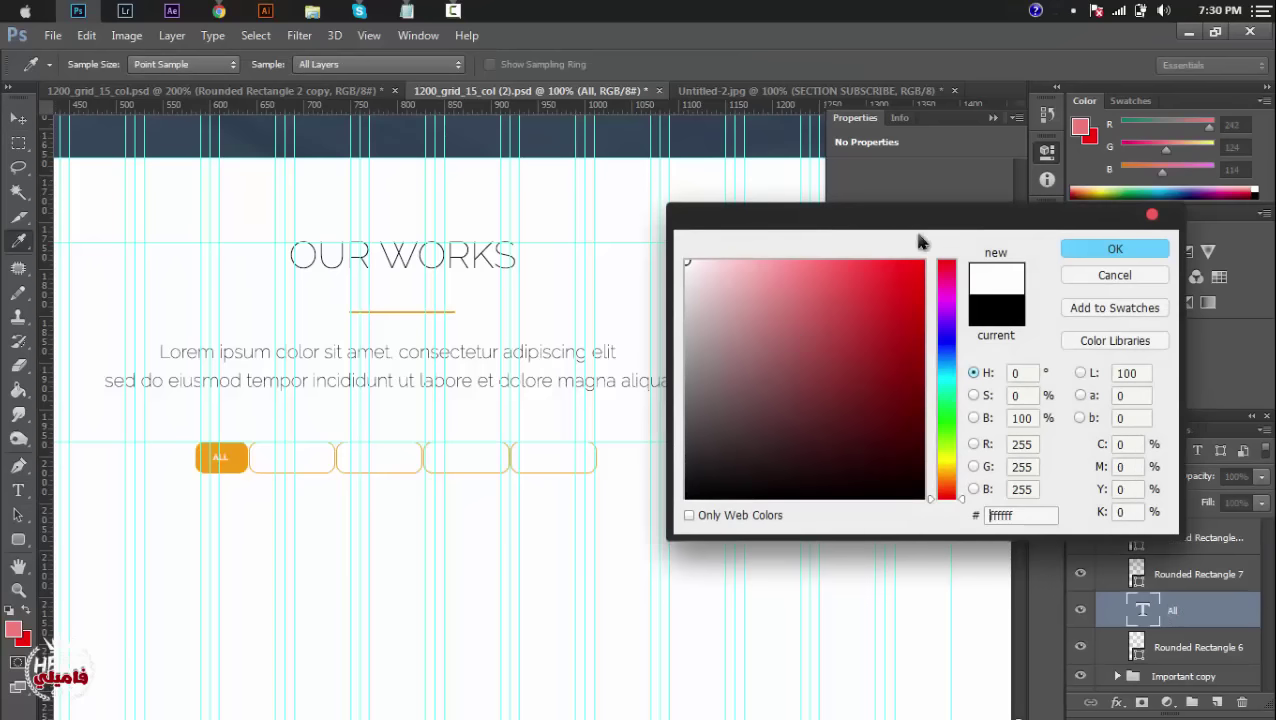
{"action": "left_click", "coordinate": [1115, 248]}
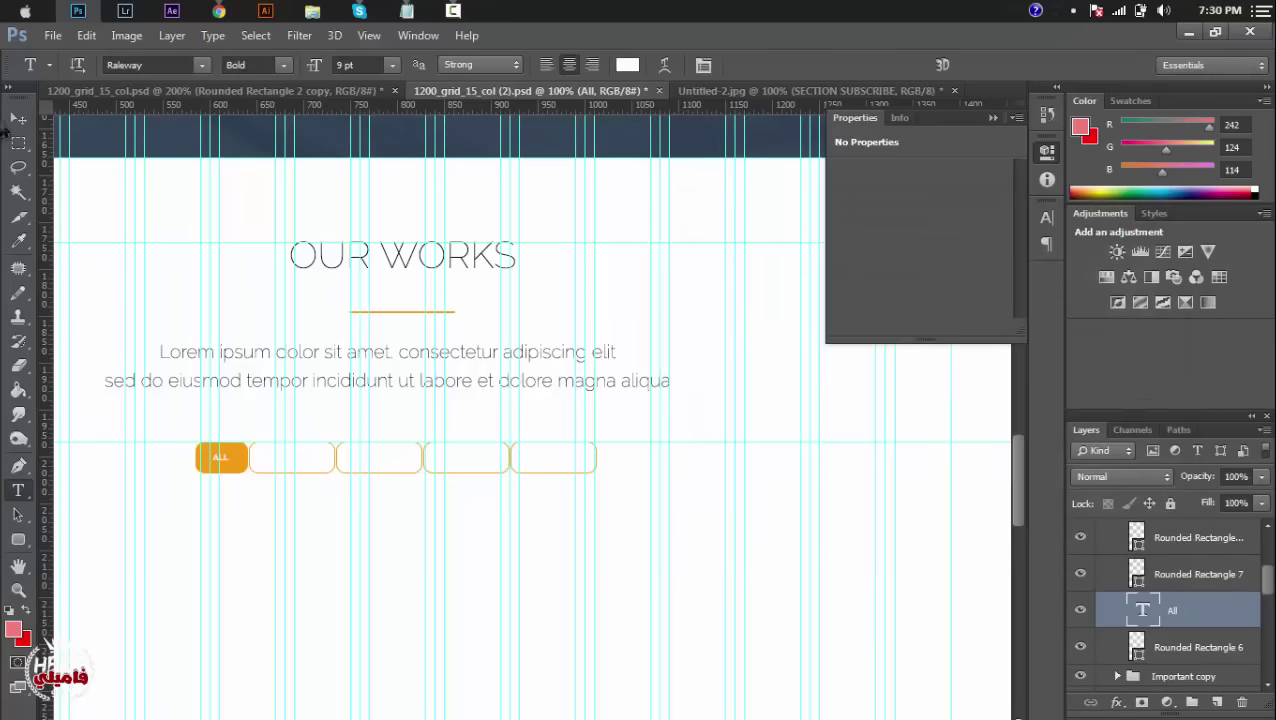
Duplicate the ALL label onto the first outlined button, layered above Rounded Rectangle 7, and color the copy #f39c12.
{"action": "left_click", "coordinate": [18, 121]}
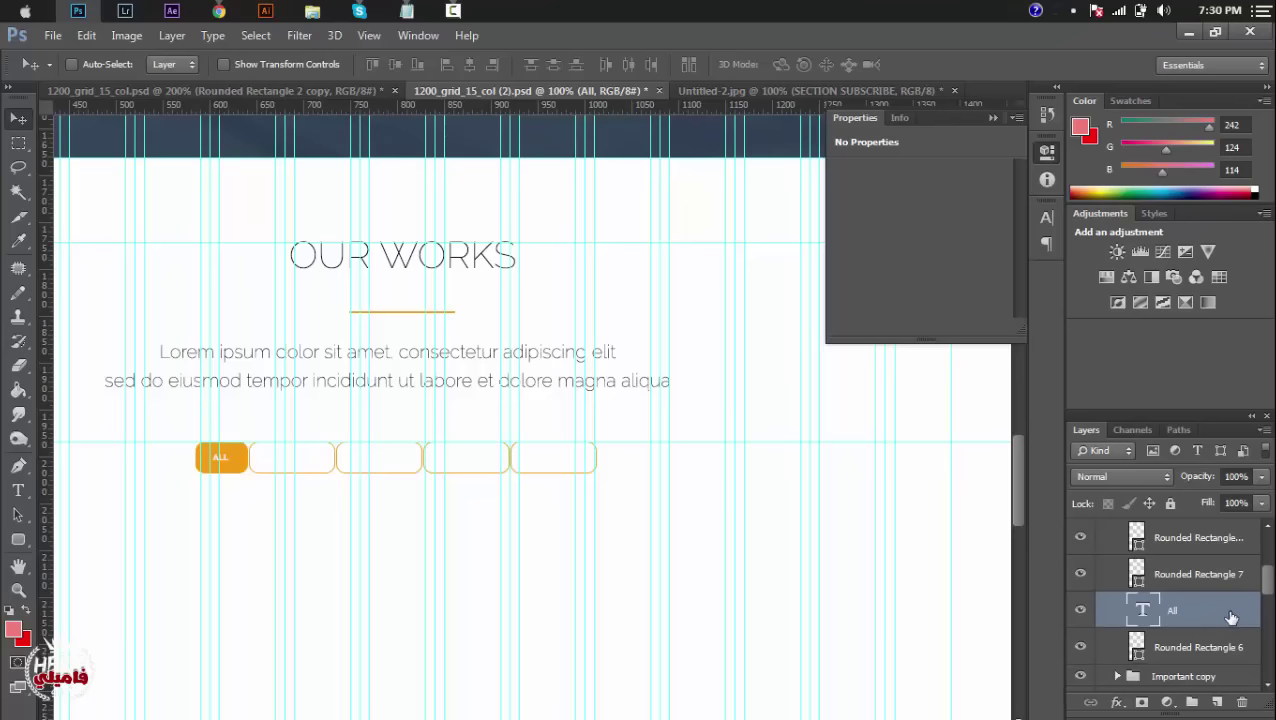
{"action": "key", "text": "ctrl+j"}
{"action": "left_click_drag", "start_coordinate": [1213, 610], "coordinate": [1199, 557]}
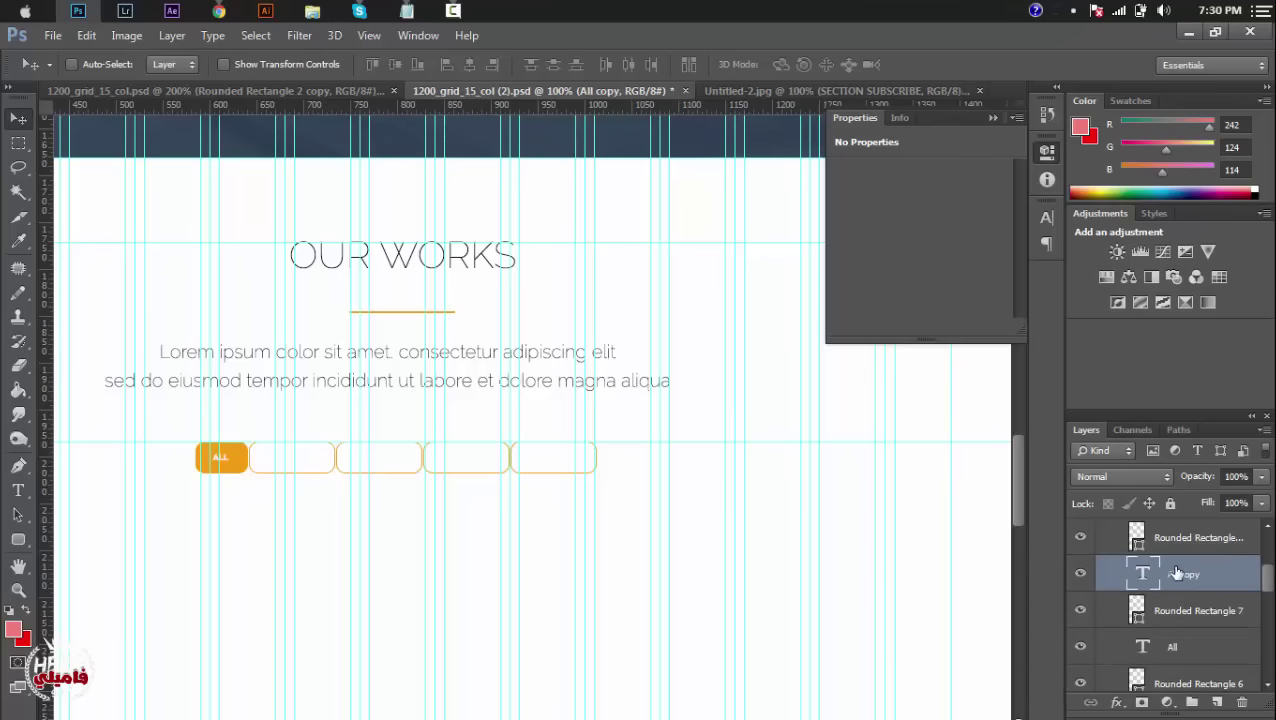
{"action": "left_click", "coordinate": [18, 490]}
{"action": "left_click", "coordinate": [628, 66]}
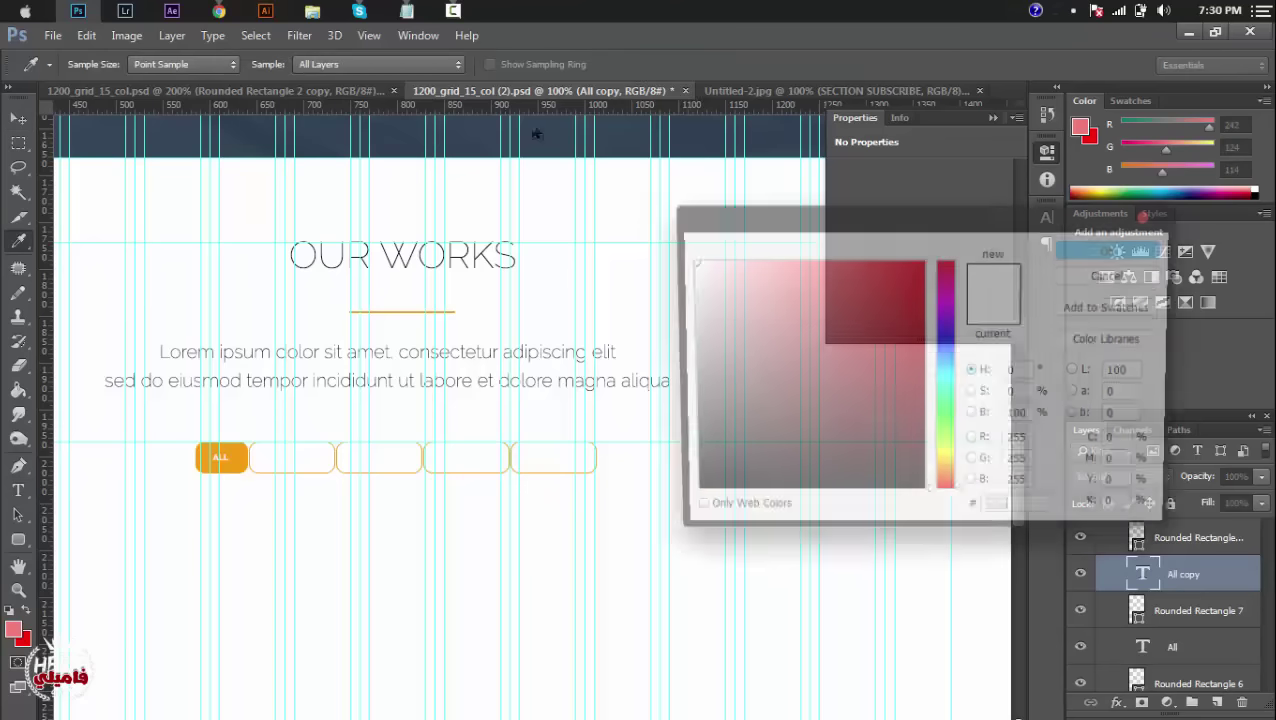
{"action": "left_click", "coordinate": [240, 444]}
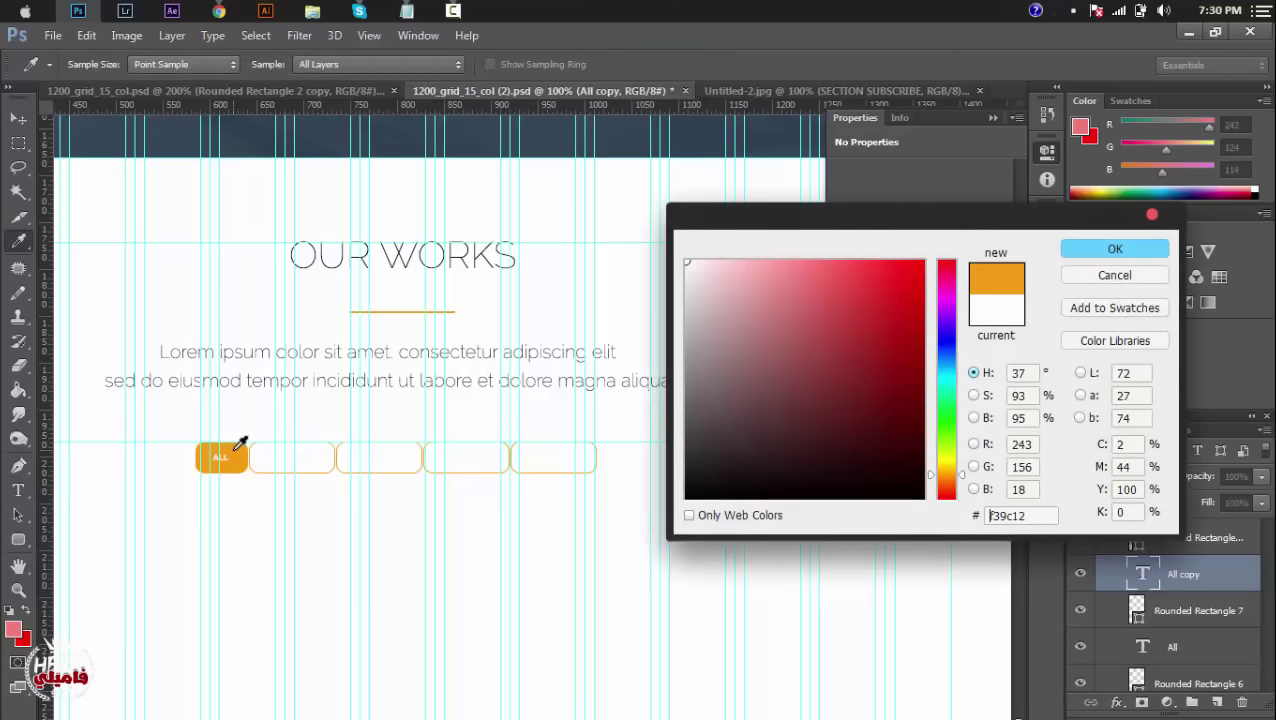
{"action": "left_click", "coordinate": [1070, 249]}
Replace the copied label's text with "Web Design" from the notes and center it in the first outlined button.
{"action": "left_click", "coordinate": [406, 11]}
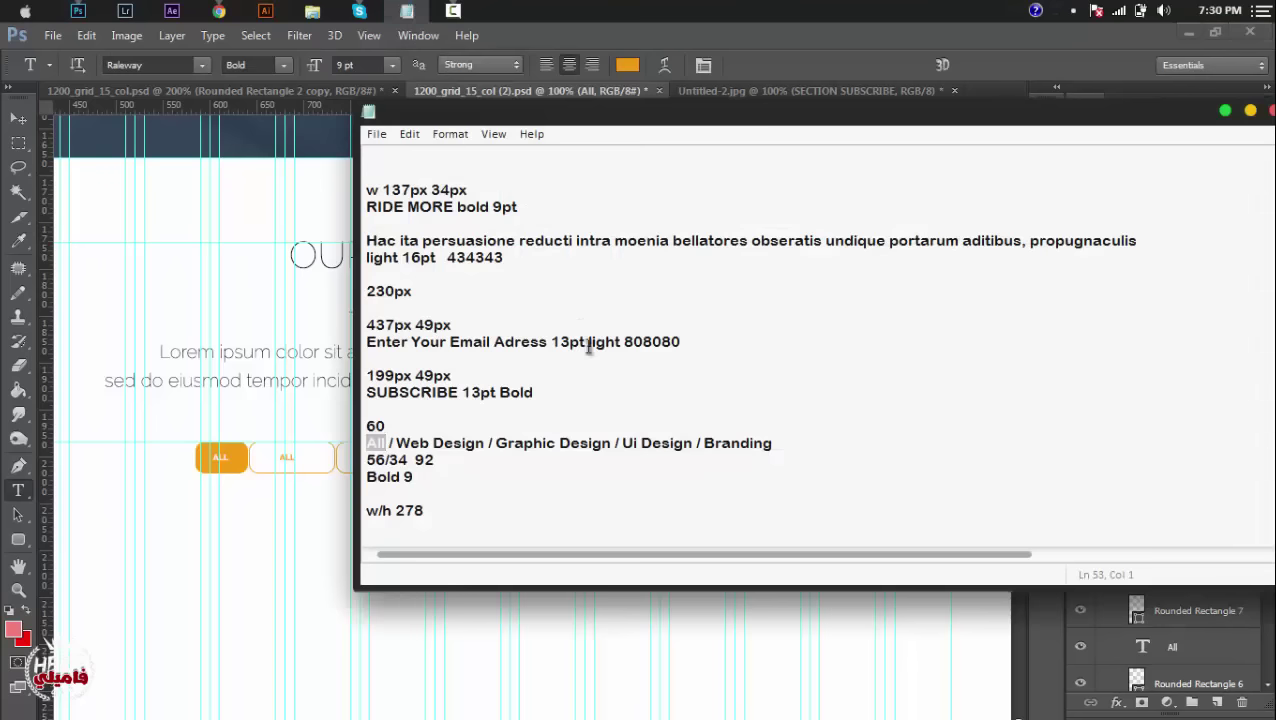
{"action": "left_click_drag", "start_coordinate": [484, 443], "coordinate": [396, 441]}
{"action": "key", "text": "ctrl+c"}
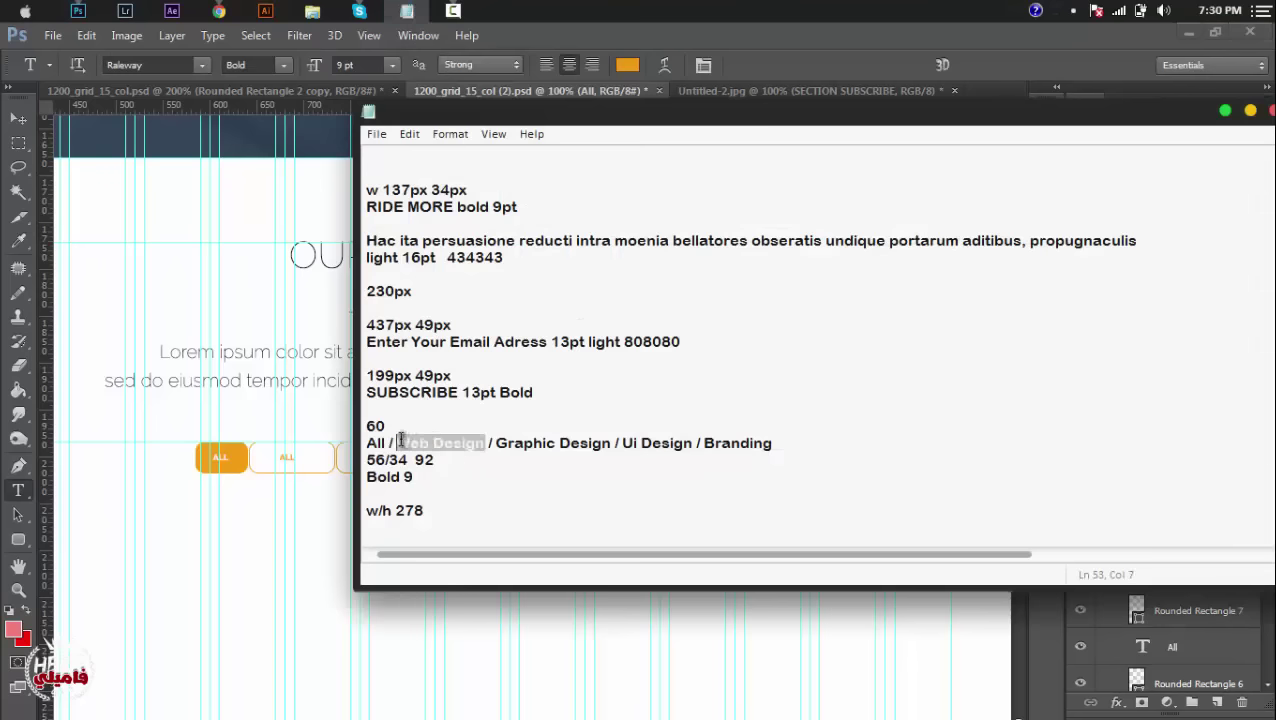
{"action": "left_click", "coordinate": [52, 478]}
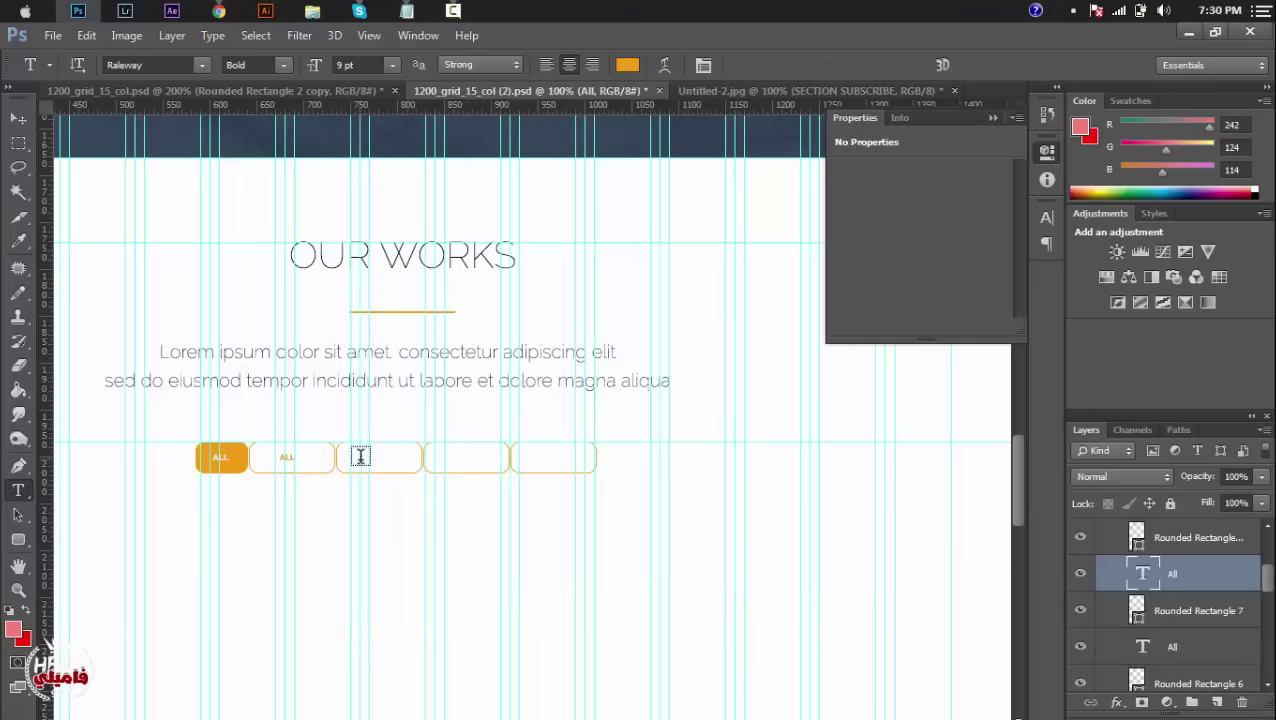
{"action": "double_click", "coordinate": [287, 457]}
{"action": "key", "text": "ctrl+v"}
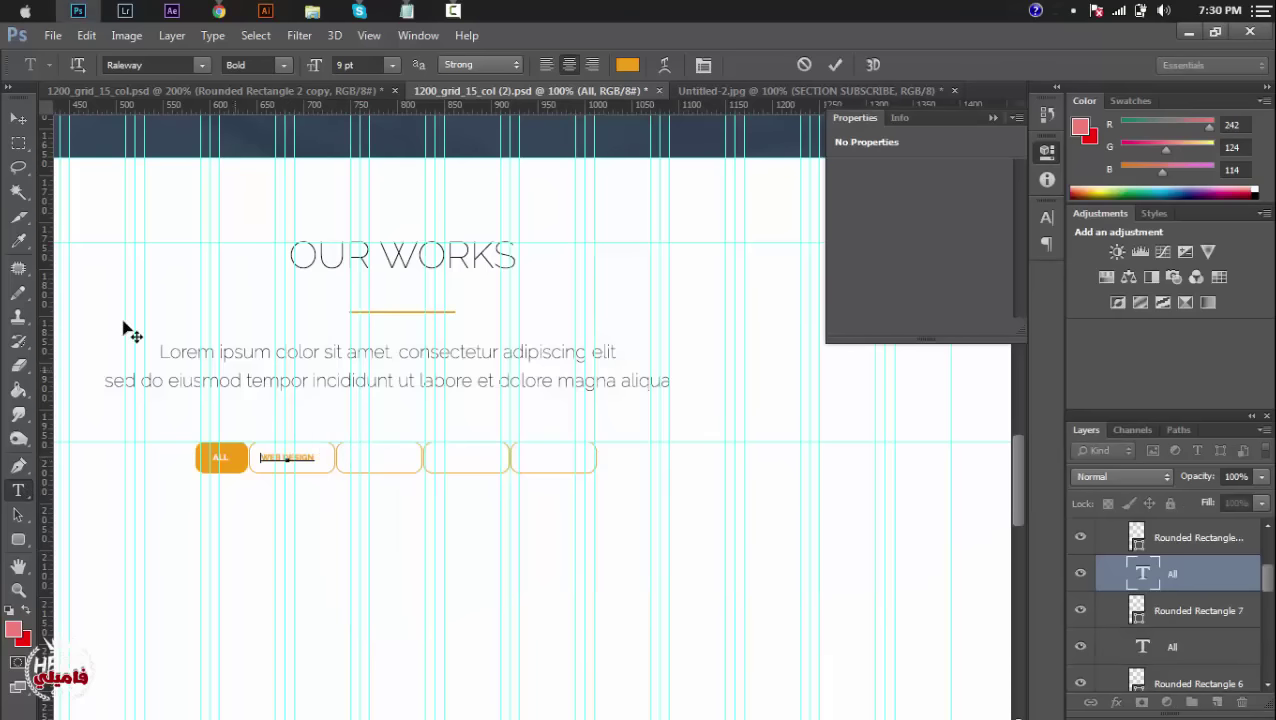
{"action": "left_click", "coordinate": [18, 119]}
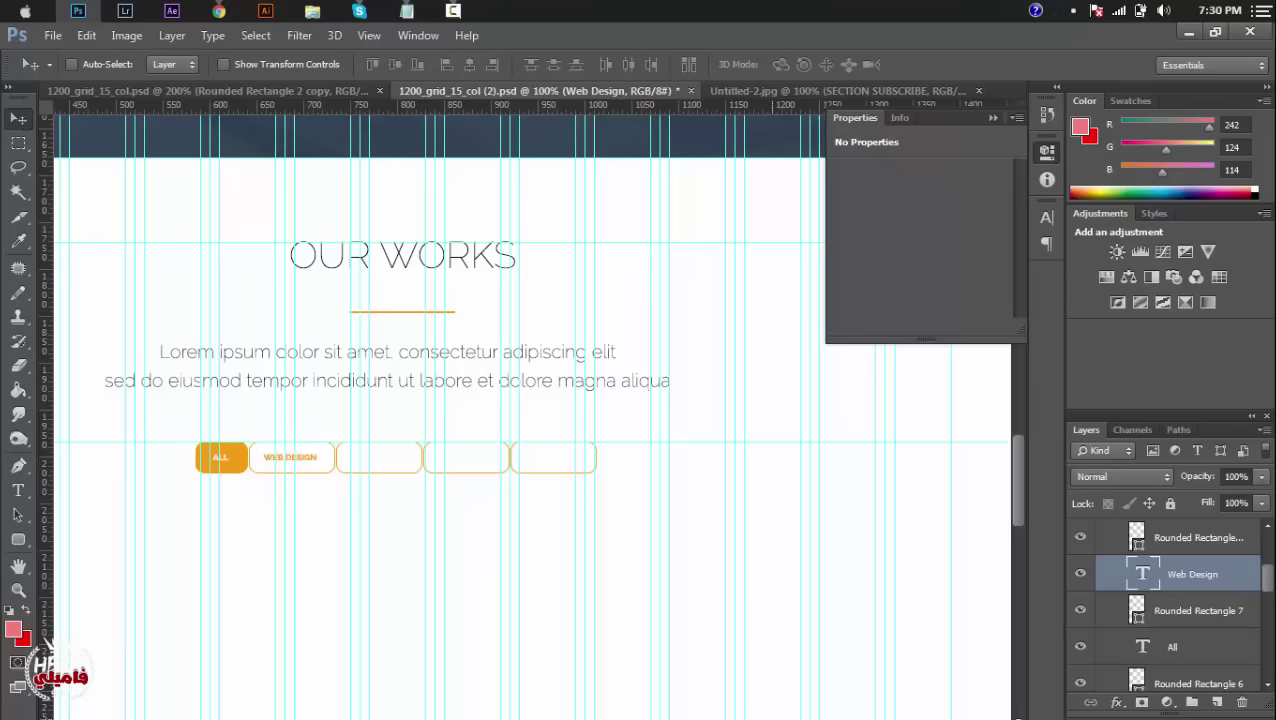
Duplicate the Web Design label onto the second outlined button, layering the copy above that button's rounded rectangle.
{"action": "key", "text": "ctrl+j"}
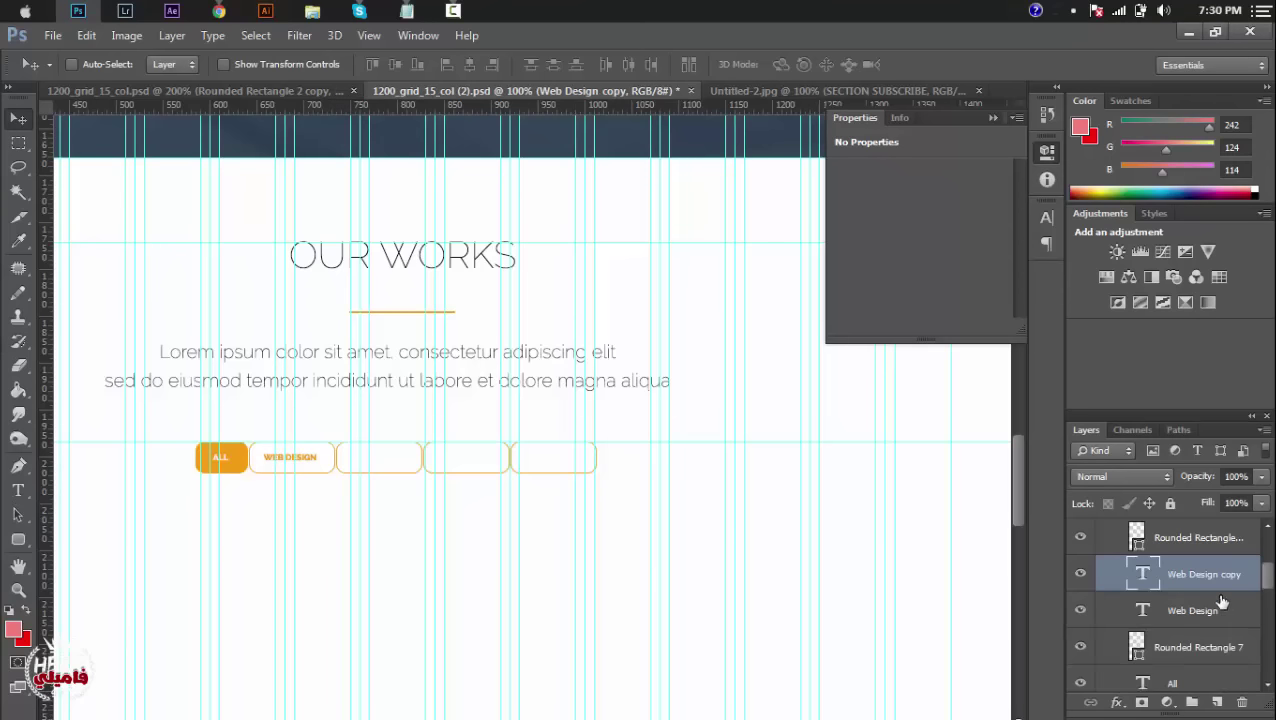
{"action": "left_click_drag", "start_coordinate": [1210, 575], "coordinate": [1208, 530]}
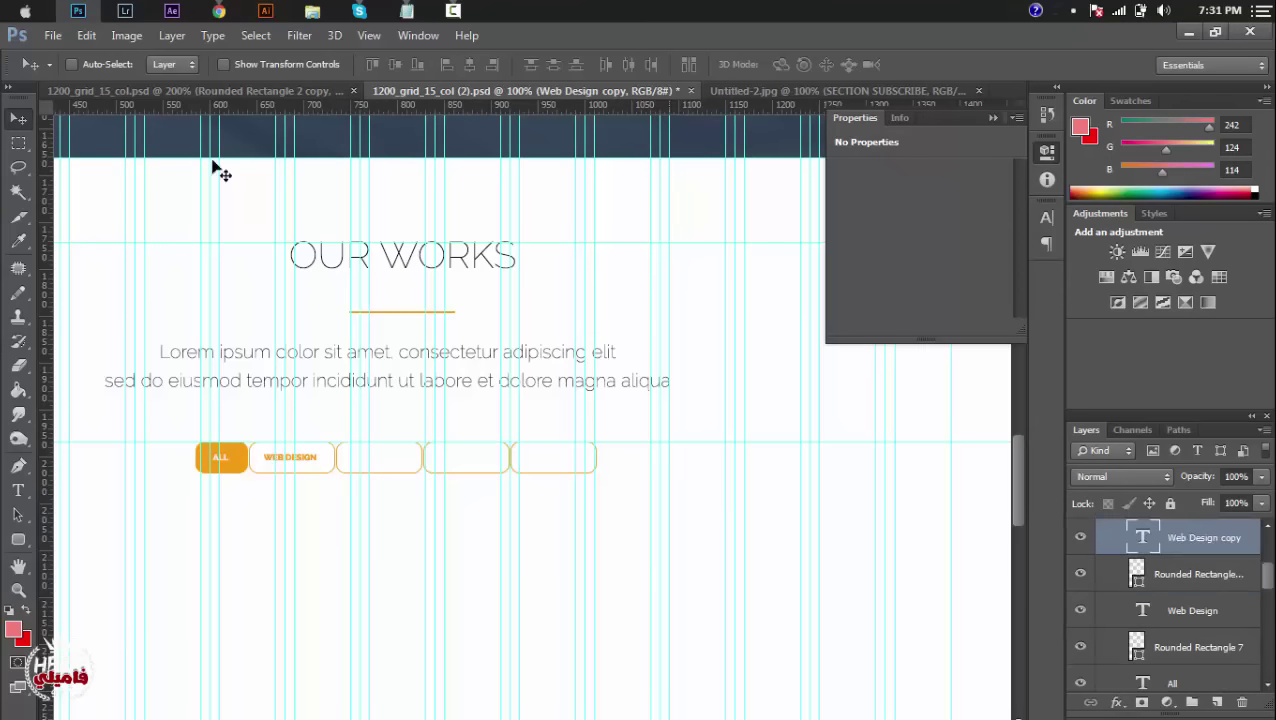
{"action": "key", "text": "shift+Right"}
{"action": "key", "text": "shift+Right"}
{"action": "key", "text": "shift+Right"}
{"action": "key", "text": "shift+Right"}
{"action": "key", "text": "shift+Right"}
{"action": "key", "text": "shift+Right"}
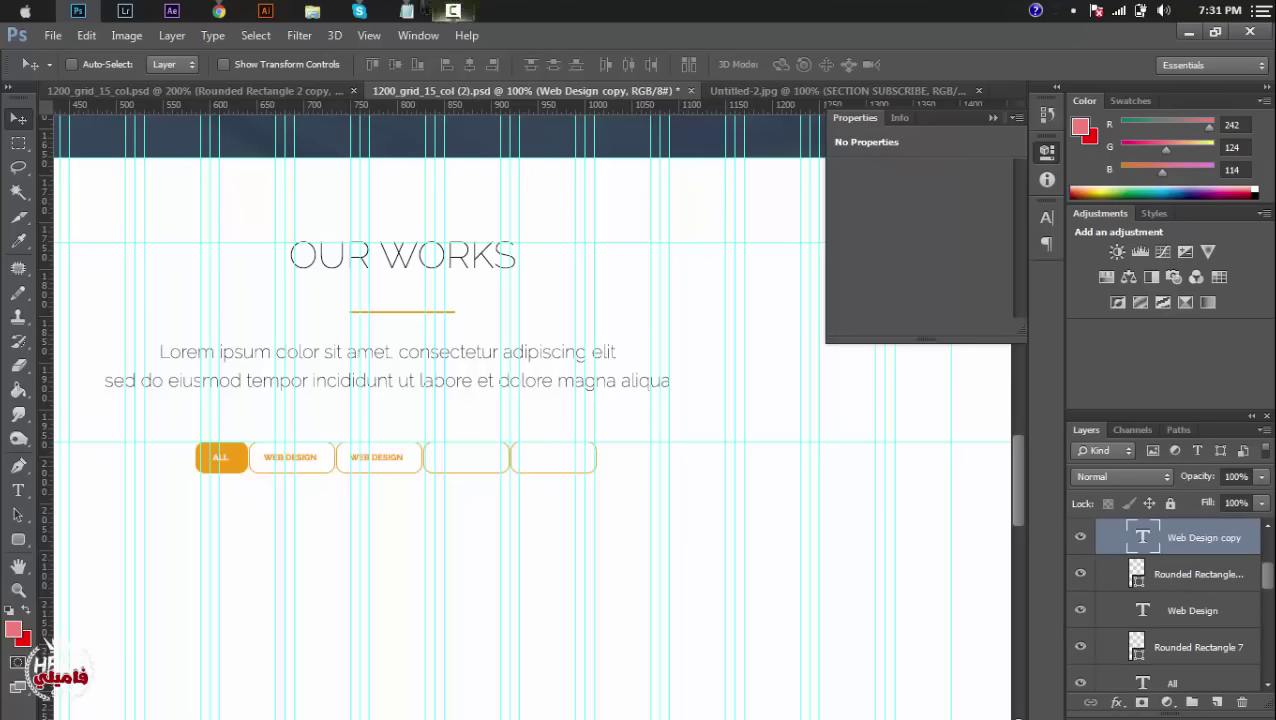
Replace the copied label's text in the second outlined button with "Graphic Design" from the notes.
{"action": "left_click", "coordinate": [407, 10]}
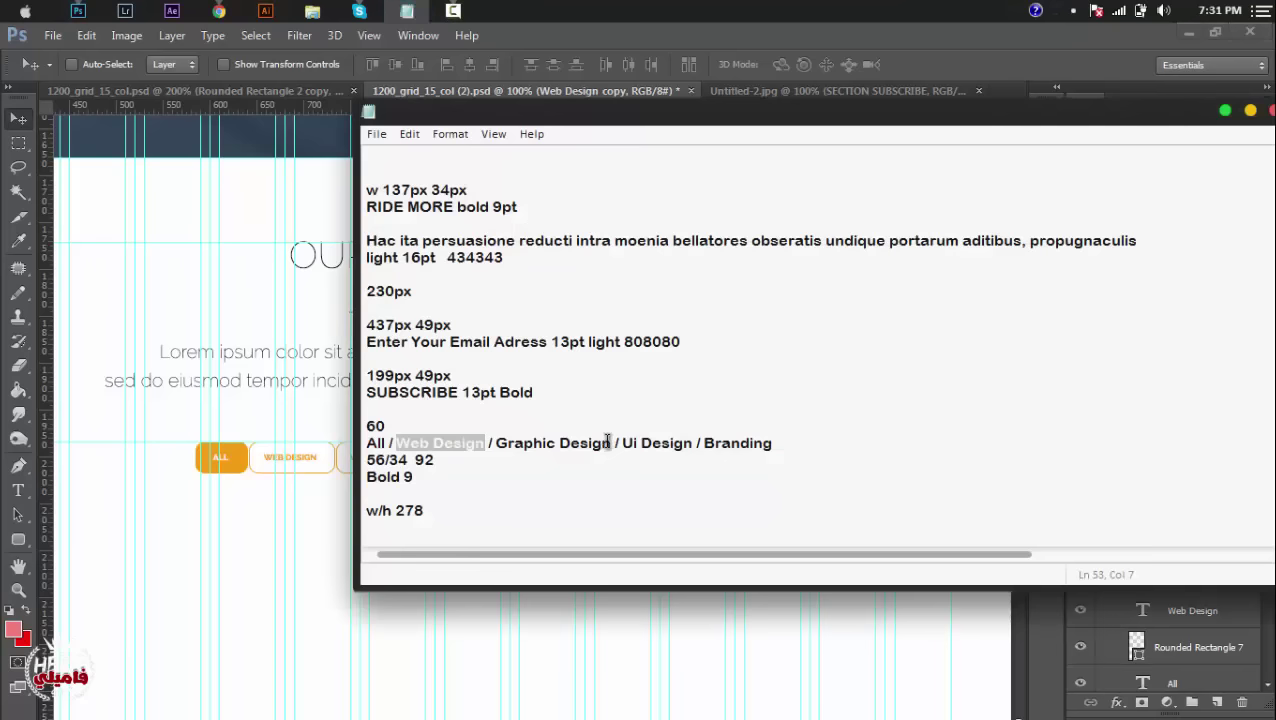
{"action": "left_click_drag", "start_coordinate": [610, 443], "coordinate": [497, 443]}
{"action": "key", "text": "ctrl+c"}
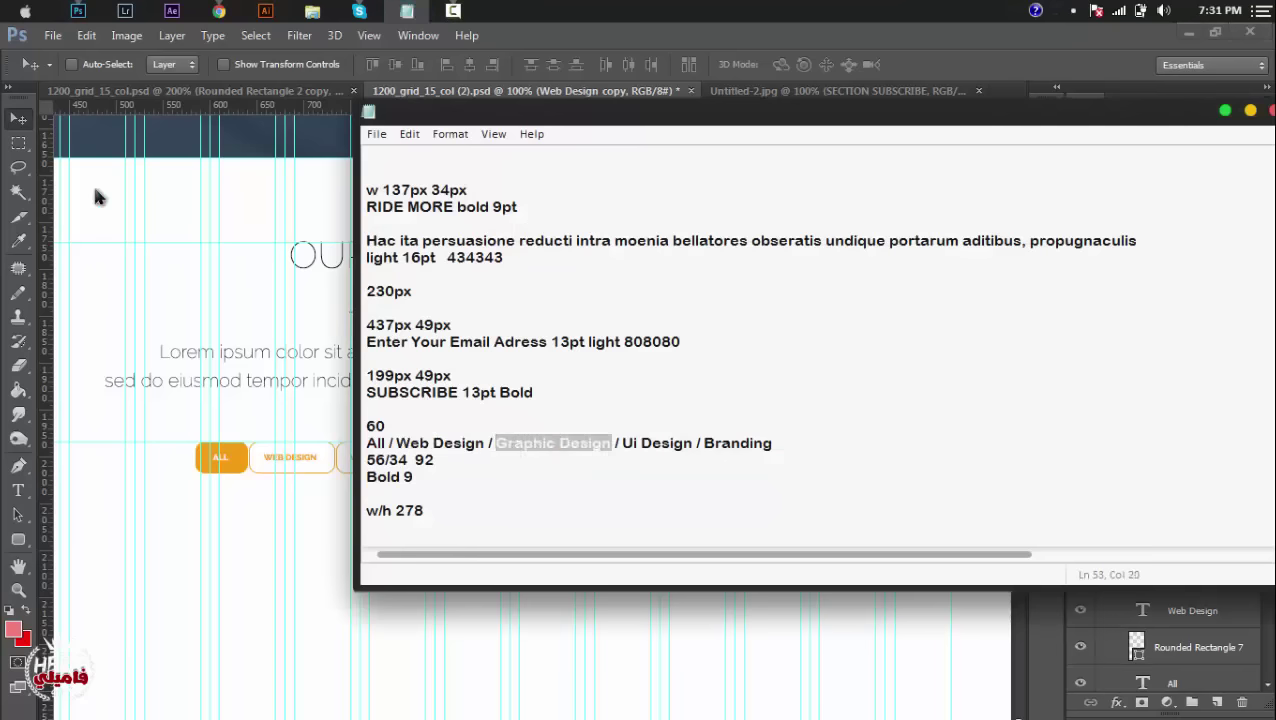
{"action": "left_click", "coordinate": [22, 498]}
{"action": "left_click", "coordinate": [18, 490]}
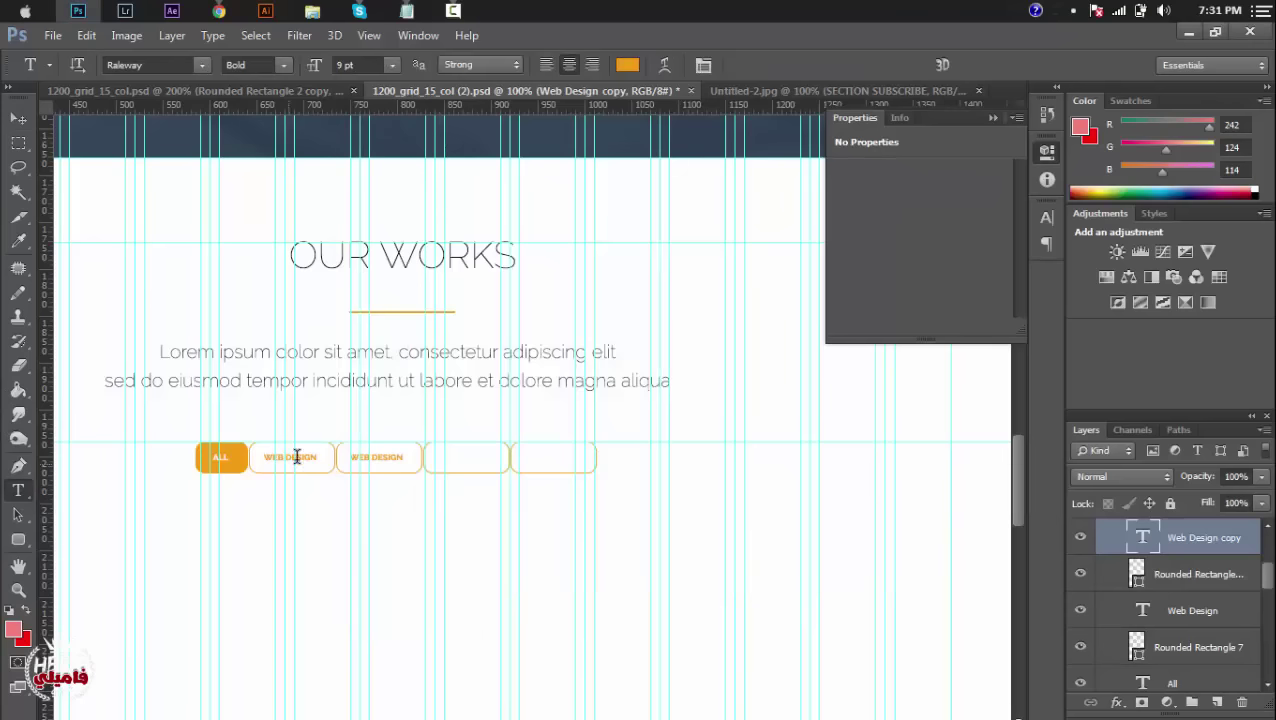
{"action": "triple_click", "coordinate": [375, 457]}
{"action": "key", "text": "ctrl+v"}
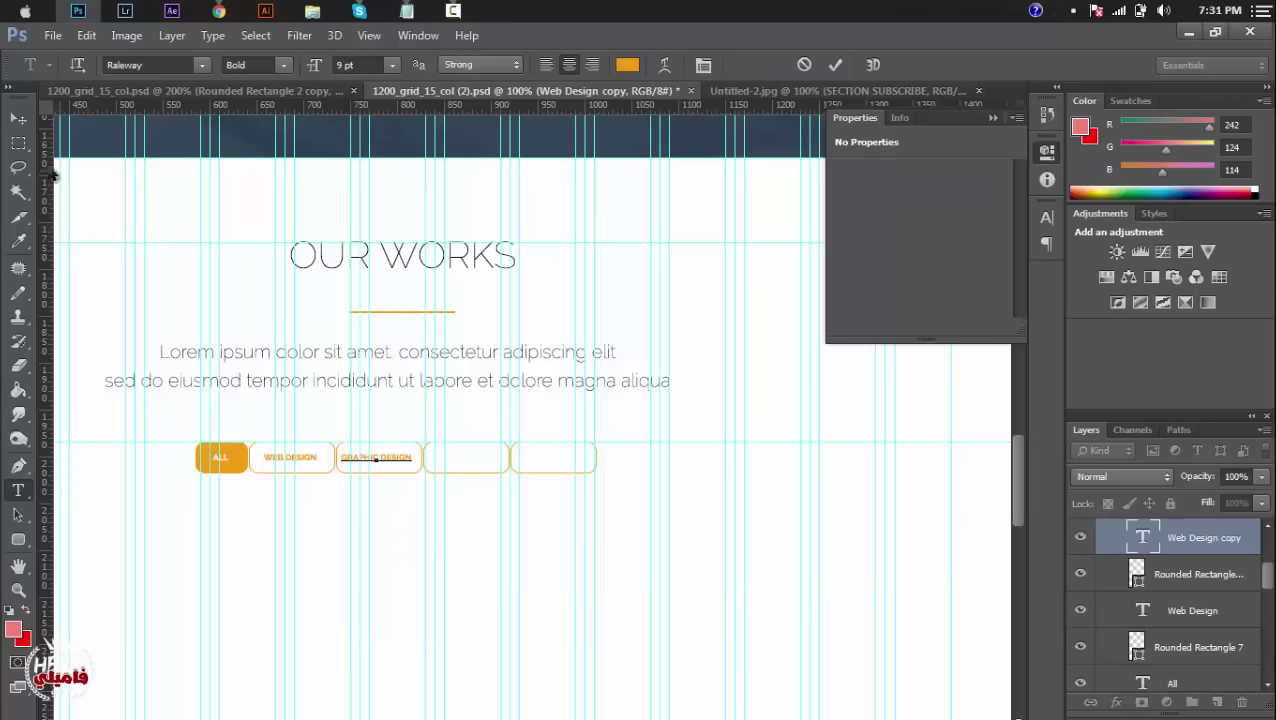
{"action": "left_click", "coordinate": [18, 118]}
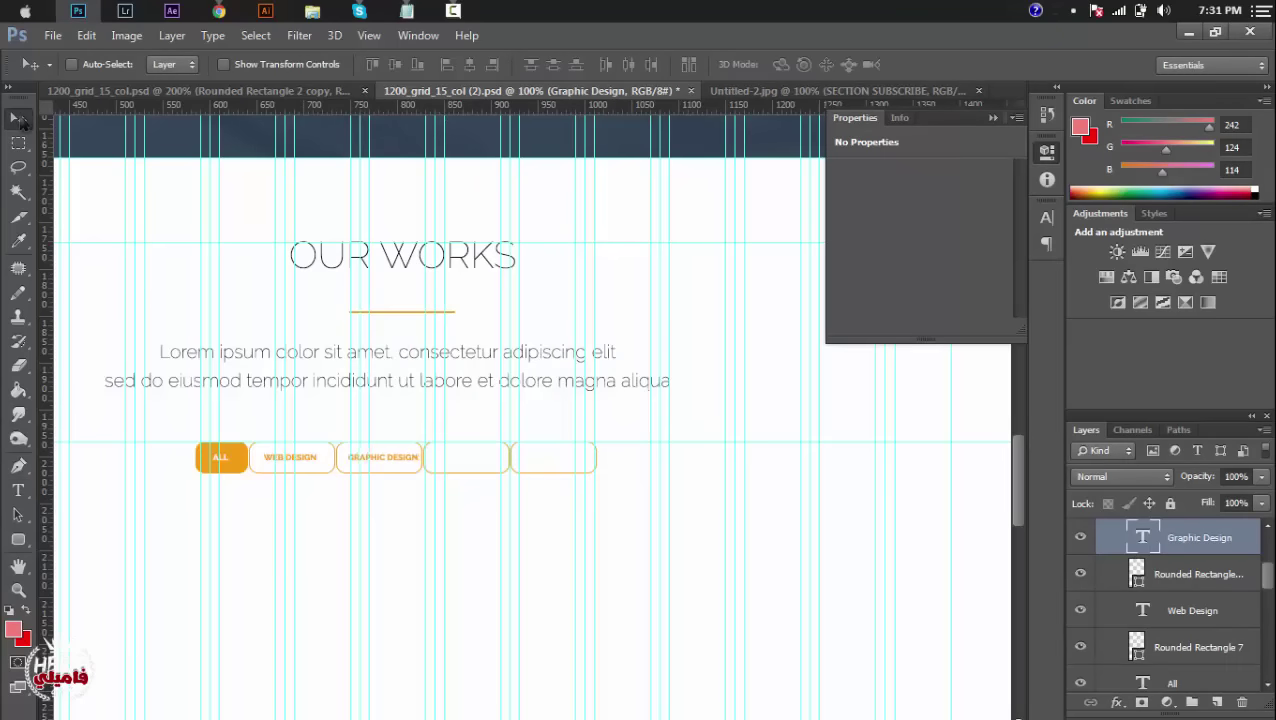
Duplicate the Graphic Design label onto the third outlined button, layering the copy above that button's rounded rectangle.
{"action": "key", "text": "ctrl+j"}
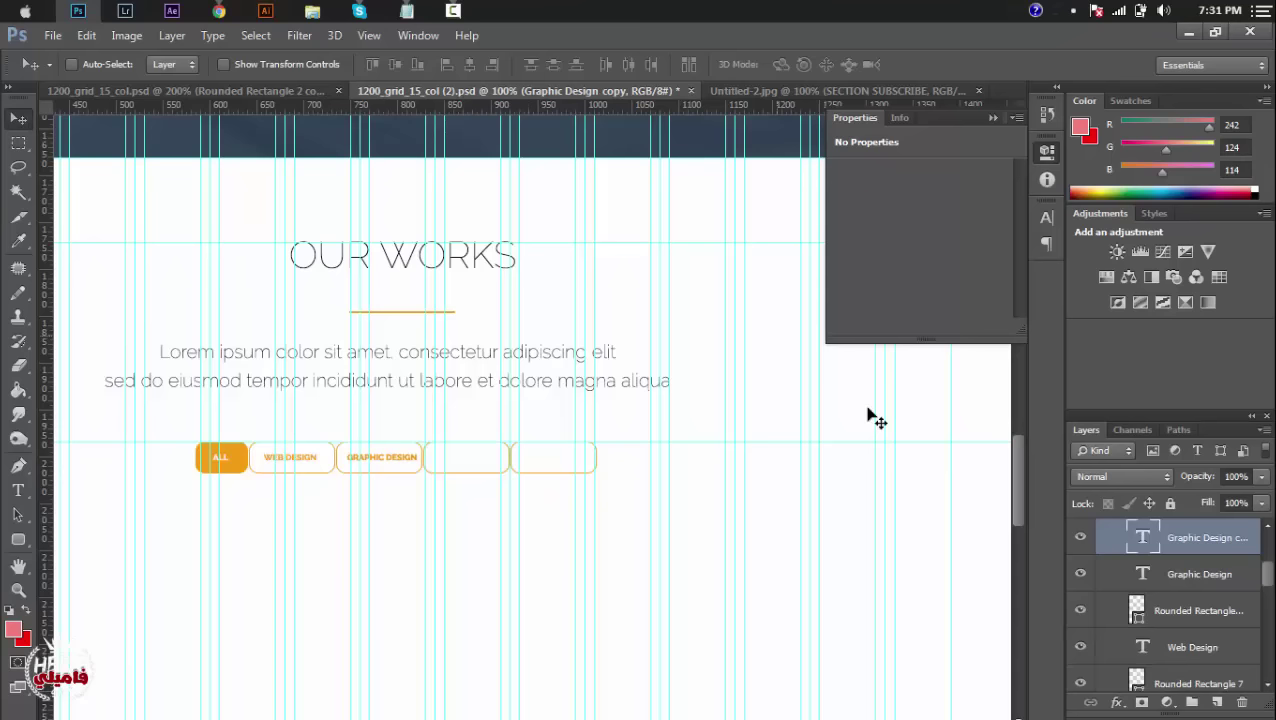
{"action": "scroll", "coordinate": [1250, 566], "scroll_direction": "up", "scroll_amount": 2}
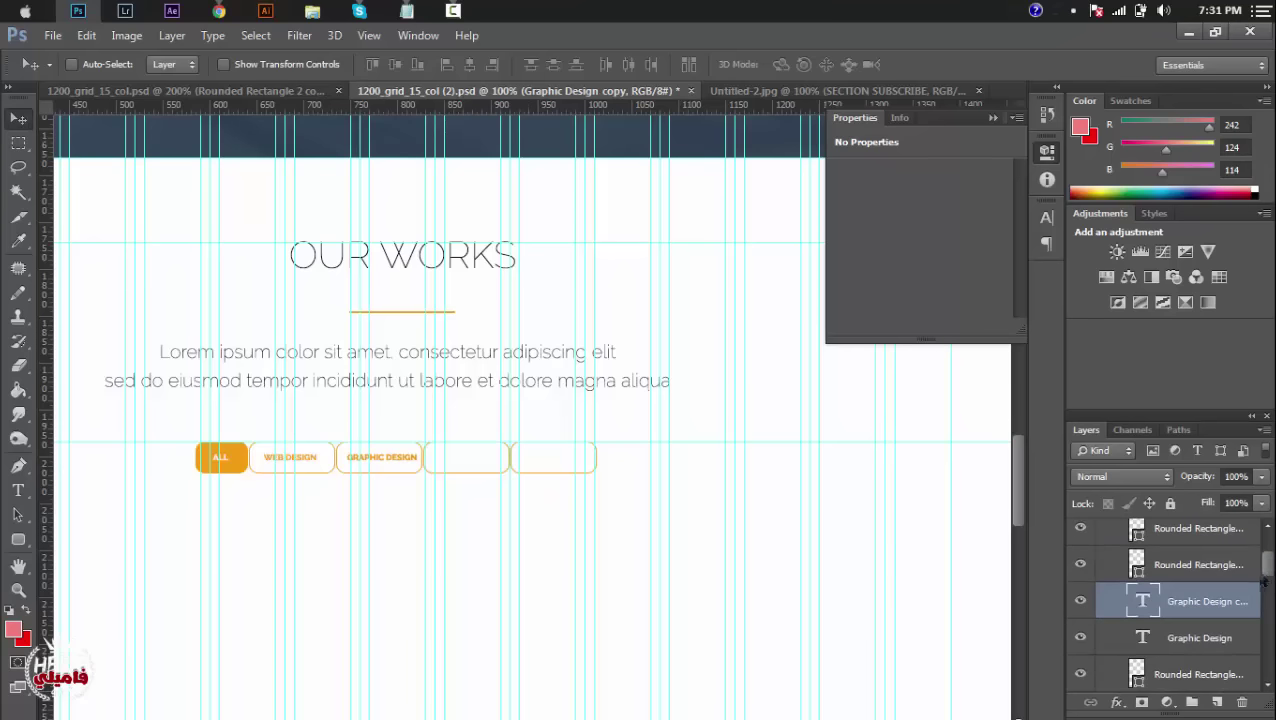
{"action": "left_click_drag", "start_coordinate": [1207, 601], "coordinate": [1207, 552]}
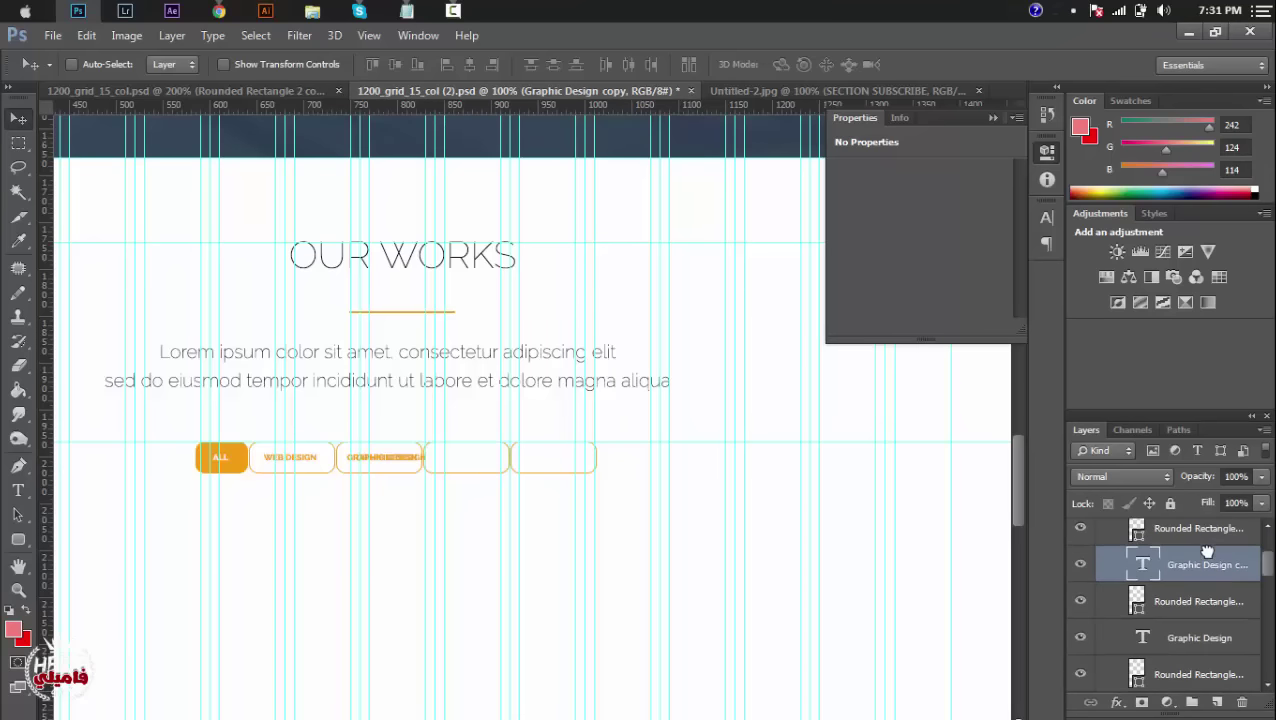
{"action": "key", "text": "shift+Right"}
{"action": "key", "text": "shift+Right"}
{"action": "key", "text": "shift+Right"}
{"action": "key", "text": "shift+Right"}
{"action": "key", "text": "shift+Right"}
{"action": "key", "text": "shift+Right"}
{"action": "key", "text": "shift+Right"}
{"action": "key", "text": "shift+Right"}
Replace the copied label's text in the third outlined button with "Ui Design" from the notes.
{"action": "left_click", "coordinate": [406, 11]}
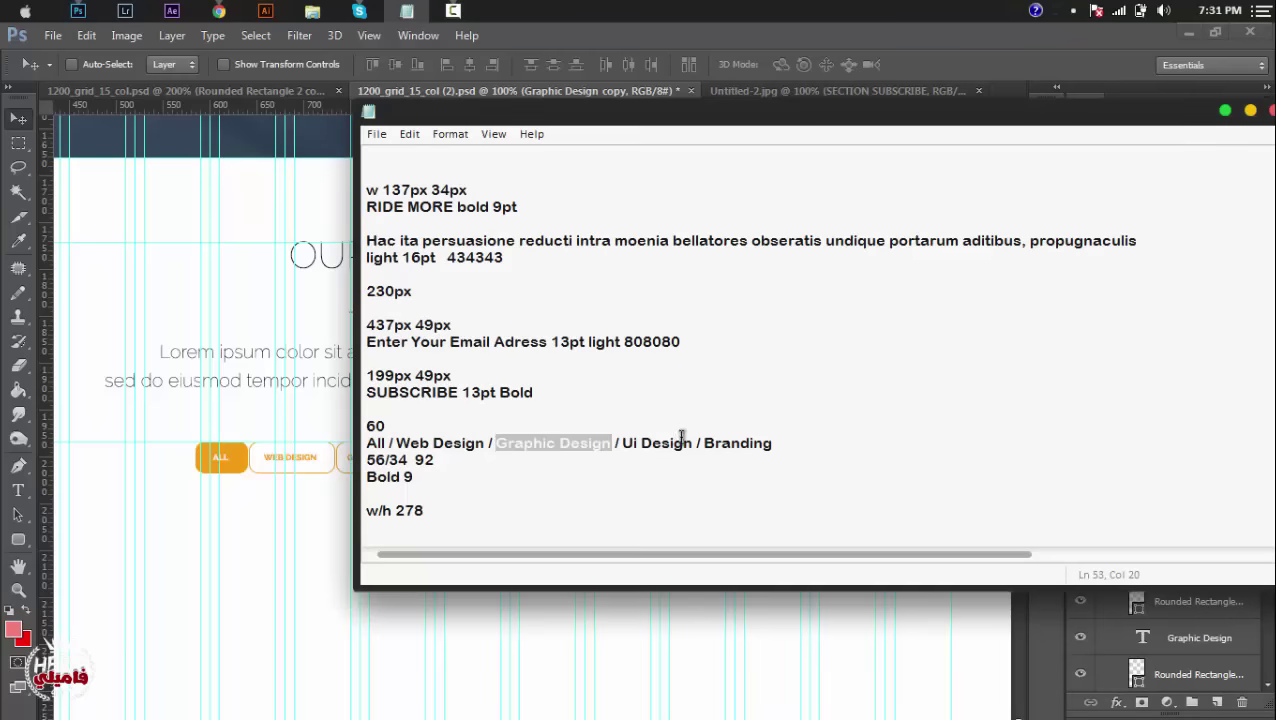
{"action": "left_click_drag", "start_coordinate": [691, 446], "coordinate": [626, 446]}
{"action": "key", "text": "ctrl+c"}
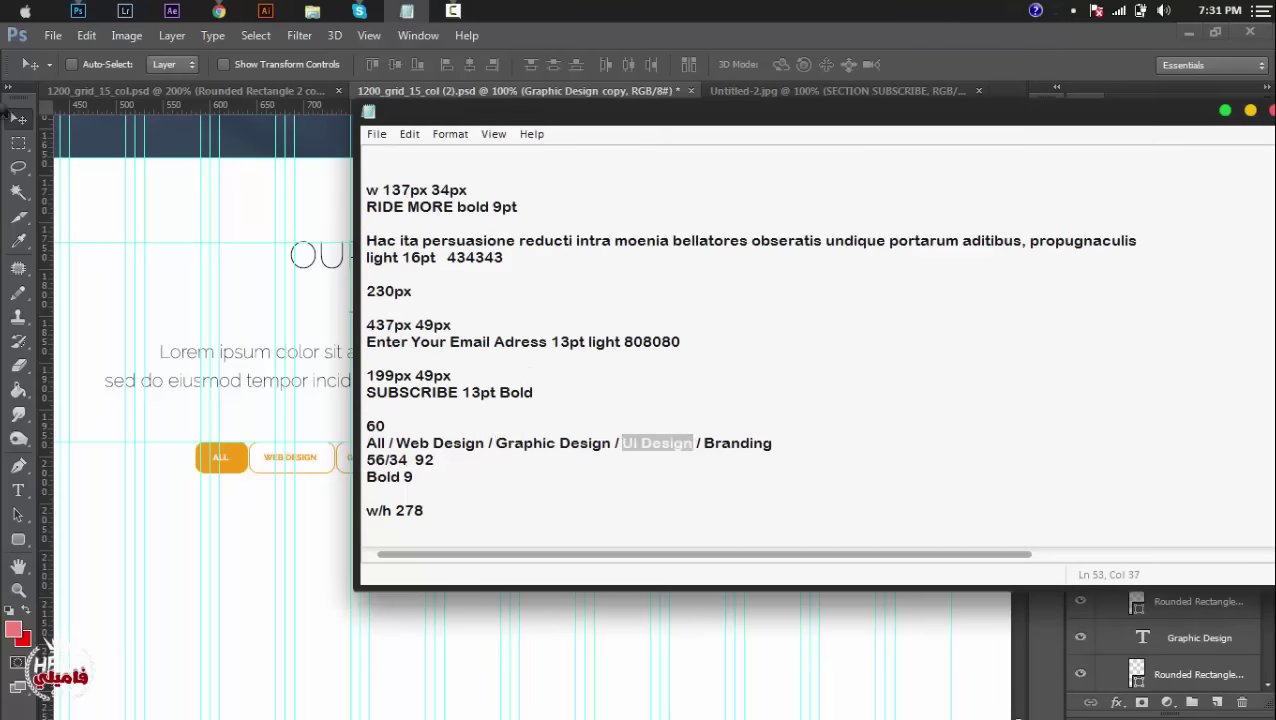
{"action": "left_click", "coordinate": [19, 490]}
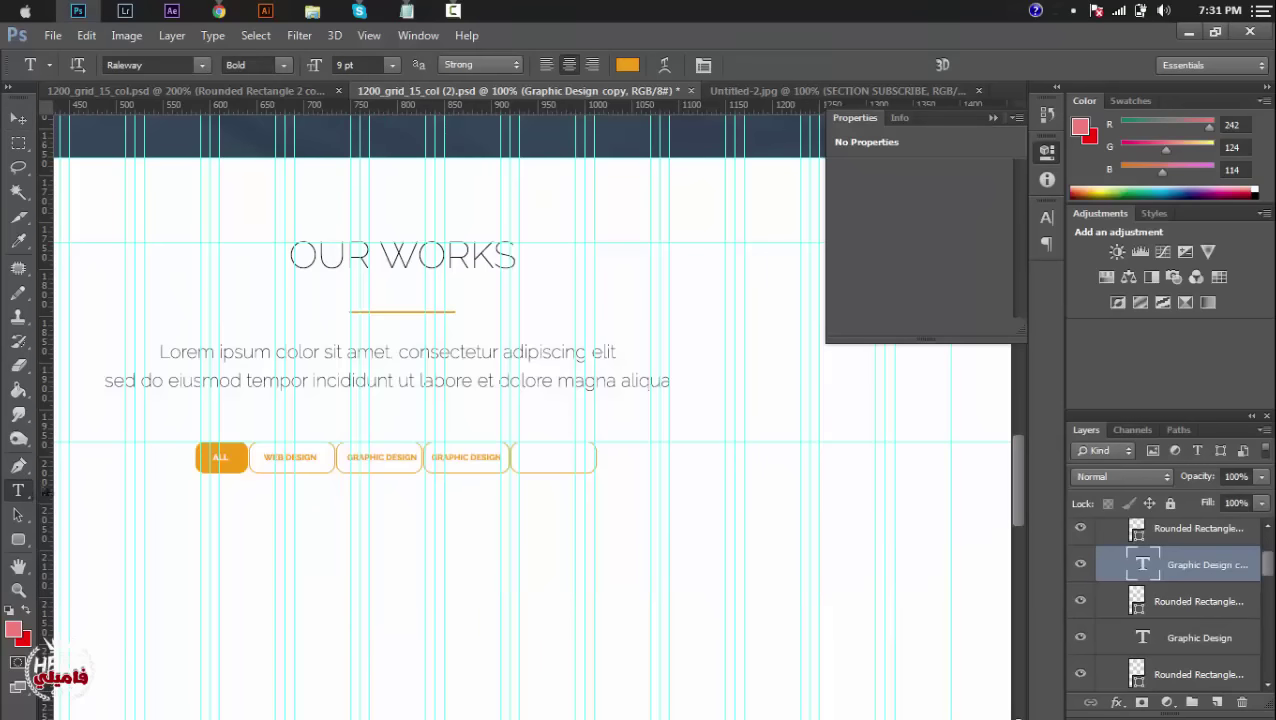
{"action": "left_click", "coordinate": [472, 456]}
{"action": "left_click_drag", "start_coordinate": [500, 456], "coordinate": [428, 456]}
{"action": "key", "text": "ctrl+v"}
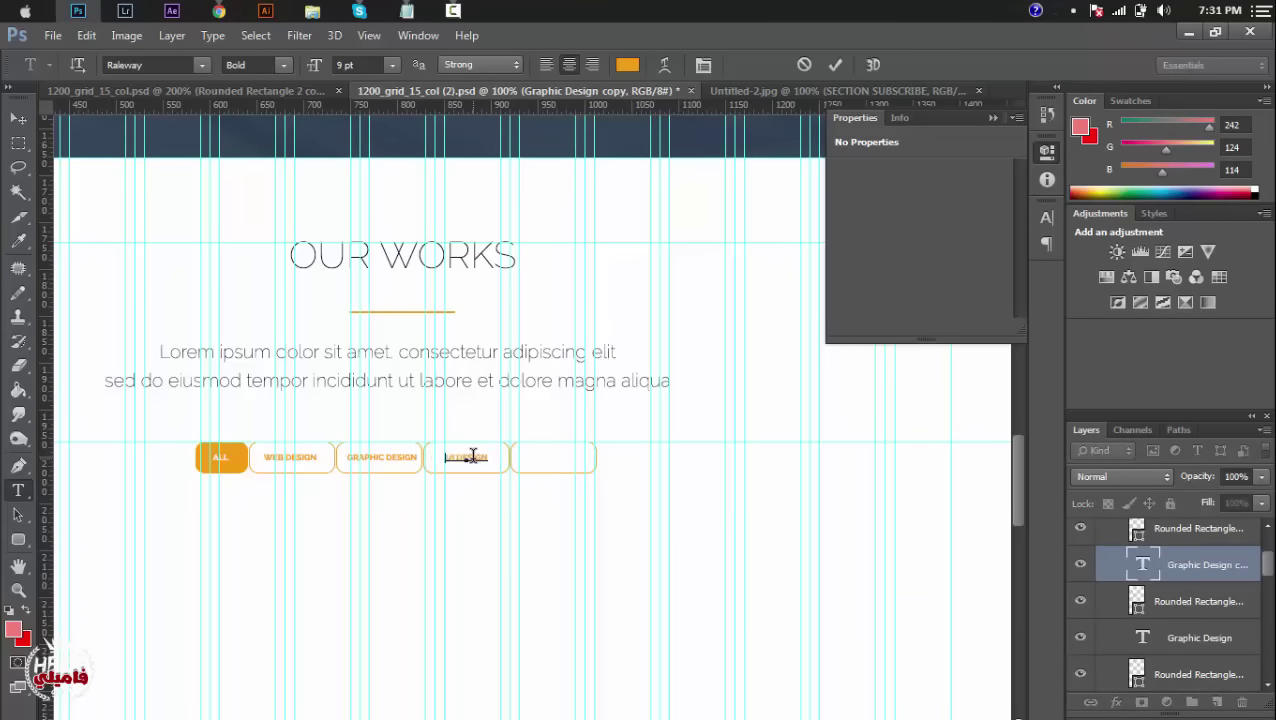
{"action": "left_click", "coordinate": [14, 119]}
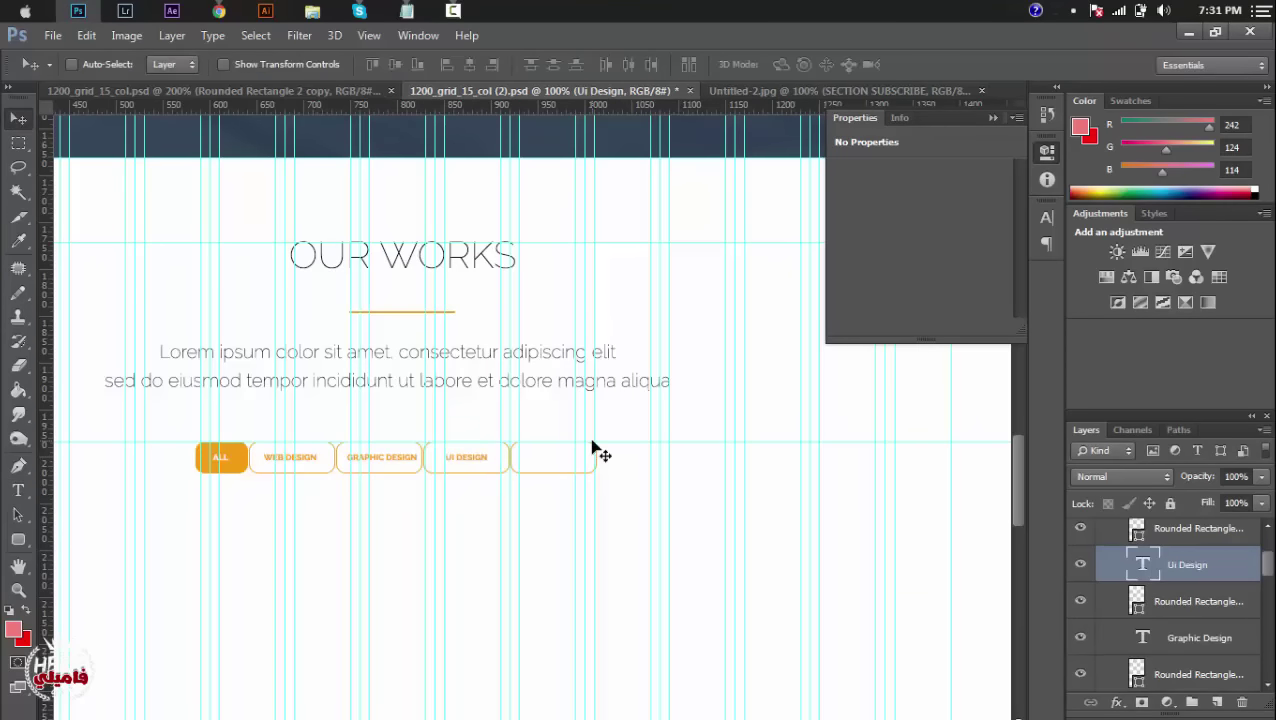
Duplicate the Ui Design label onto the last outlined button, layering the copy above that button's rounded rectangle.
{"action": "key", "text": "ctrl+j"}
{"action": "scroll", "coordinate": [1269, 572], "scroll_direction": "up", "scroll_amount": 1}
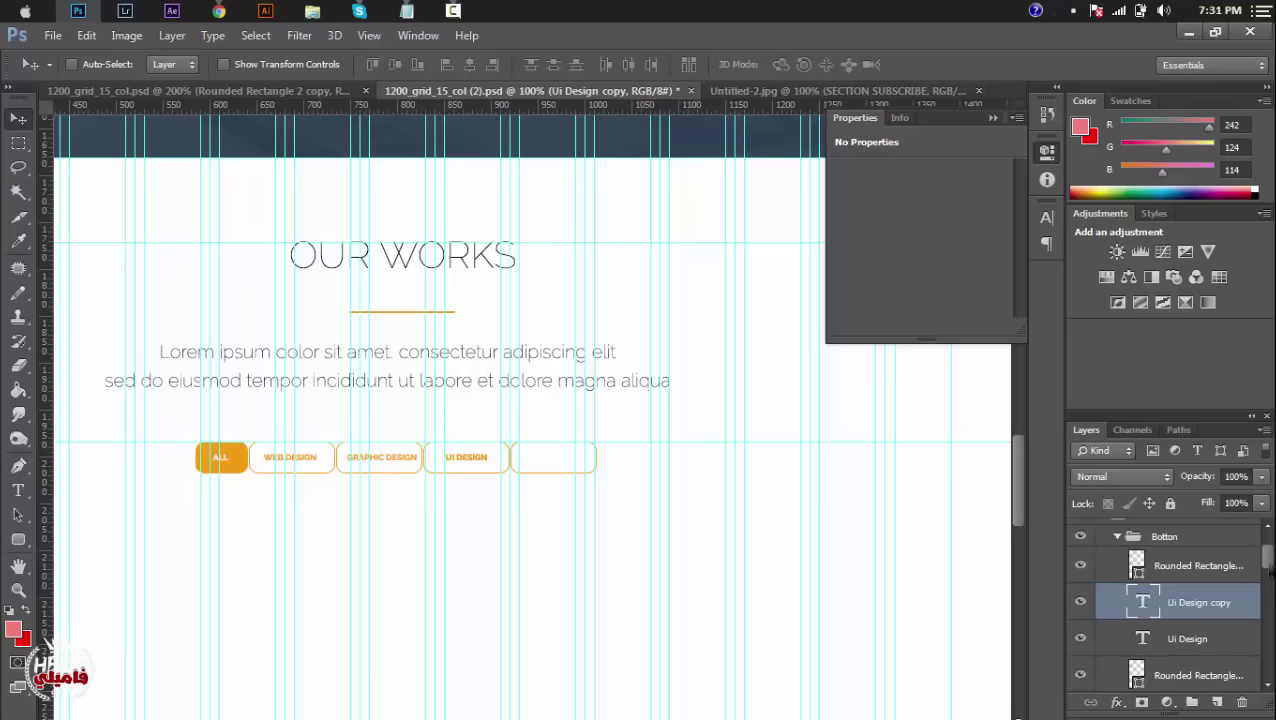
{"action": "left_click_drag", "start_coordinate": [1210, 580], "coordinate": [1180, 556]}
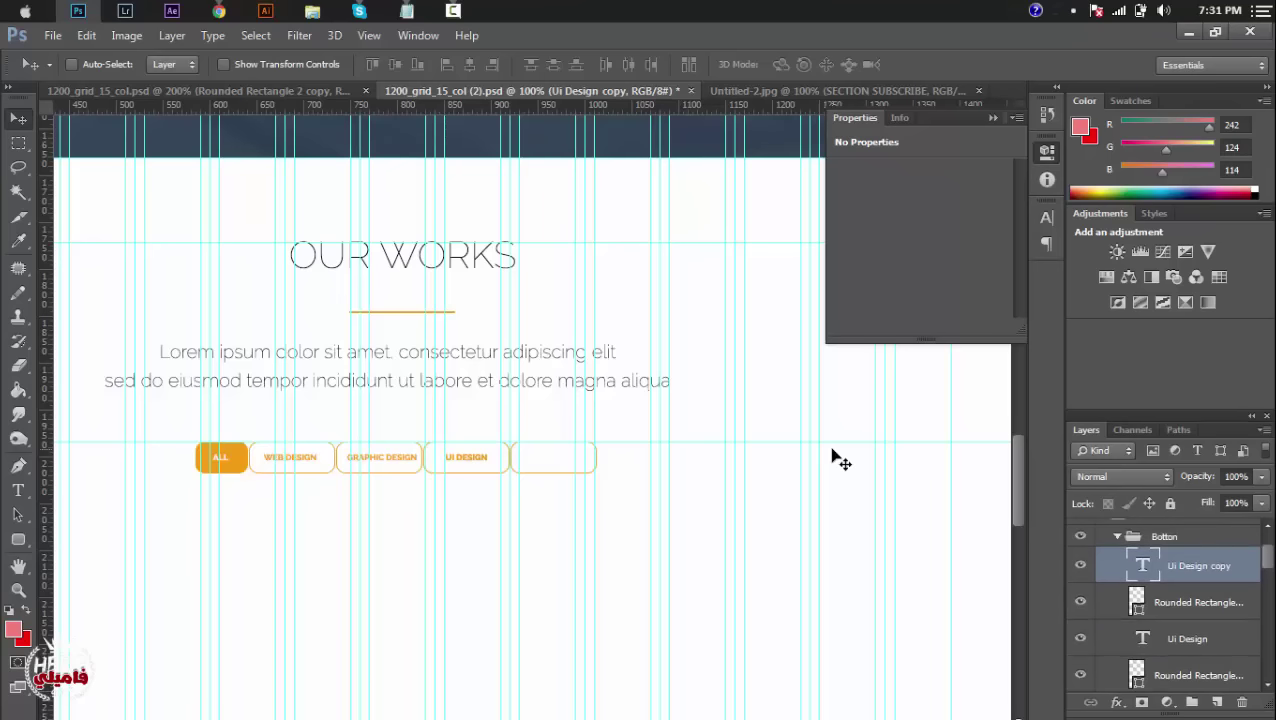
{"action": "key", "text": "shift+Right"}
{"action": "key", "text": "shift+Right"}
{"action": "key", "text": "shift+Right"}
{"action": "key", "text": "shift+Right"}
{"action": "key", "text": "shift+Right"}
{"action": "key", "text": "shift+Right"}
{"action": "key", "text": "shift+Right"}
{"action": "key", "text": "shift+Right"}
Replace the copied label's text in the last outlined button with "Branding" from the notes.
{"action": "left_click", "coordinate": [406, 11]}
{"action": "left_click_drag", "start_coordinate": [775, 443], "coordinate": [705, 443]}
{"action": "left_click", "coordinate": [15, 510]}
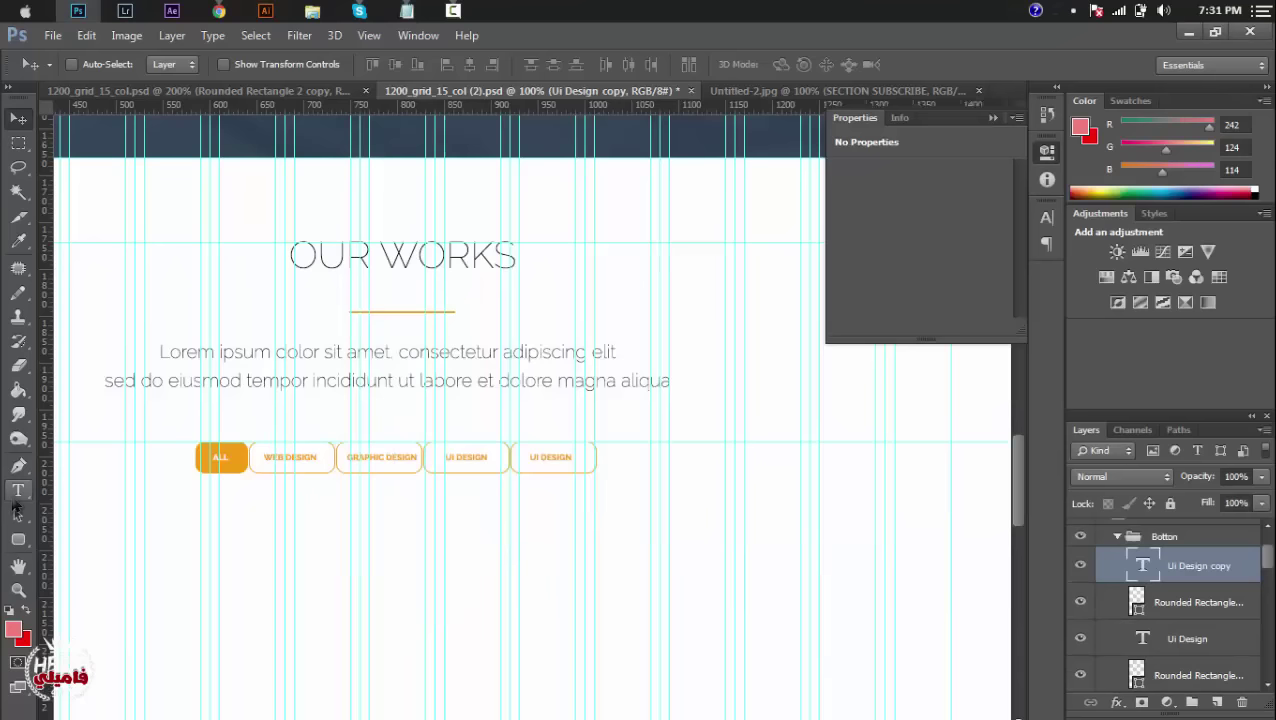
{"action": "left_click", "coordinate": [18, 490]}
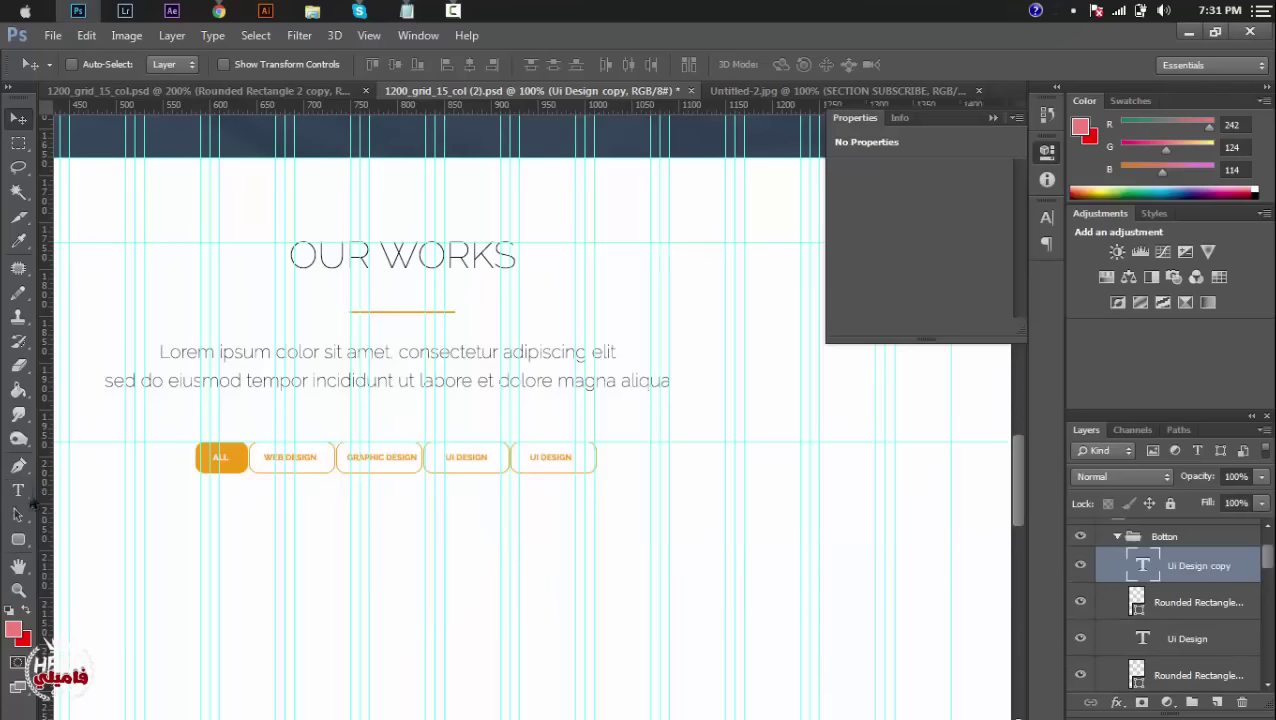
{"action": "left_click", "coordinate": [548, 460]}
{"action": "left_click", "coordinate": [1172, 570]}
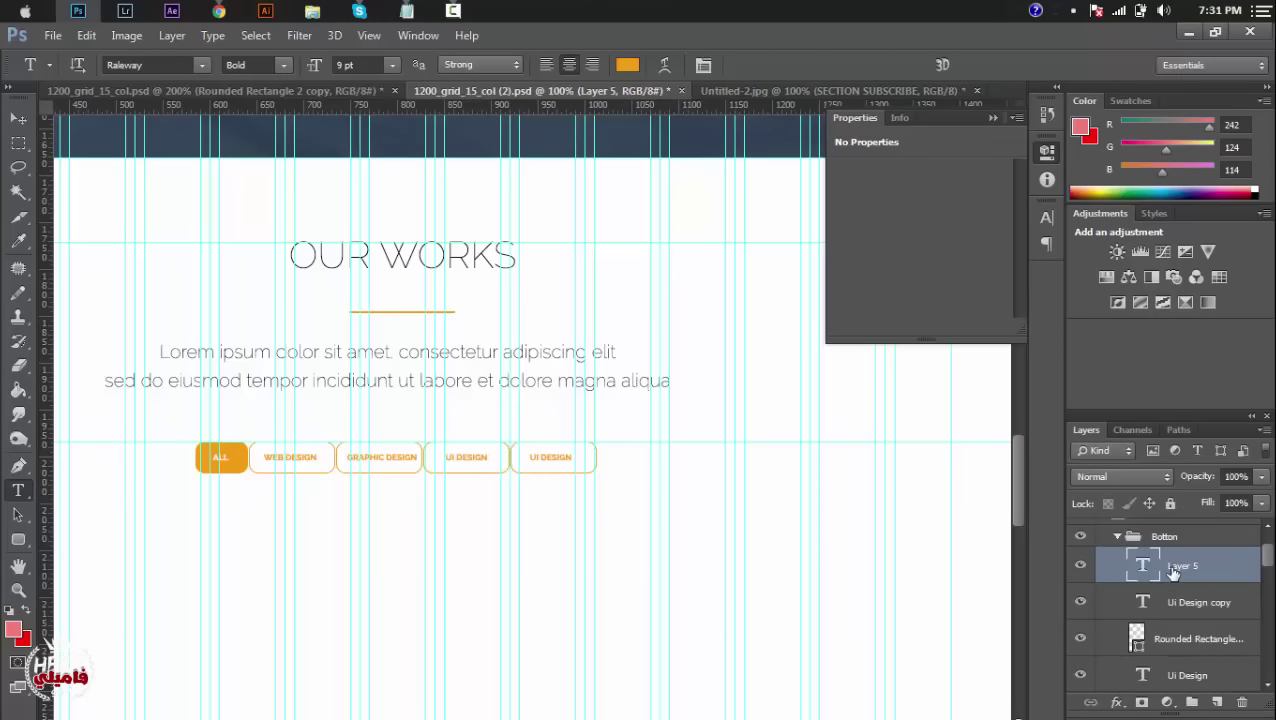
{"action": "triple_click", "coordinate": [550, 455]}
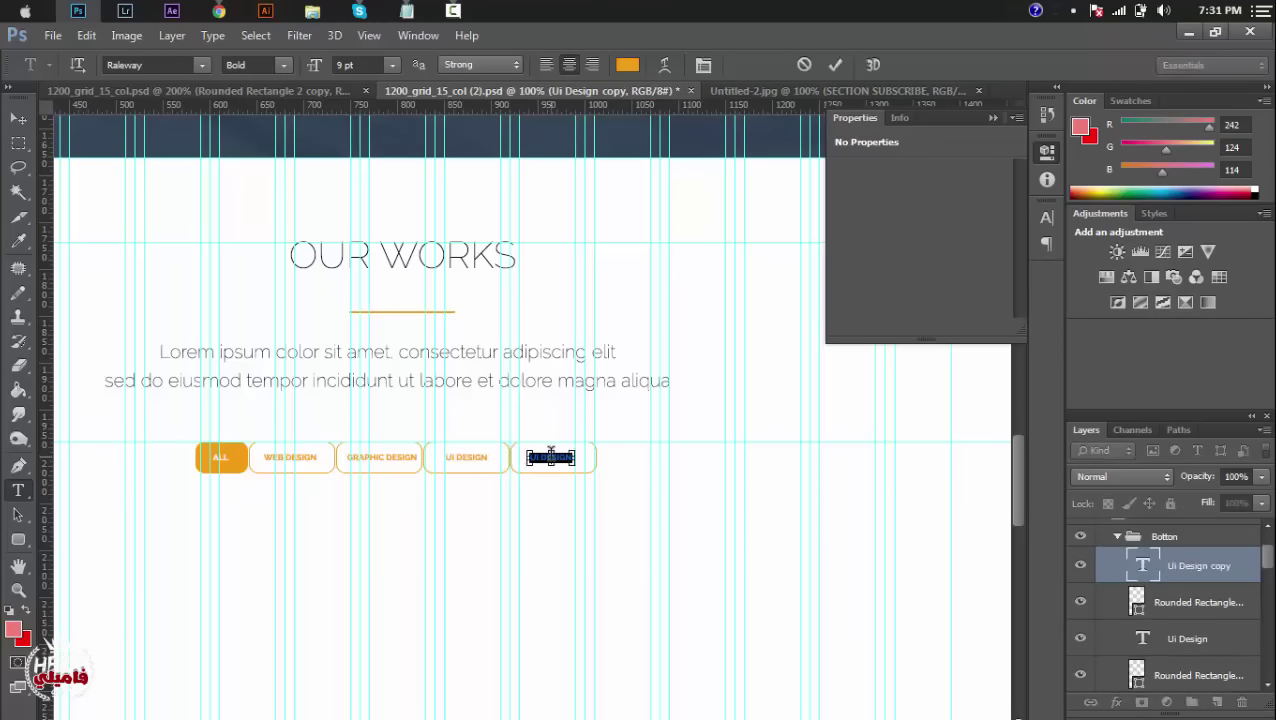
{"action": "type", "text": "Branding"}
{"action": "left_click", "coordinate": [21, 121]}
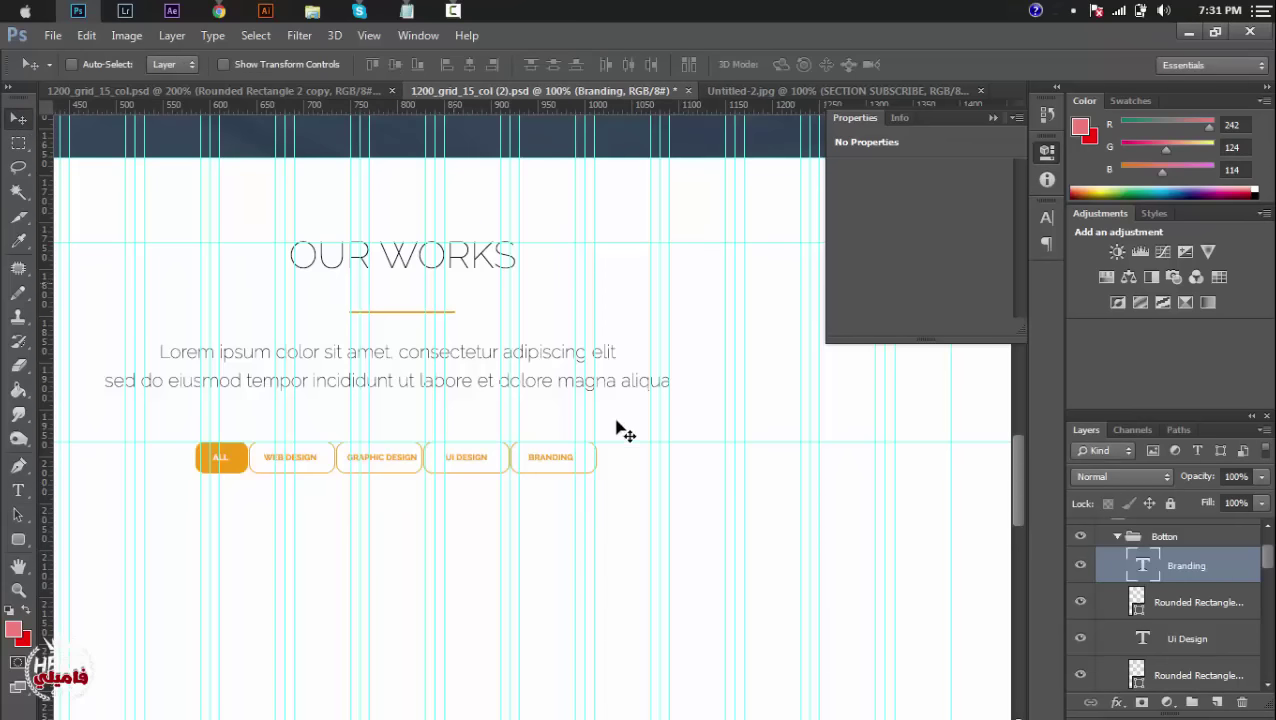
Center the Branding and Ui Design labels horizontally on their button rectangles.
{"action": "left_click", "coordinate": [1220, 603], "text": "shift"}
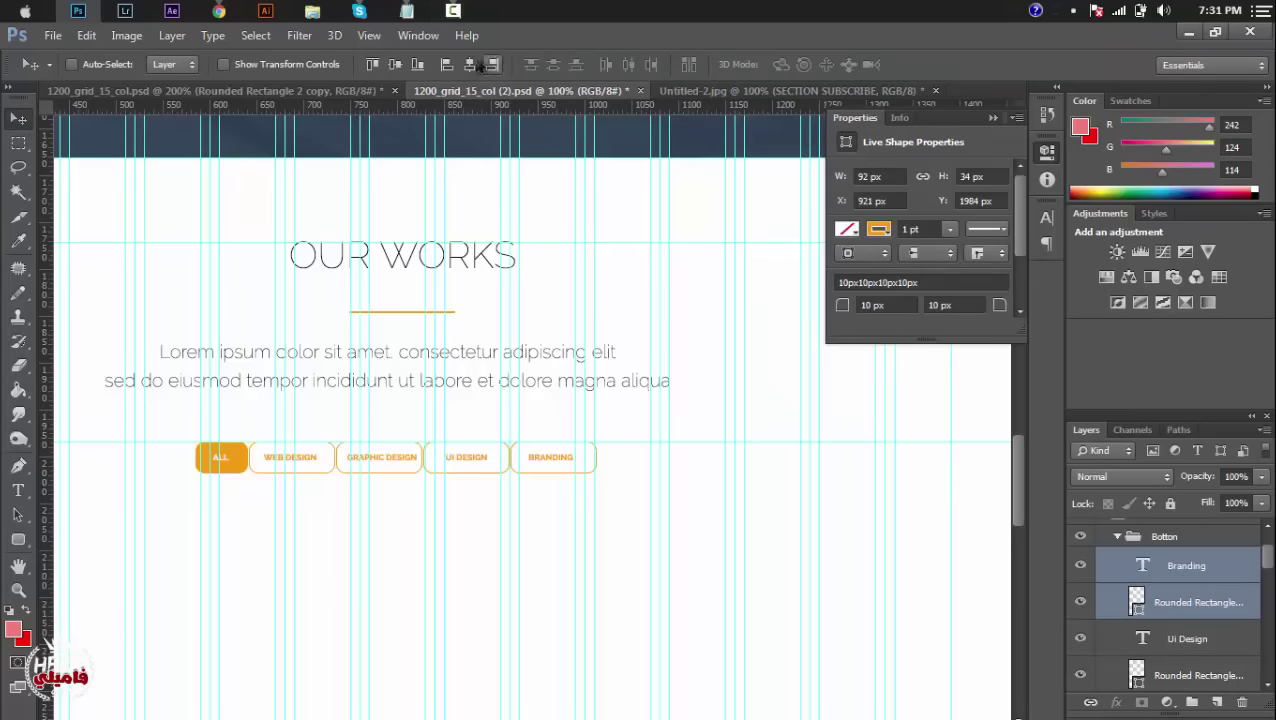
{"action": "left_click", "coordinate": [1165, 648]}
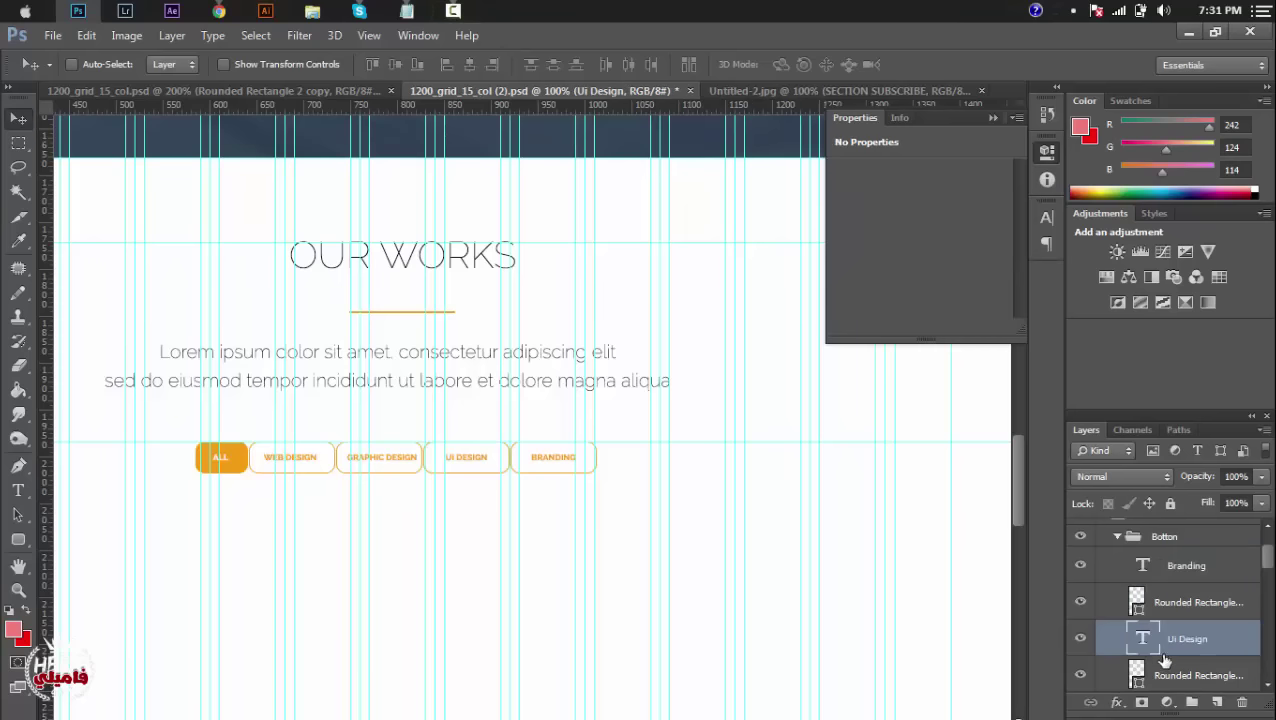
{"action": "left_click", "coordinate": [1158, 675], "text": "shift"}
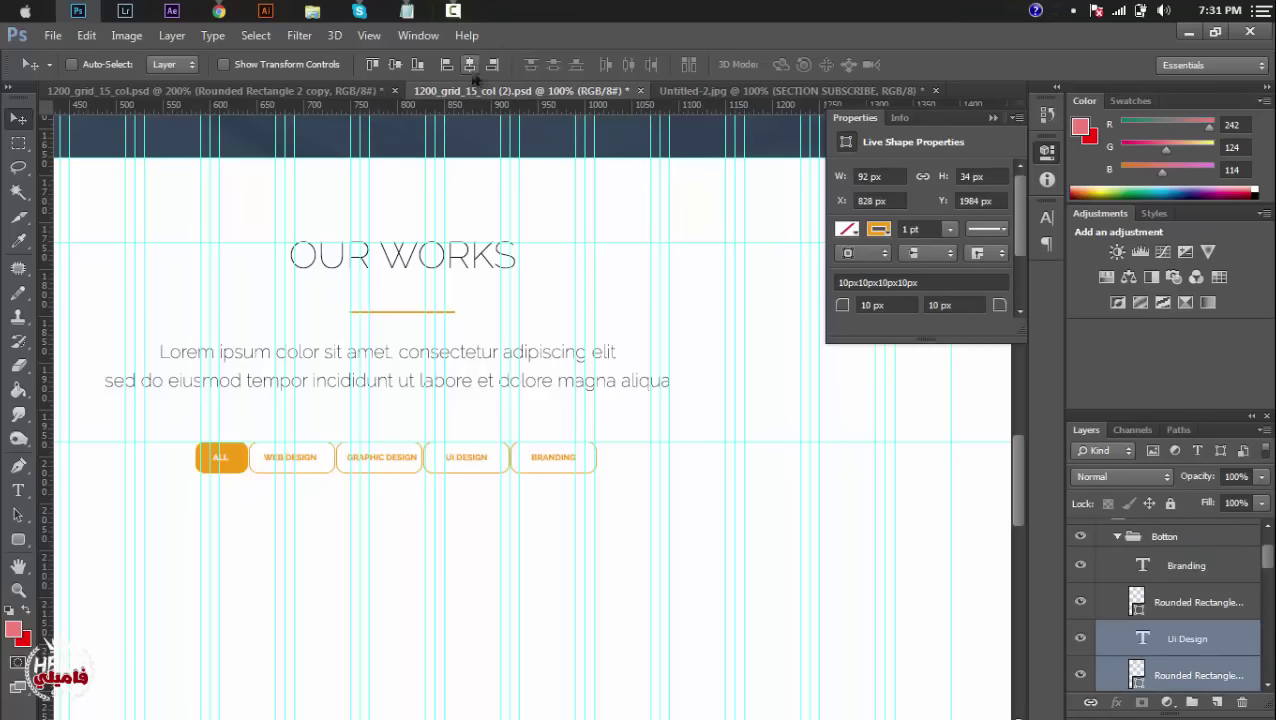
Center the Graphic Design and Web Design labels horizontally on their button rectangles.
{"action": "left_click_drag", "start_coordinate": [1266, 566], "coordinate": [1266, 588]}
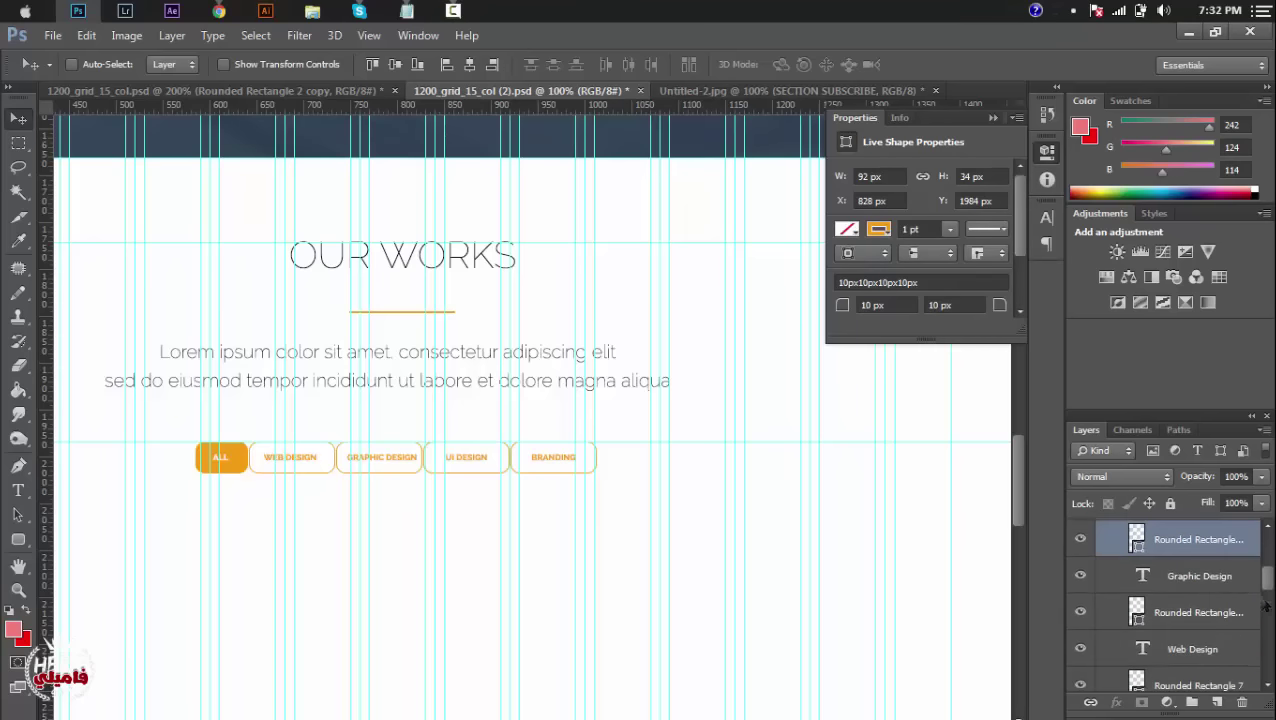
{"action": "left_click", "coordinate": [1200, 580]}
{"action": "left_click", "coordinate": [1199, 607], "text": "shift"}
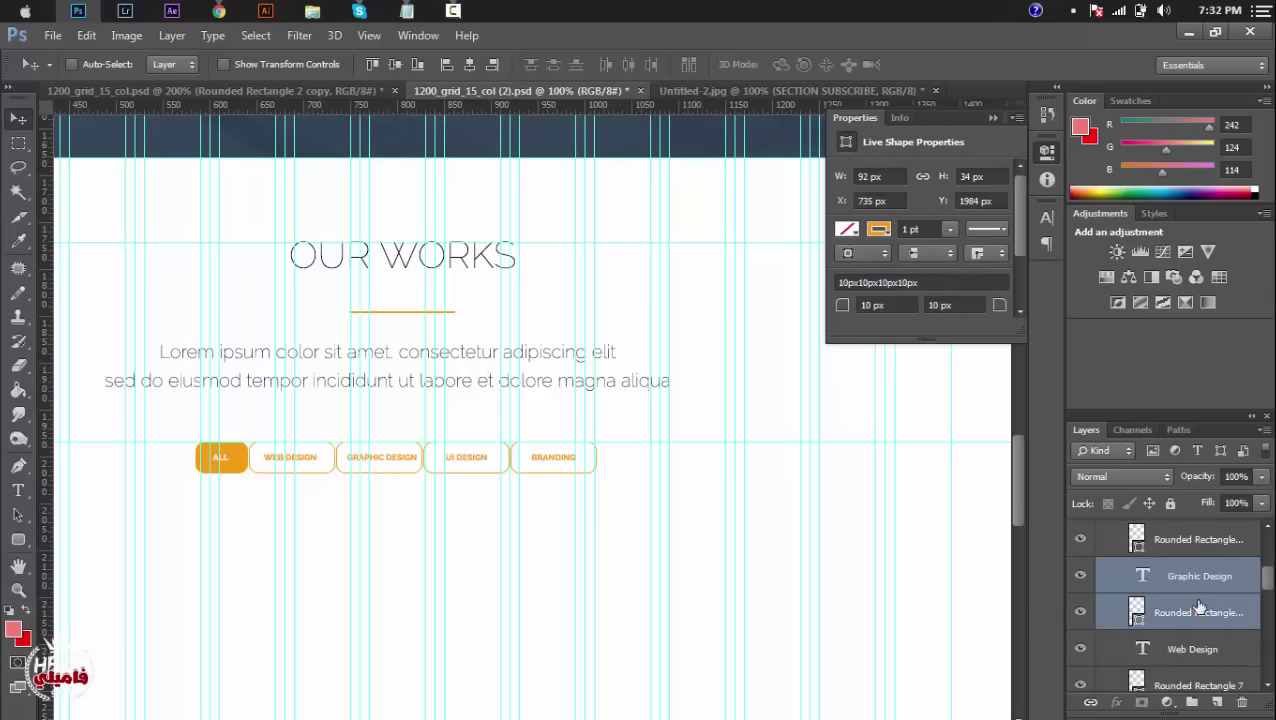
{"action": "left_click", "coordinate": [470, 65]}
{"action": "left_click", "coordinate": [1165, 651]}
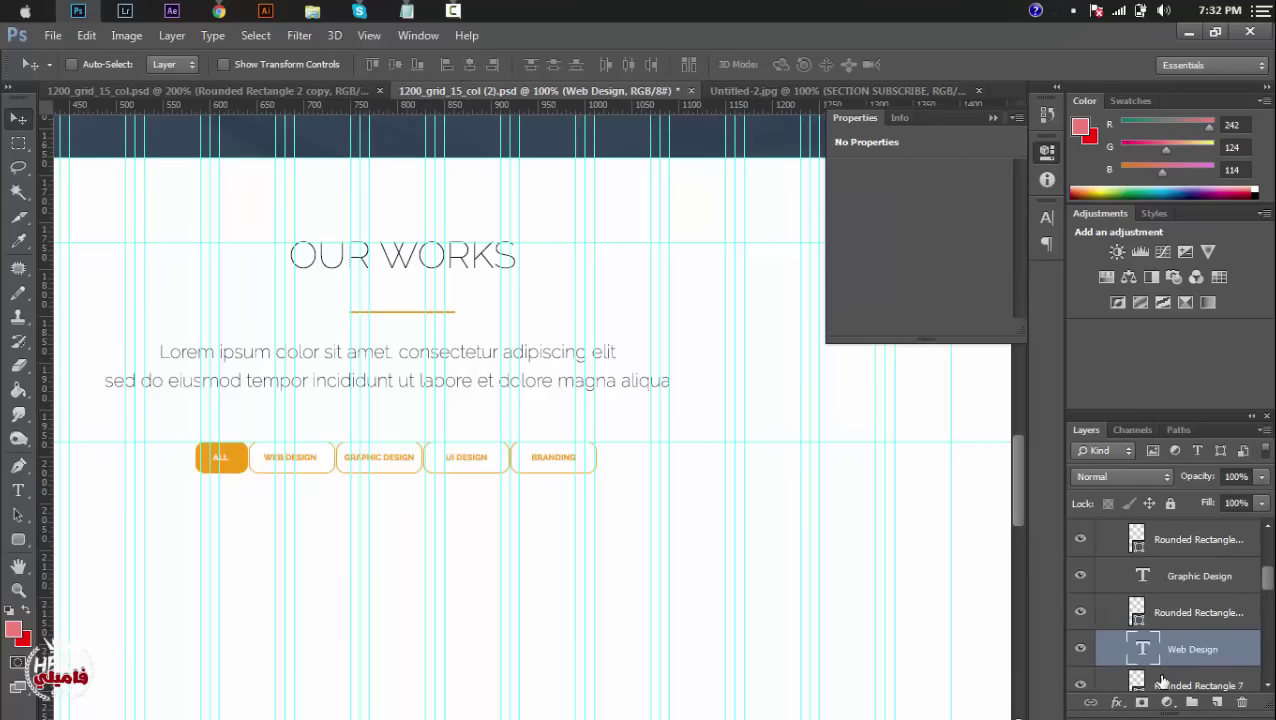
{"action": "left_click", "coordinate": [1162, 681], "text": "shift"}
{"action": "left_click", "coordinate": [470, 64]}
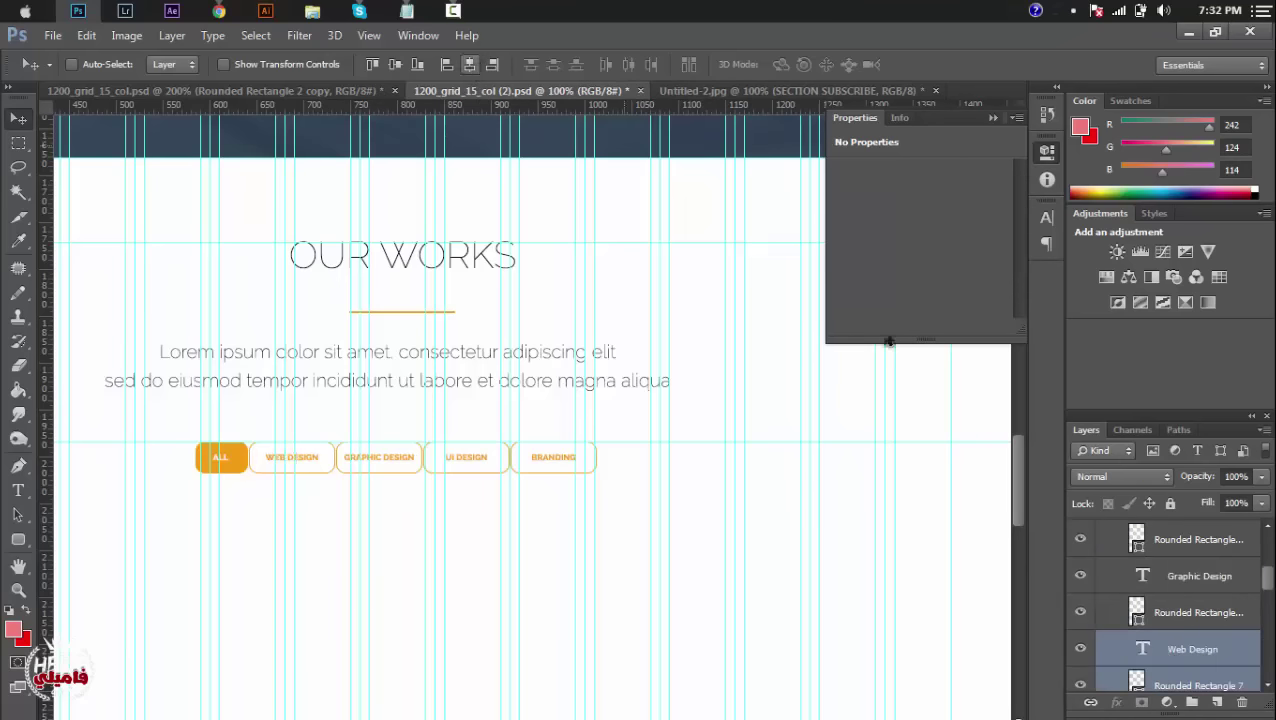
Center the All label horizontally on Rounded Rectangle 6, the filled orange button.
{"action": "left_click_drag", "start_coordinate": [1267, 586], "coordinate": [1267, 598]}
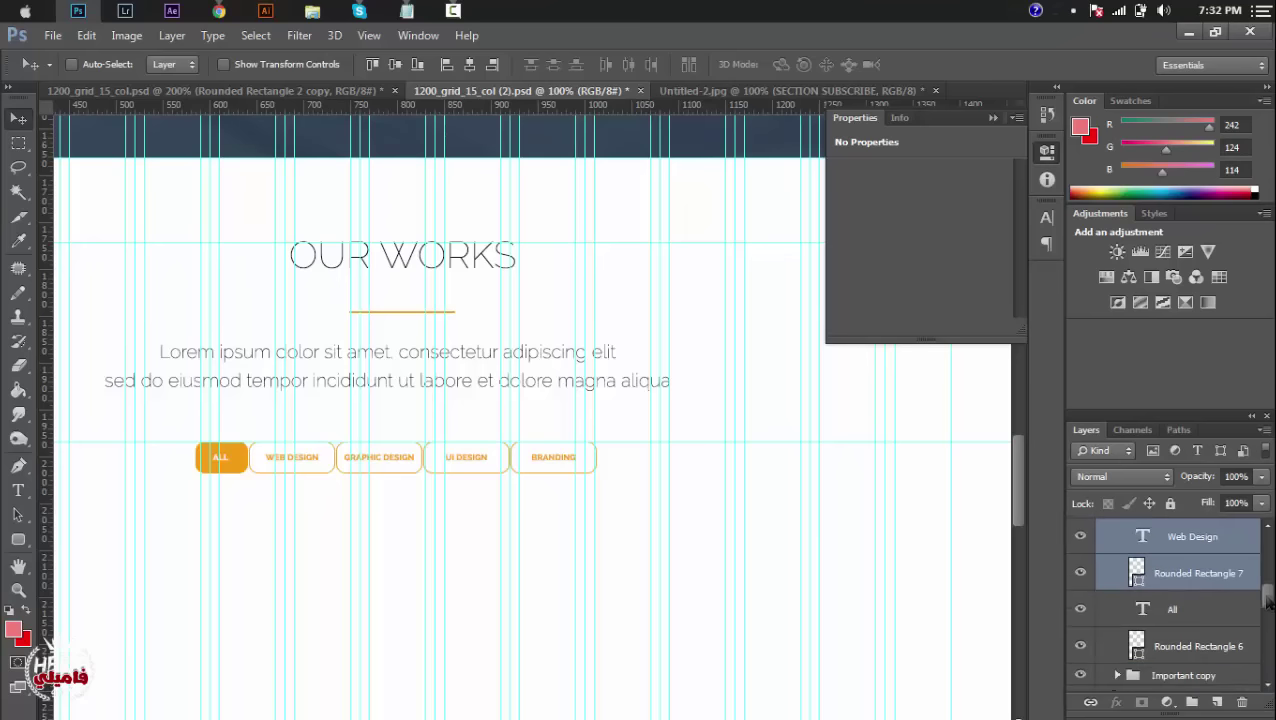
{"action": "left_click", "coordinate": [1208, 615]}
{"action": "left_click", "coordinate": [1172, 648], "text": "shift"}
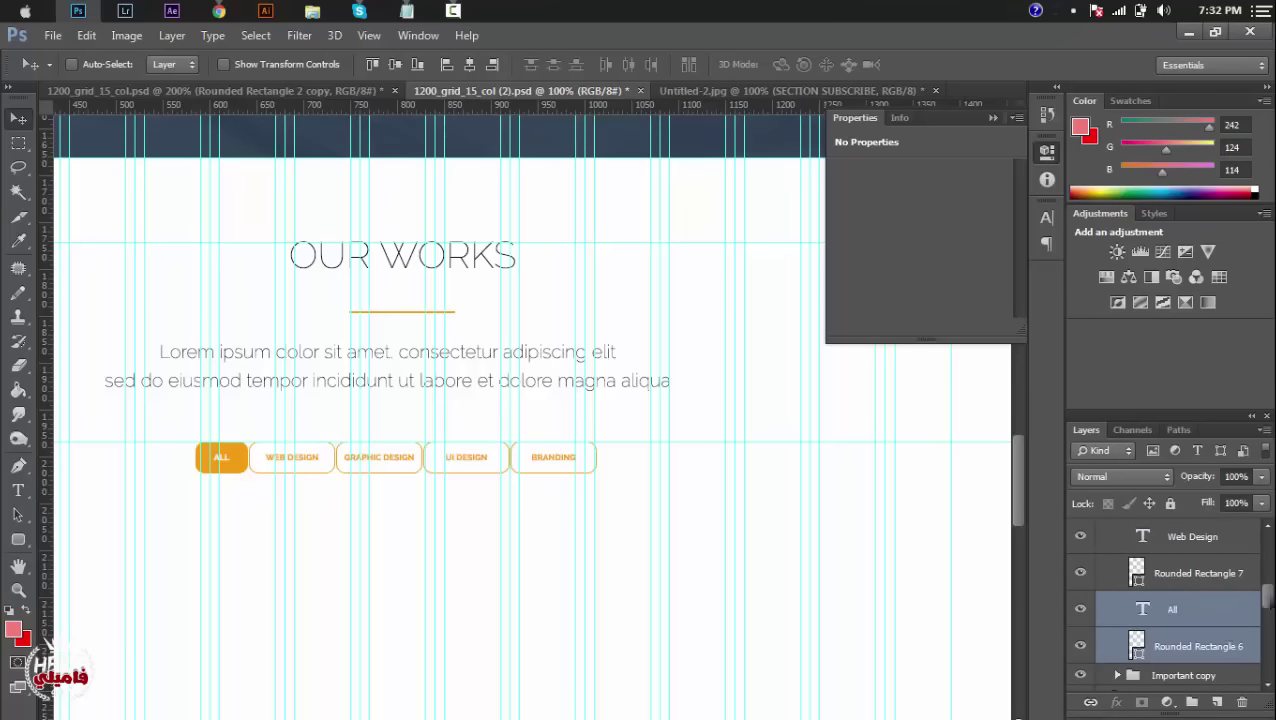
Collapse the Botton group and create a new layer group above it inside the Our Works section group.
{"action": "scroll", "coordinate": [1261, 556], "scroll_direction": "up", "scroll_amount": 5}
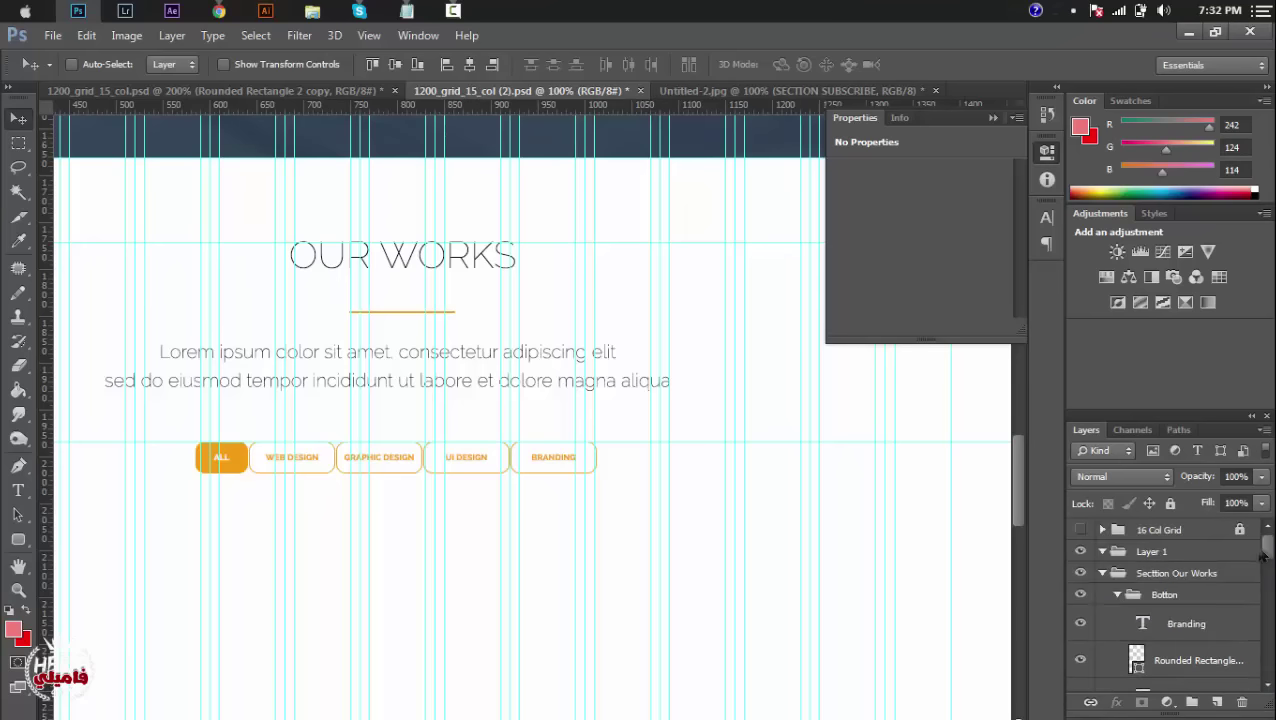
{"action": "left_click", "coordinate": [1118, 595]}
{"action": "left_click", "coordinate": [1131, 596]}
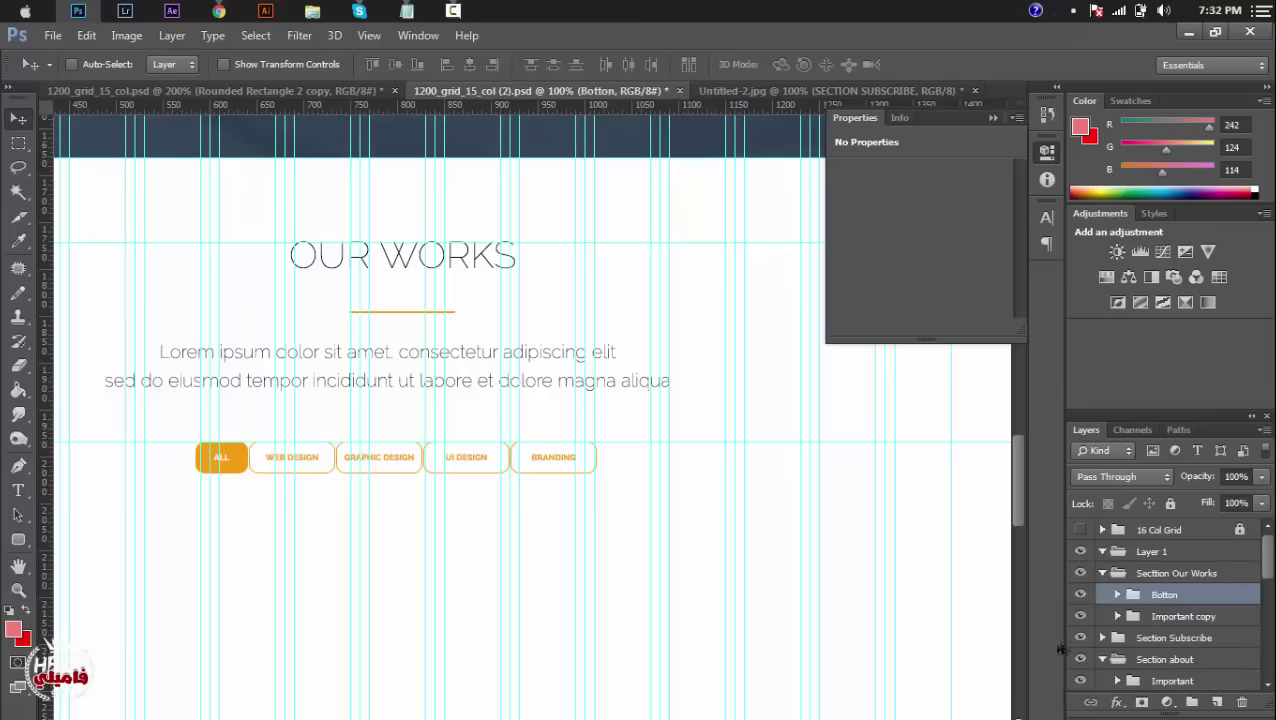
{"action": "left_click", "coordinate": [1192, 702]}
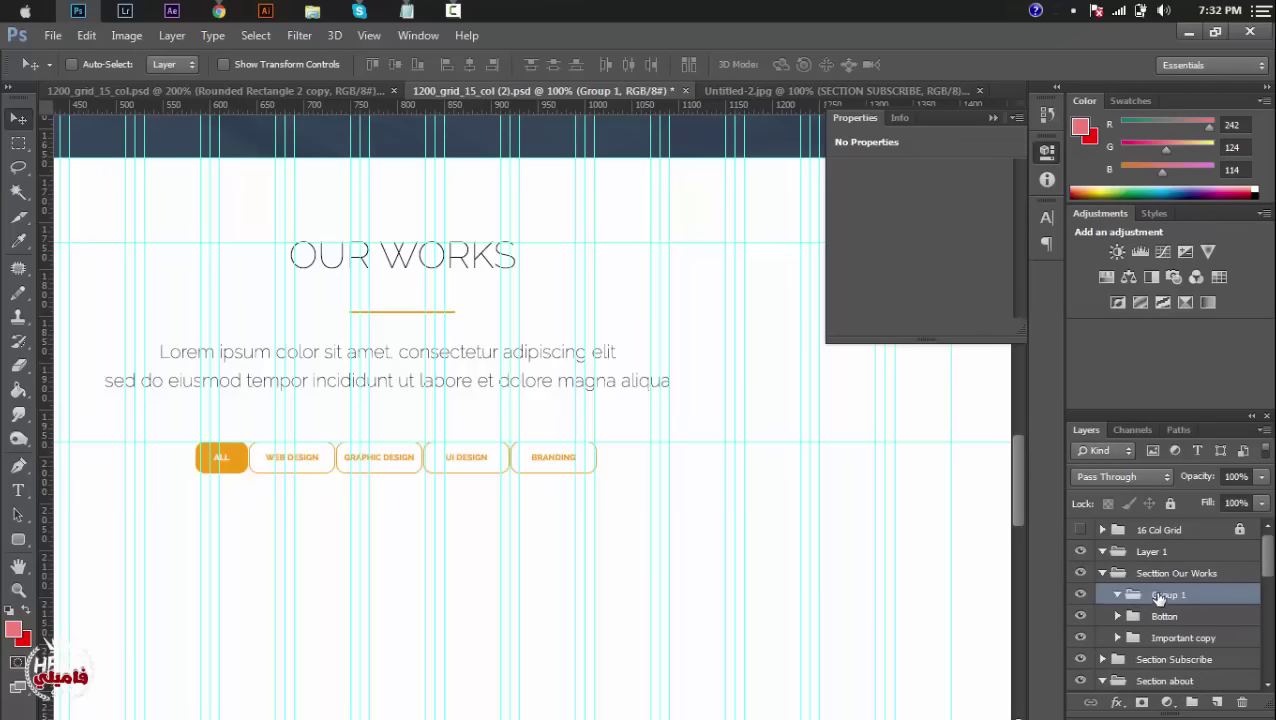
Rename the new group inside the Our Works section as Images.
{"action": "double_click", "coordinate": [1165, 595]}
{"action": "key", "text": "BackSpace"}
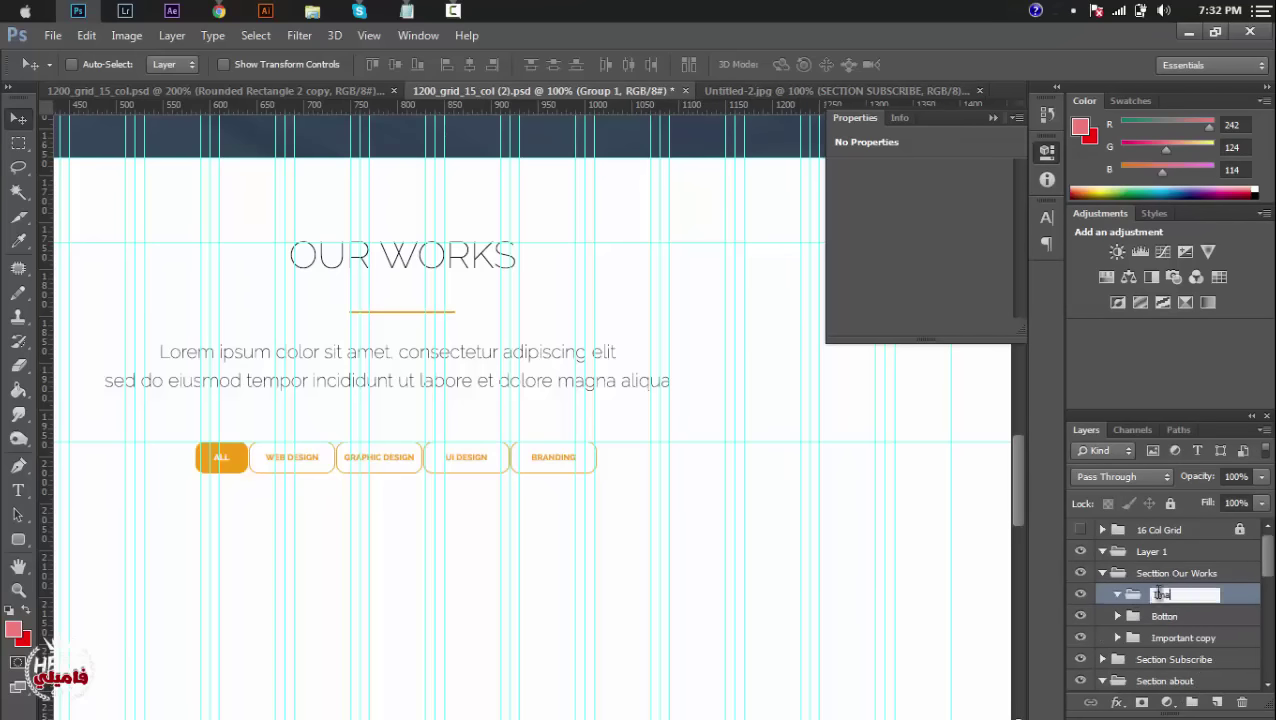
{"action": "key", "text": "Return"}
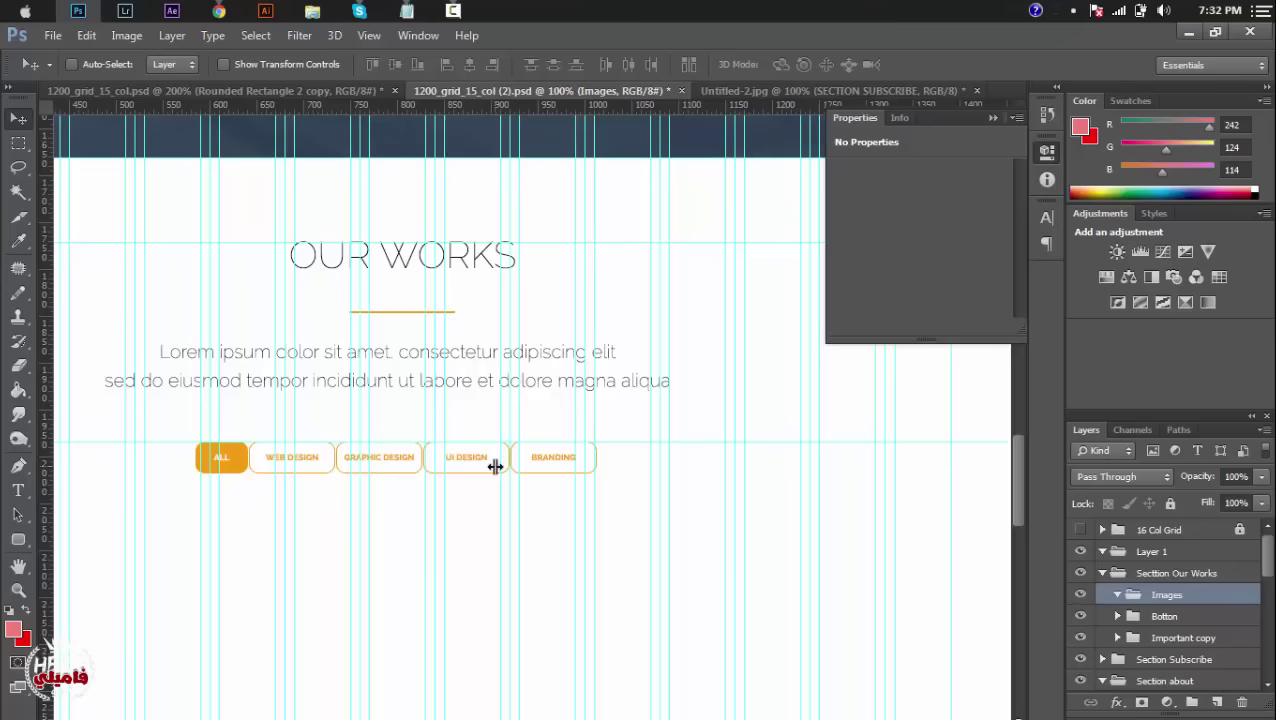
Measure 60 px down from the bottom edge of the filter buttons and place a horizontal guide at that distance.
{"action": "key", "text": "shift+Right"}
{"action": "key", "text": "shift+Right"}
{"action": "key", "text": "shift+Right"}
{"action": "key", "text": "shift+Right"}
{"action": "key", "text": "shift+Right"}
{"action": "key", "text": "shift+Right"}
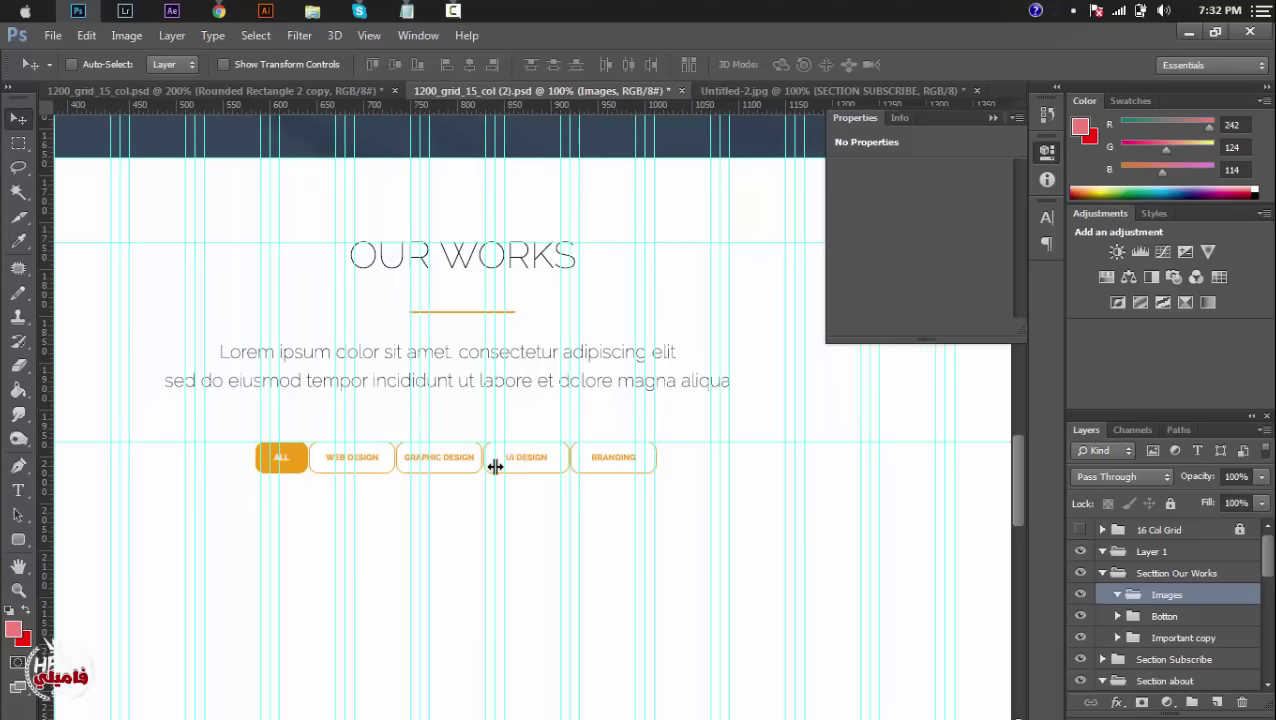
{"action": "left_click", "coordinate": [18, 541]}
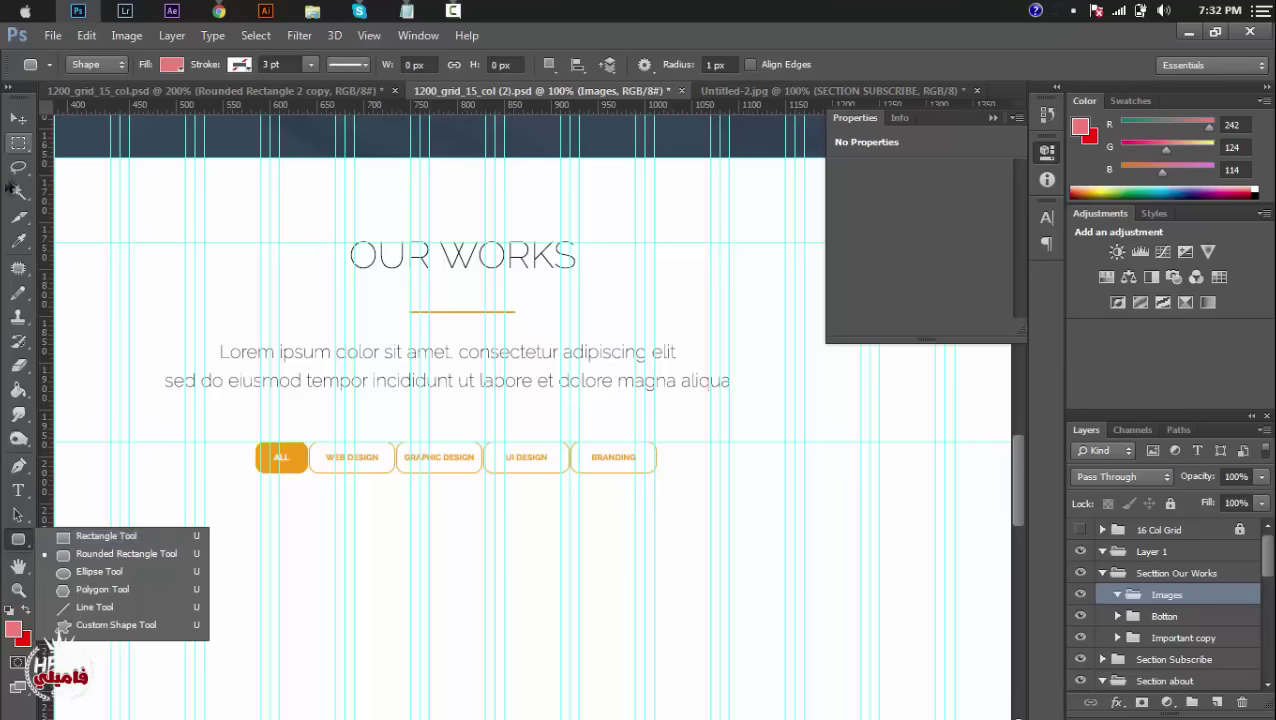
{"action": "left_click", "coordinate": [18, 241]}
{"action": "left_click", "coordinate": [95, 293]}
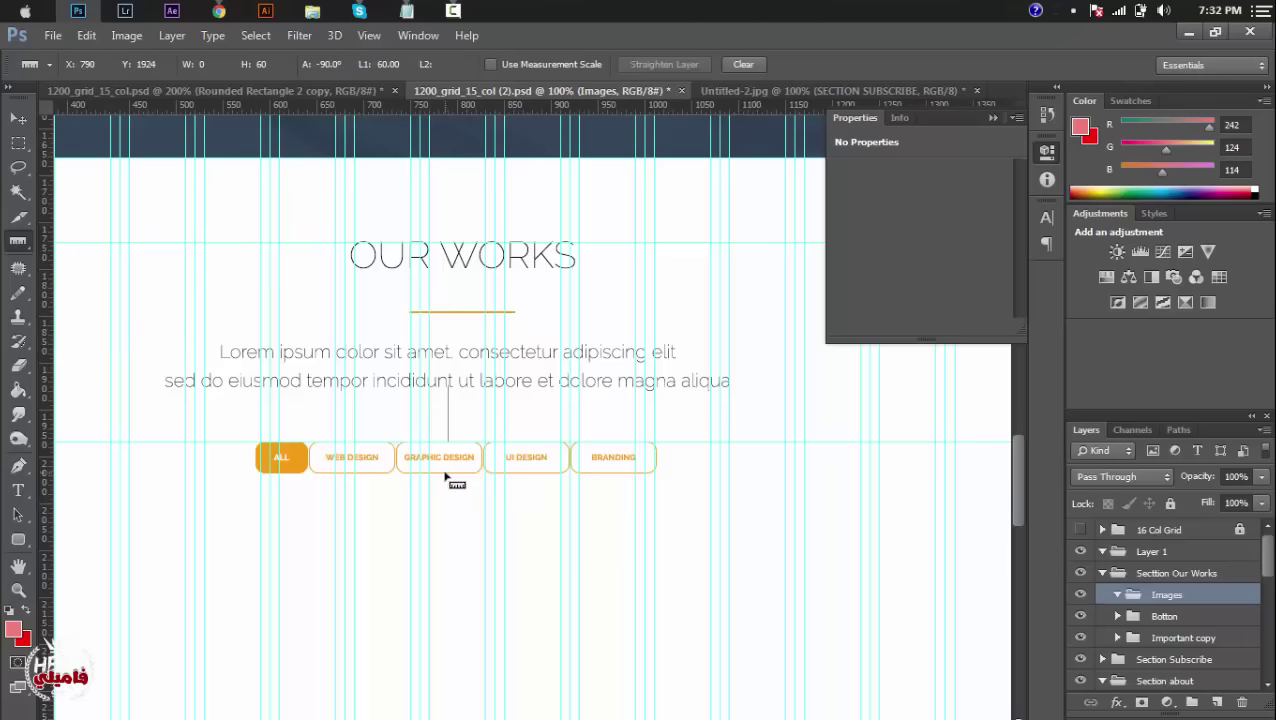
{"action": "left_click_drag", "start_coordinate": [446, 477], "coordinate": [446, 506]}
{"action": "left_click_drag", "start_coordinate": [487, 122], "coordinate": [481, 526]}
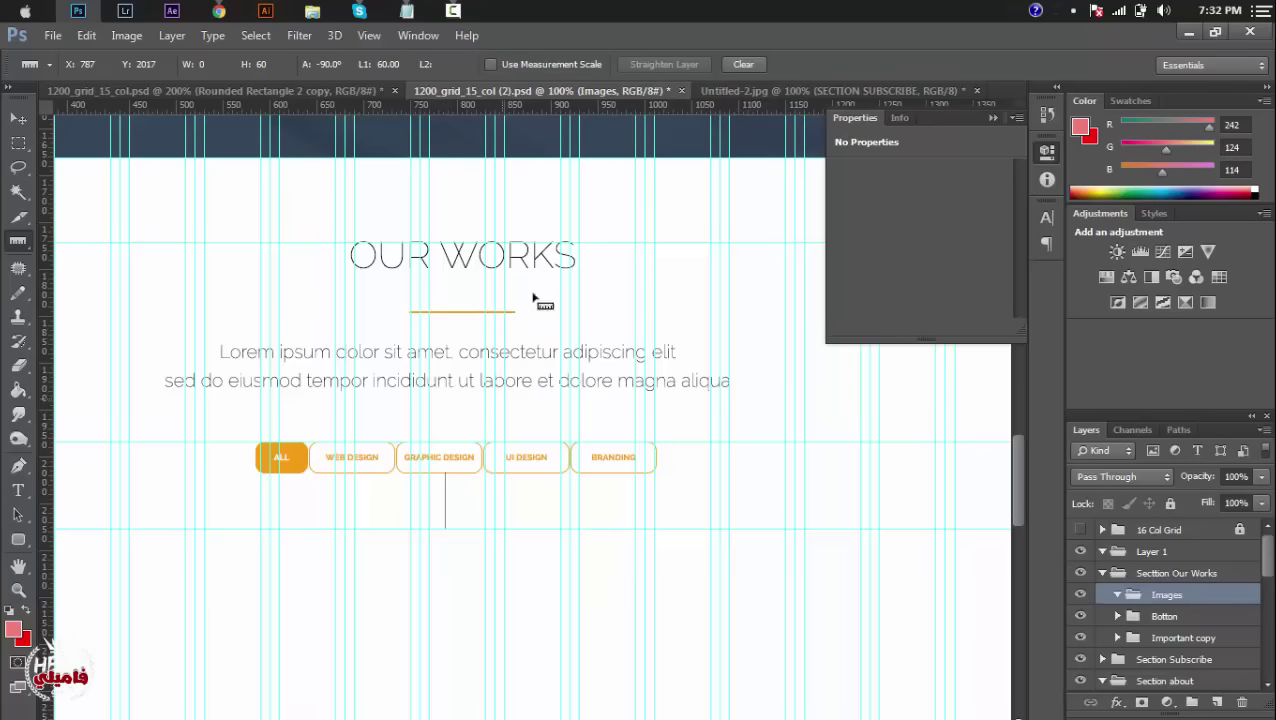
Check the image width and height in the text notes and return to the mockup with the Rectangle tool active.
{"action": "left_click", "coordinate": [406, 10]}
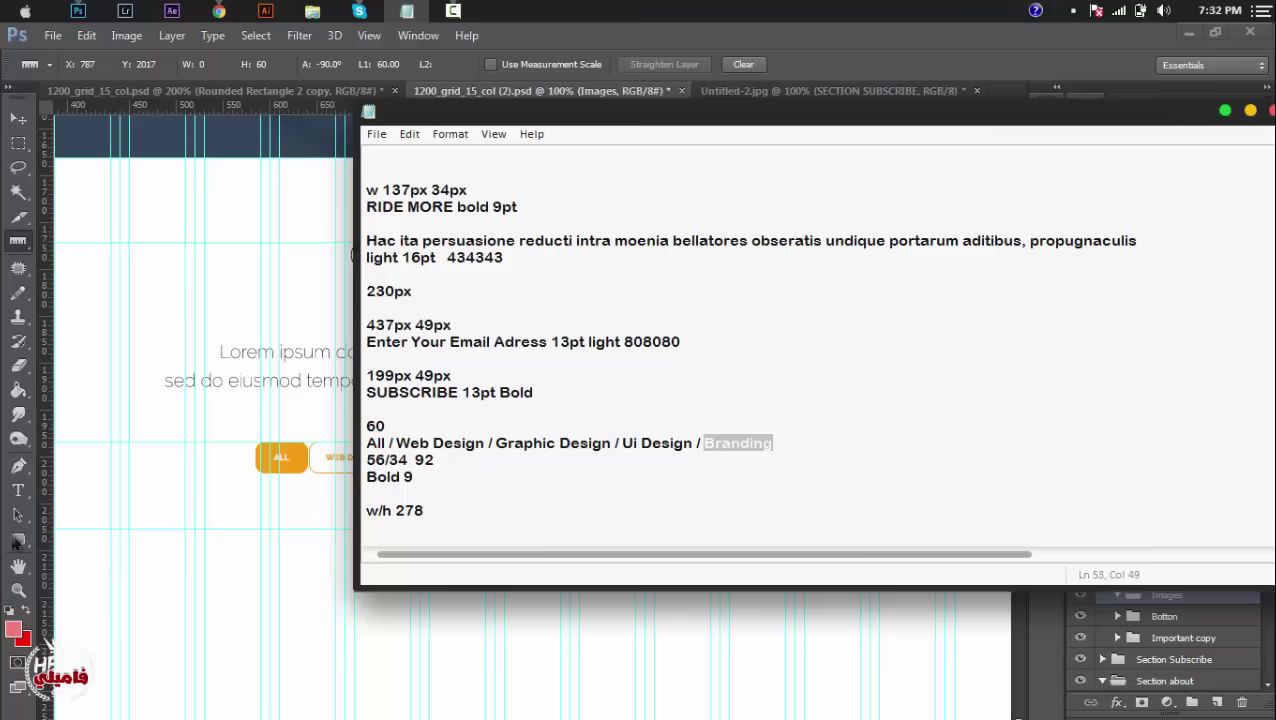
{"action": "left_click", "coordinate": [17, 540]}
{"action": "left_click_drag", "start_coordinate": [17, 540], "coordinate": [108, 540]}
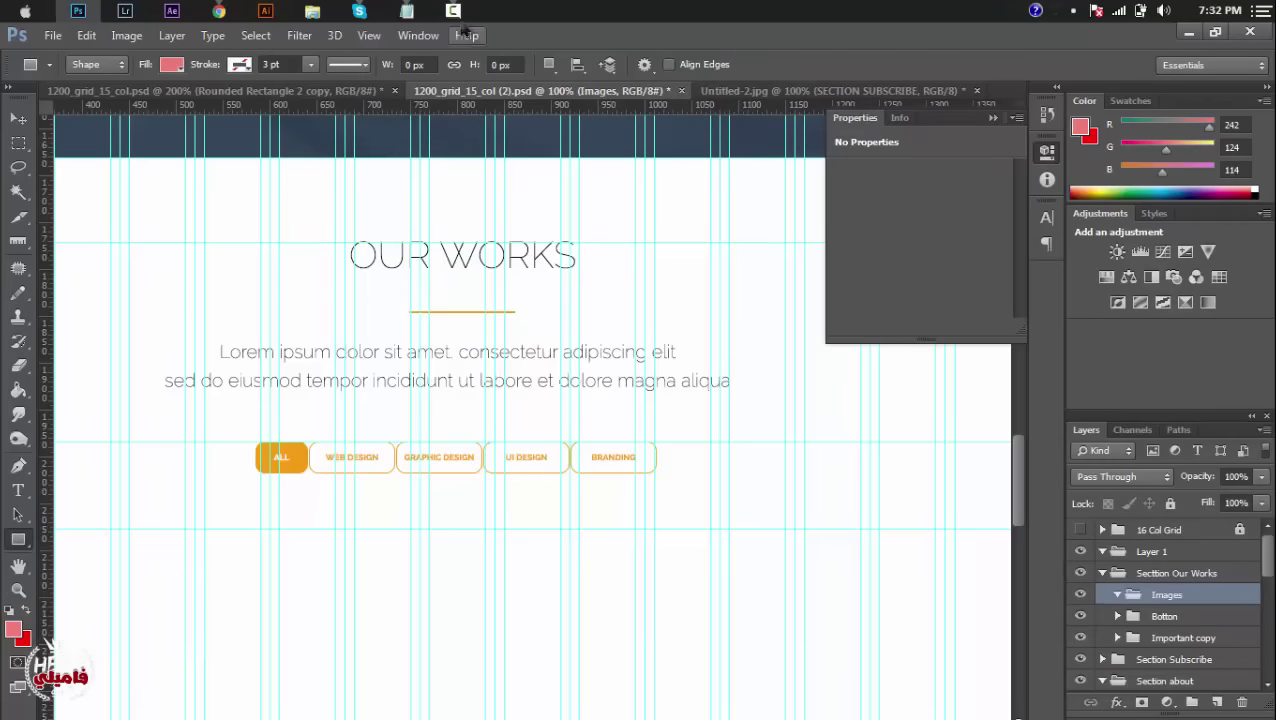
{"action": "left_click", "coordinate": [407, 11]}
{"action": "left_click", "coordinate": [407, 11]}
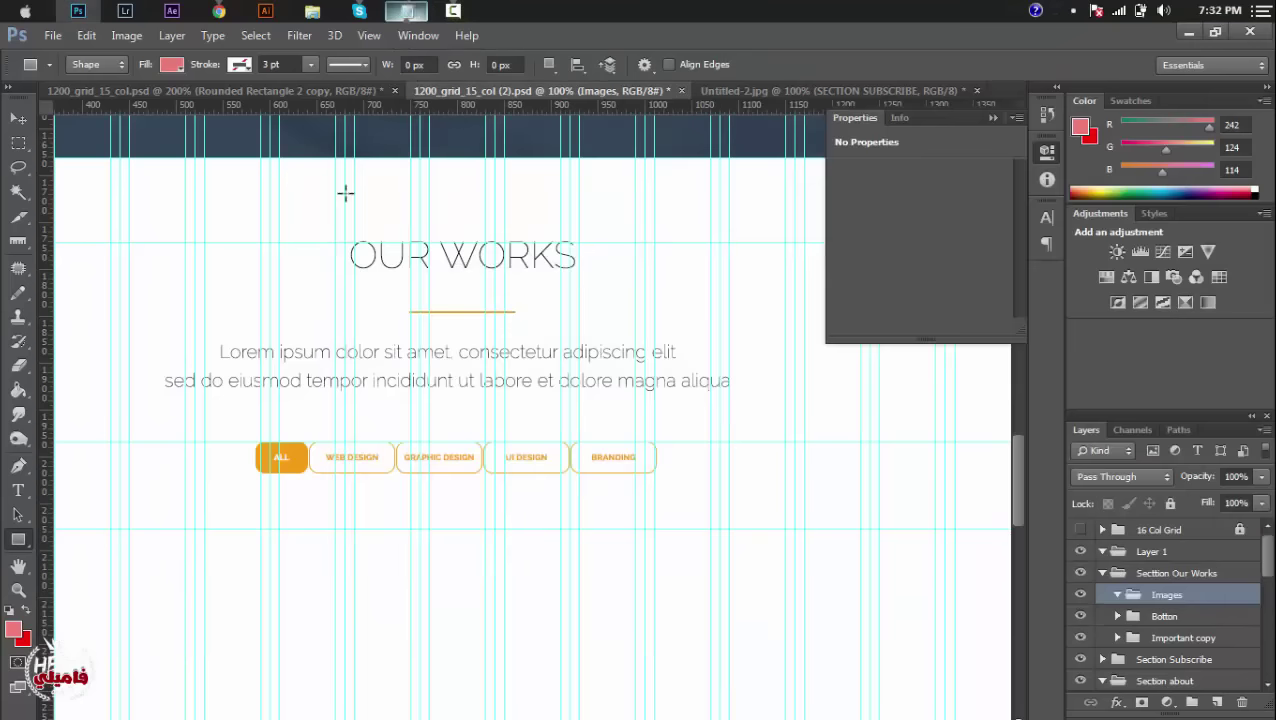
{"action": "left_click", "coordinate": [167, 595]}
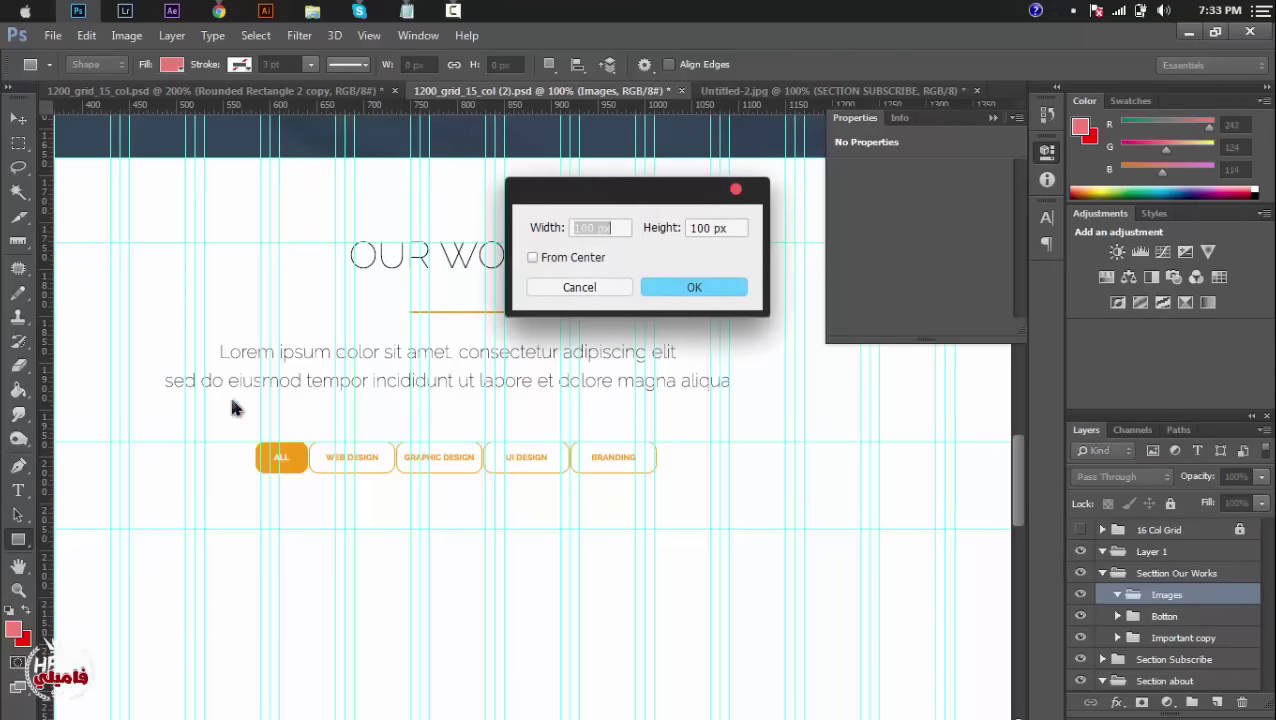
{"action": "left_click", "coordinate": [558, 287]}
Create a 278 × 278 px rectangle below the filter buttons in the Images group.
{"action": "right_click", "coordinate": [18, 539]}
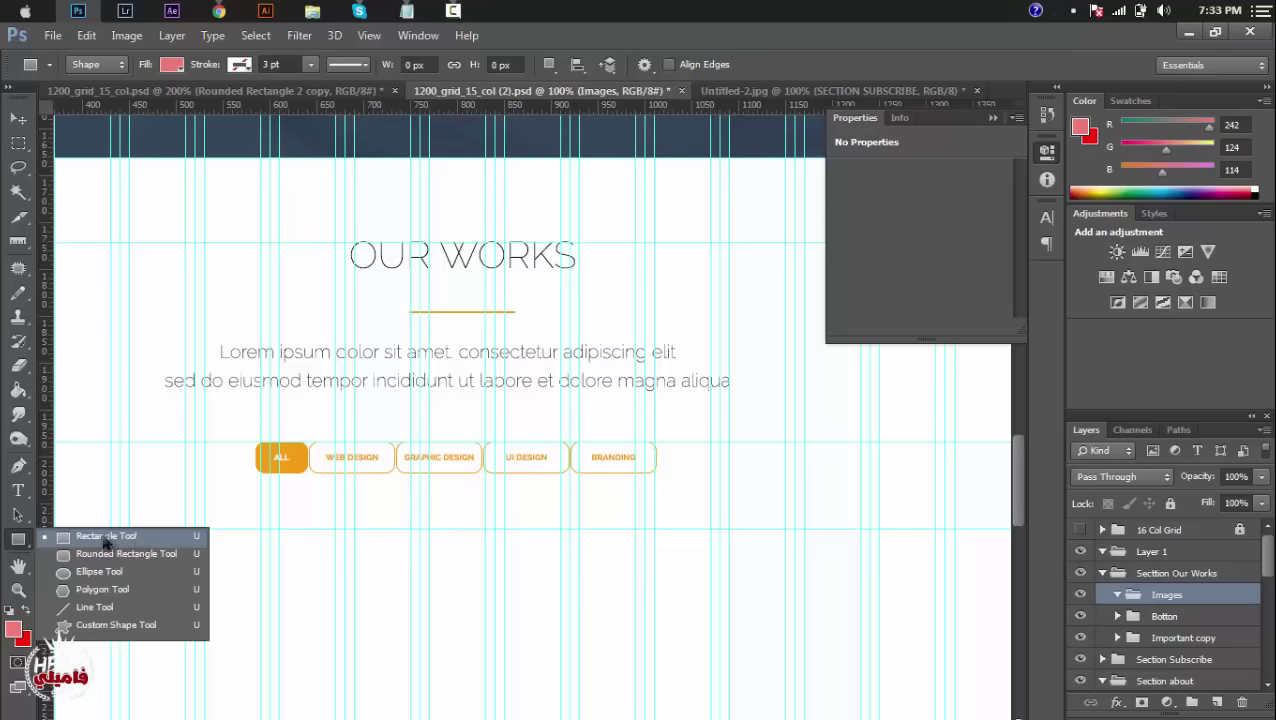
{"action": "left_click", "coordinate": [140, 545]}
{"action": "left_click", "coordinate": [252, 605]}
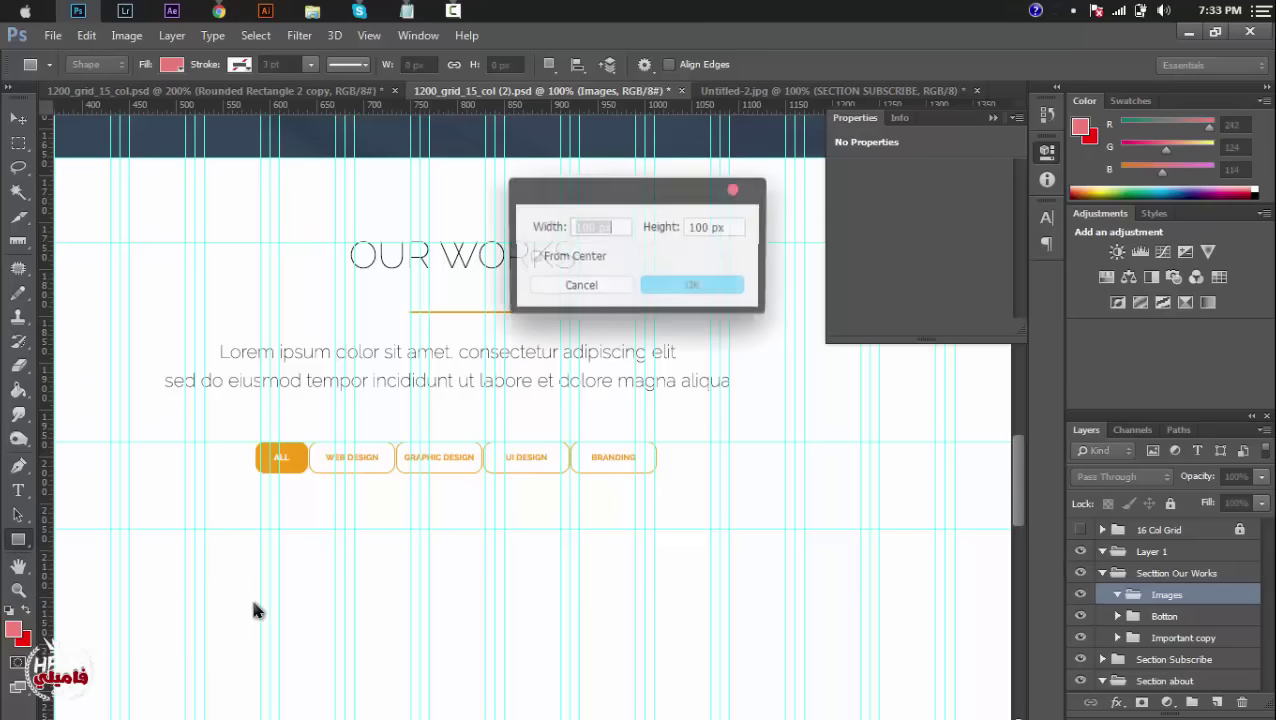
{"action": "type", "text": "278"}
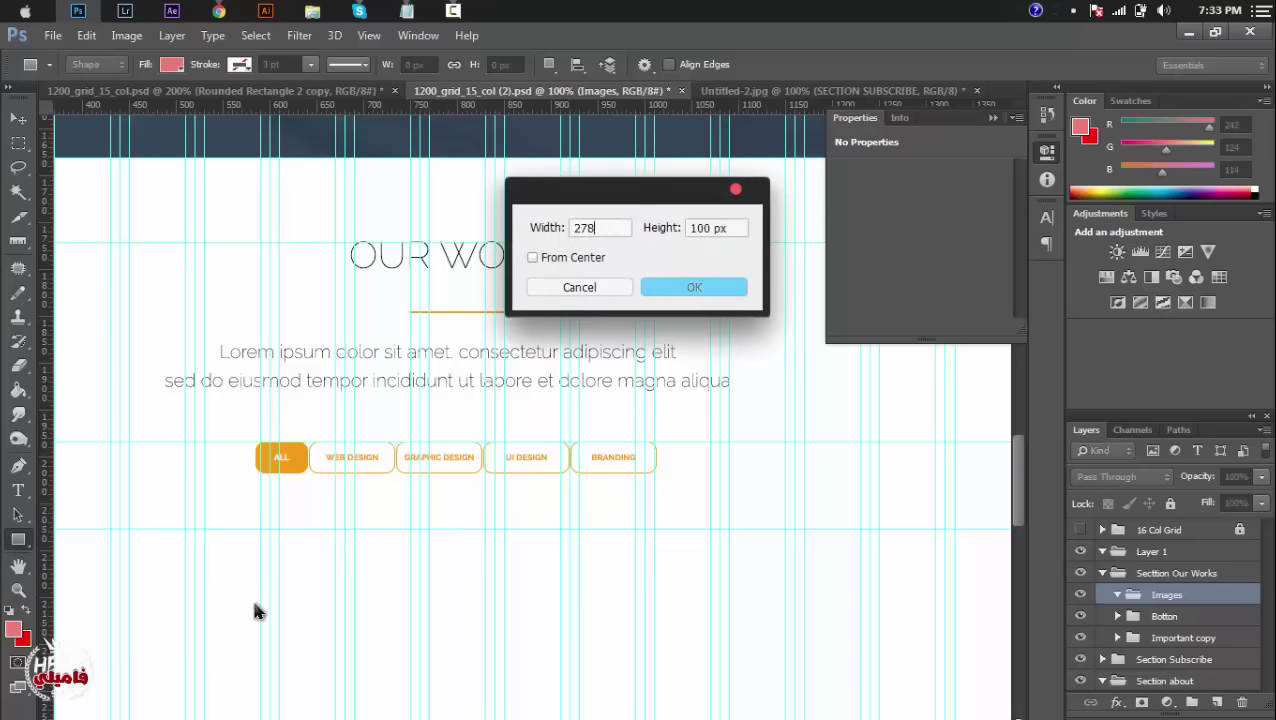
{"action": "key", "text": "Tab"}
{"action": "type", "text": "27"}
{"action": "key", "text": "Return"}
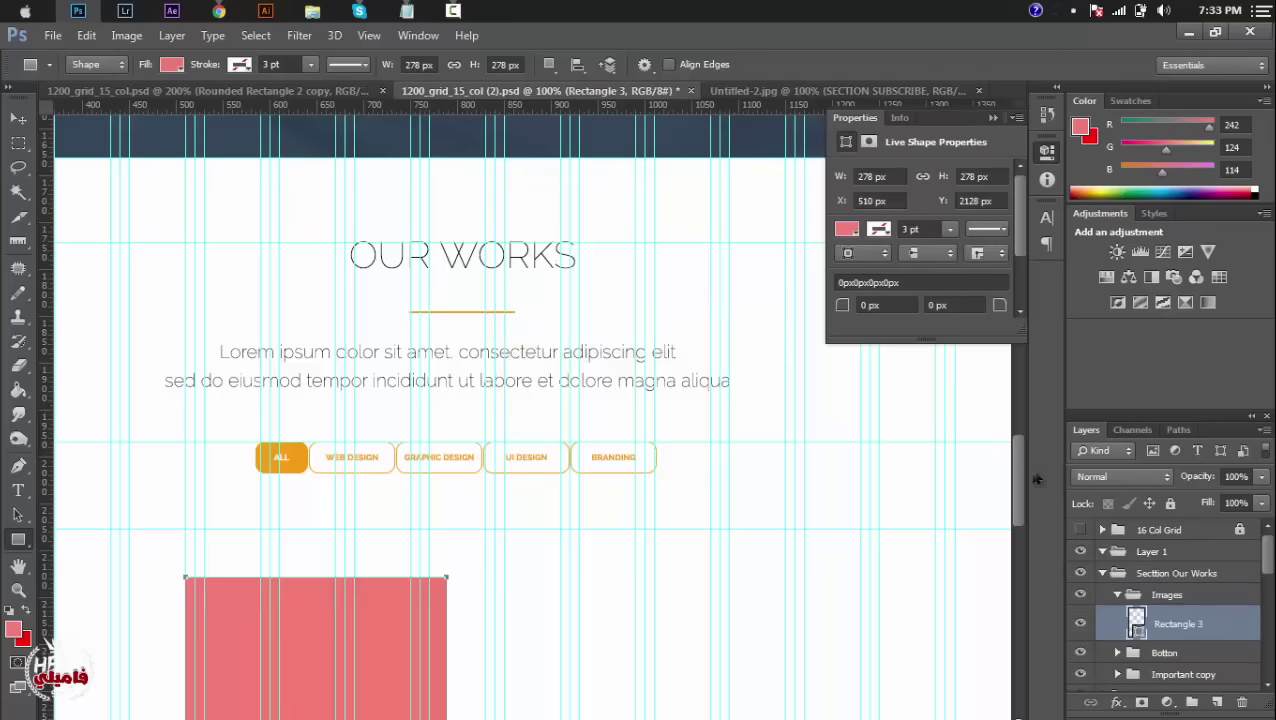
Move the square to X 211 px, Y 2077 px, against the grid's first vertical guide and the new horizontal guide.
{"action": "left_click_drag", "start_coordinate": [1022, 493], "coordinate": [1022, 520]}
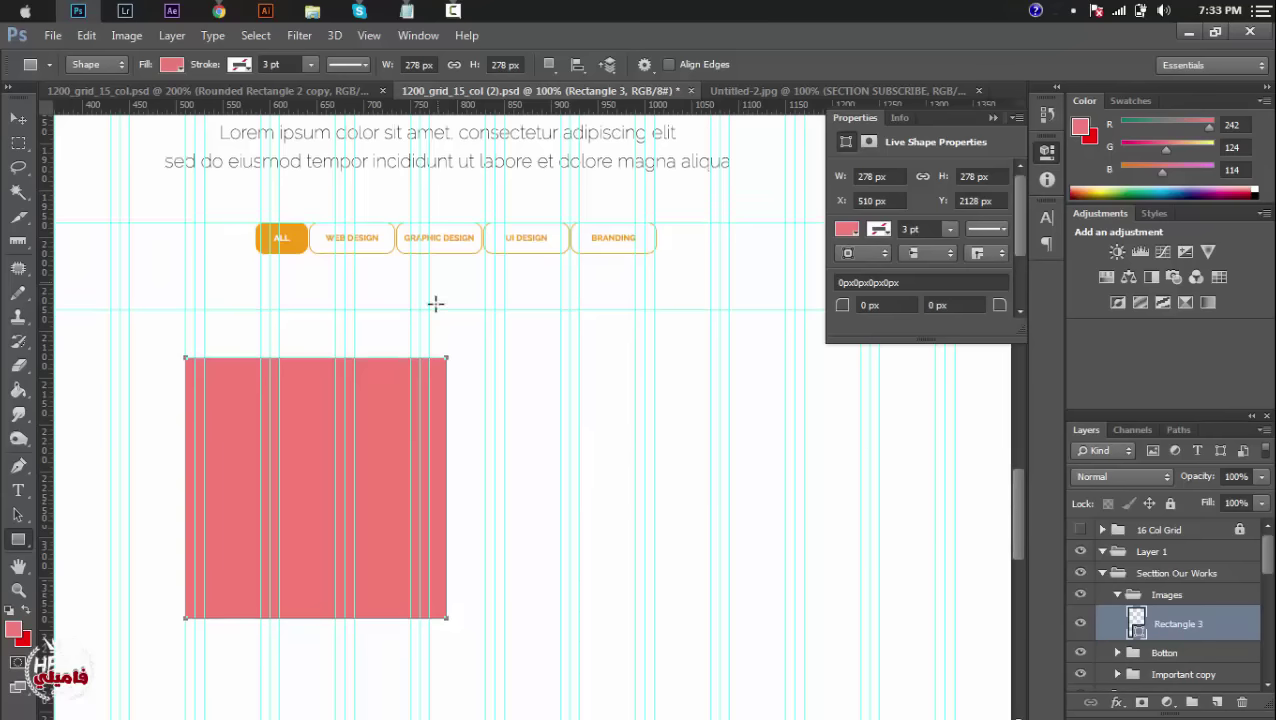
{"action": "scroll", "coordinate": [356, 441], "scroll_direction": "left", "scroll_amount": 6}
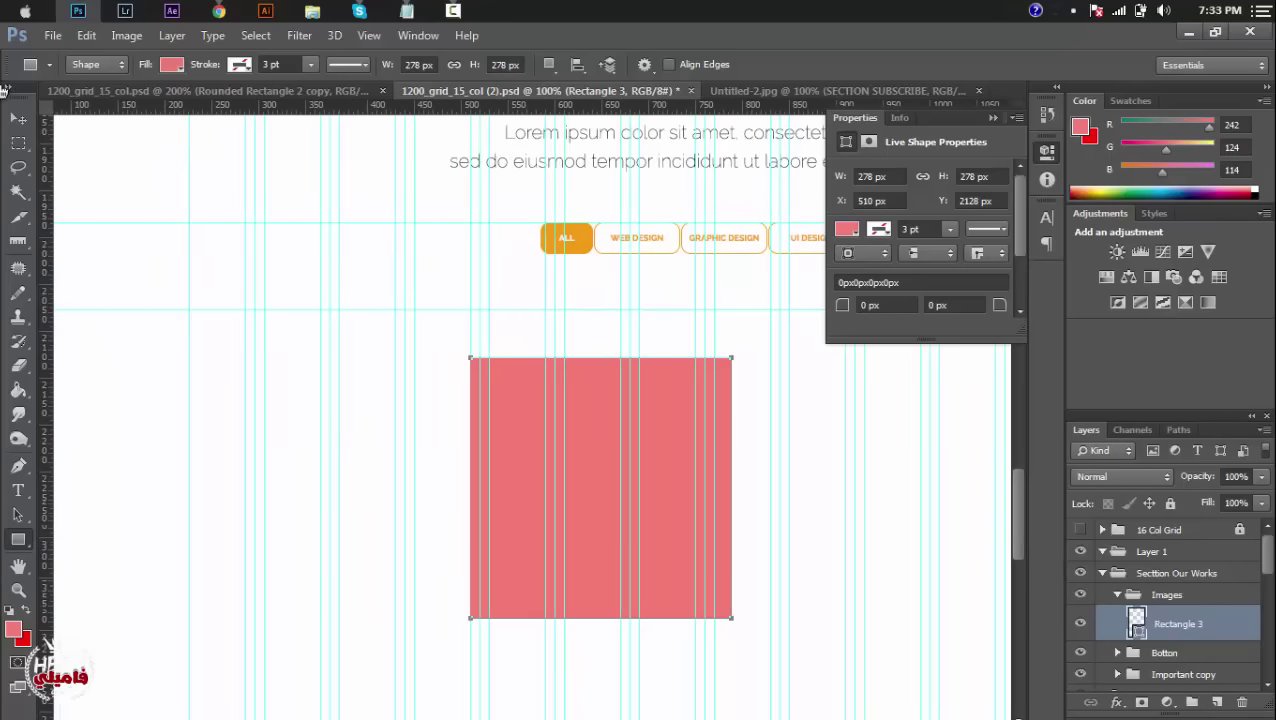
{"action": "left_click", "coordinate": [18, 119]}
{"action": "left_click_drag", "start_coordinate": [604, 402], "coordinate": [322, 353]}
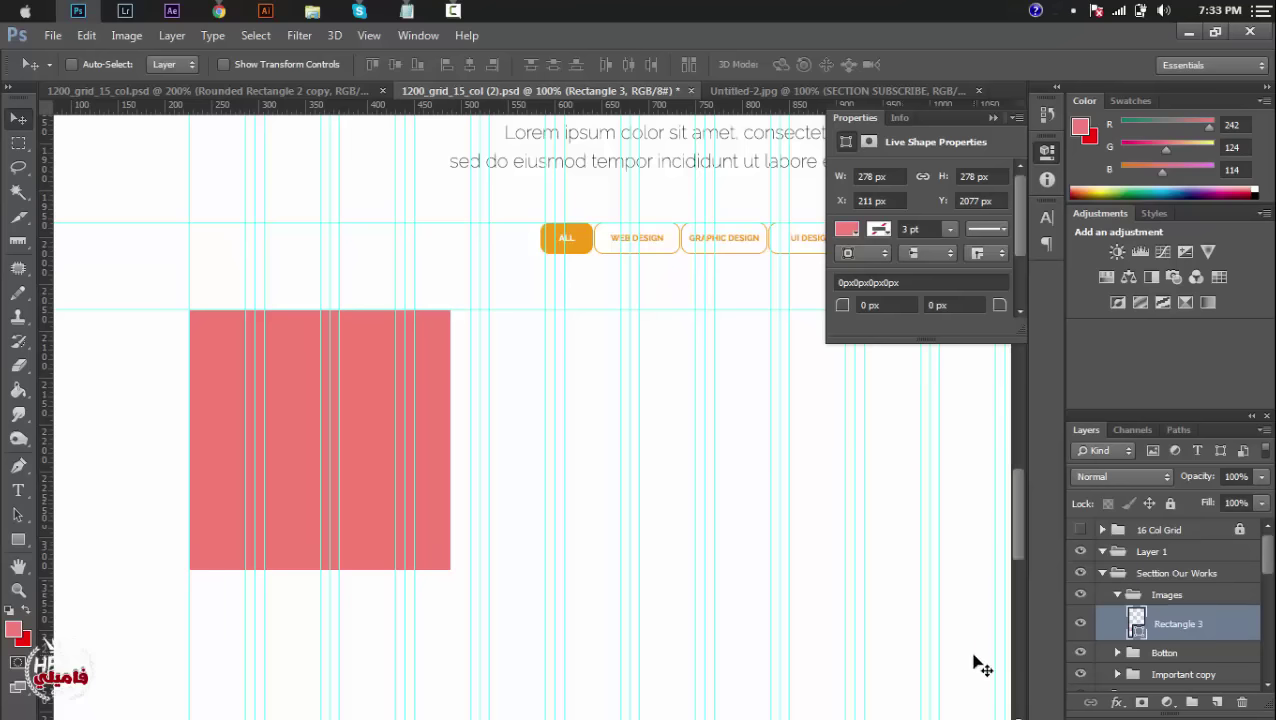
{"action": "right_click", "coordinate": [1197, 623]}
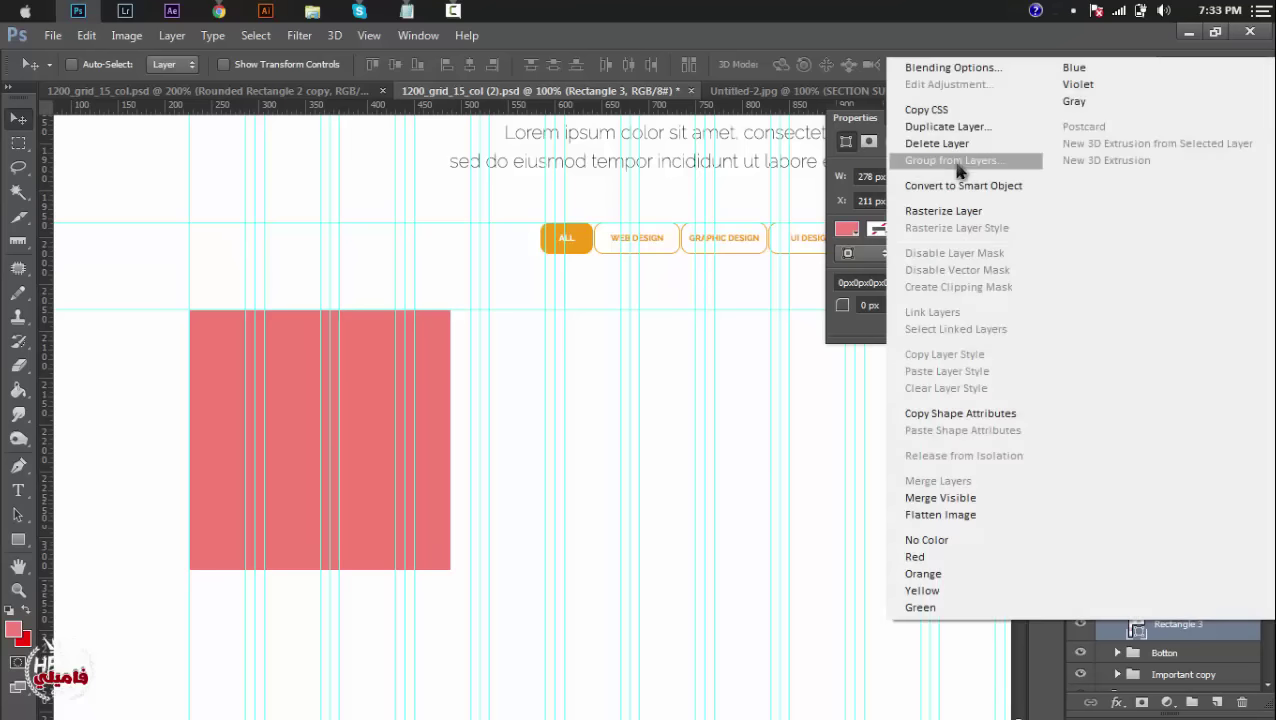
{"action": "key", "text": "Escape"}
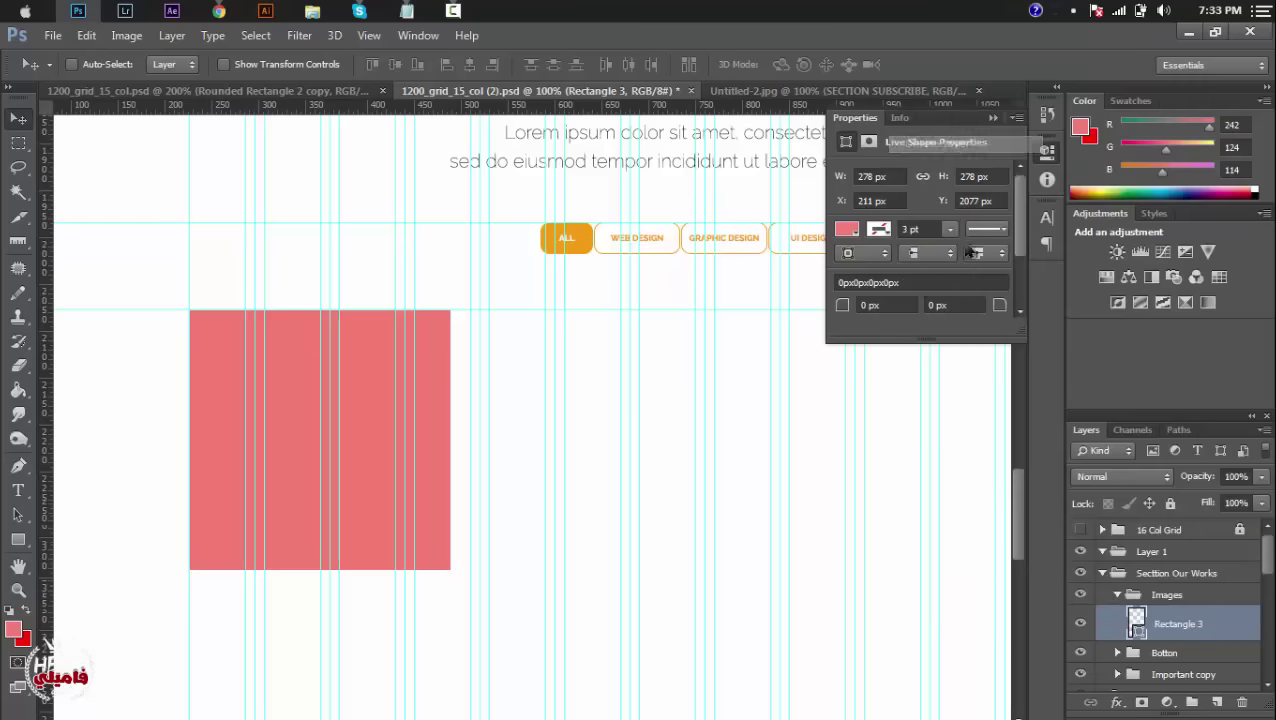
{"action": "key", "text": "Delete"}
{"action": "key", "text": "Return"}
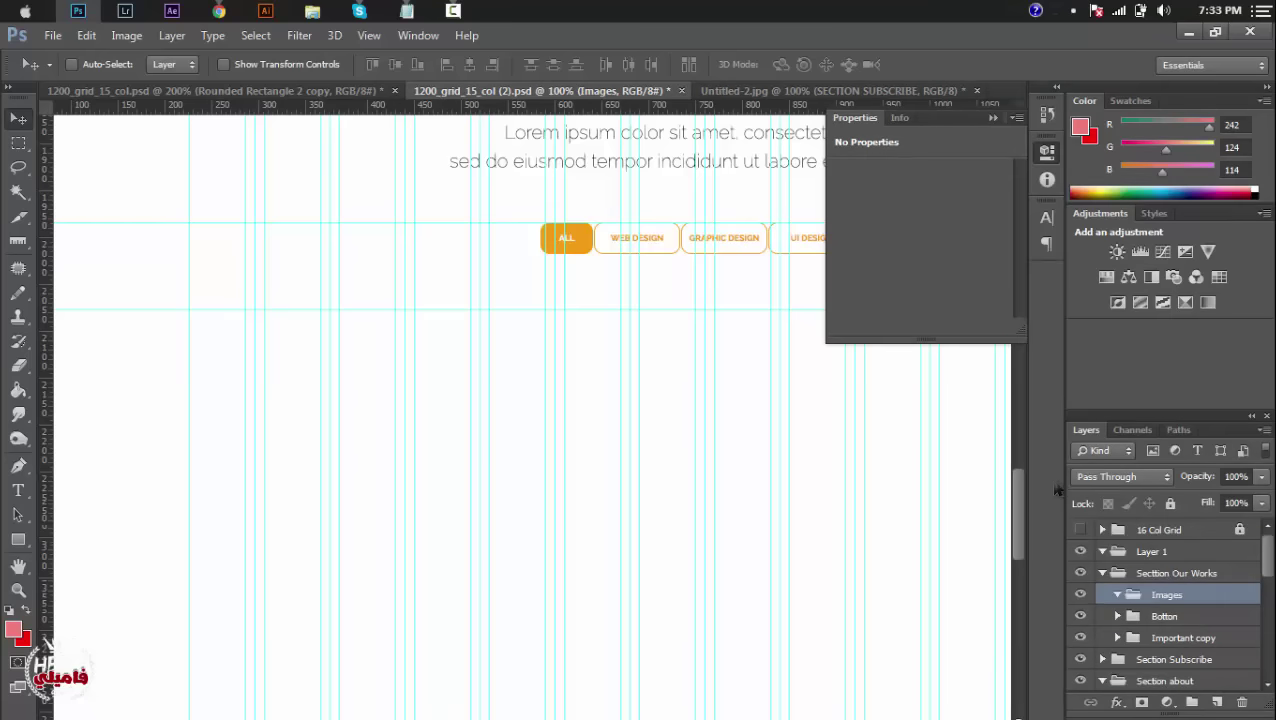
{"action": "key", "text": "ctrl+z"}
Duplicate the Rectangle 3 square three times inside the Images group, keeping the default copy names.
{"action": "right_click", "coordinate": [1200, 618]}
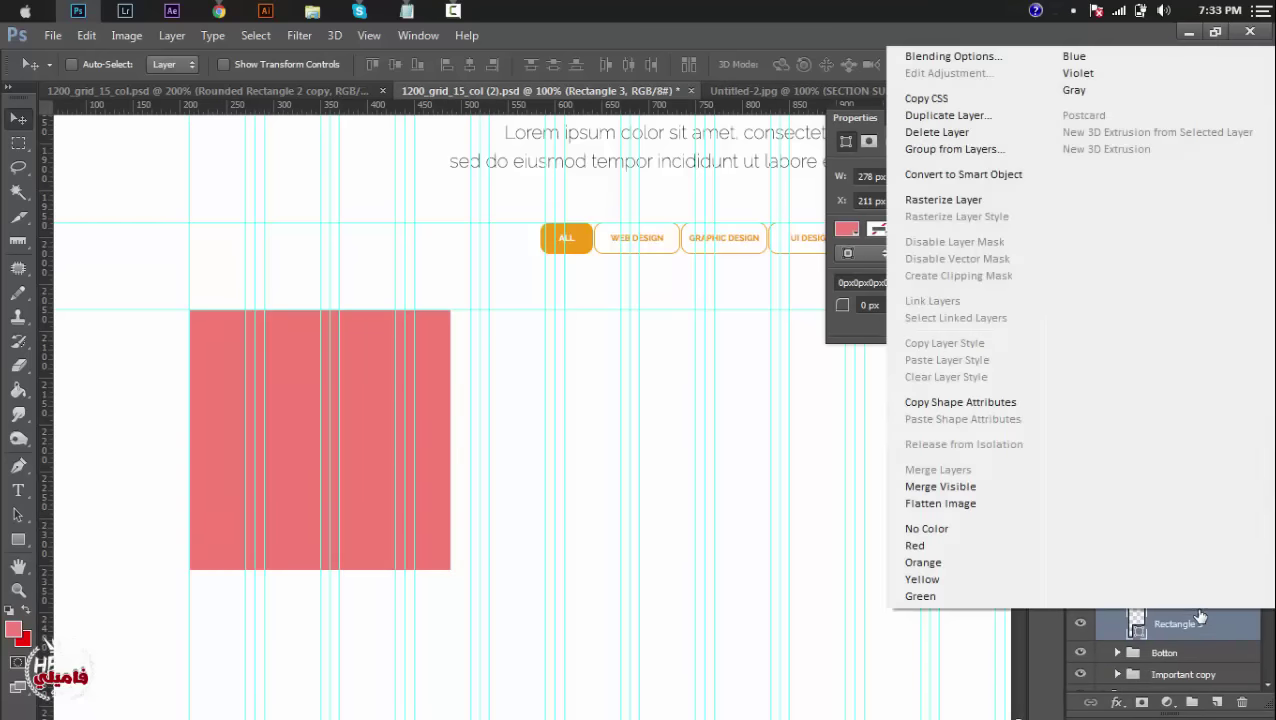
{"action": "left_click", "coordinate": [967, 128]}
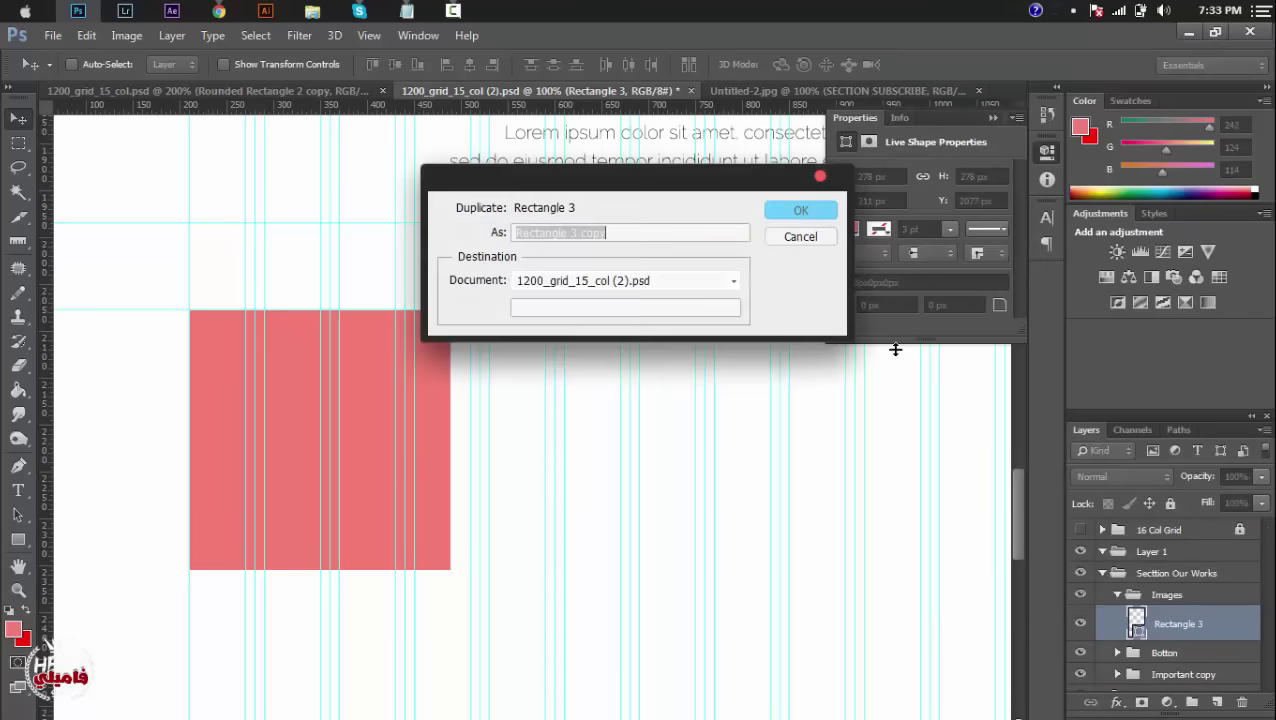
{"action": "left_click", "coordinate": [784, 214]}
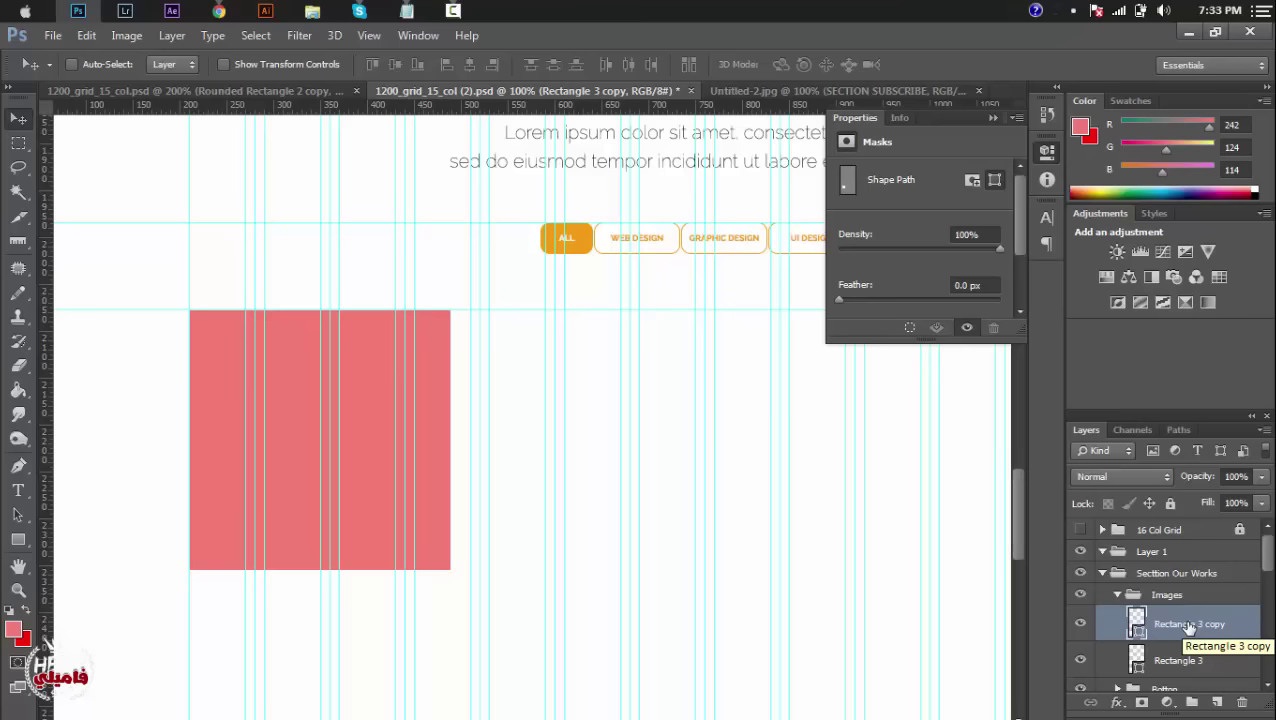
{"action": "key", "text": "ctrl+j"}
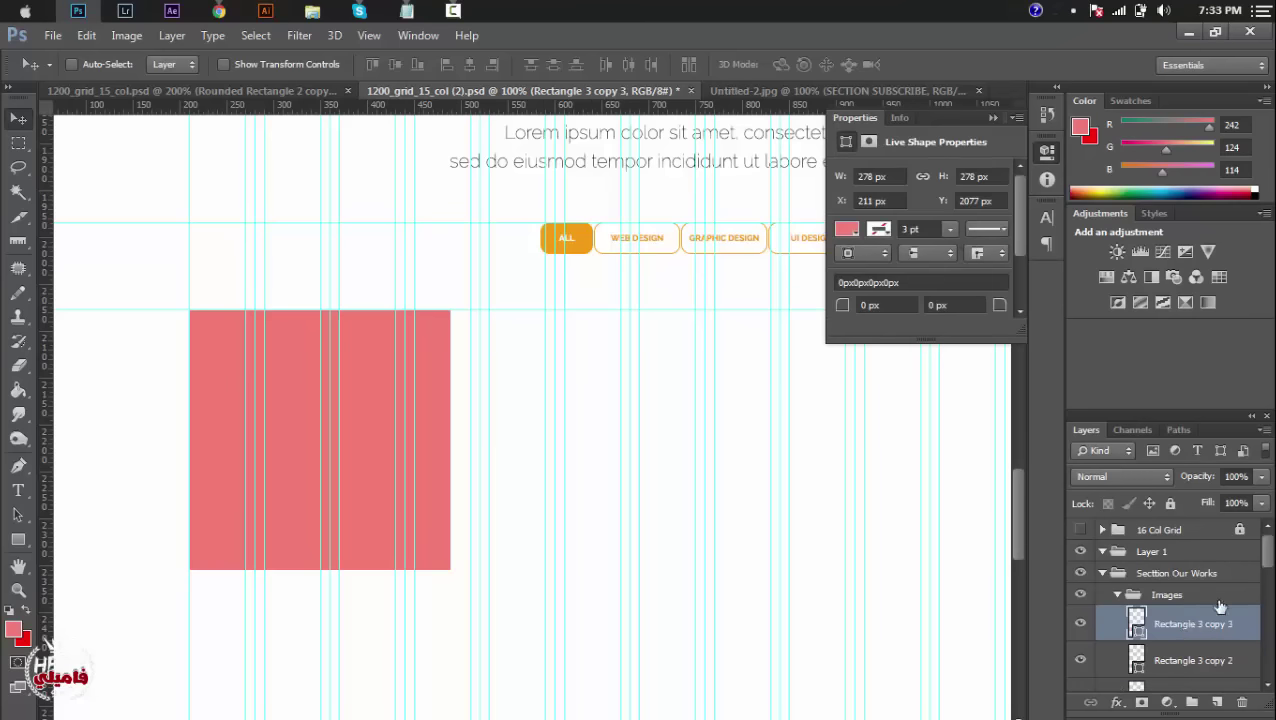
{"action": "scroll", "coordinate": [1270, 569], "scroll_direction": "down", "scroll_amount": 3}
{"action": "scroll", "coordinate": [1270, 569], "scroll_direction": "up", "scroll_amount": 2}
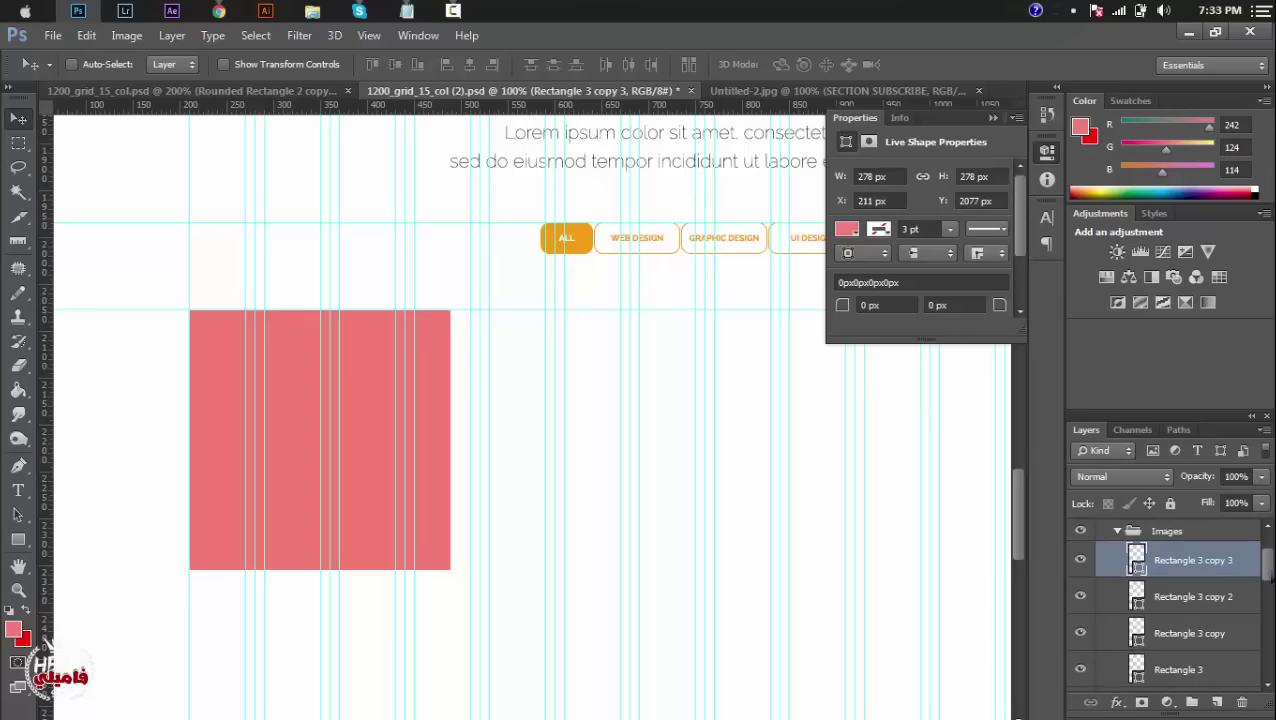
{"action": "left_click", "coordinate": [412, 11]}
{"action": "left_click", "coordinate": [415, 11]}
{"action": "scroll", "coordinate": [607, 441], "scroll_direction": "right", "scroll_amount": 5}
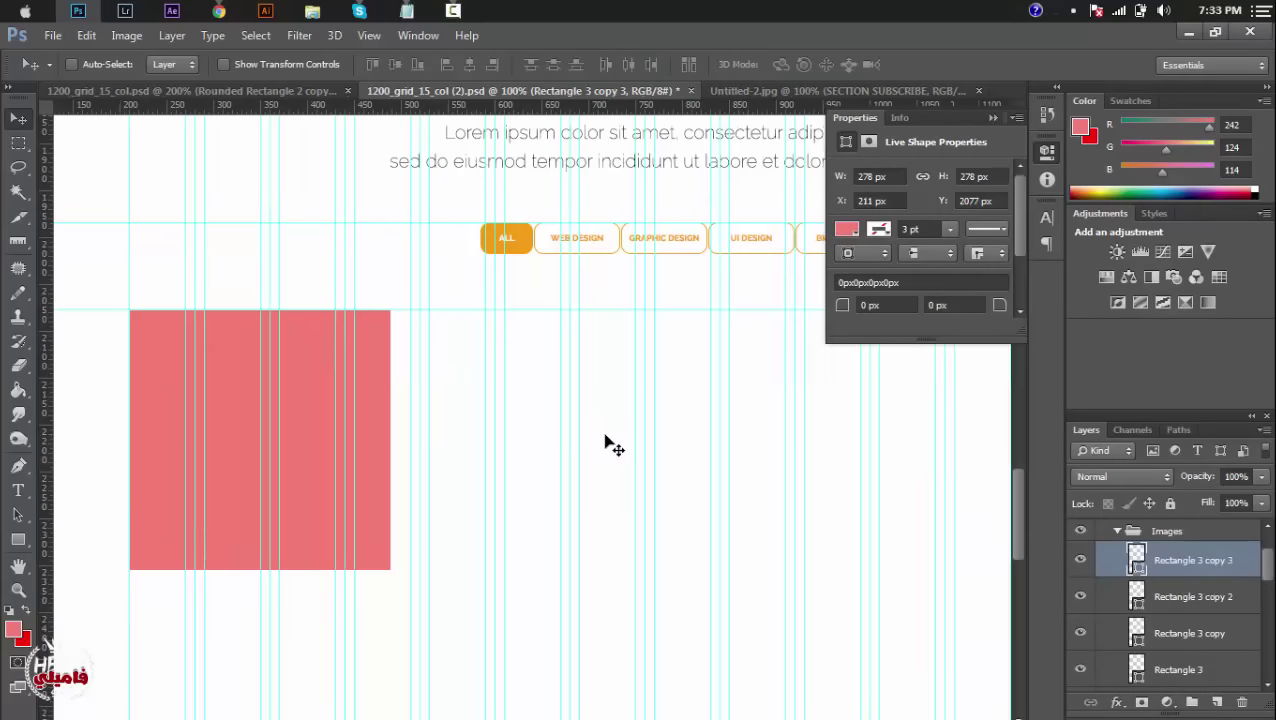
{"action": "scroll", "coordinate": [607, 441], "scroll_direction": "right", "scroll_amount": 2}
{"action": "scroll", "coordinate": [607, 441], "scroll_direction": "right", "scroll_amount": 5}
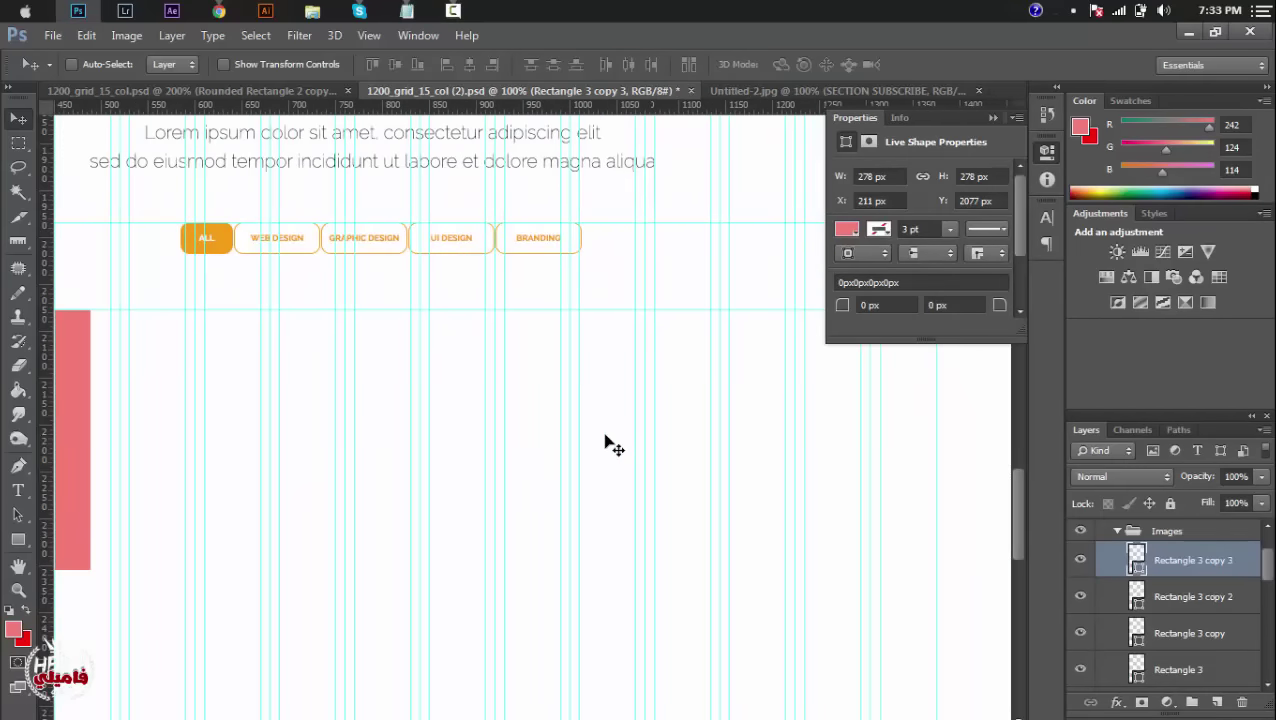
{"action": "left_click_drag", "start_coordinate": [75, 350], "coordinate": [836, 380]}
{"action": "key", "text": "Escape"}
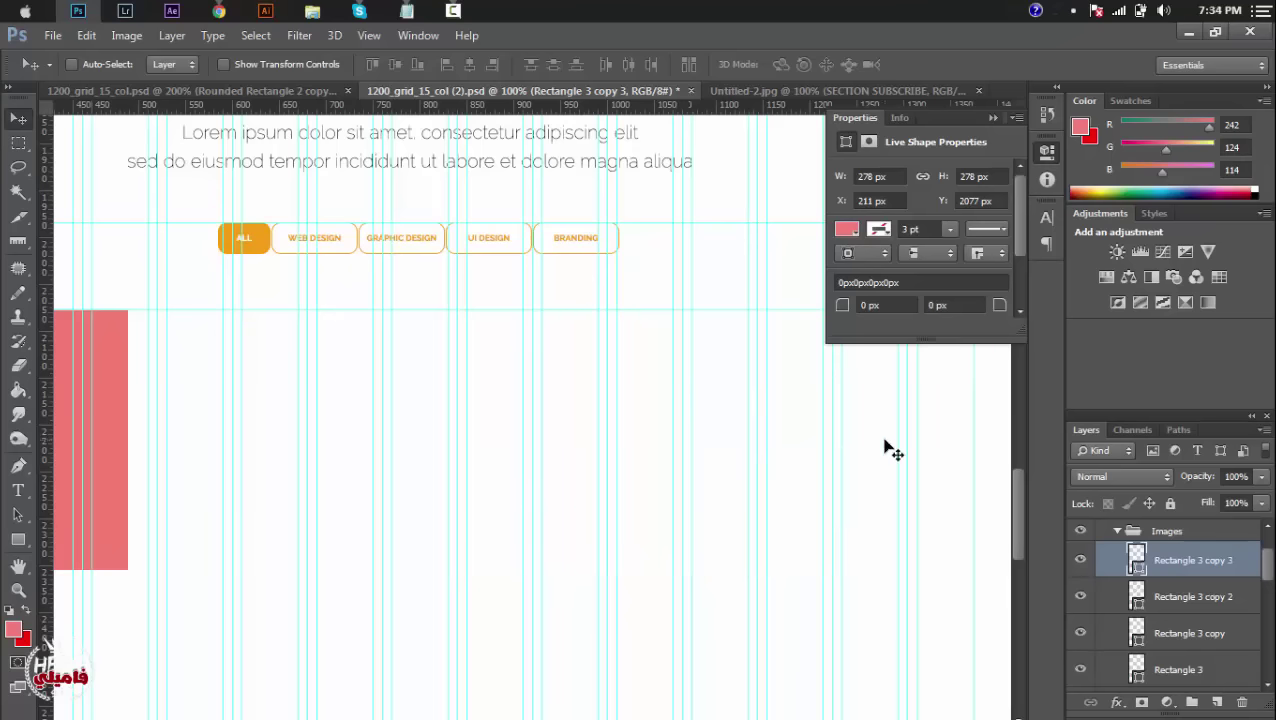
{"action": "key", "text": "ctrl+z"}
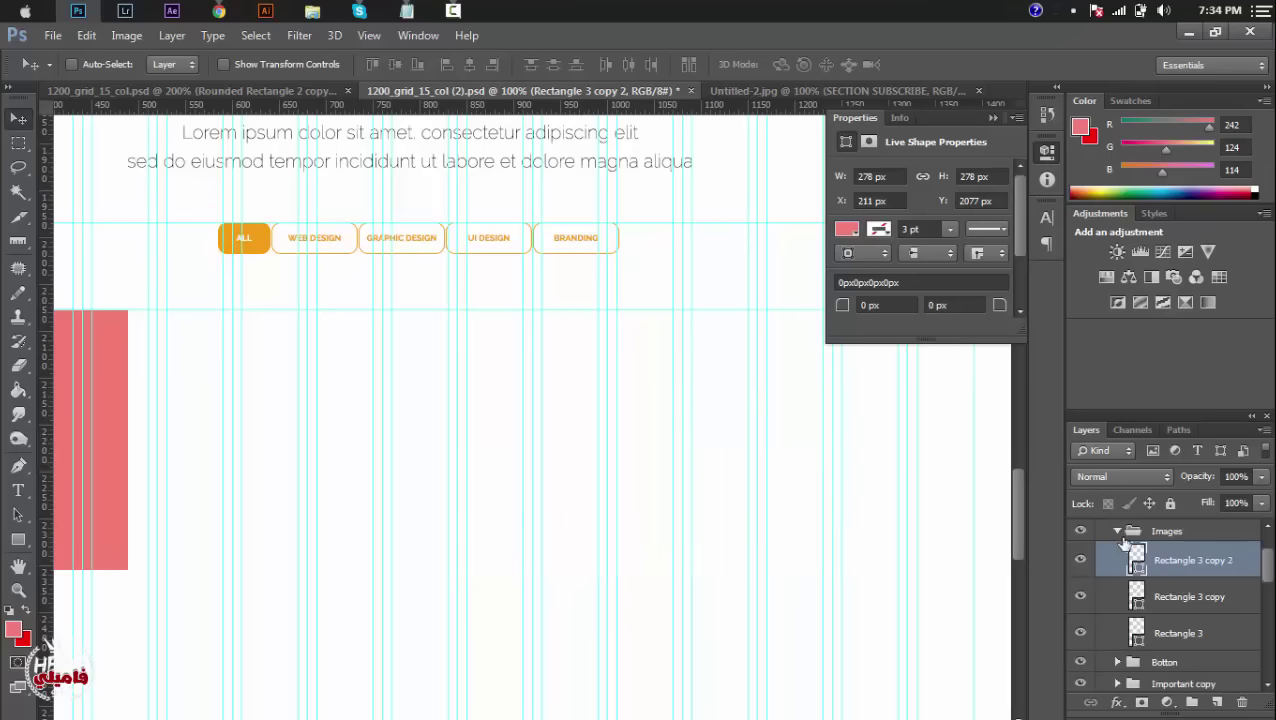
{"action": "key", "text": "ctrl+j"}
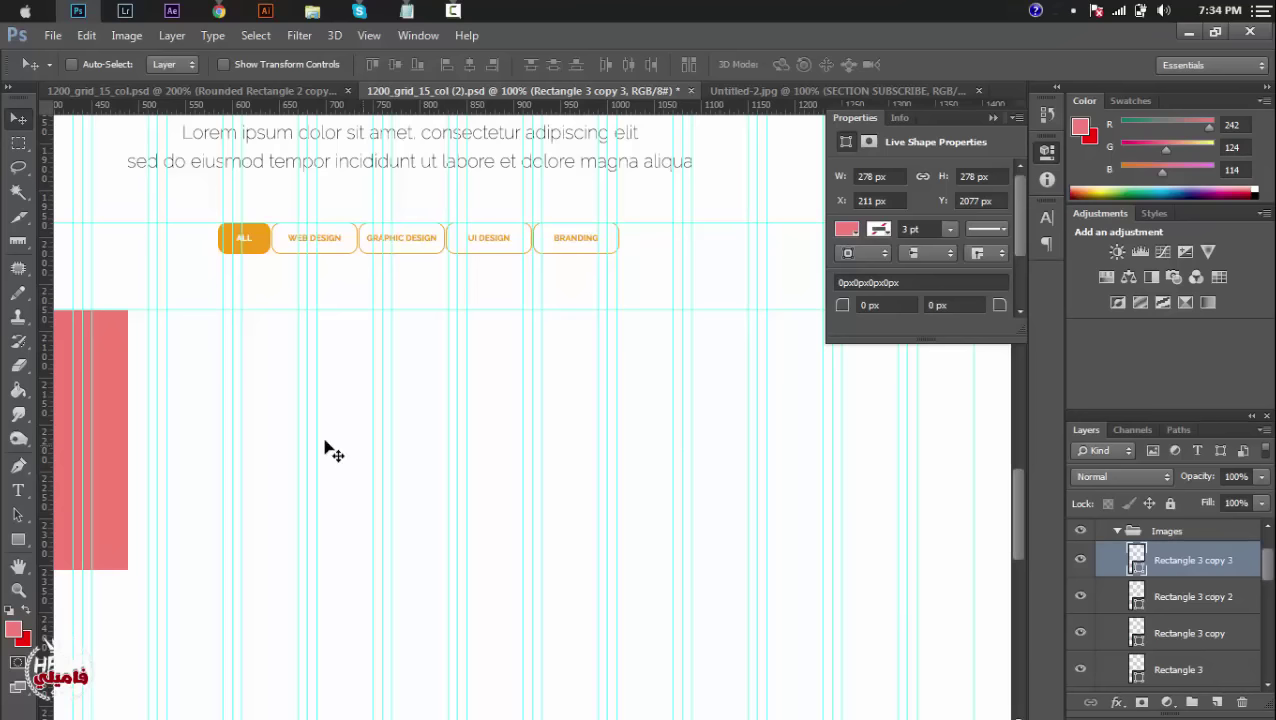
Move Rectangle 3 copy 3 horizontally to X 1113 px so its right edge meets the grid's last vertical guide.
{"action": "left_click_drag", "start_coordinate": [117, 440], "coordinate": [900, 448]}
{"action": "scroll", "coordinate": [875, 457], "scroll_direction": "right", "scroll_amount": 5}
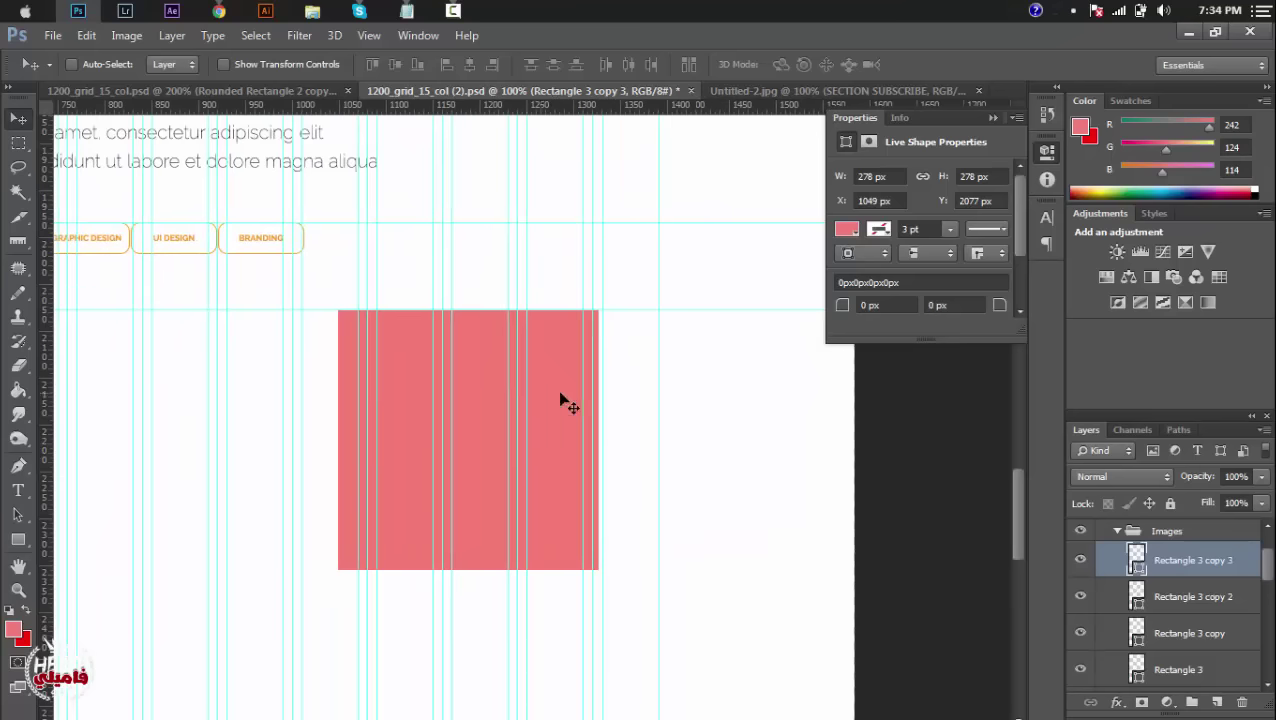
{"action": "left_click_drag", "start_coordinate": [565, 394], "coordinate": [623, 396]}
{"action": "key", "text": "Right"}
{"action": "key", "text": "Right"}
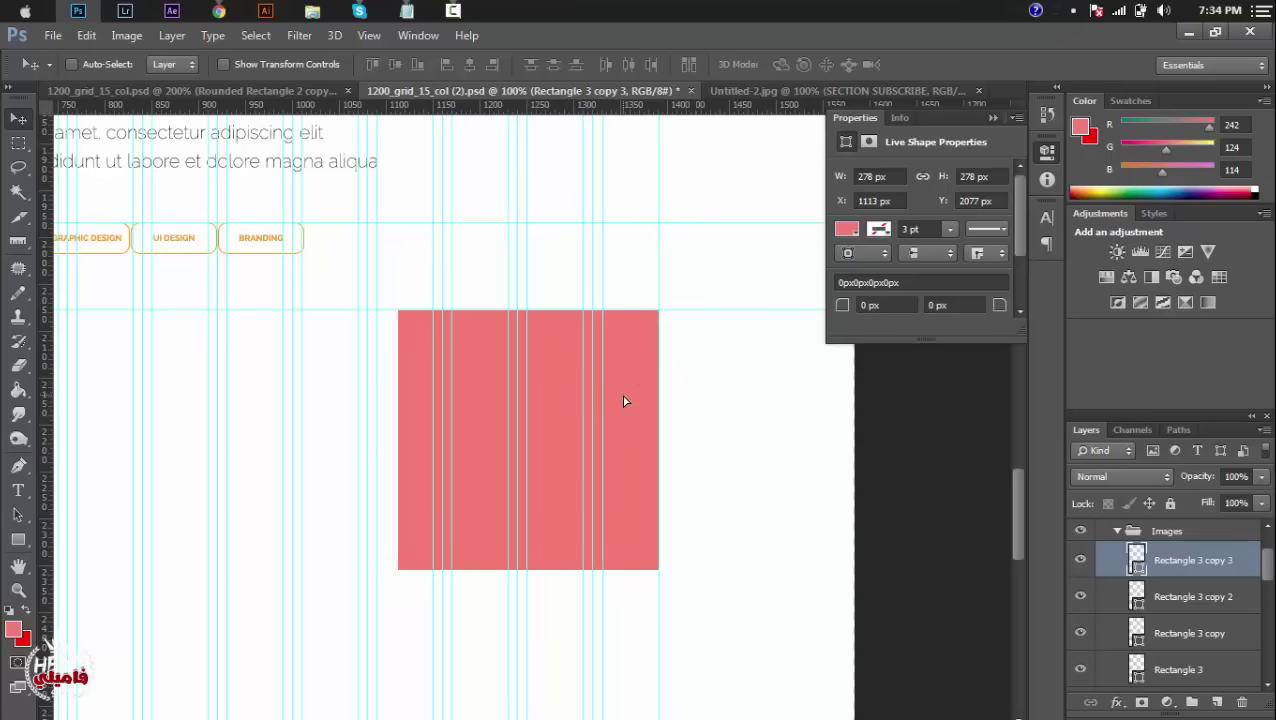
Select all four squares in the Images group and distribute them evenly in the horizontal direction.
{"action": "scroll", "coordinate": [470, 420], "scroll_direction": "left", "scroll_amount": 10}
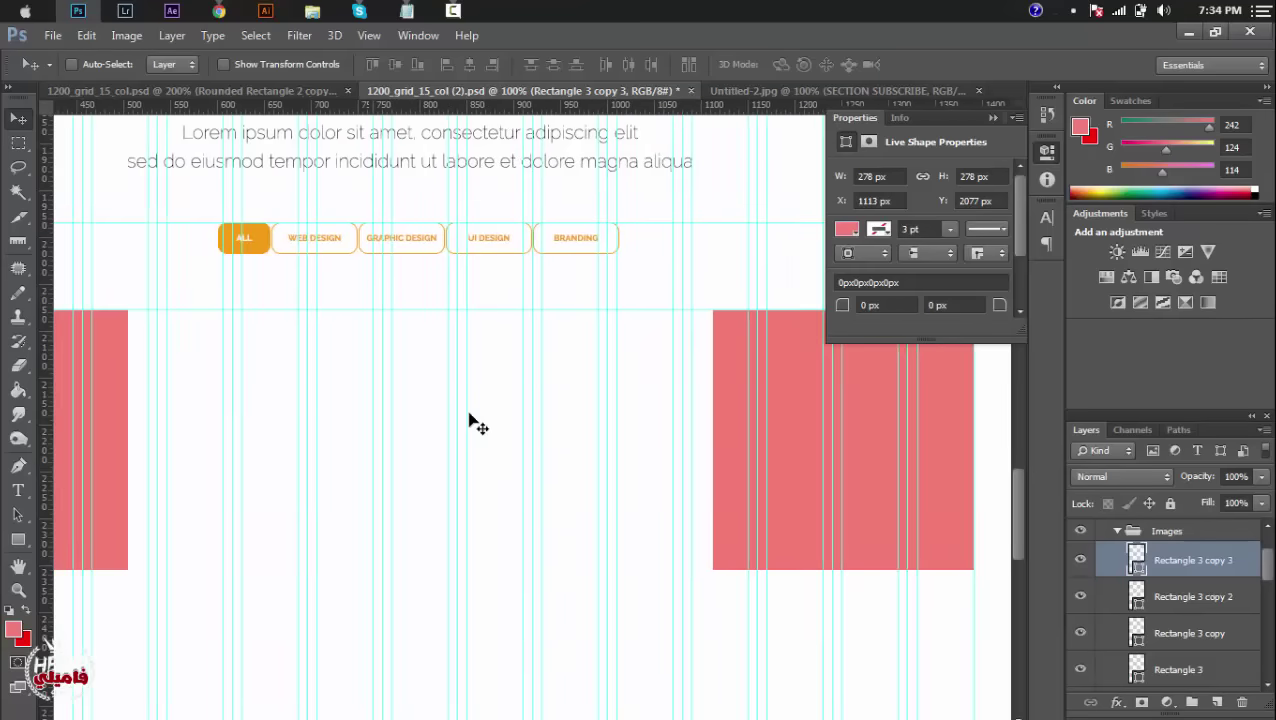
{"action": "left_click", "coordinate": [1161, 664], "text": "shift"}
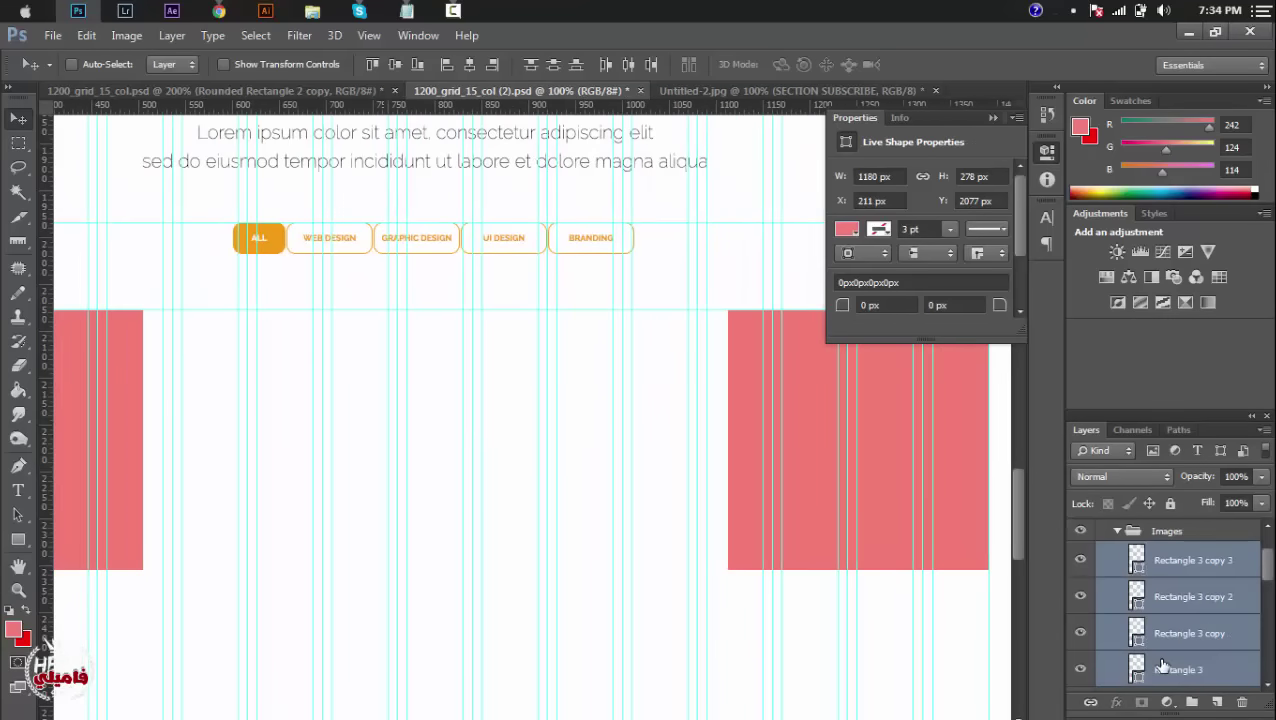
{"action": "left_click", "coordinate": [630, 68]}
{"action": "scroll", "coordinate": [440, 262], "scroll_direction": "left", "scroll_amount": 6}
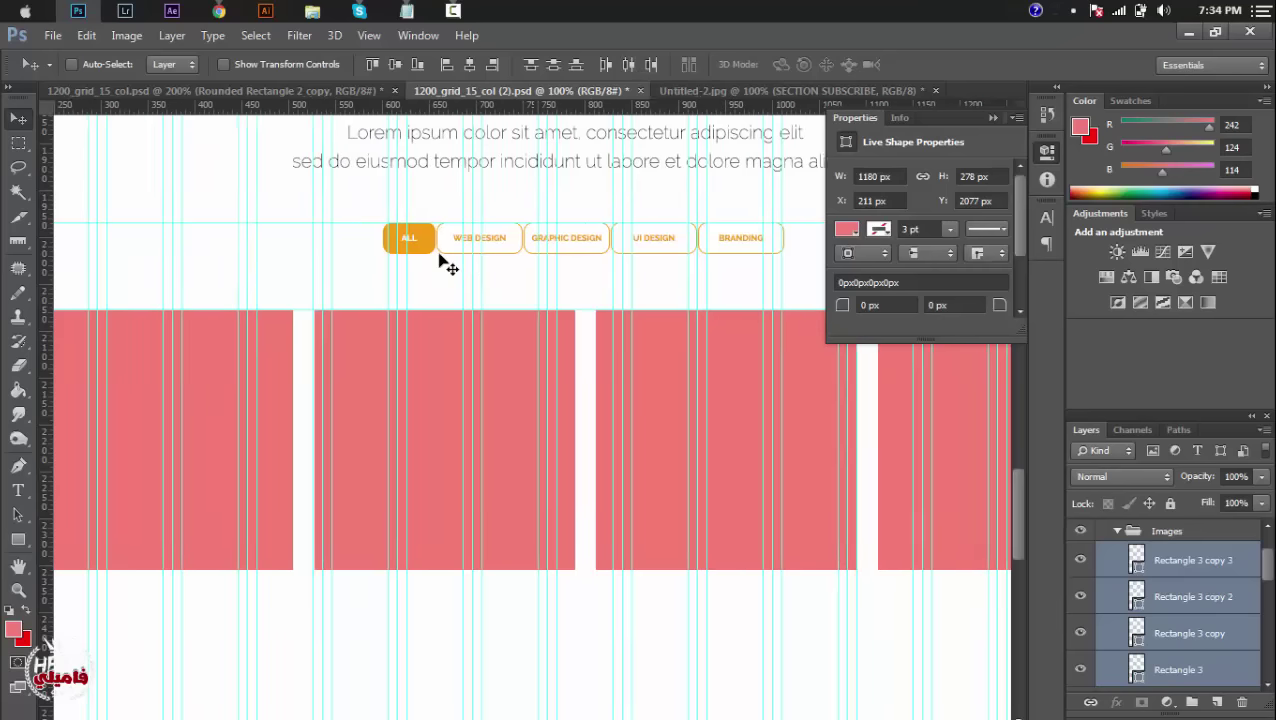
Collapse the Images group and duplicate it, keeping the default copy name.
{"action": "scroll", "coordinate": [441, 262], "scroll_direction": "left", "scroll_amount": 1}
{"action": "scroll", "coordinate": [444, 262], "scroll_direction": "right", "scroll_amount": 2}
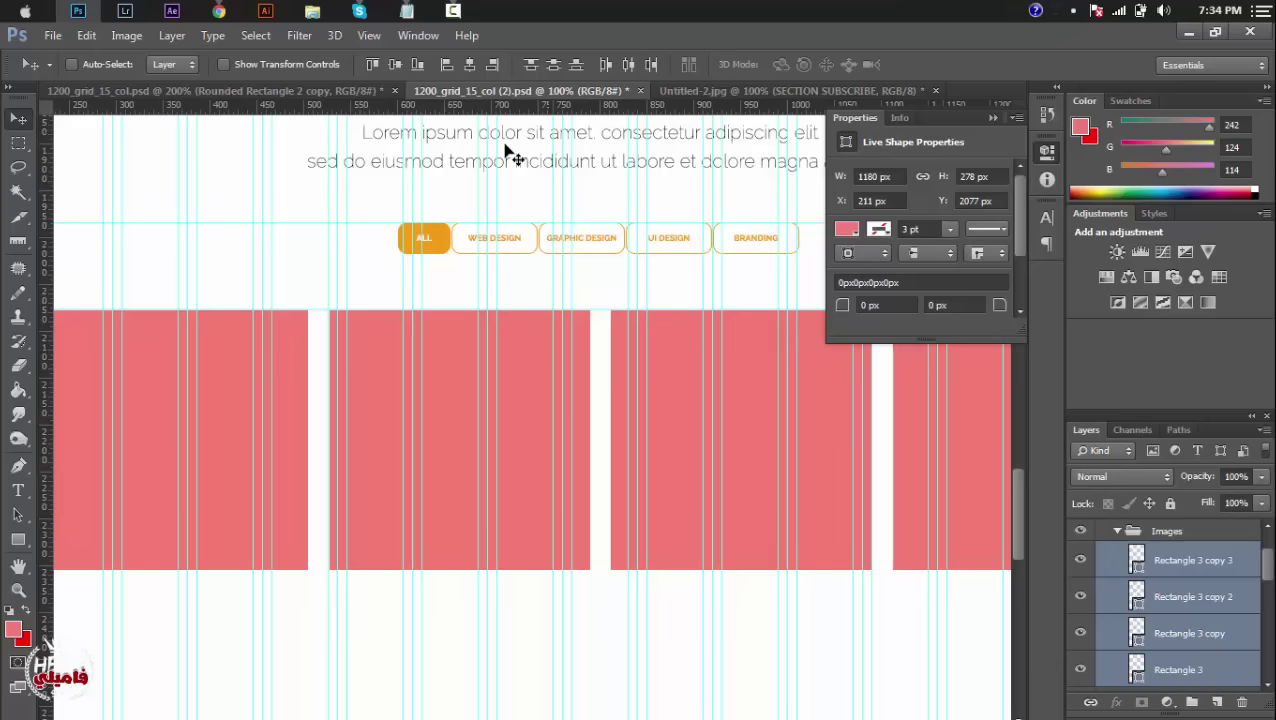
{"action": "left_click_drag", "start_coordinate": [1024, 497], "coordinate": [1020, 515]}
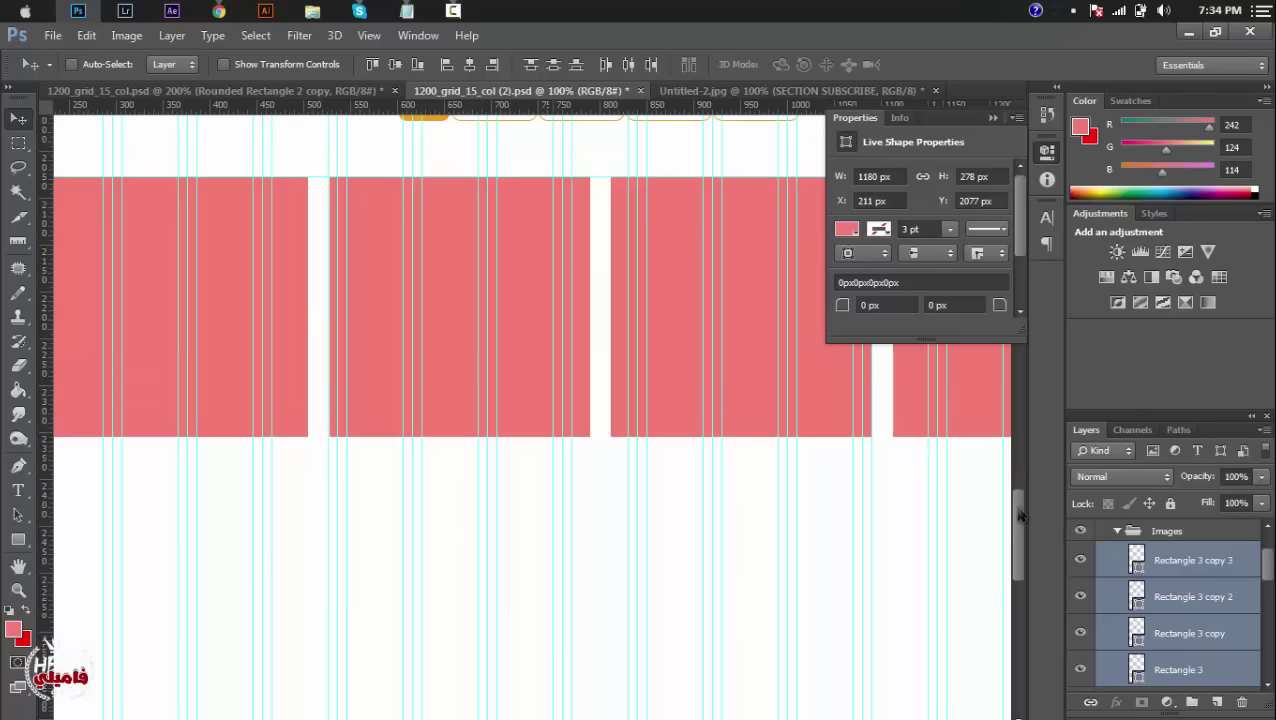
{"action": "left_click", "coordinate": [1192, 533]}
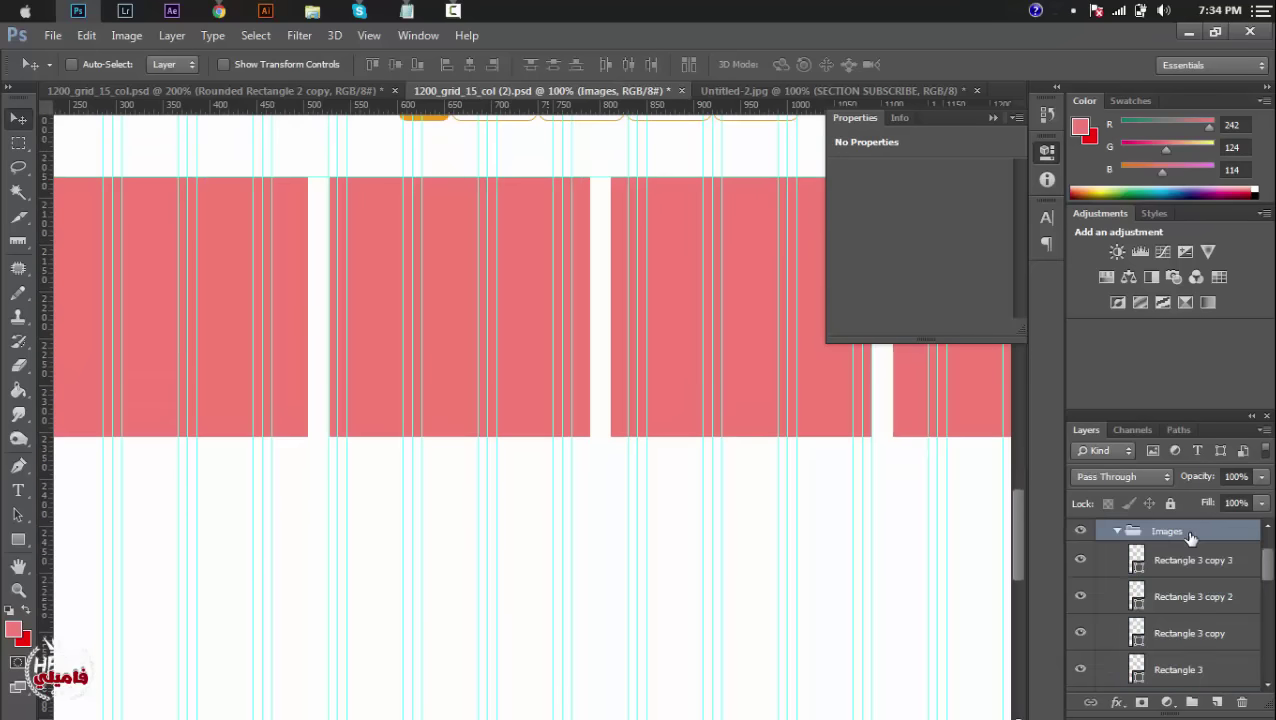
{"action": "left_click", "coordinate": [1118, 531]}
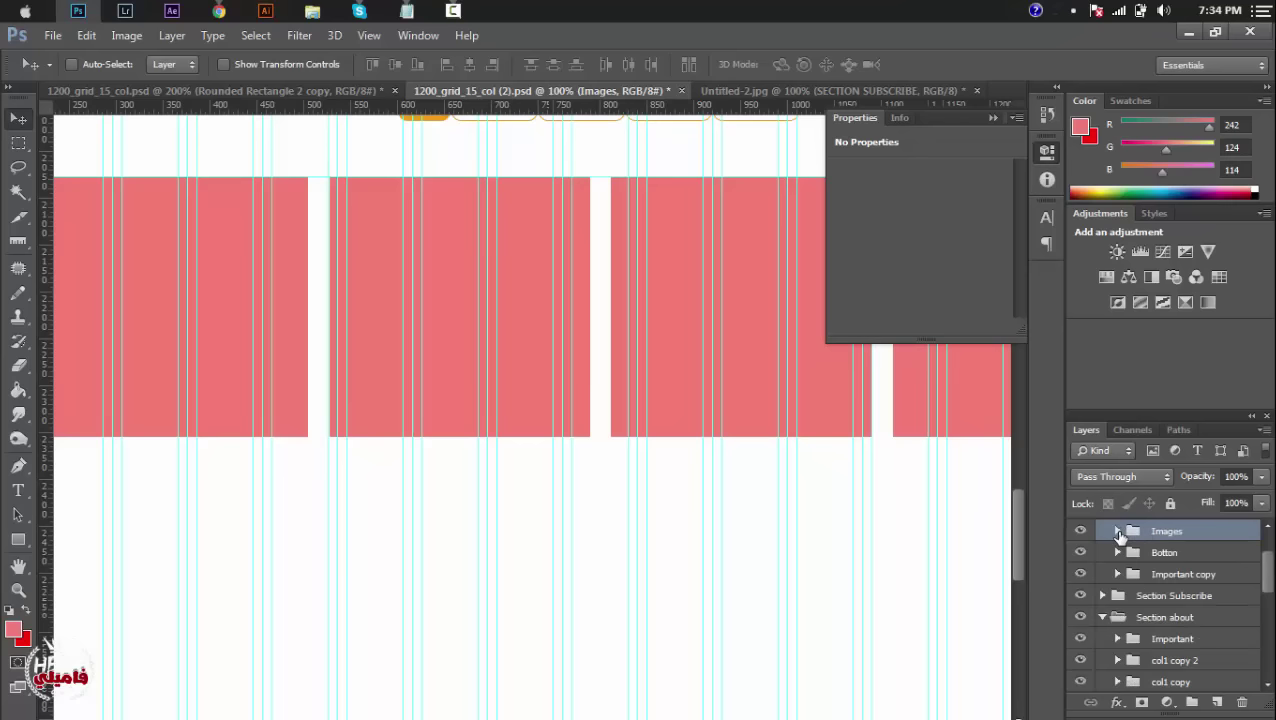
{"action": "key", "text": "ctrl+j"}
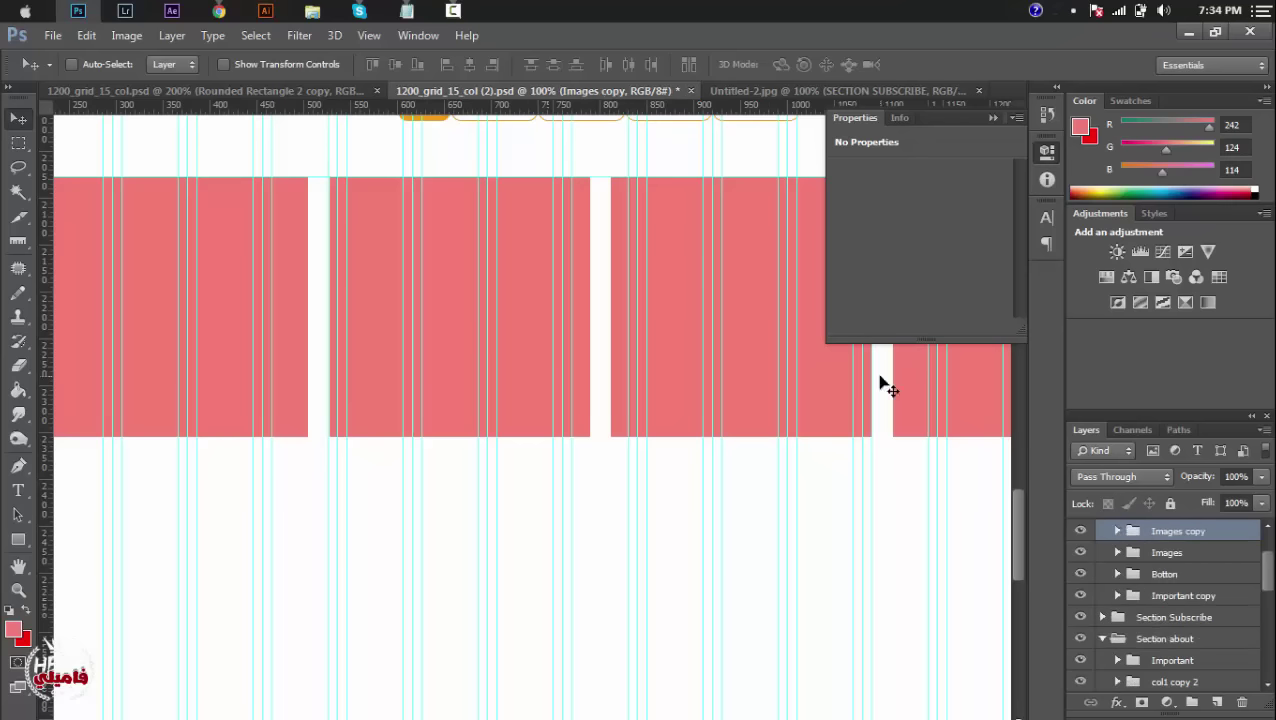
Move the Images copy group straight down to form a second row of squares, leaving a narrow gap beneath the first row.
{"action": "key", "text": "shift+Down"}
{"action": "key", "text": "shift+Down"}
{"action": "key", "text": "shift+Down"}
{"action": "key", "text": "shift+Down"}
{"action": "key", "text": "shift+Down"}
{"action": "key", "text": "shift+Down"}
{"action": "key", "text": "shift+Down"}
{"action": "key", "text": "shift+Down"}
{"action": "key", "text": "shift+Down"}
{"action": "key", "text": "shift+Down"}
{"action": "key", "text": "shift+Down"}
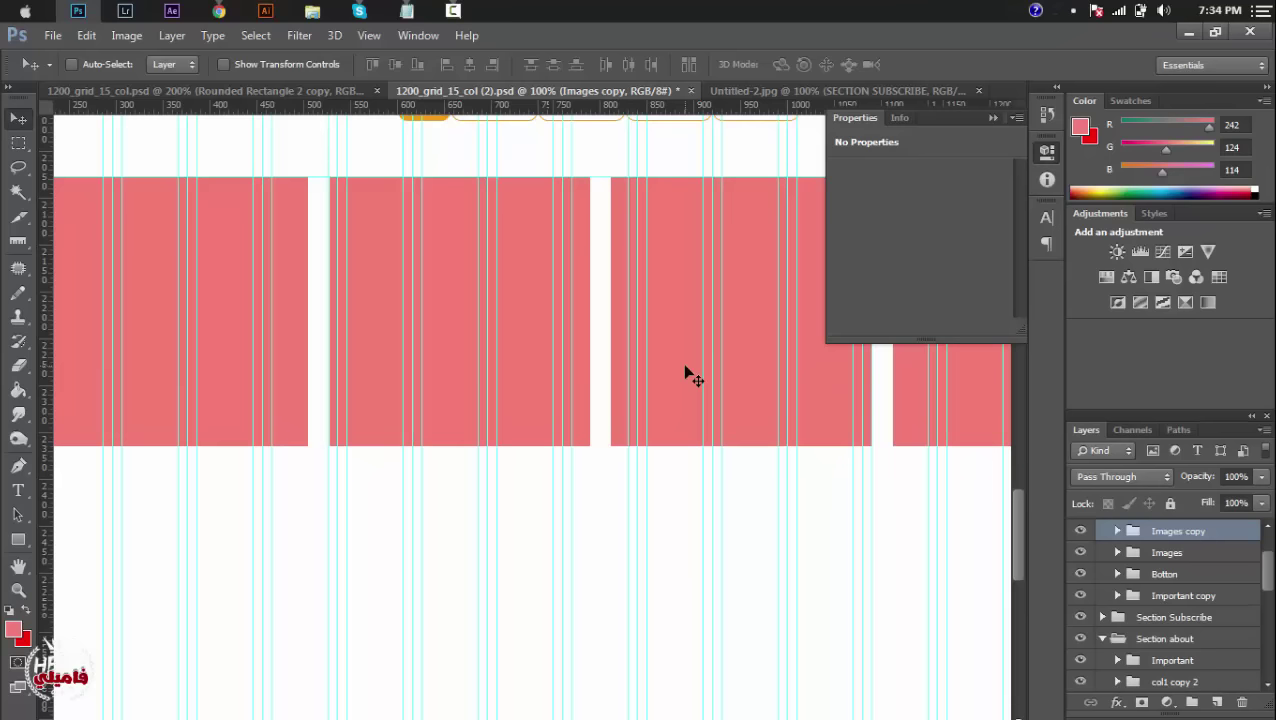
{"action": "key", "text": "shift+Down"}
{"action": "key", "text": "shift+Down"}
{"action": "key", "text": "shift+Down"}
{"action": "key", "text": "shift+Down"}
{"action": "key", "text": "shift+Down"}
{"action": "key", "text": "shift+Down"}
{"action": "key", "text": "shift+Down"}
{"action": "key", "text": "shift+Down"}
{"action": "key", "text": "shift+Down"}
{"action": "key", "text": "shift+Down"}
{"action": "key", "text": "shift+Down"}
{"action": "key", "text": "shift+Down"}
{"action": "key", "text": "shift+Down"}
{"action": "key", "text": "shift+Down"}
{"action": "key", "text": "shift+Down"}
{"action": "key", "text": "shift+Down"}
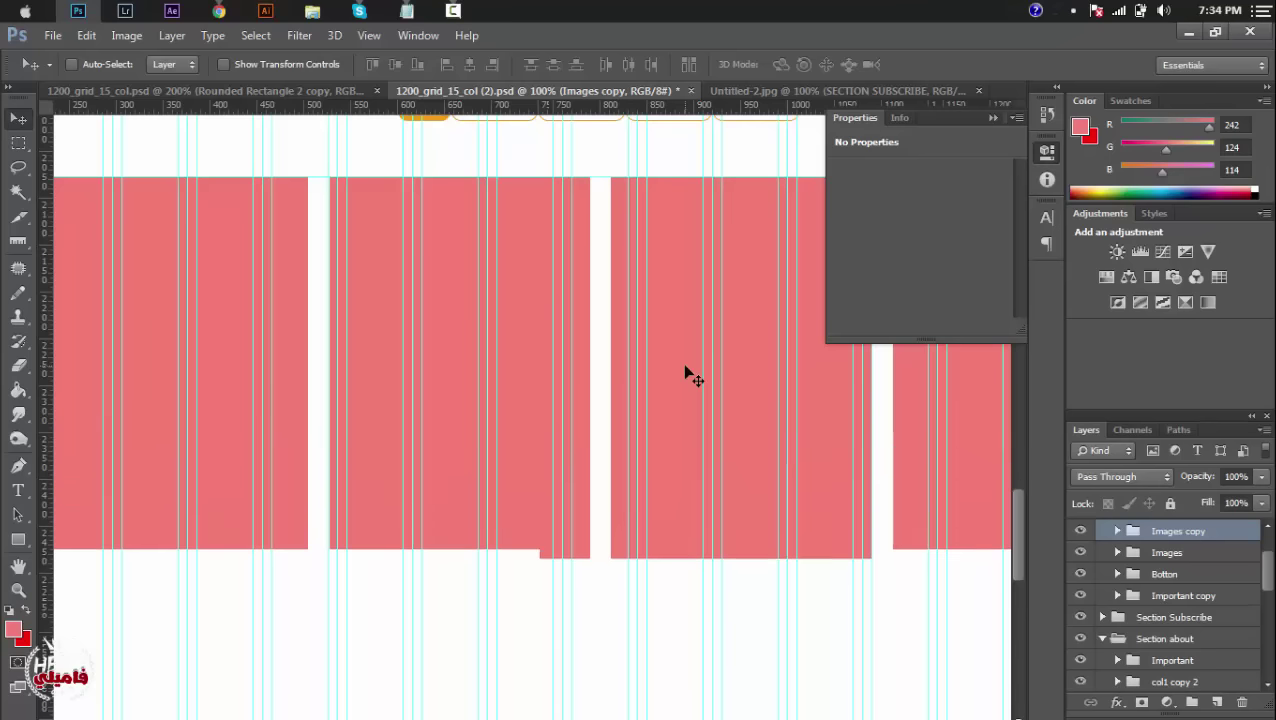
{"action": "key", "text": "shift+Down"}
{"action": "key", "text": "shift+Down"}
{"action": "key", "text": "shift+Up"}
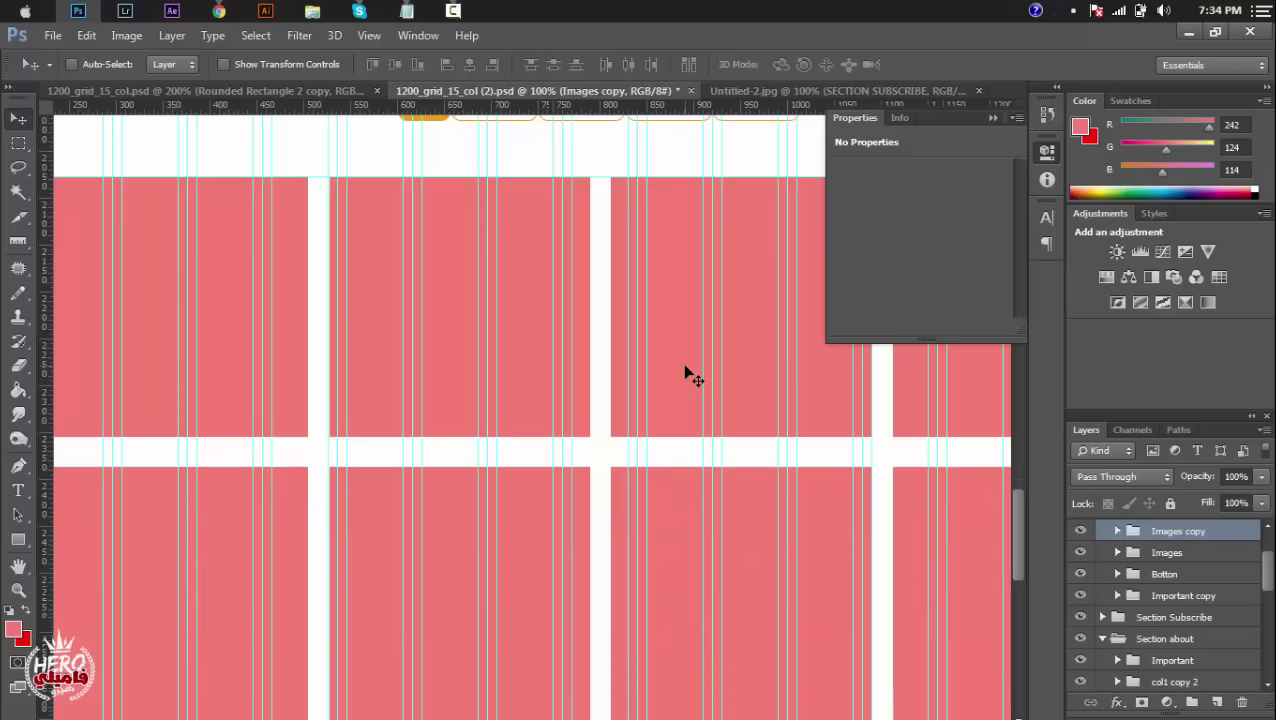
{"action": "key", "text": "shift+Up"}
{"action": "key", "text": "shift+Up"}
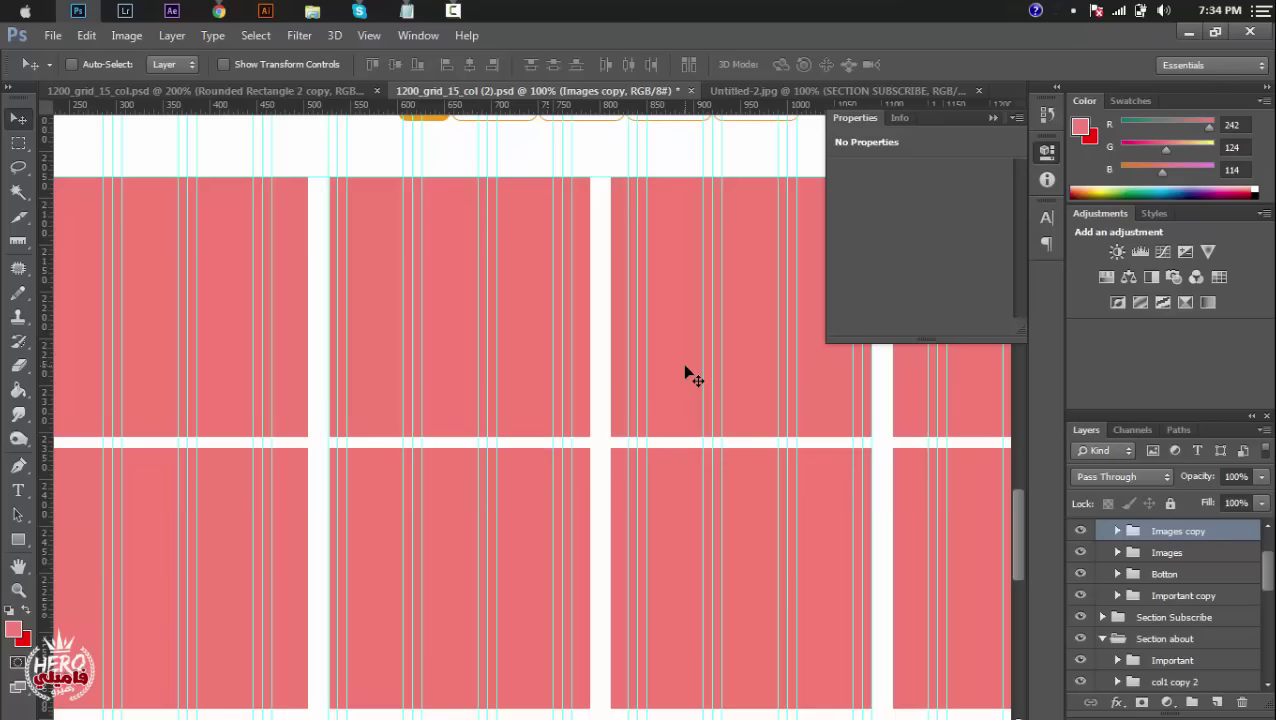
{"action": "key", "text": "shift+Right"}
{"action": "key", "text": "shift+Right"}
{"action": "key", "text": "shift+Right"}
{"action": "key", "text": "shift+Right"}
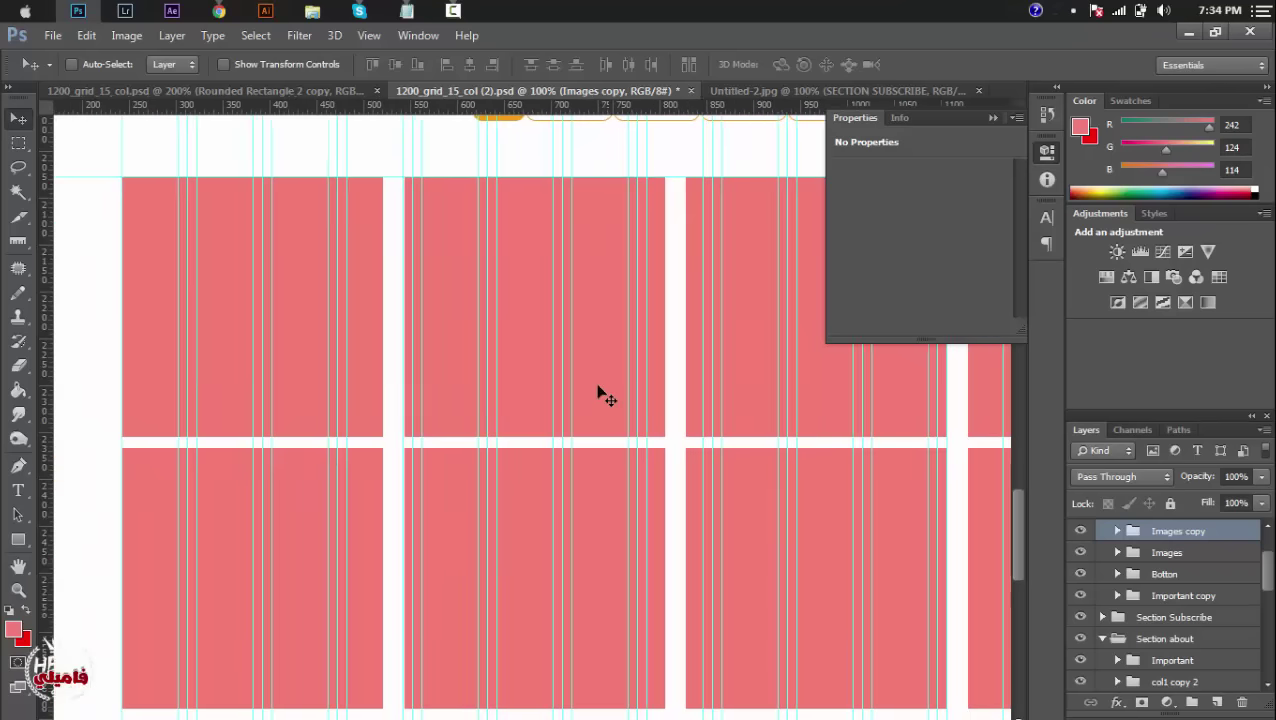
Place the portrait image 1 from the icon folder directly above Rectangle 3 in the Images group, covering the top row's first square.
{"action": "left_click", "coordinate": [1136, 554]}
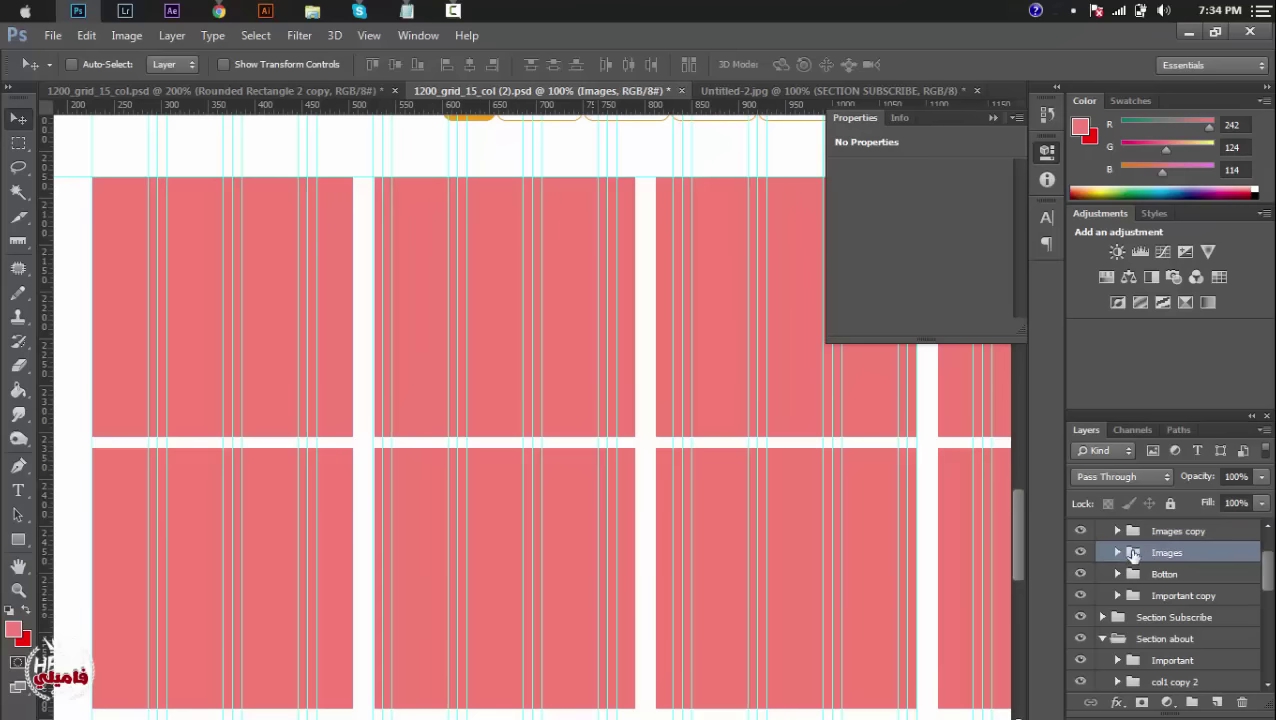
{"action": "left_click", "coordinate": [1118, 553]}
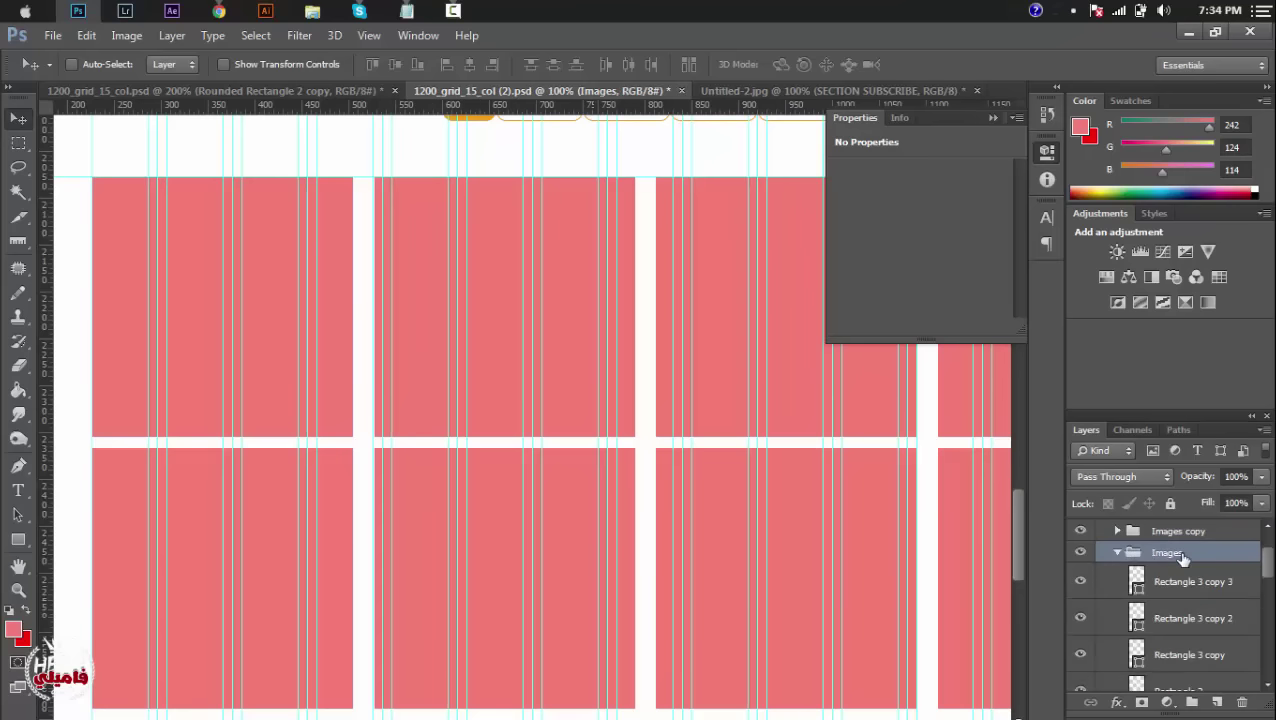
{"action": "left_click", "coordinate": [1168, 686]}
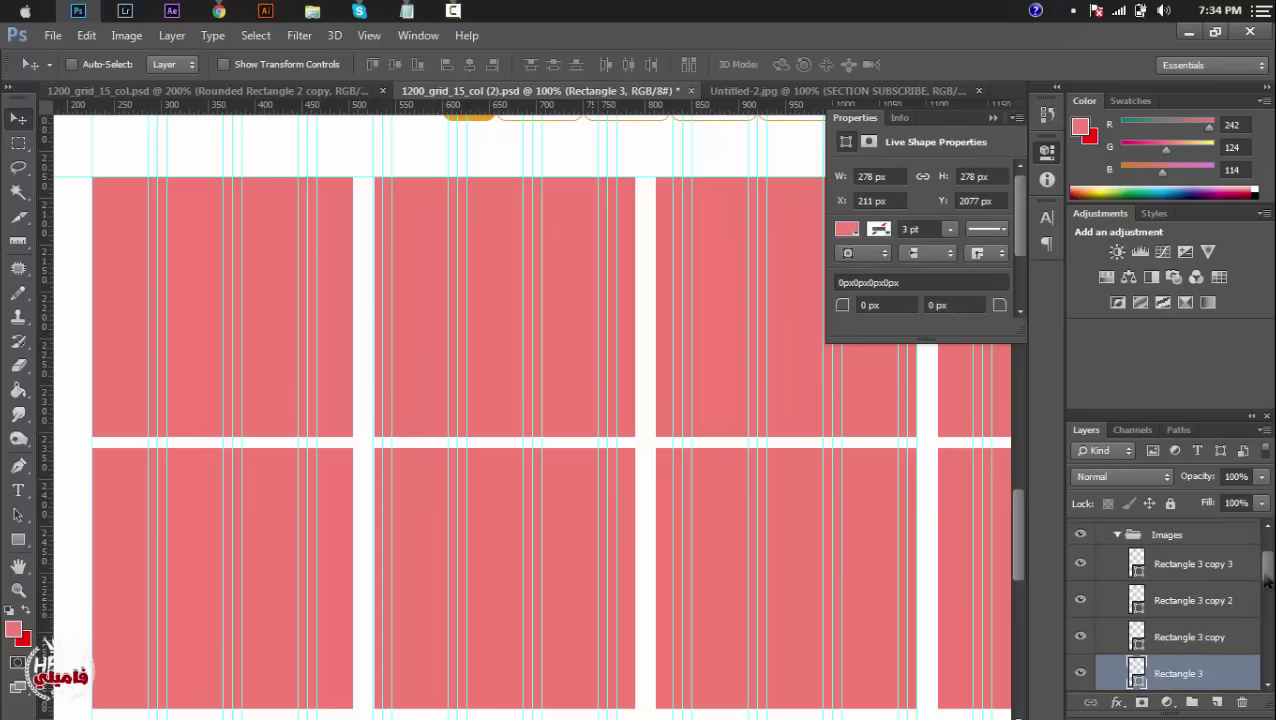
{"action": "left_click_drag", "start_coordinate": [1266, 583], "coordinate": [1266, 588]}
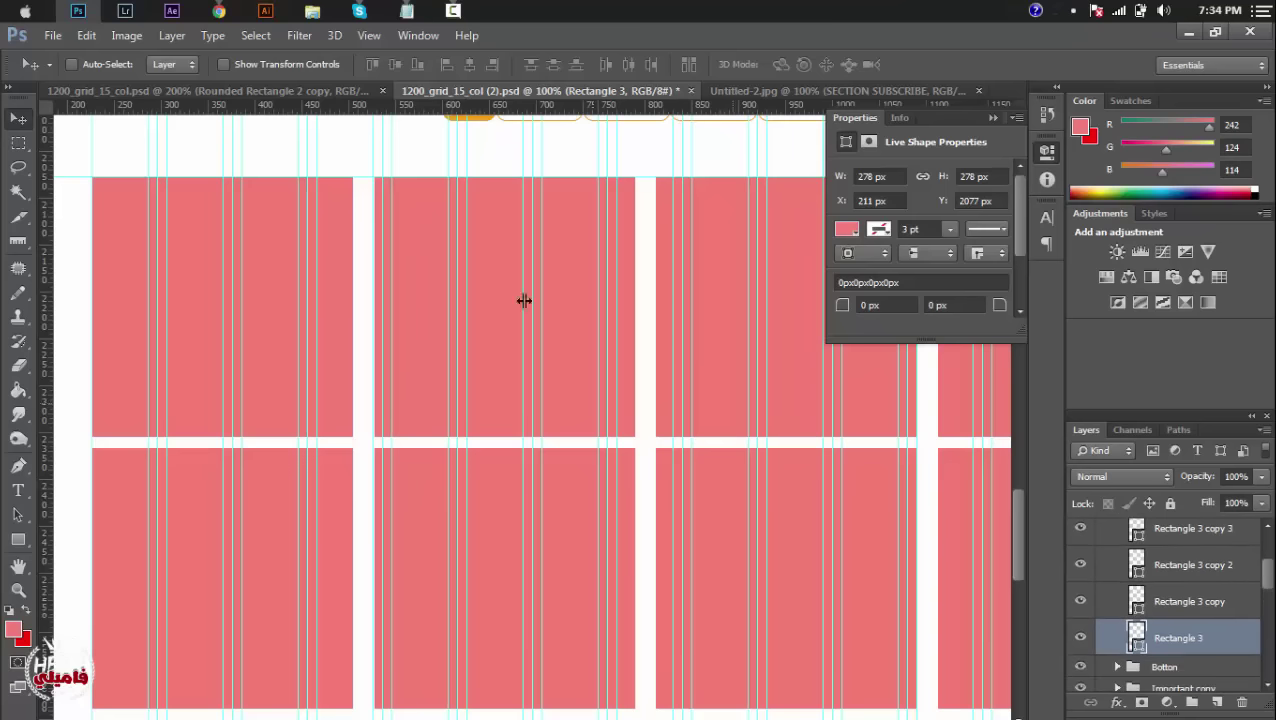
{"action": "left_click", "coordinate": [52, 35]}
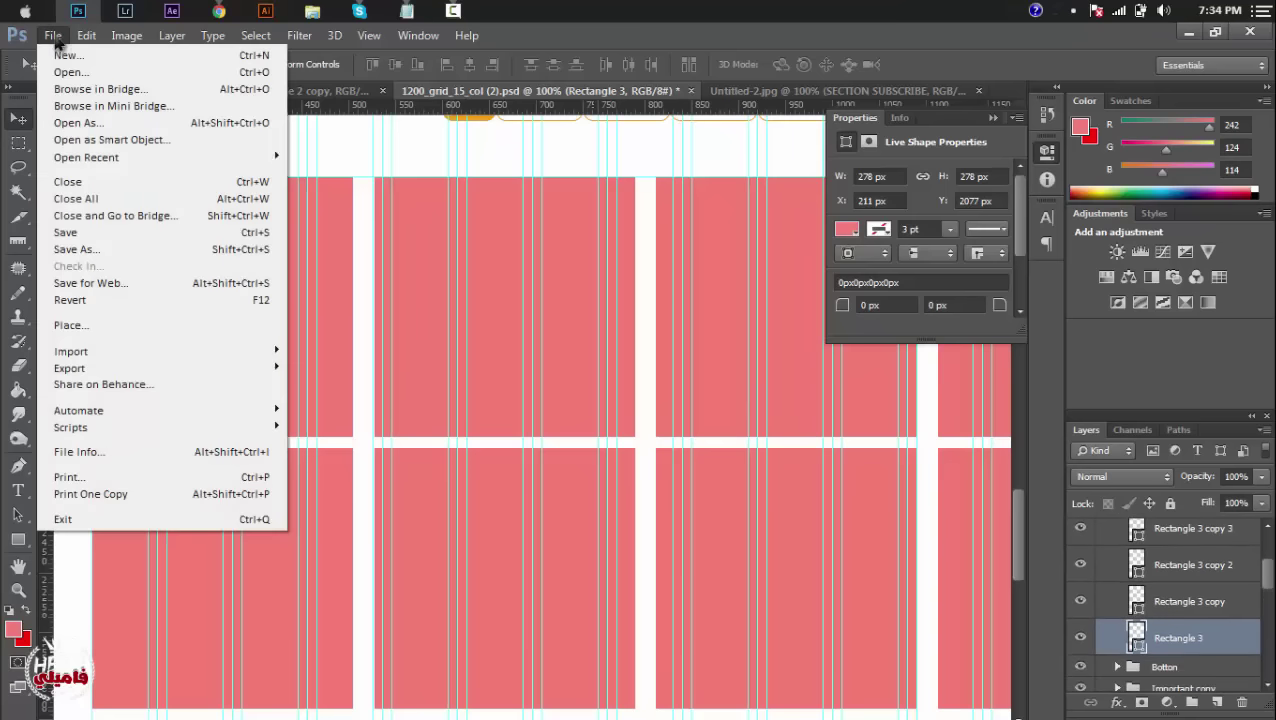
{"action": "left_click", "coordinate": [64, 324]}
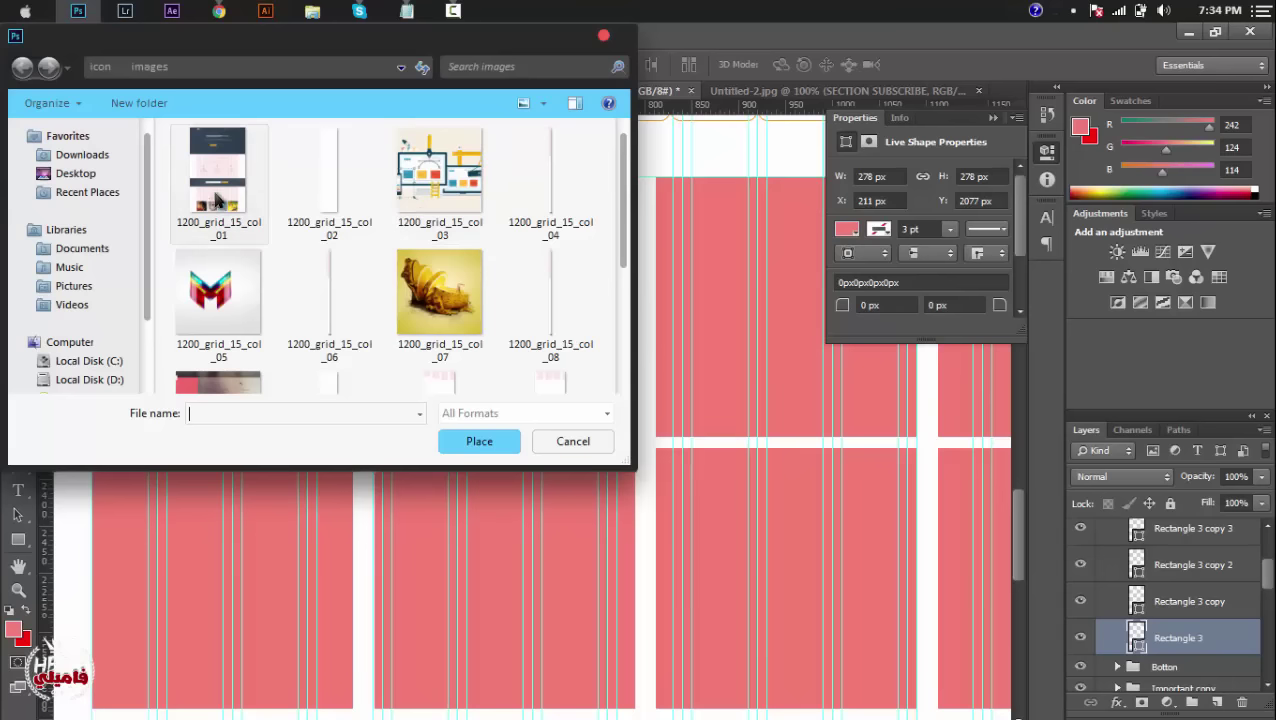
{"action": "left_click", "coordinate": [102, 68]}
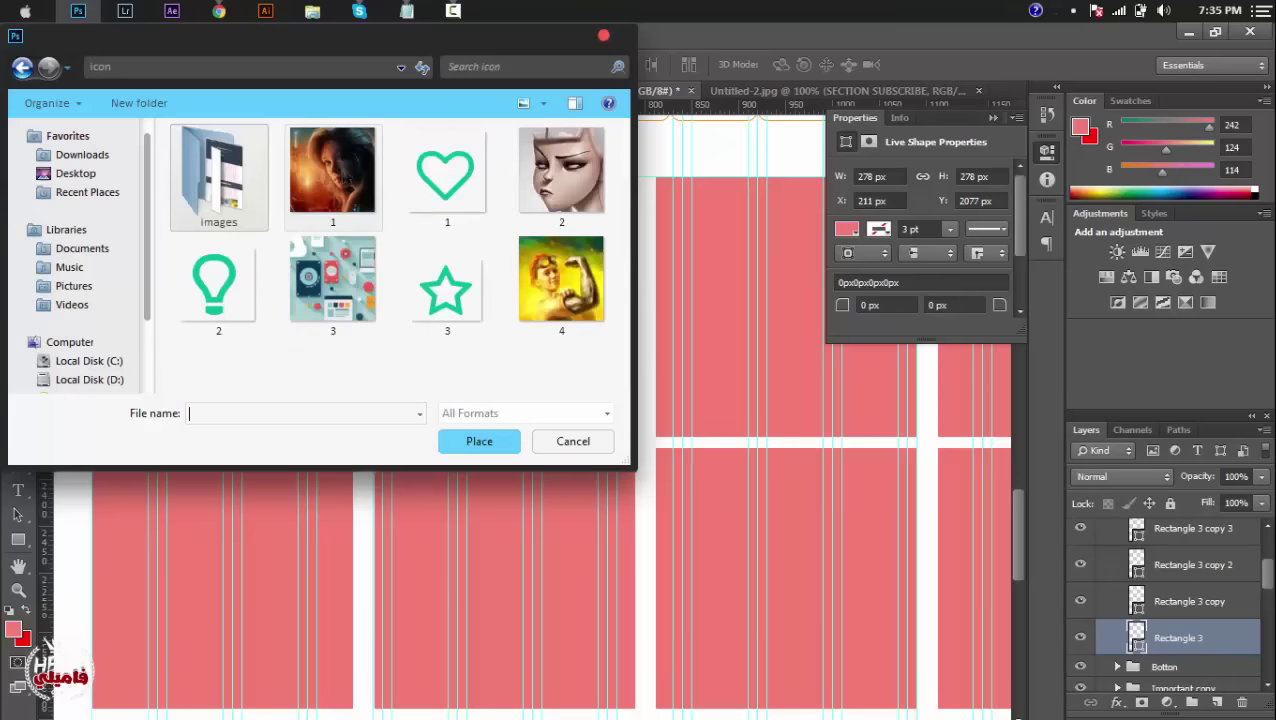
{"action": "left_click", "coordinate": [333, 170]}
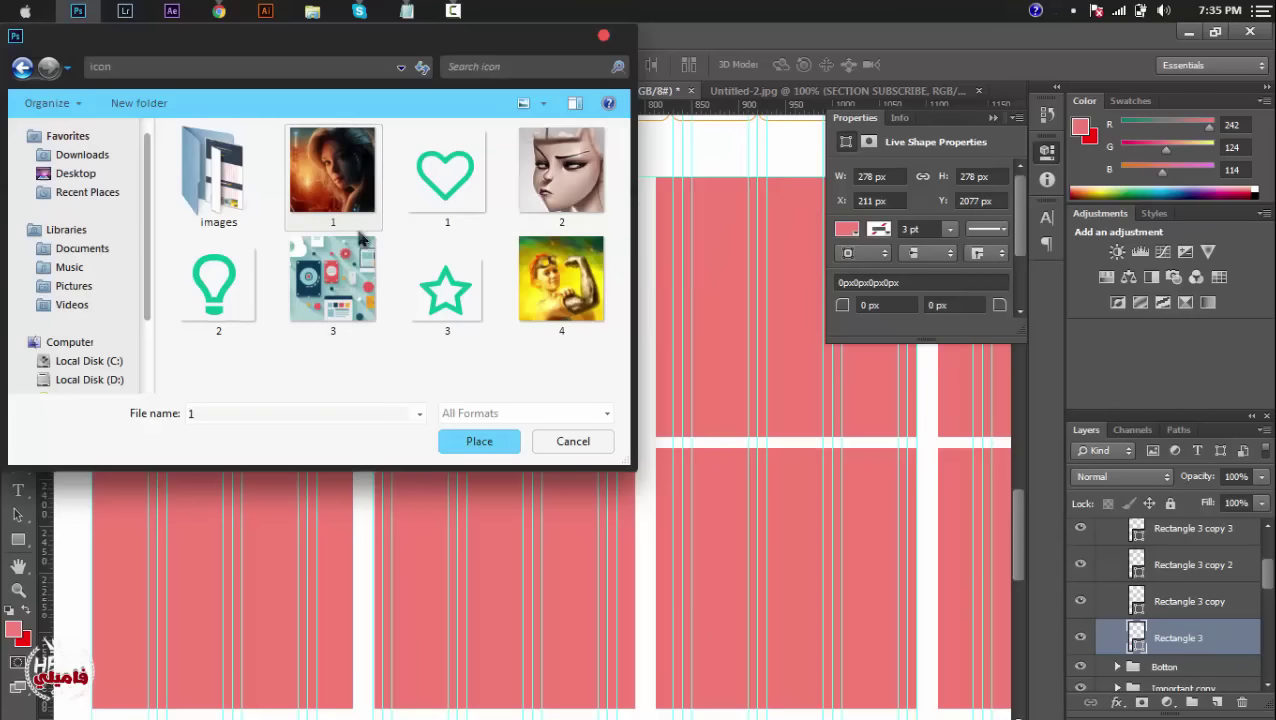
{"action": "key", "text": "Escape"}
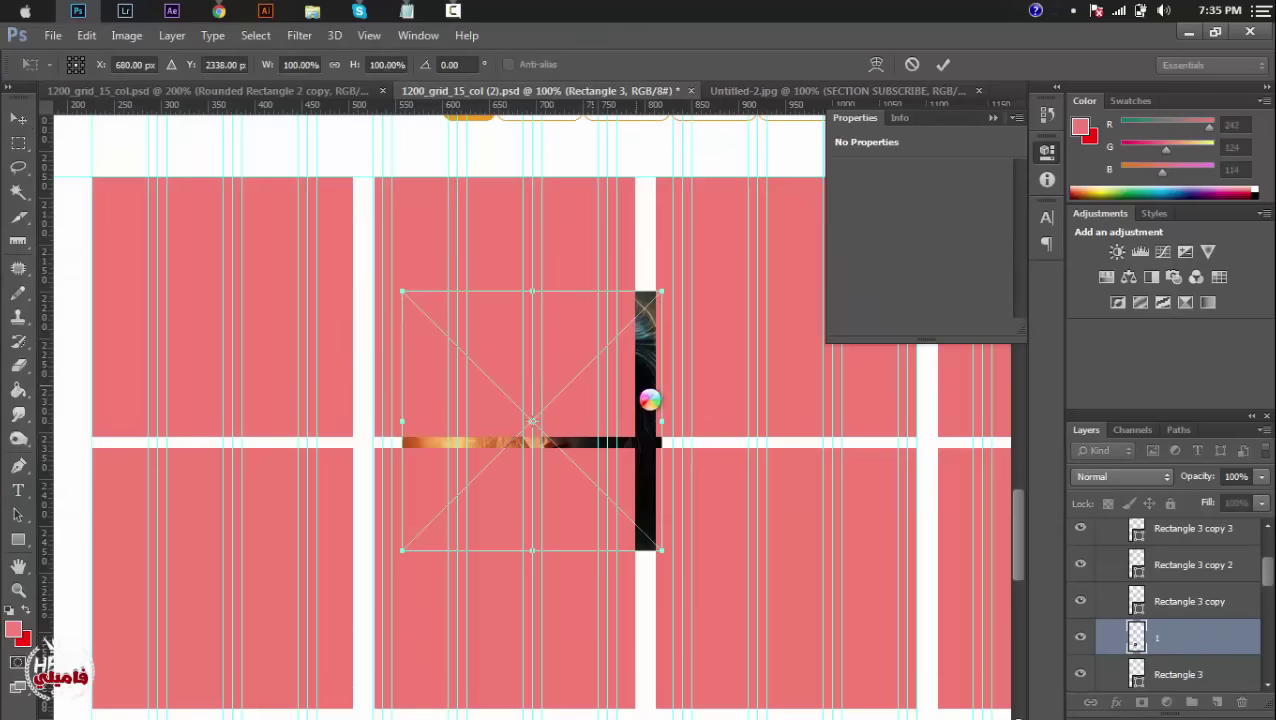
{"action": "left_click_drag", "start_coordinate": [650, 399], "coordinate": [338, 279]}
{"action": "key", "text": "Return"}
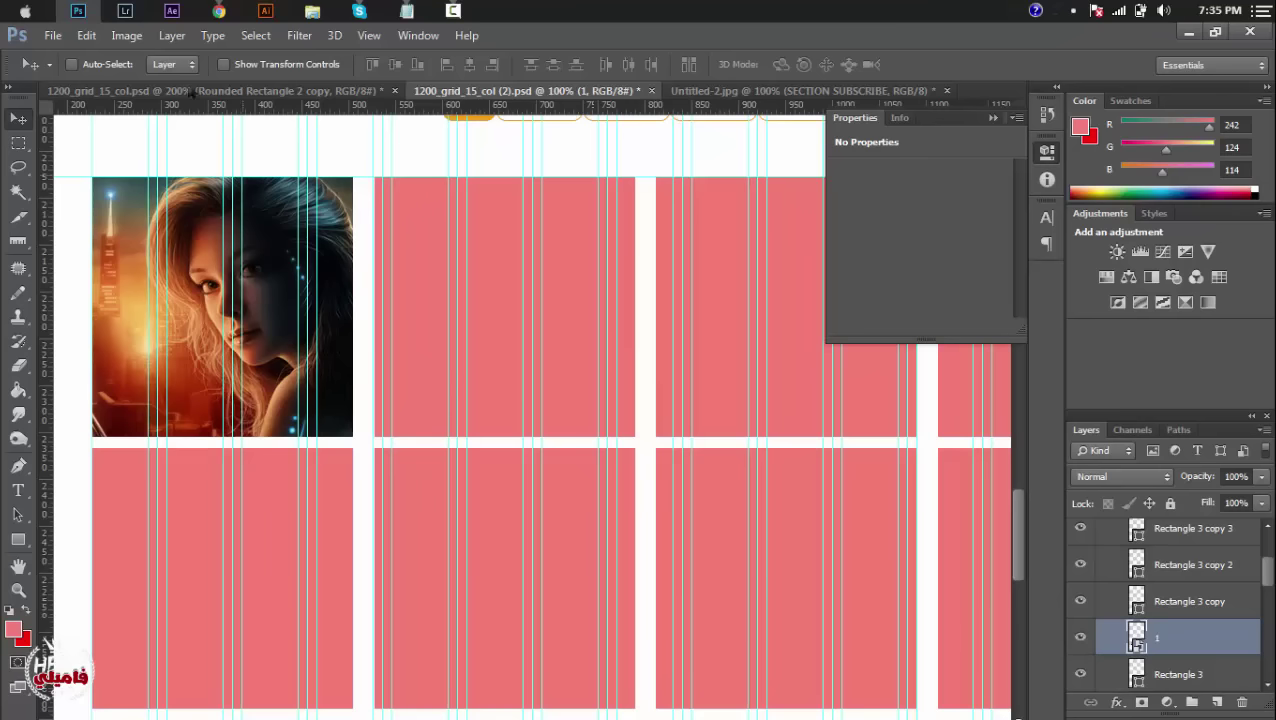
Place the face image 2, move its layer above Rectangle 3 copy, and align it over the top row's second square.
{"action": "left_click", "coordinate": [52, 35]}
{"action": "left_click", "coordinate": [100, 325]}
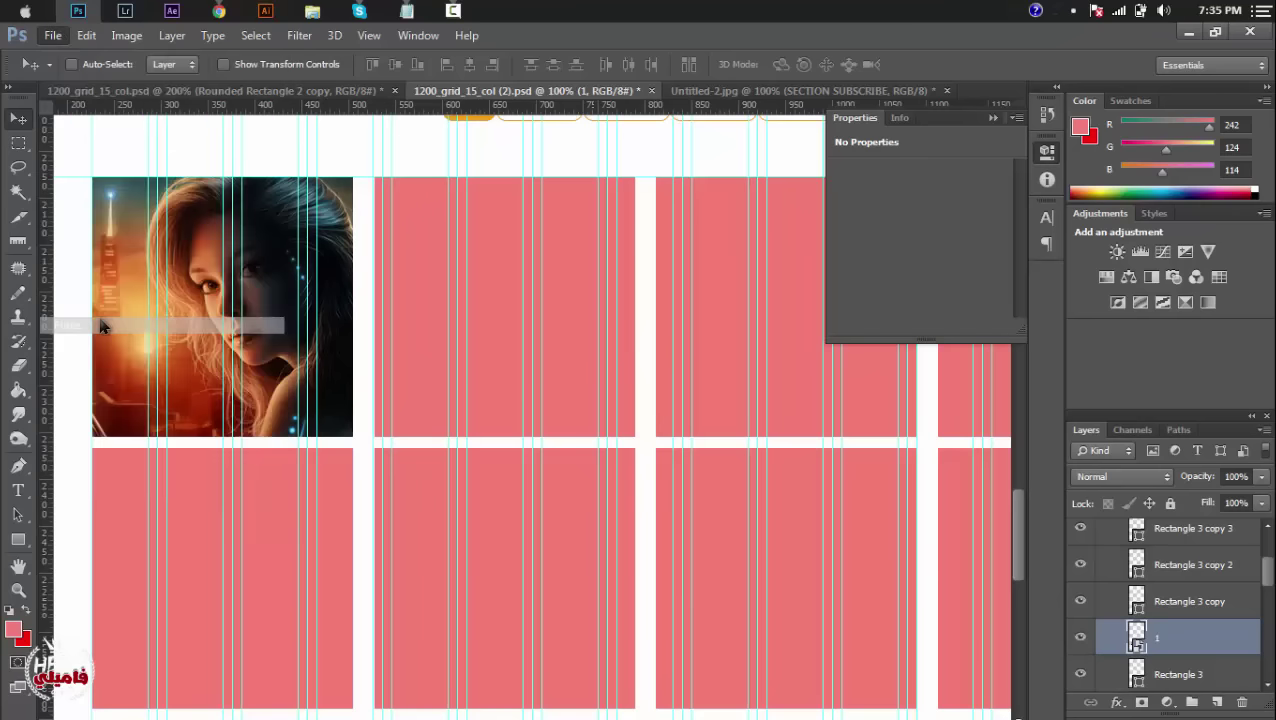
{"action": "double_click", "coordinate": [572, 180]}
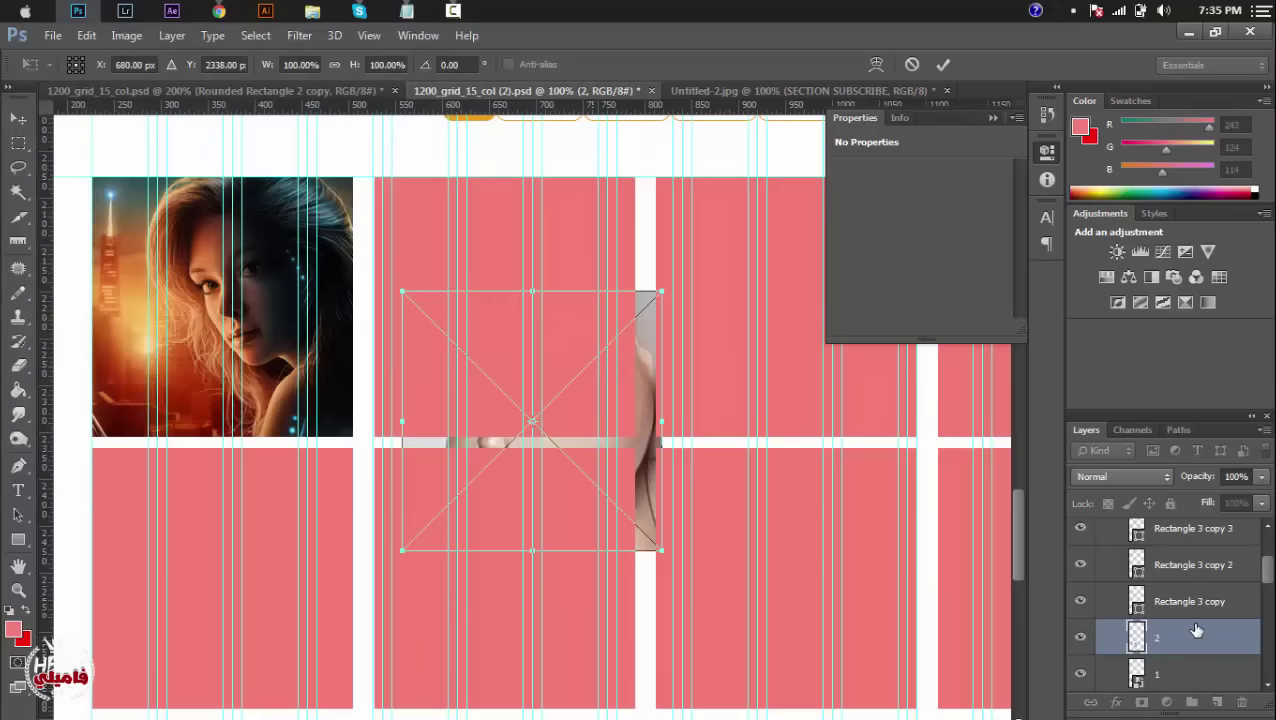
{"action": "key", "text": "Return"}
{"action": "left_click_drag", "start_coordinate": [1197, 635], "coordinate": [1199, 596]}
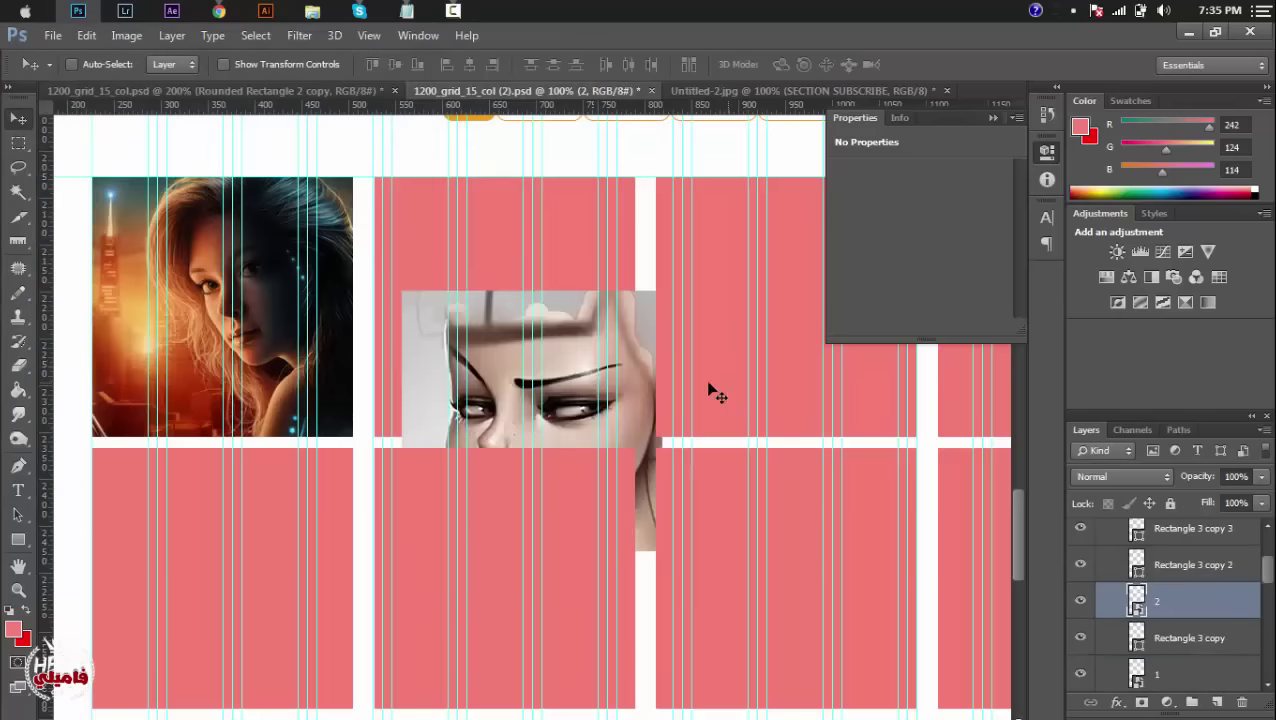
{"action": "left_click_drag", "start_coordinate": [563, 352], "coordinate": [530, 232]}
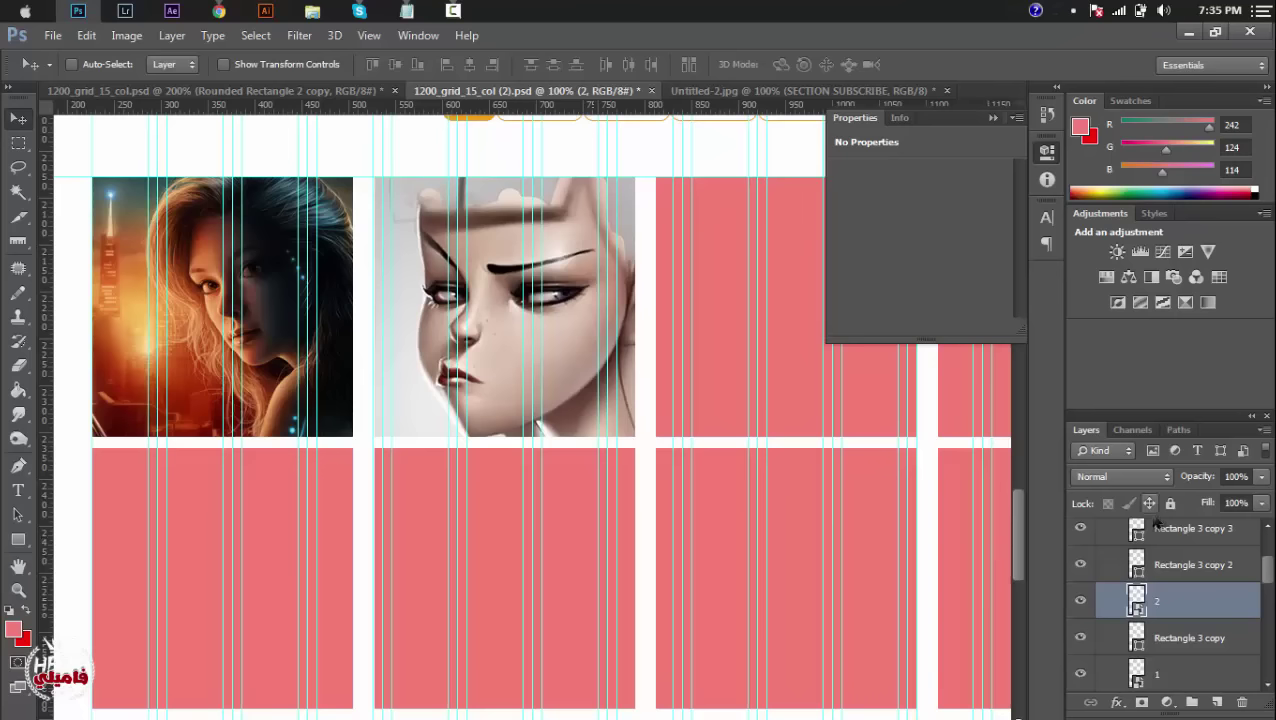
Place the flat illustration image 3 directly above Rectangle 3 copy 2 and align it over the top row's third square.
{"action": "key", "text": "alt+bracketright"}
{"action": "left_click", "coordinate": [52, 36]}
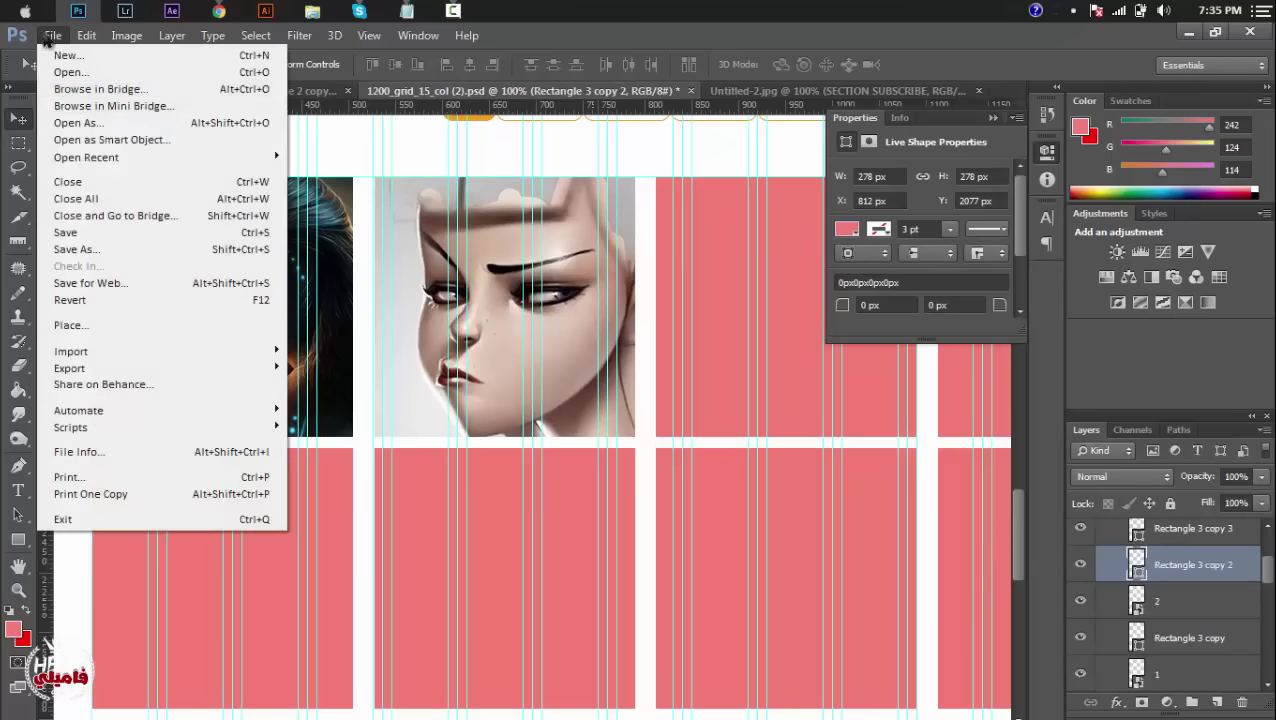
{"action": "left_click", "coordinate": [74, 323]}
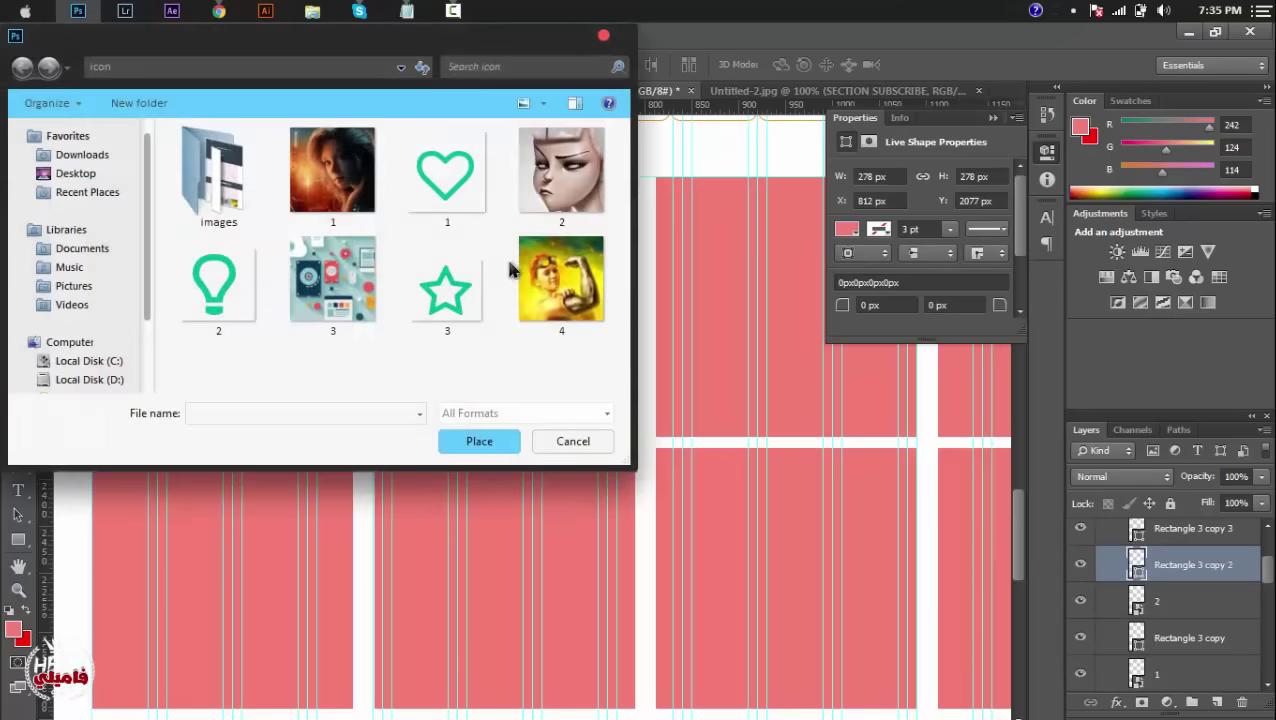
{"action": "double_click", "coordinate": [321, 296]}
{"action": "key", "text": "Return"}
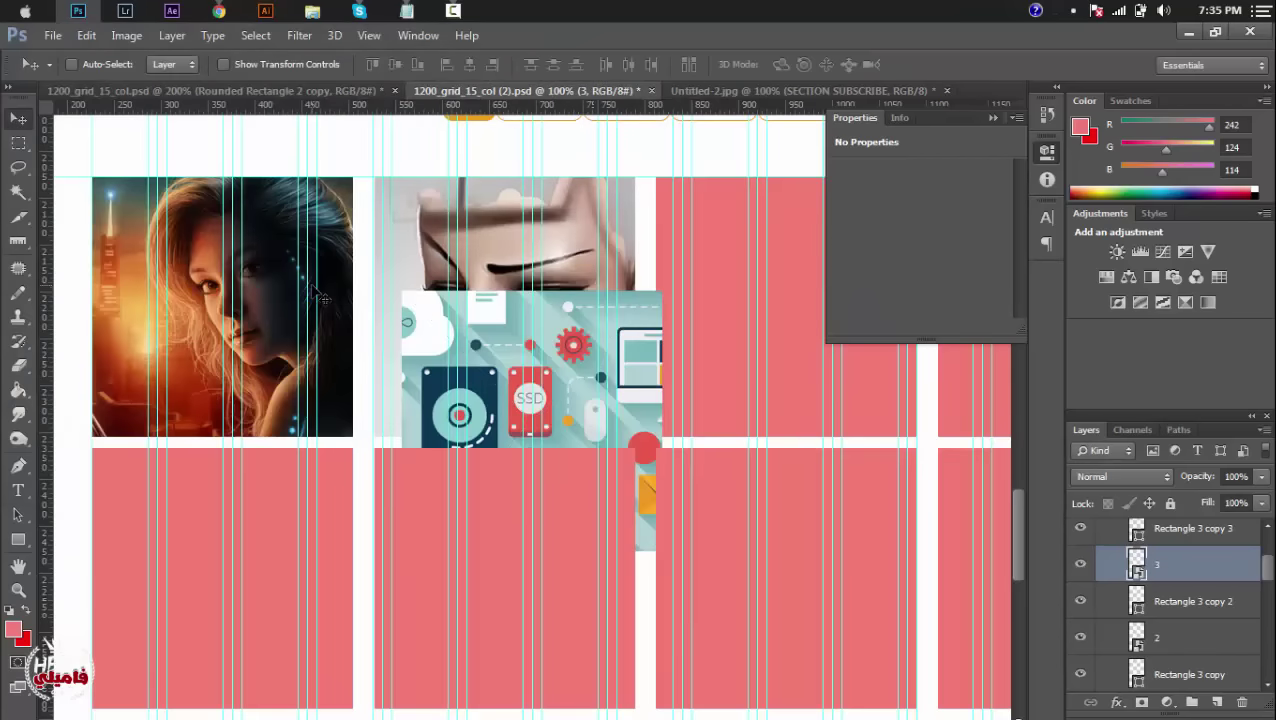
{"action": "left_click_drag", "start_coordinate": [620, 358], "coordinate": [830, 338]}
{"action": "left_click_drag", "start_coordinate": [583, 393], "coordinate": [835, 268]}
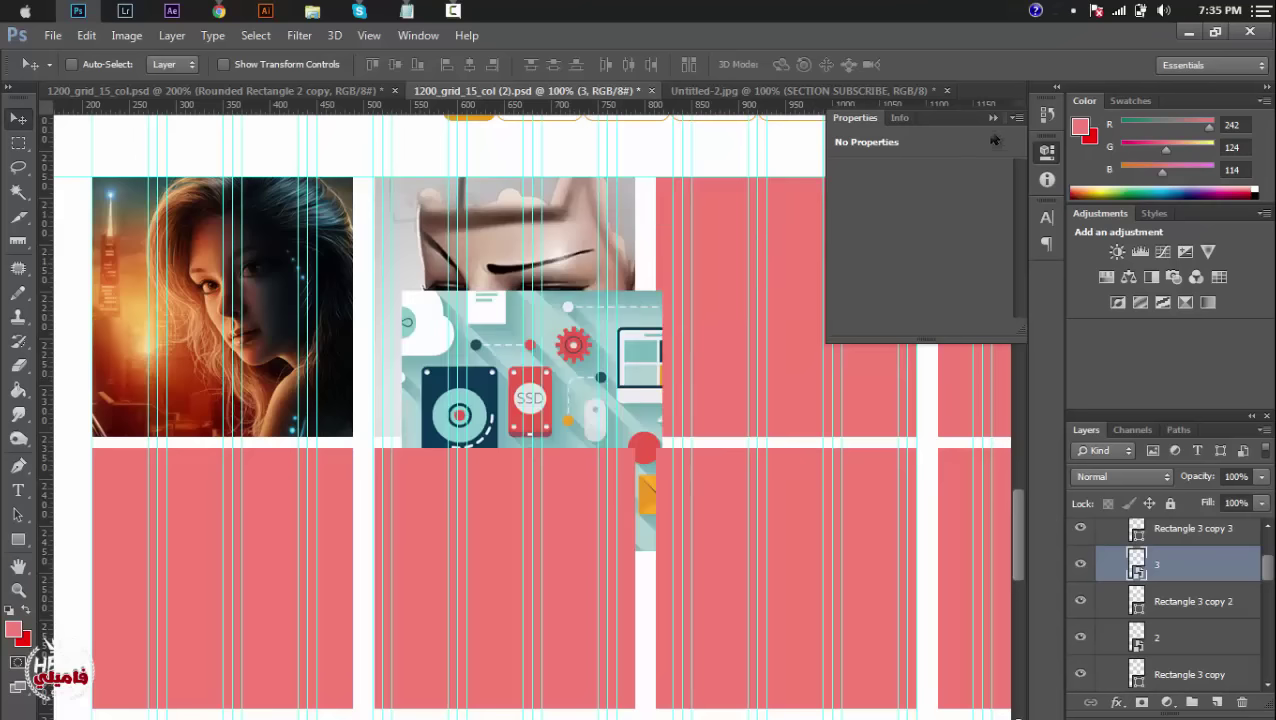
{"action": "left_click", "coordinate": [993, 121]}
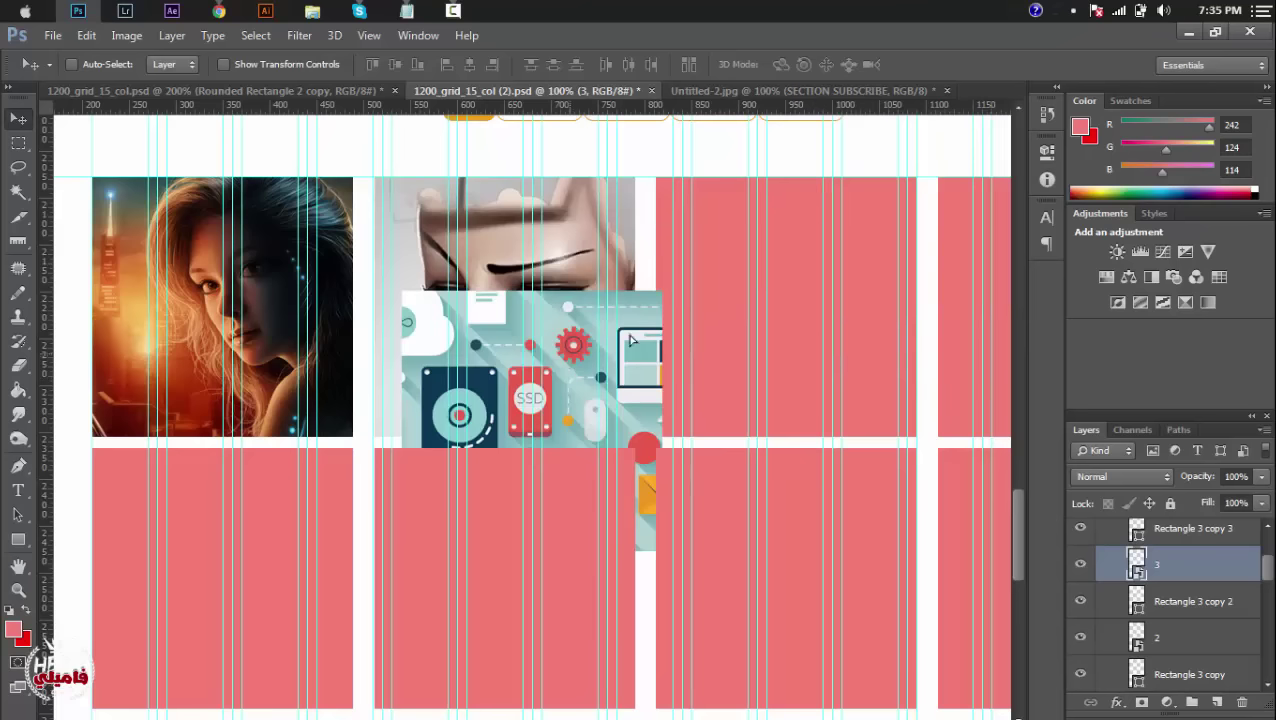
{"action": "left_click_drag", "start_coordinate": [630, 341], "coordinate": [826, 248]}
Place the yellow image 4 over the top row's fourth square and move its layer above Rectangle 3 copy 3.
{"action": "scroll", "coordinate": [826, 270], "scroll_direction": "right", "scroll_amount": 5}
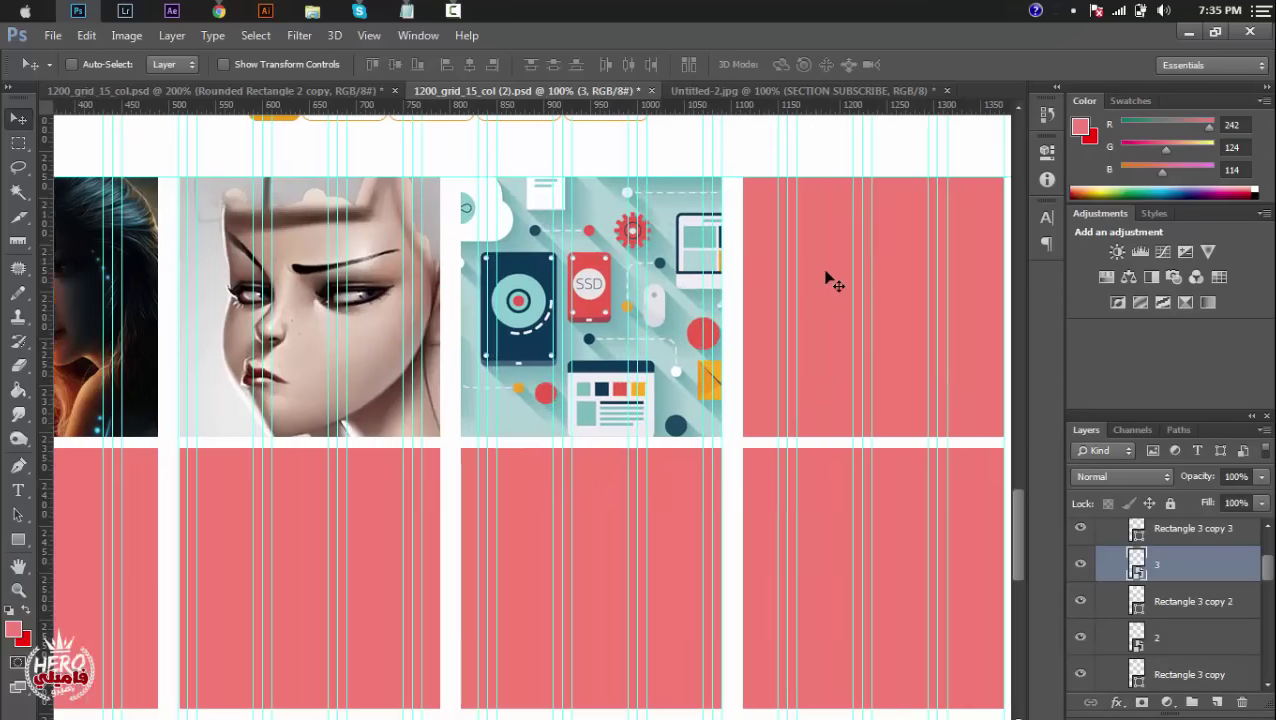
{"action": "left_click", "coordinate": [52, 35]}
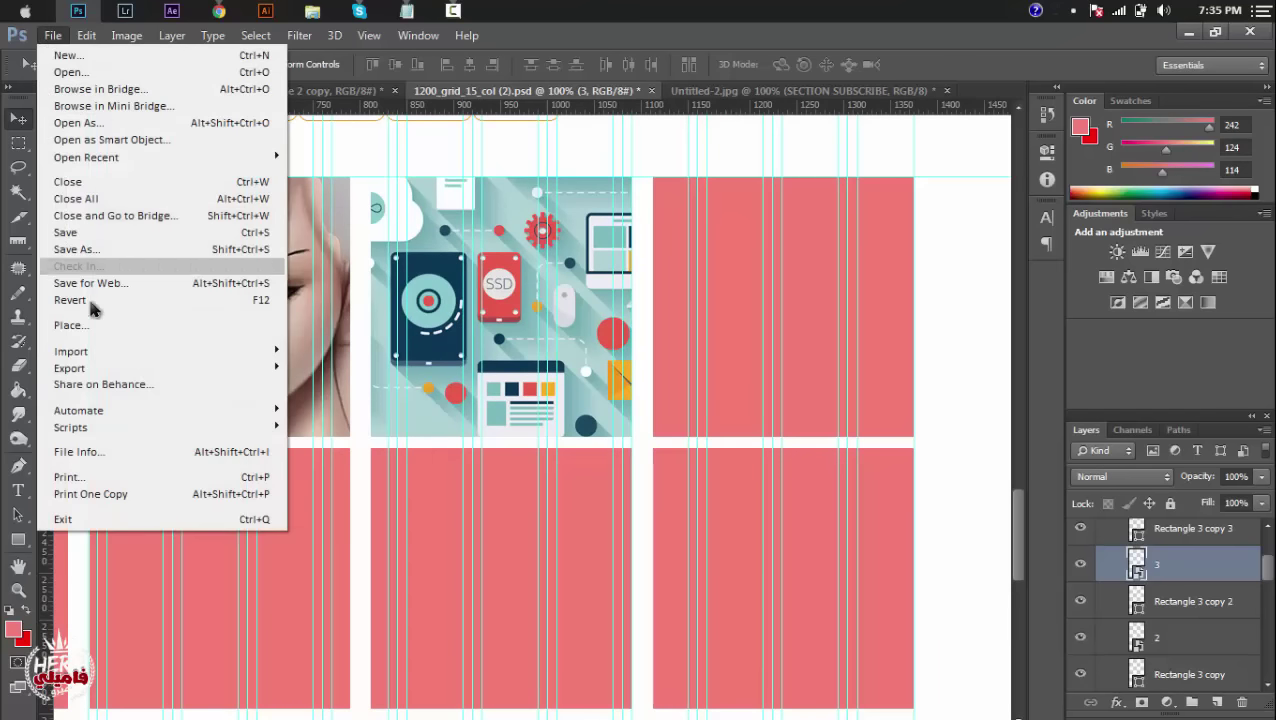
{"action": "left_click", "coordinate": [90, 323]}
{"action": "left_click", "coordinate": [580, 290]}
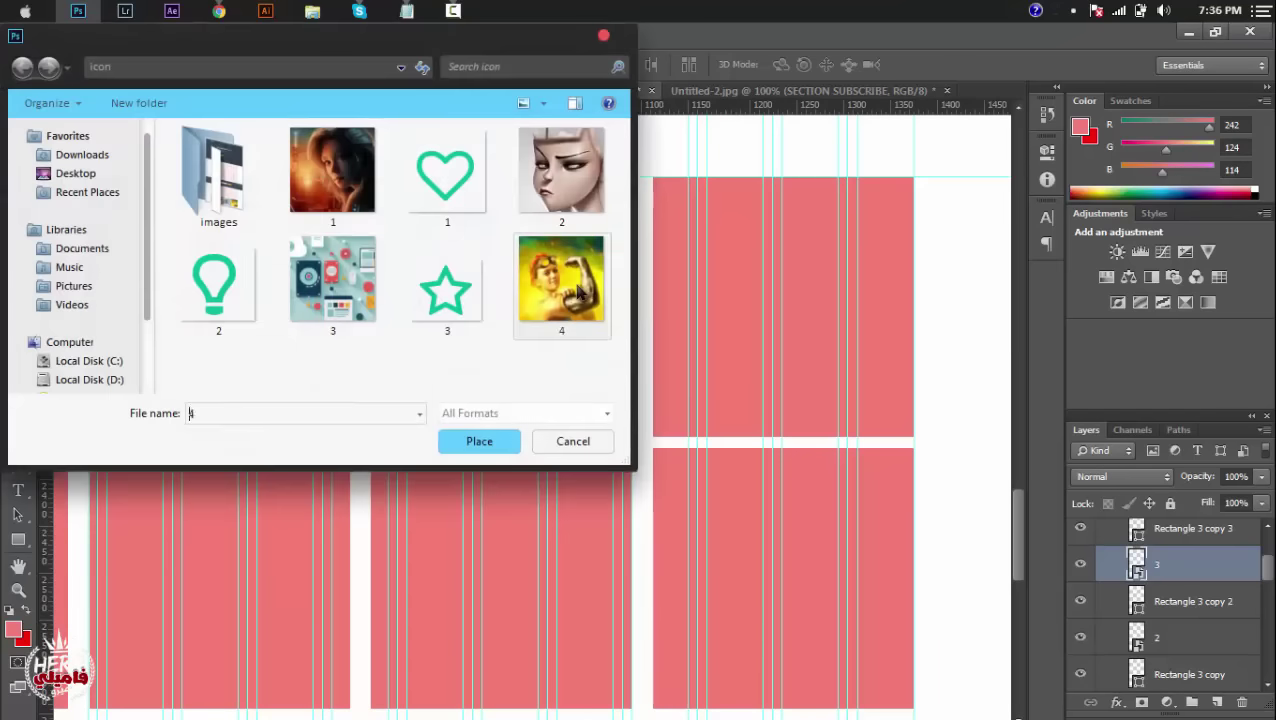
{"action": "double_click", "coordinate": [580, 290]}
{"action": "left_click_drag", "start_coordinate": [584, 337], "coordinate": [836, 222]}
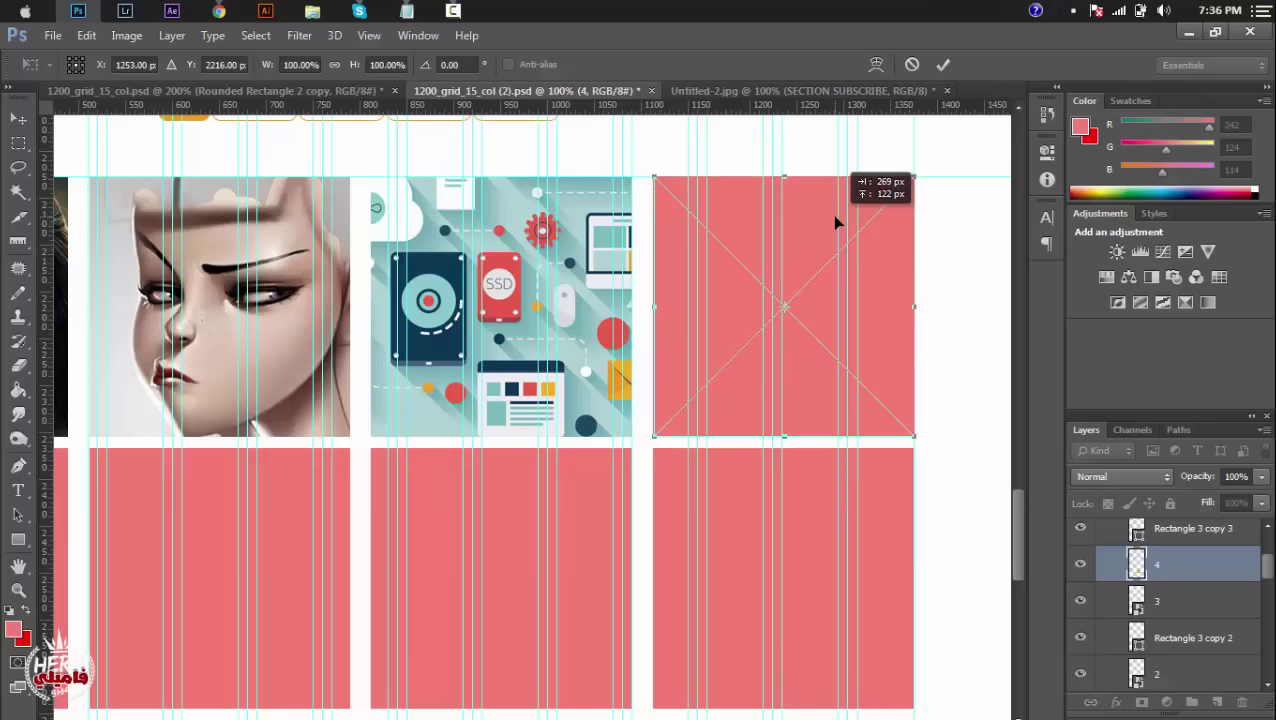
{"action": "key", "text": "Return"}
{"action": "left_click_drag", "start_coordinate": [1207, 557], "coordinate": [1208, 541]}
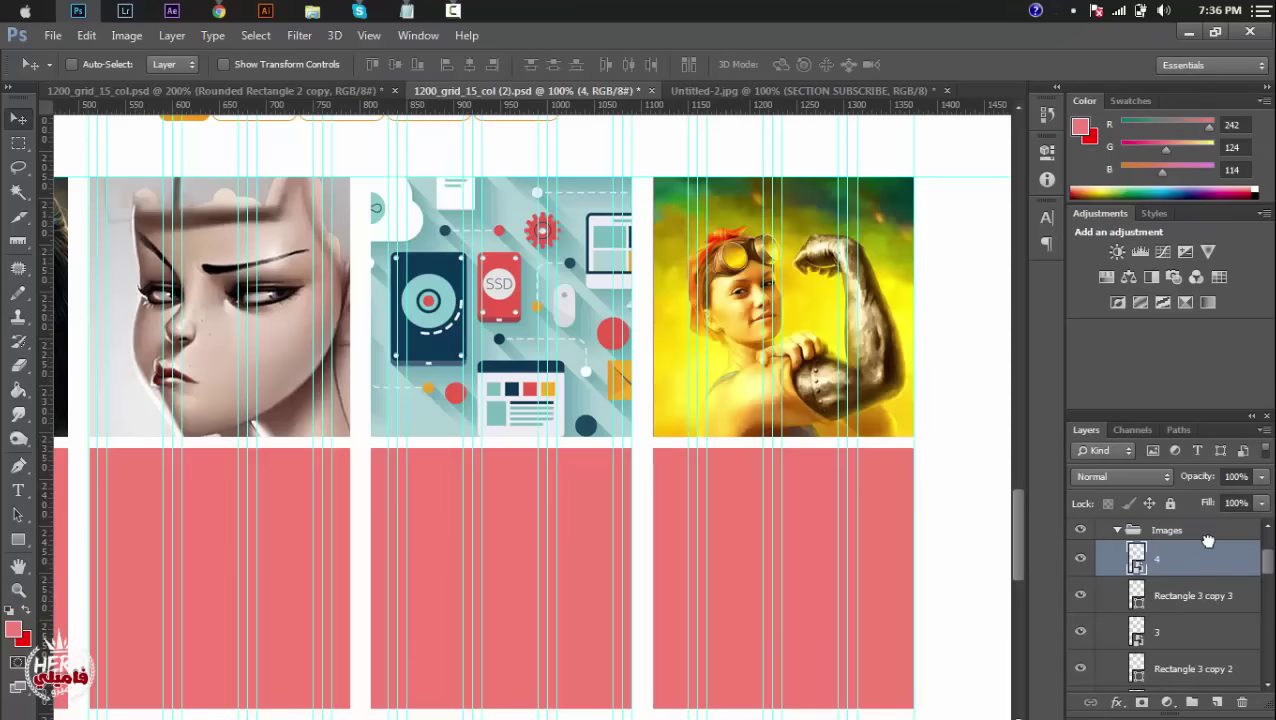
{"action": "scroll", "coordinate": [790, 456], "scroll_direction": "left", "scroll_amount": 5}
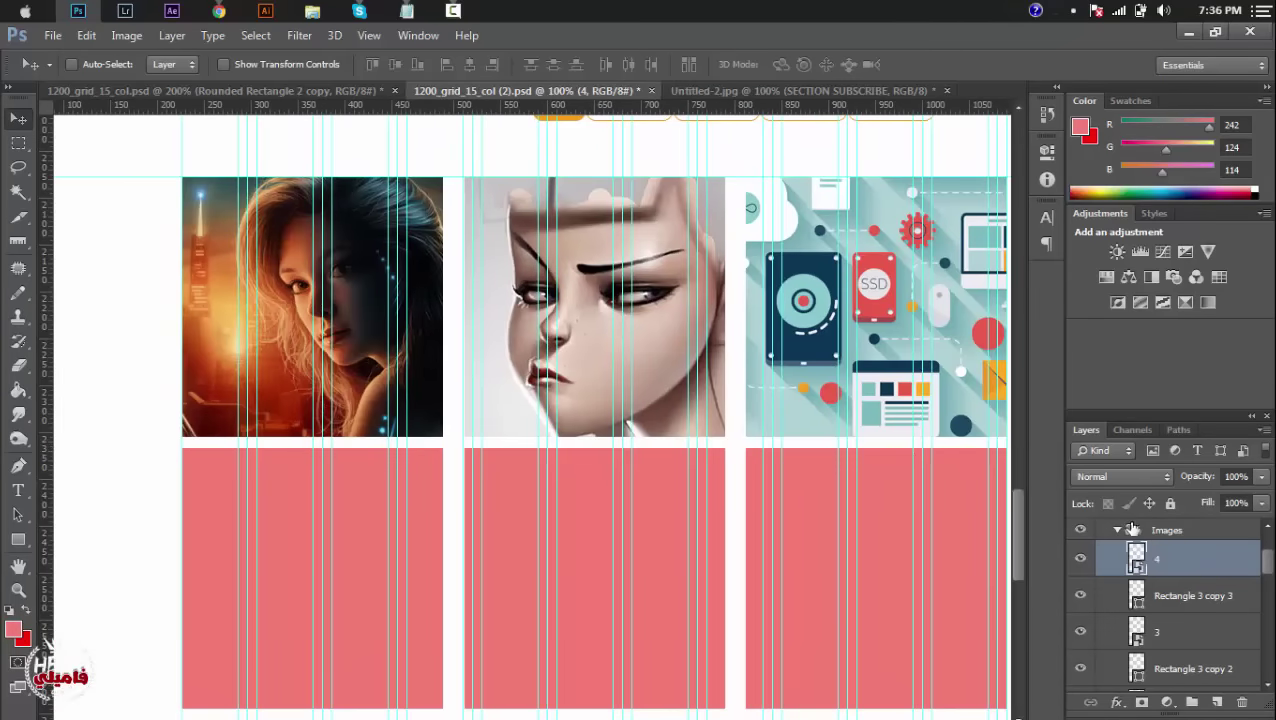
Collapse the Images group, expand the Images copy group and select its Rectangle 3 layer.
{"action": "left_click", "coordinate": [1117, 531]}
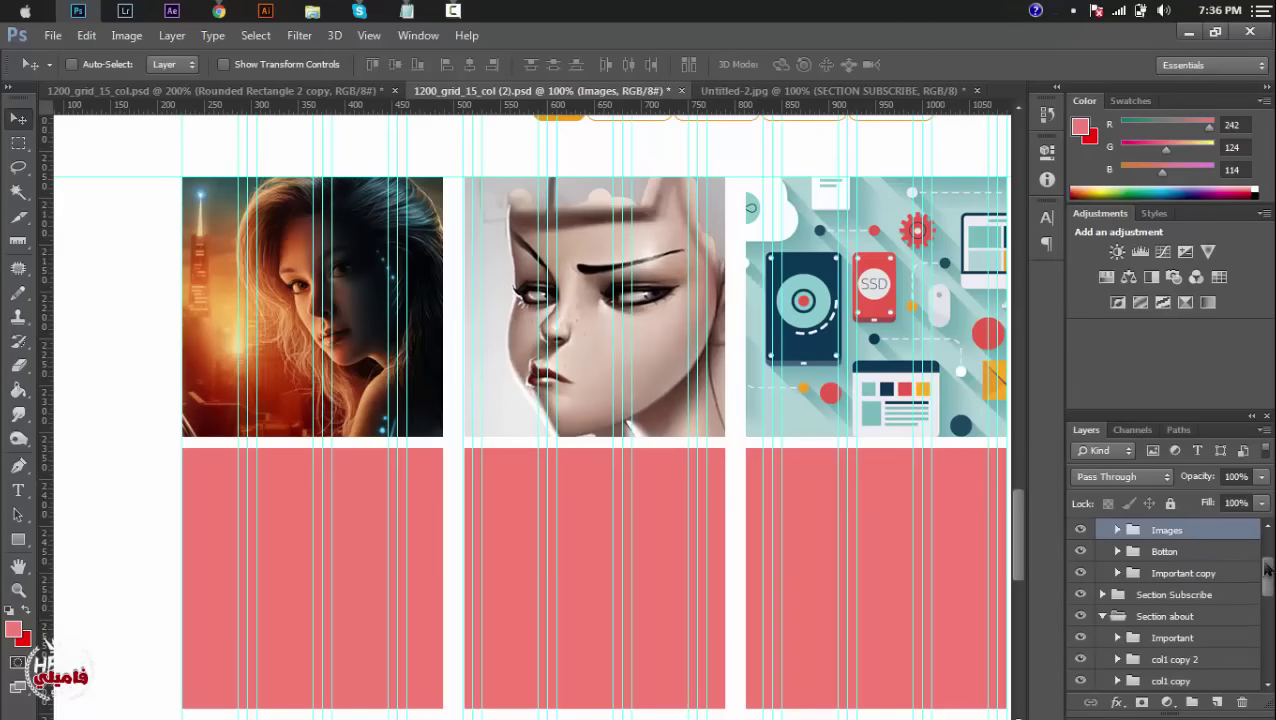
{"action": "scroll", "coordinate": [1266, 568], "scroll_direction": "up", "scroll_amount": 2}
{"action": "left_click", "coordinate": [1162, 563]}
{"action": "left_click", "coordinate": [1117, 565]}
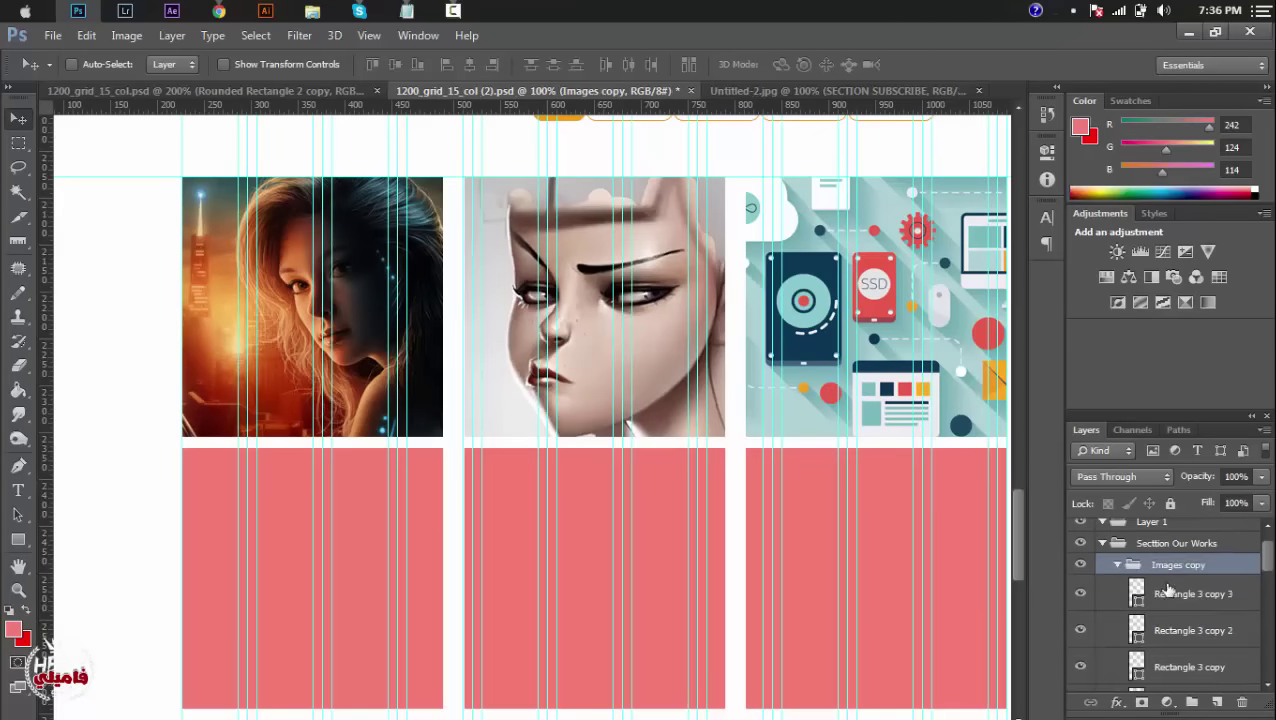
{"action": "scroll", "coordinate": [1165, 600], "scroll_direction": "down", "scroll_amount": 3}
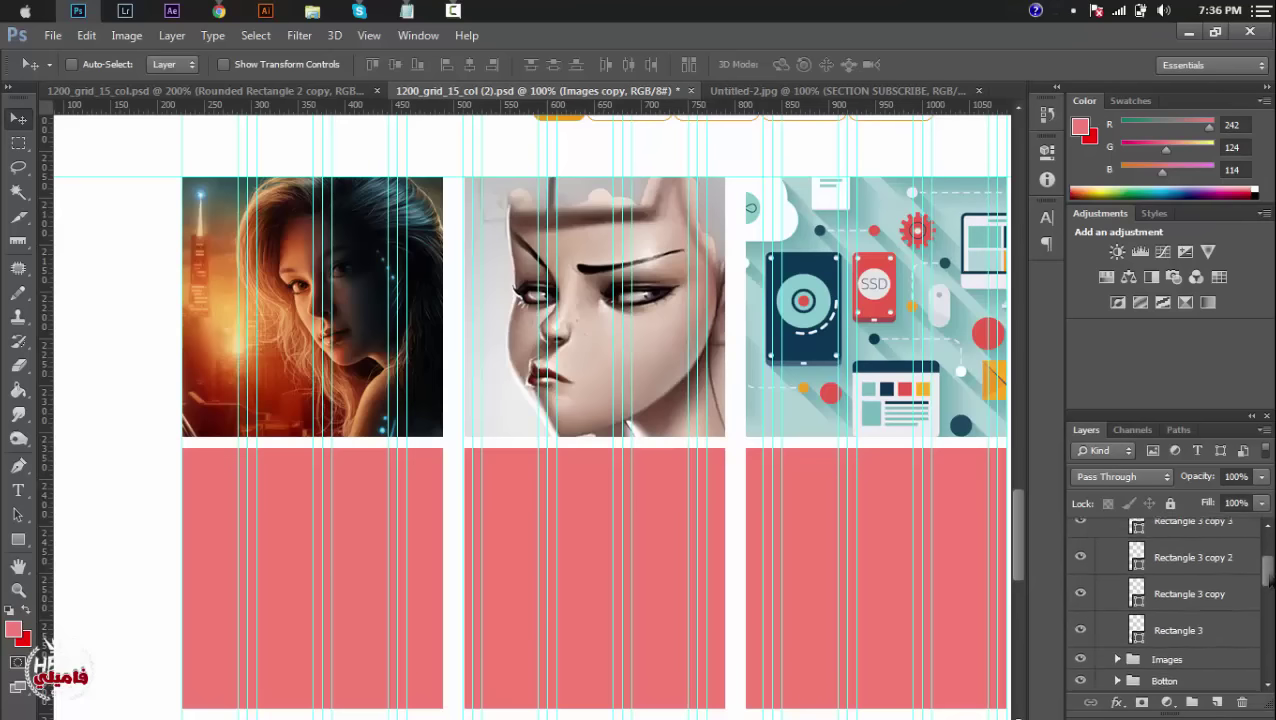
{"action": "left_click", "coordinate": [1170, 634]}
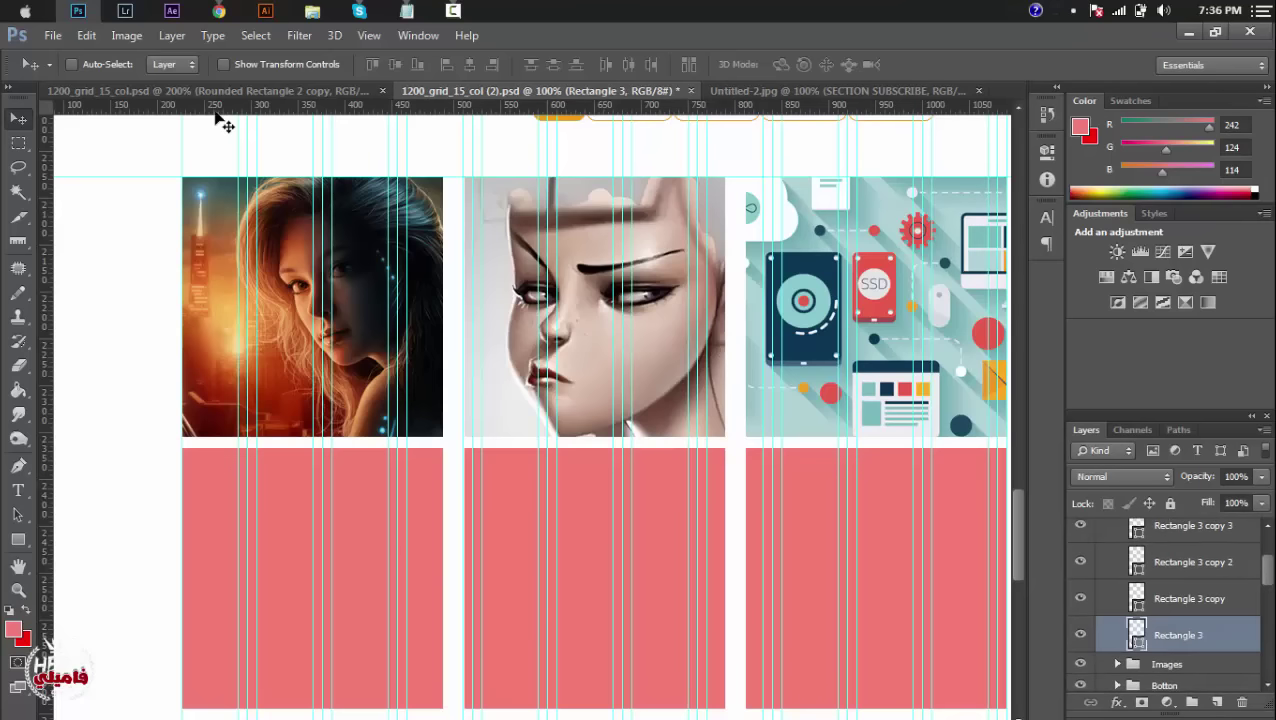
Place 1200_grid_15_col_03 from the images subfolder above Rectangle 3 in Images copy, covering the bottom row's first square.
{"action": "left_click", "coordinate": [52, 35]}
{"action": "left_click", "coordinate": [238, 328]}
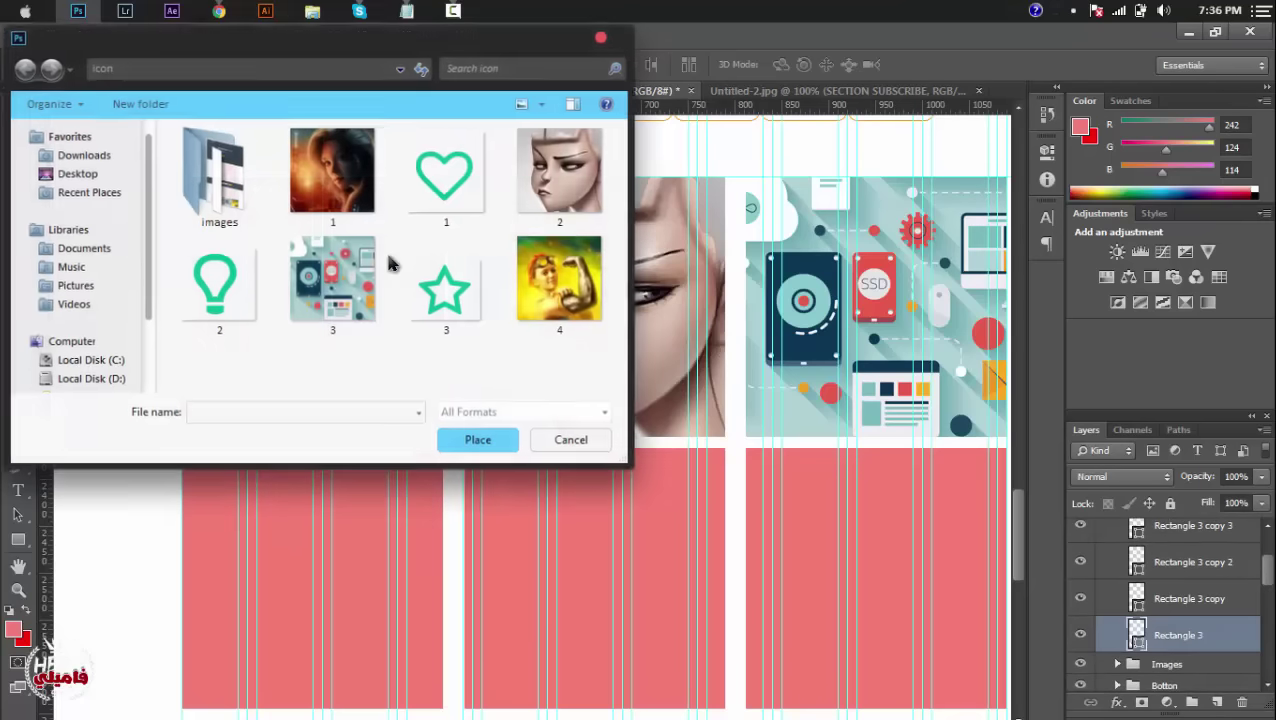
{"action": "double_click", "coordinate": [230, 200]}
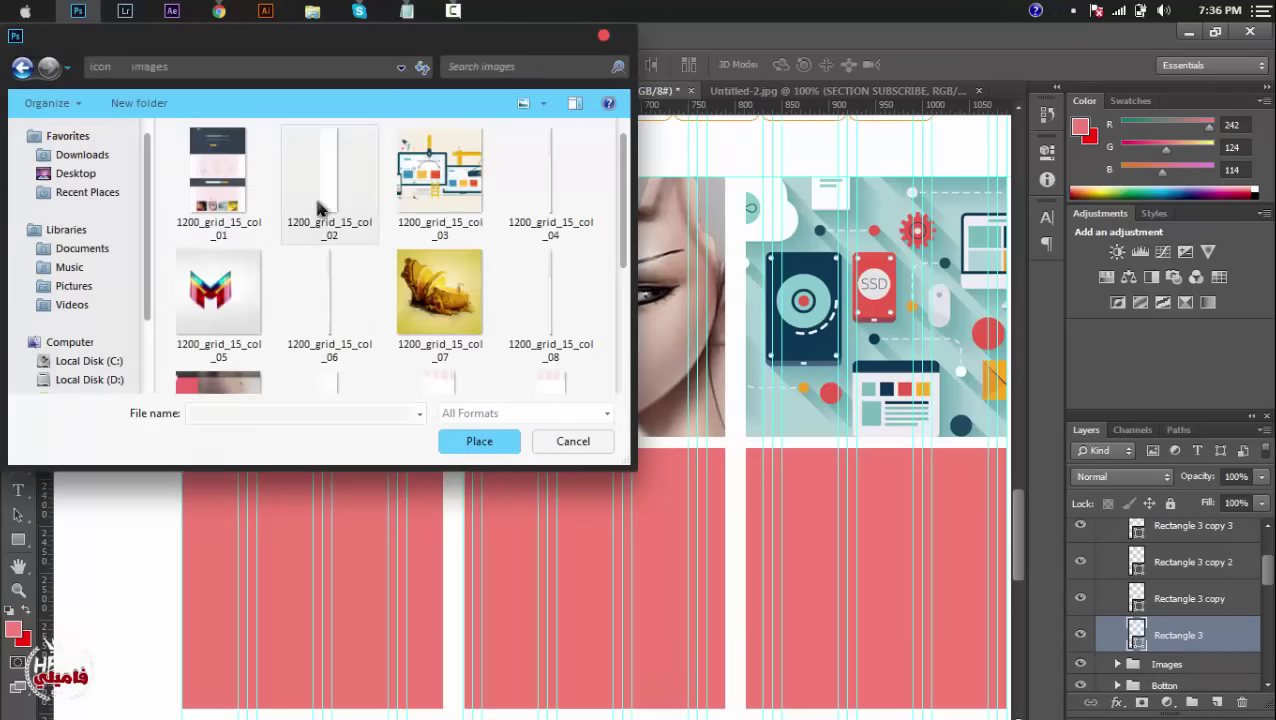
{"action": "scroll", "coordinate": [452, 193], "scroll_direction": "down", "scroll_amount": 2}
{"action": "scroll", "coordinate": [450, 194], "scroll_direction": "up", "scroll_amount": 2}
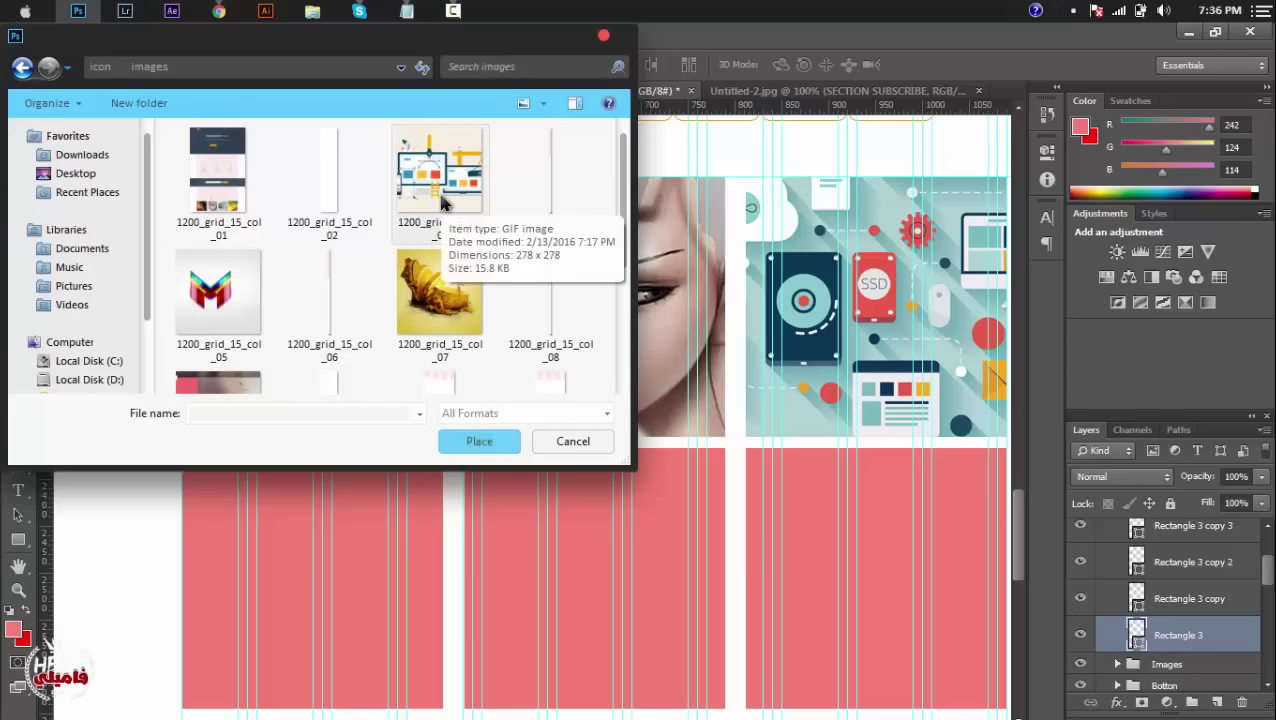
{"action": "double_click", "coordinate": [433, 200]}
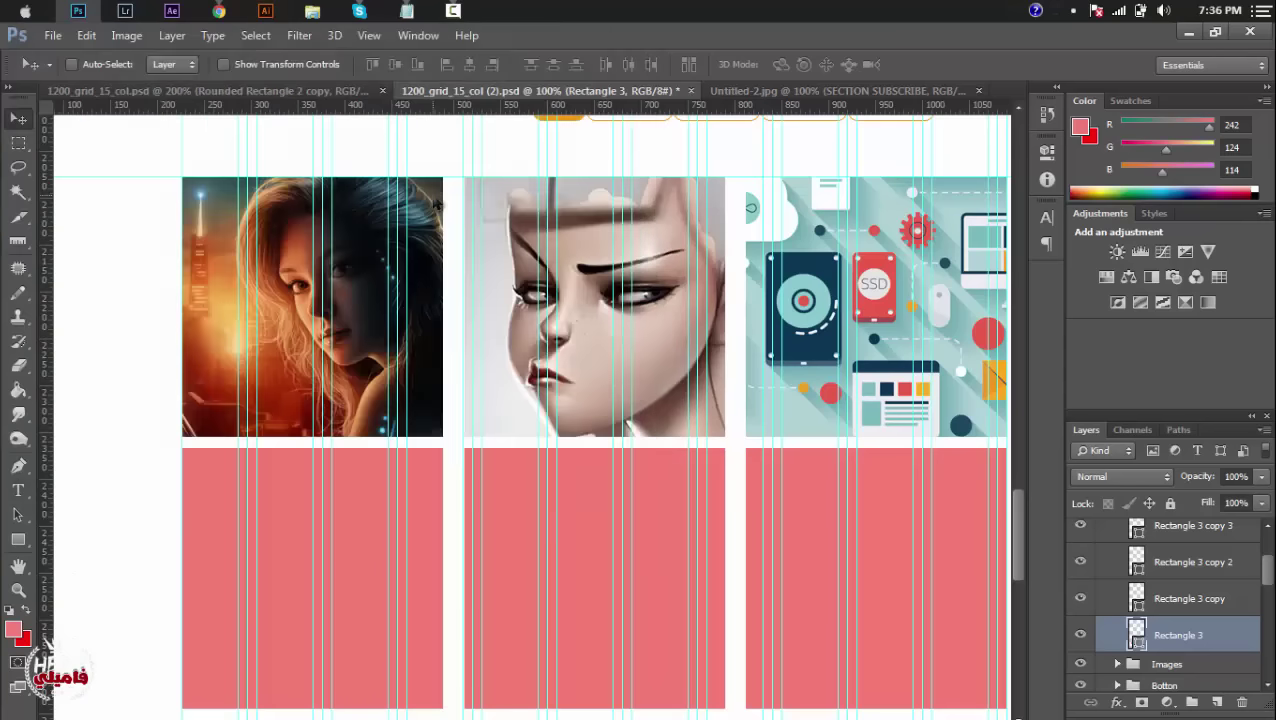
{"action": "left_click_drag", "start_coordinate": [437, 350], "coordinate": [218, 512]}
{"action": "key", "text": "Return"}
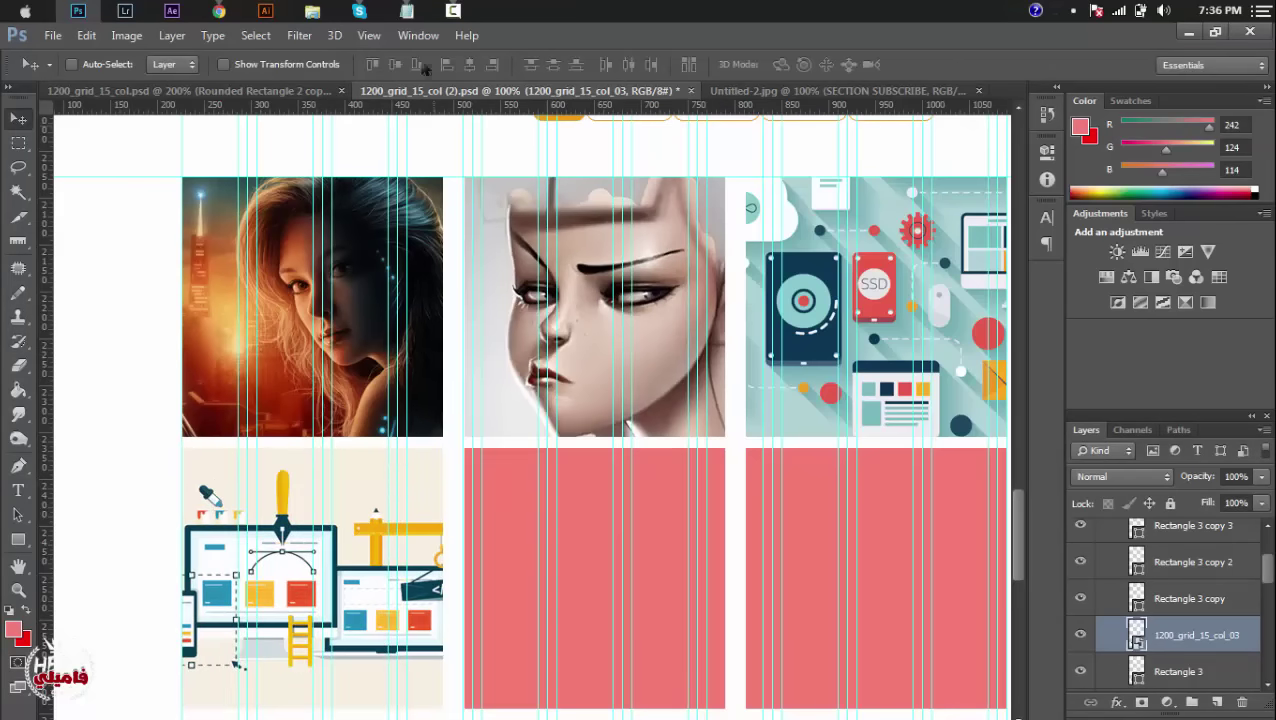
Place the M logo image 1200_grid_15_col_05, move its layer above Rectangle 3 copy, and align it over the bottom row's second square.
{"action": "left_click", "coordinate": [53, 35]}
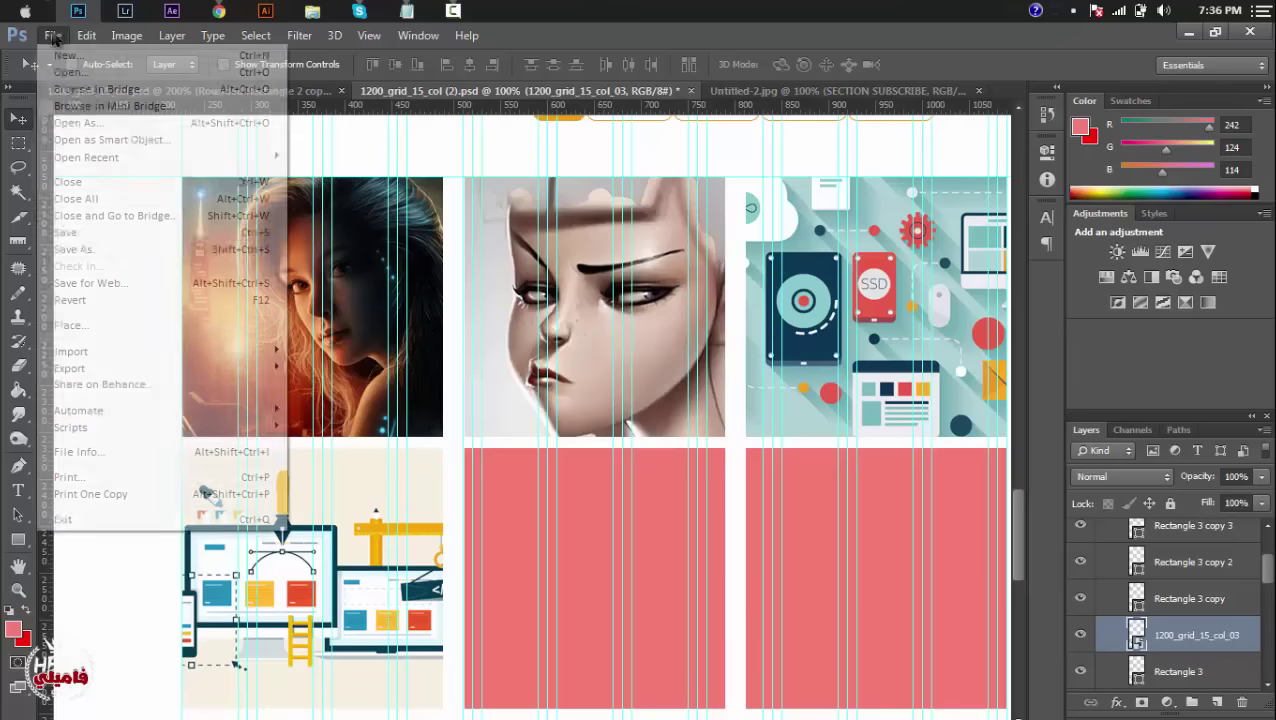
{"action": "left_click", "coordinate": [75, 326]}
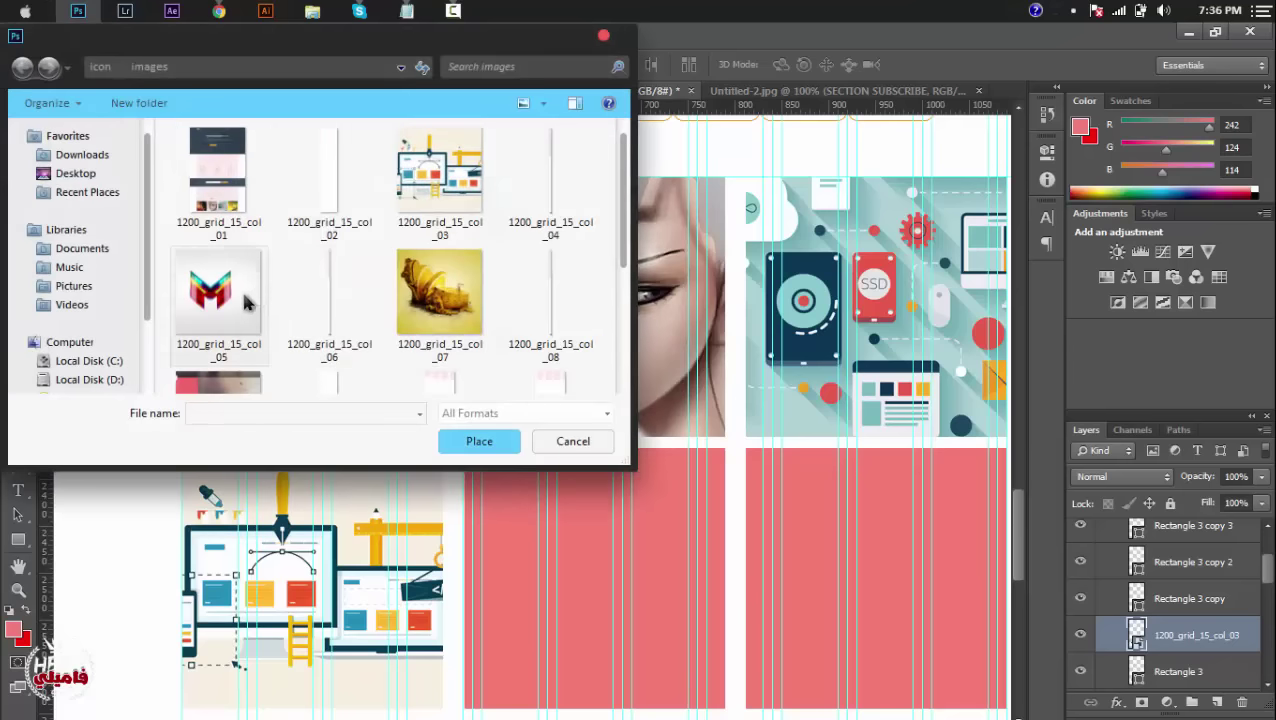
{"action": "double_click", "coordinate": [247, 303]}
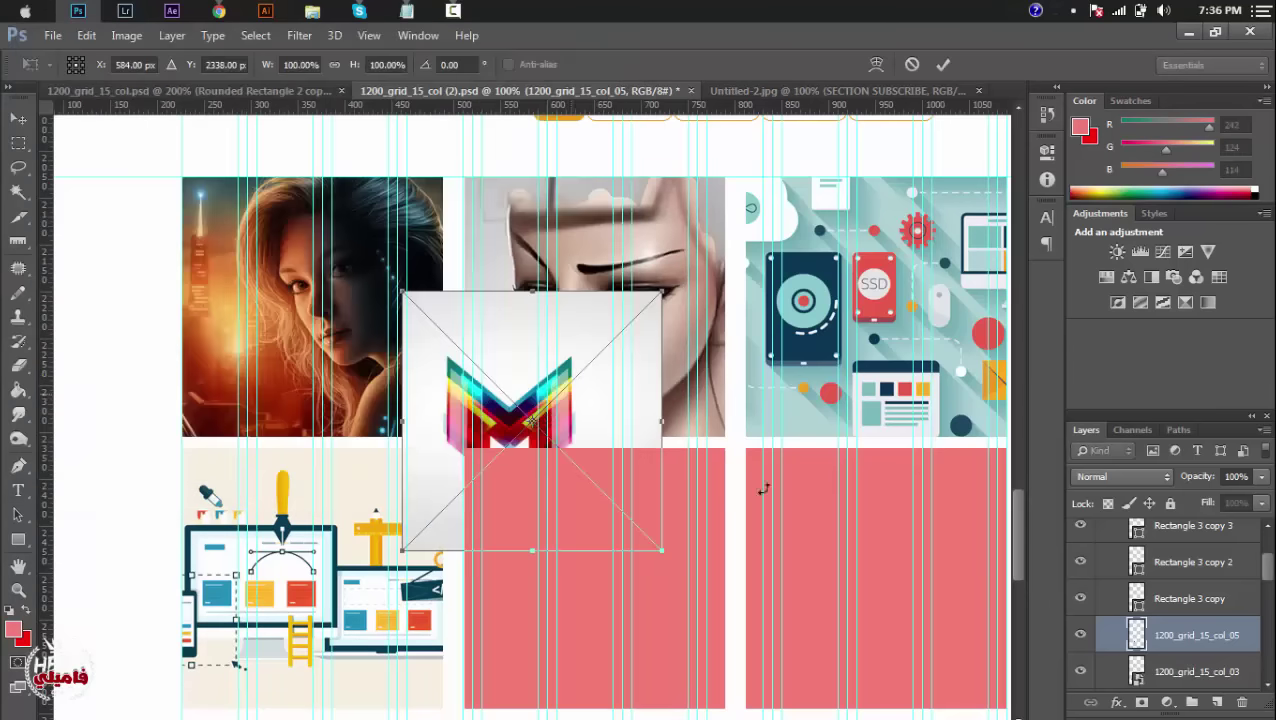
{"action": "key", "text": "Return"}
{"action": "left_click_drag", "start_coordinate": [1217, 637], "coordinate": [1216, 588]}
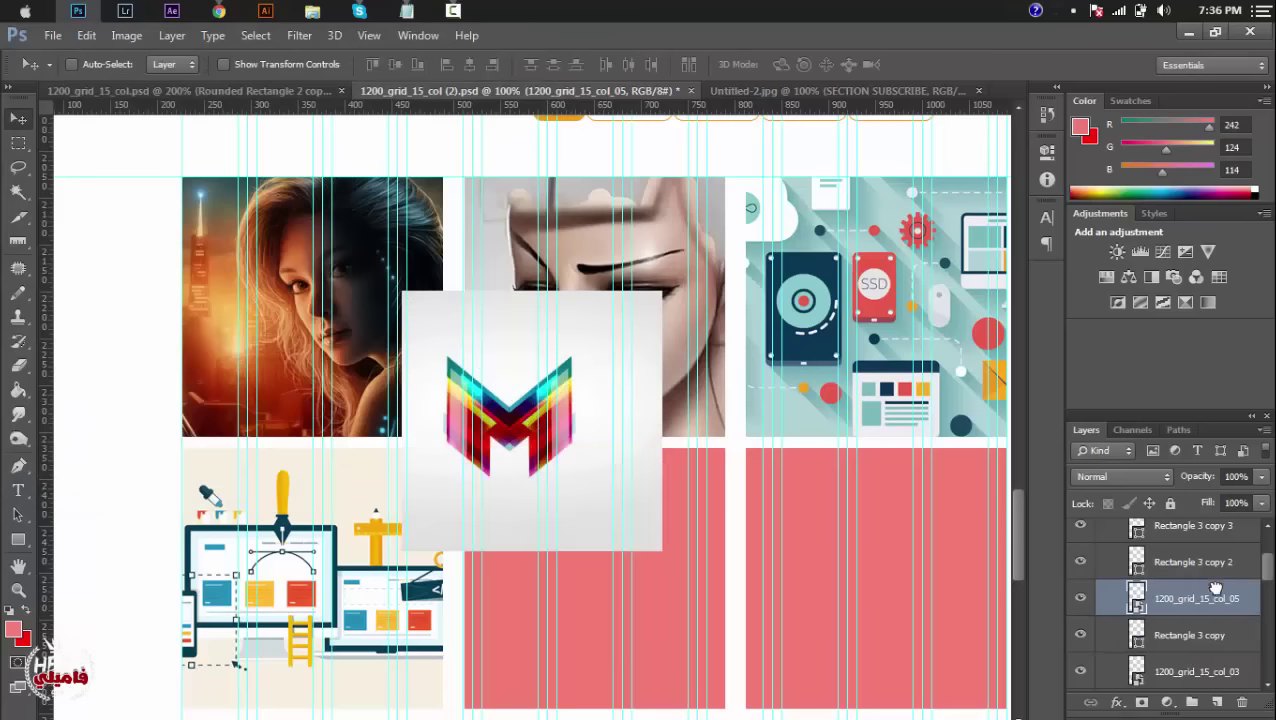
{"action": "left_click_drag", "start_coordinate": [623, 489], "coordinate": [654, 601]}
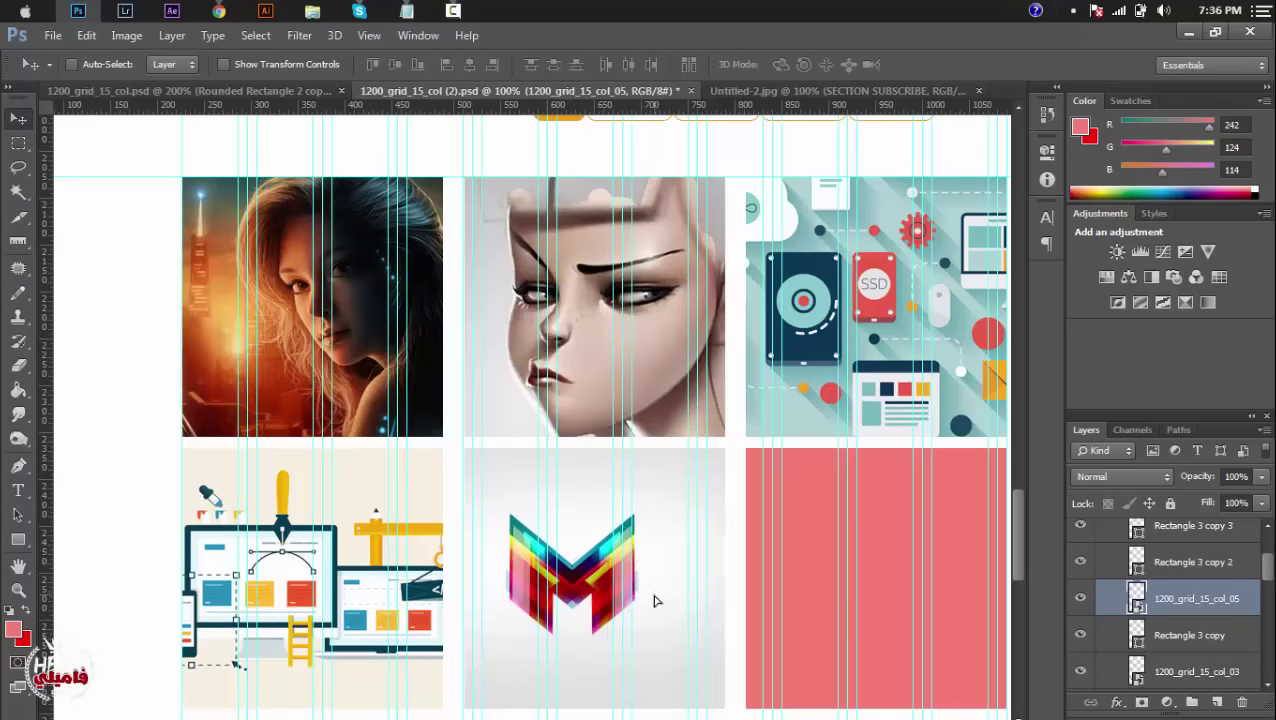
Place the yellow frog image 1200_grid_15_col_07 over the bottom row's third square and move its layer above Rectangle 3 copy 2.
{"action": "left_click", "coordinate": [52, 35]}
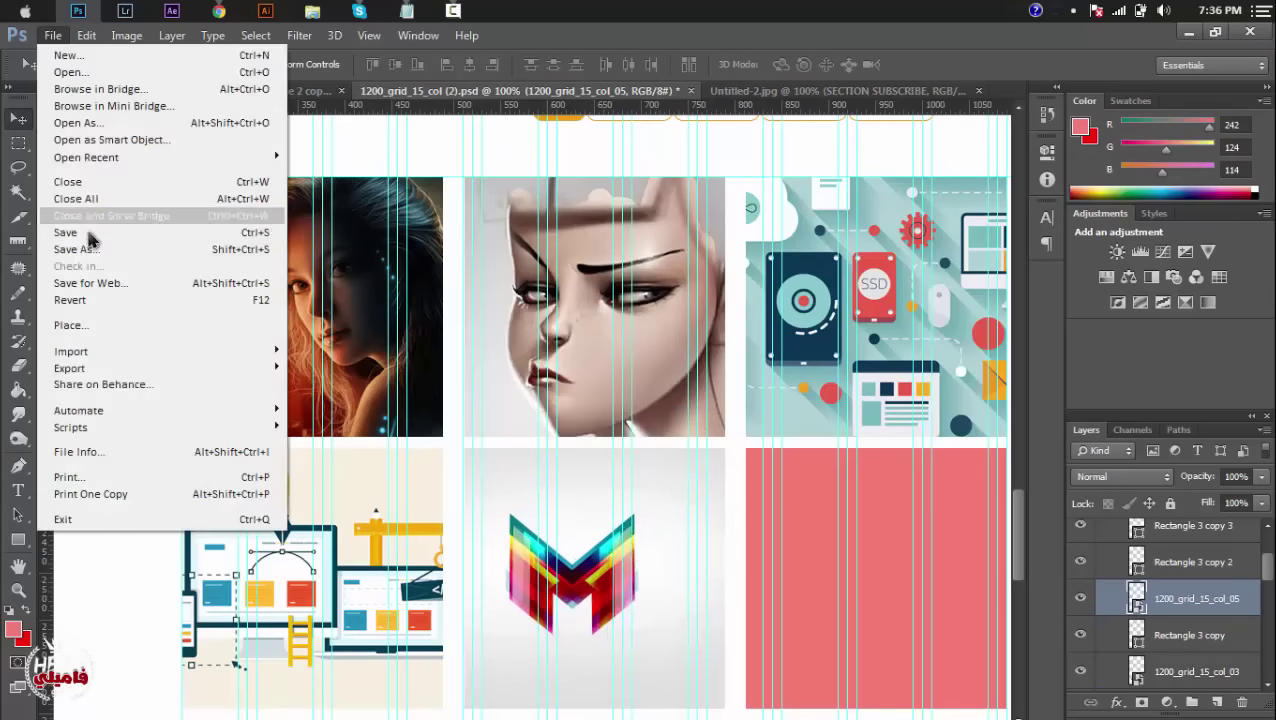
{"action": "left_click", "coordinate": [80, 328]}
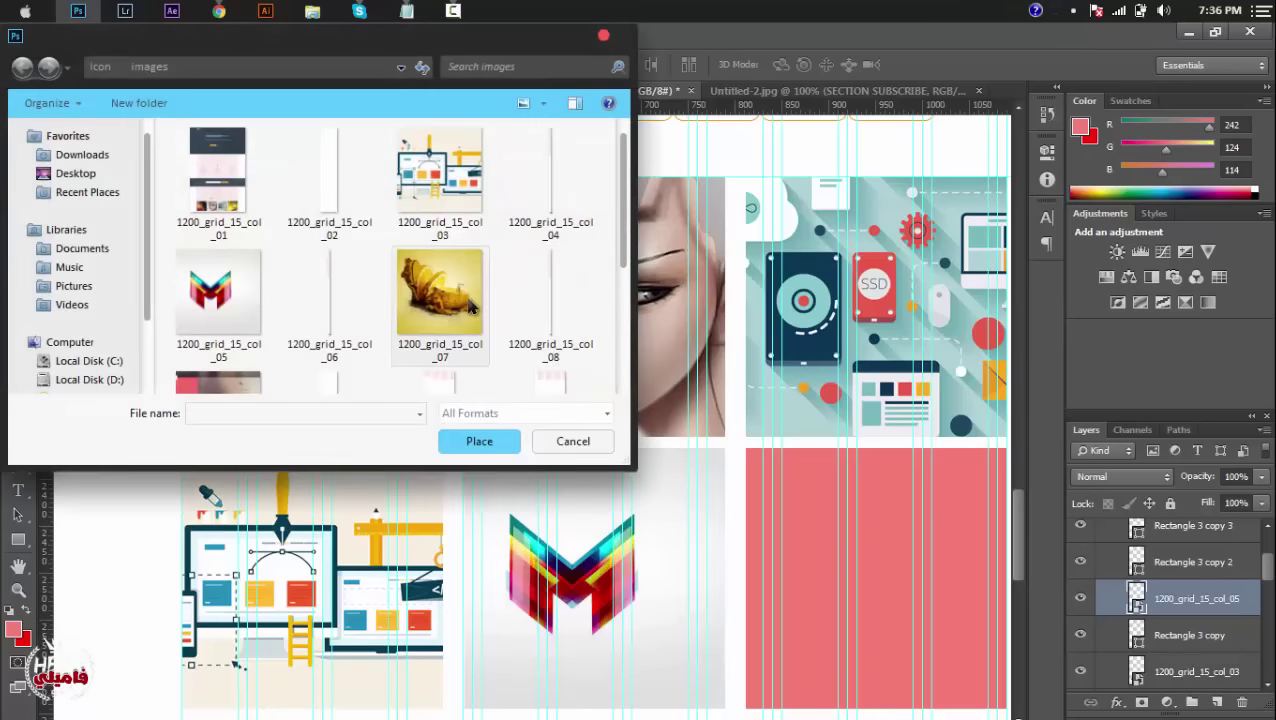
{"action": "double_click", "coordinate": [471, 308]}
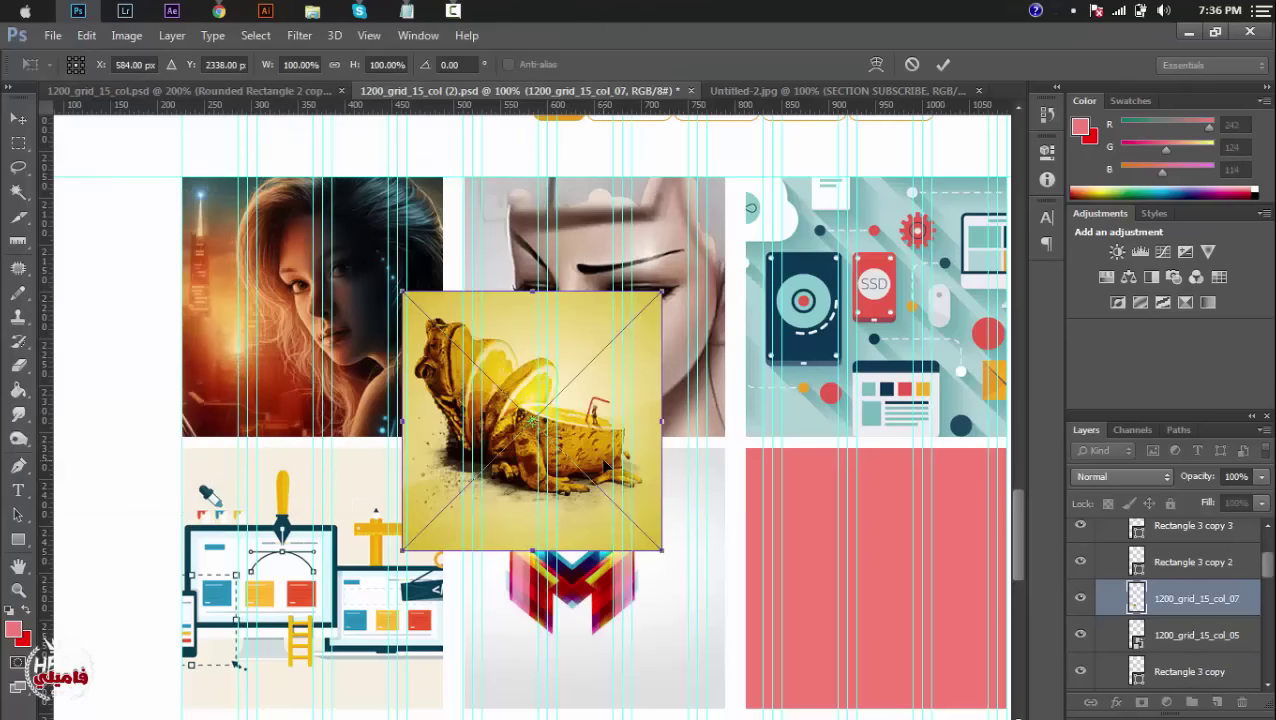
{"action": "key", "text": "Return"}
{"action": "left_click_drag", "start_coordinate": [560, 426], "coordinate": [922, 577]}
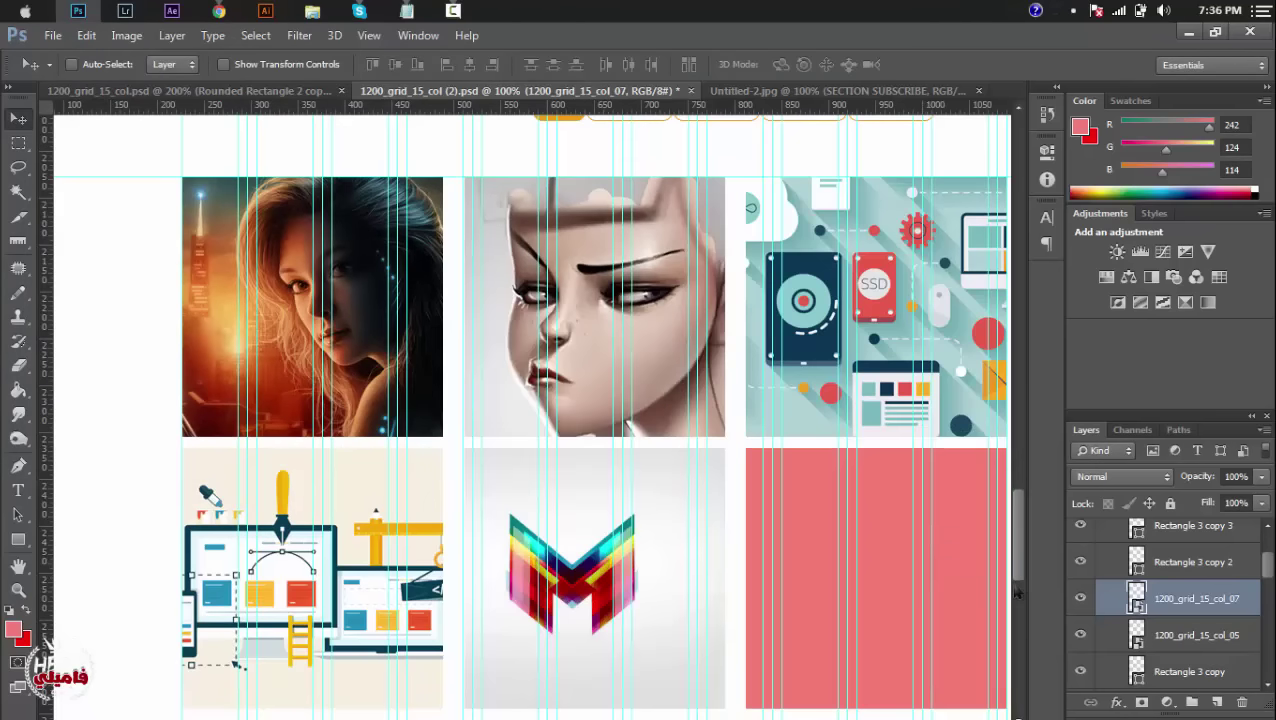
{"action": "left_click", "coordinate": [1176, 564]}
{"action": "left_click_drag", "start_coordinate": [1172, 594], "coordinate": [1175, 562]}
Place the interface image 1200_grid_15_col_09, move its layer above Rectangle 3 copy 3, and align it over the bottom row's fourth square.
{"action": "scroll", "coordinate": [906, 548], "scroll_direction": "right", "scroll_amount": 3}
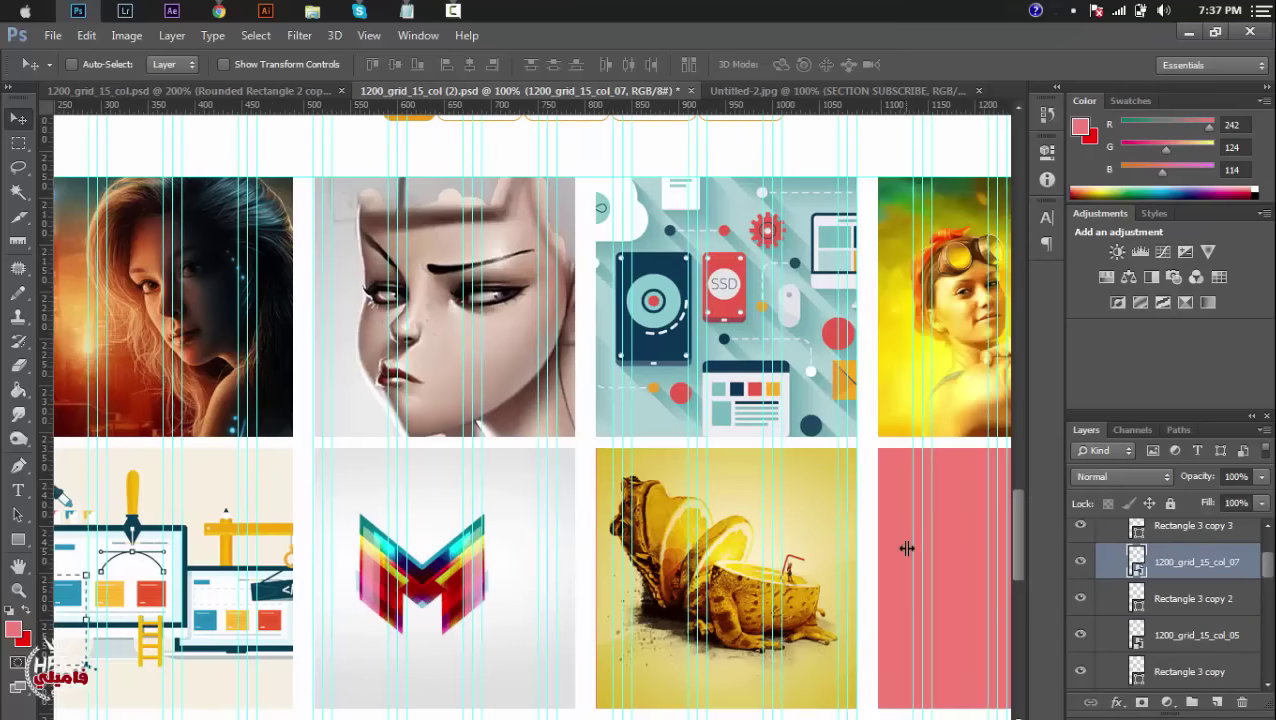
{"action": "scroll", "coordinate": [706, 535], "scroll_direction": "right", "scroll_amount": 5}
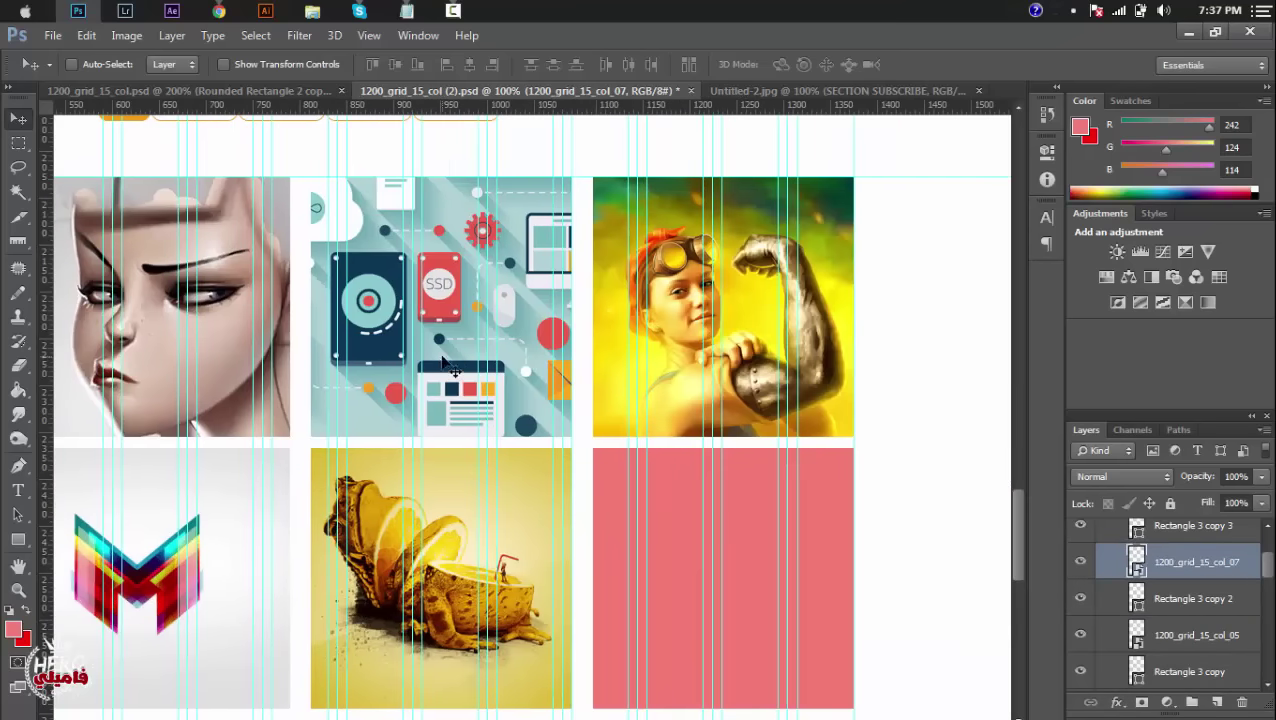
{"action": "left_click", "coordinate": [52, 35]}
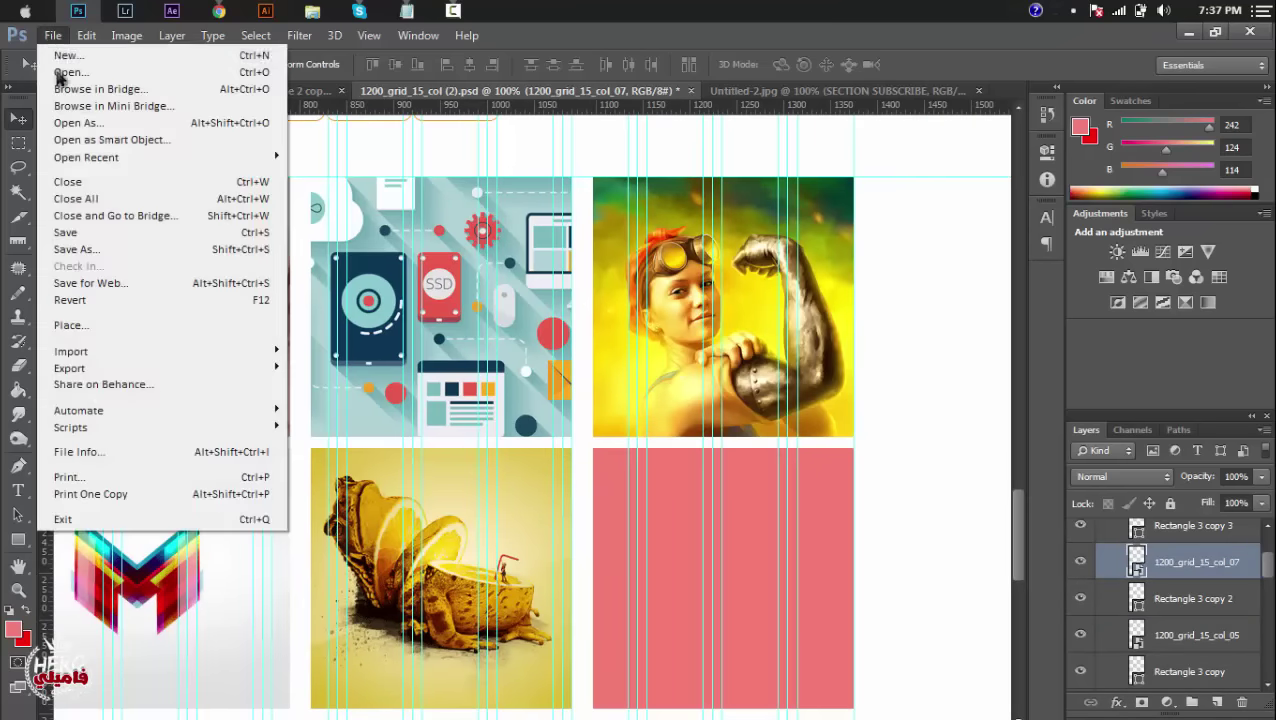
{"action": "left_click", "coordinate": [82, 325]}
{"action": "scroll", "coordinate": [455, 335], "scroll_direction": "down", "scroll_amount": 2}
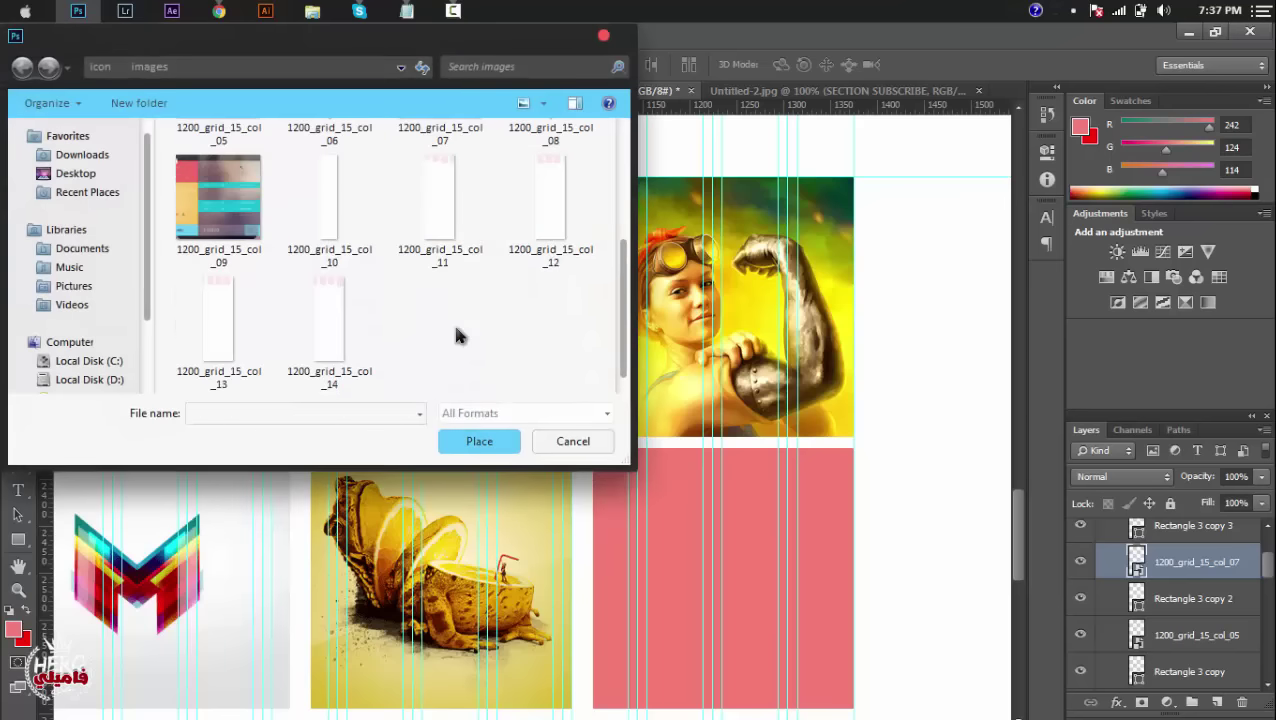
{"action": "double_click", "coordinate": [218, 197]}
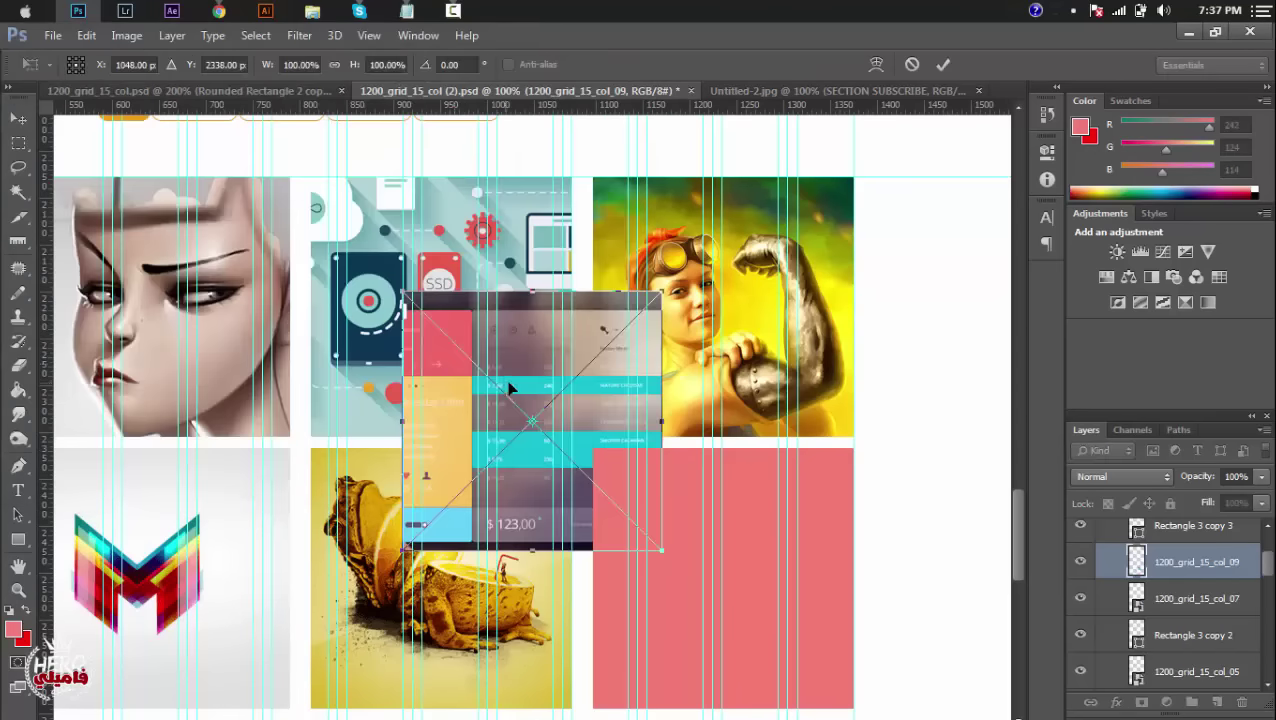
{"action": "key", "text": "Return"}
{"action": "left_click_drag", "start_coordinate": [1167, 549], "coordinate": [1145, 530]}
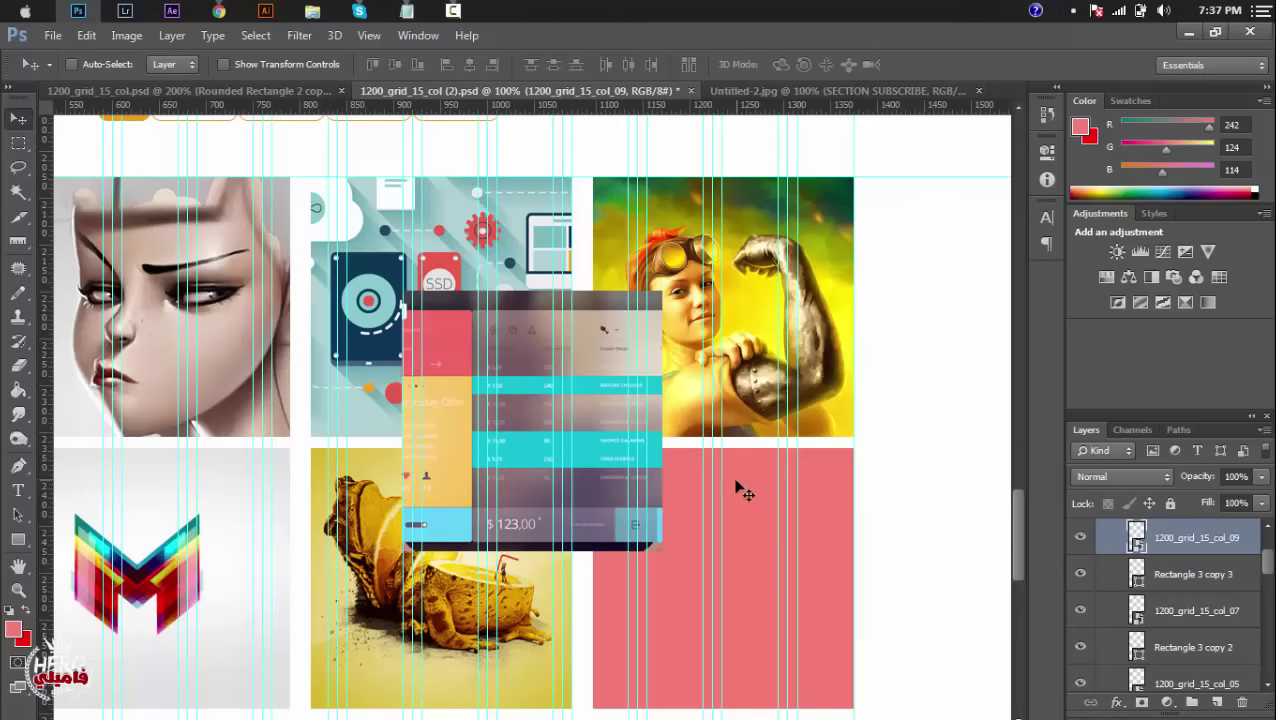
{"action": "left_click_drag", "start_coordinate": [605, 485], "coordinate": [799, 648]}
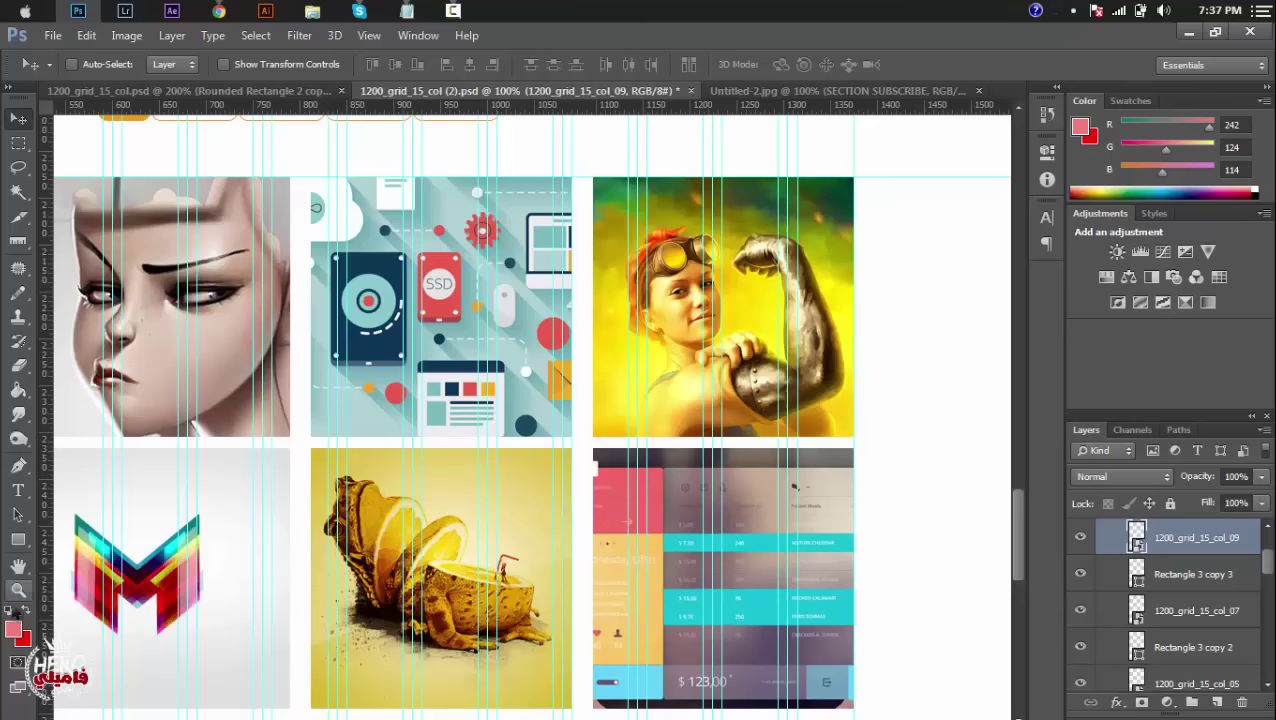
Hide the guides and review the Our Works section, from its heading and filter buttons to both image rows.
{"action": "left_click", "coordinate": [18, 590]}
{"action": "left_click", "coordinate": [541, 494], "text": "alt"}
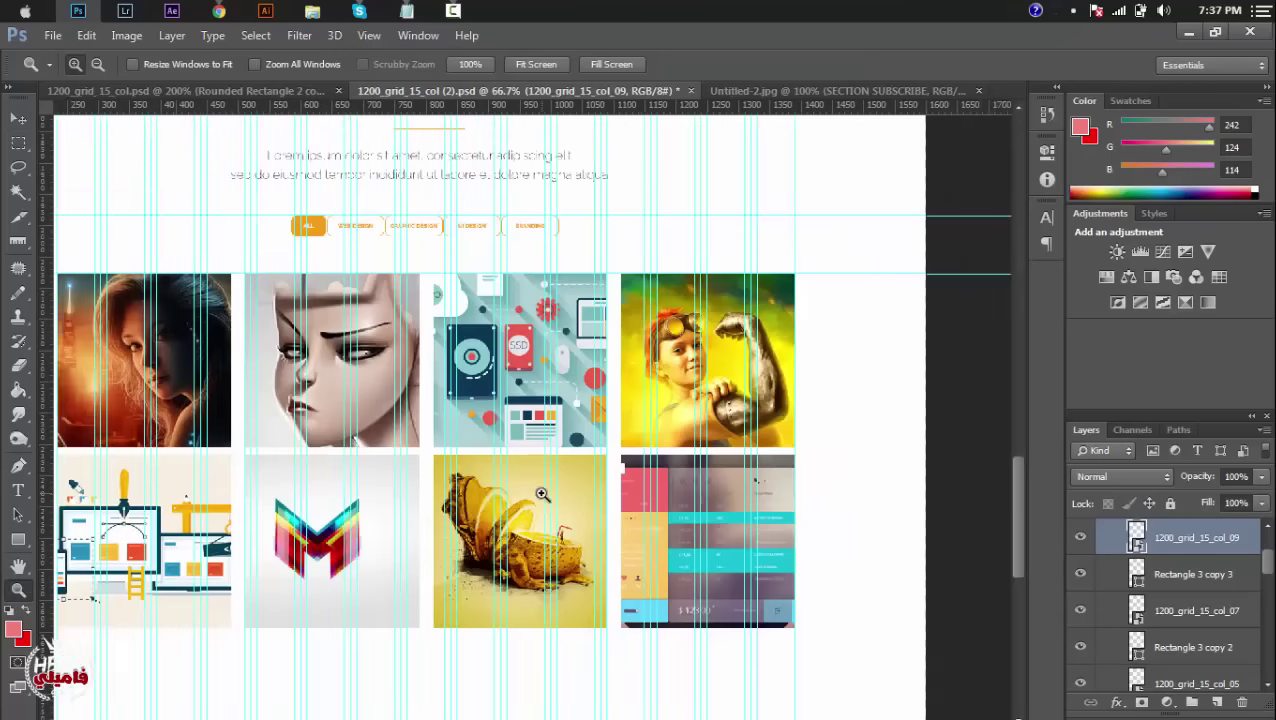
{"action": "key", "text": "ctrl+semicolon"}
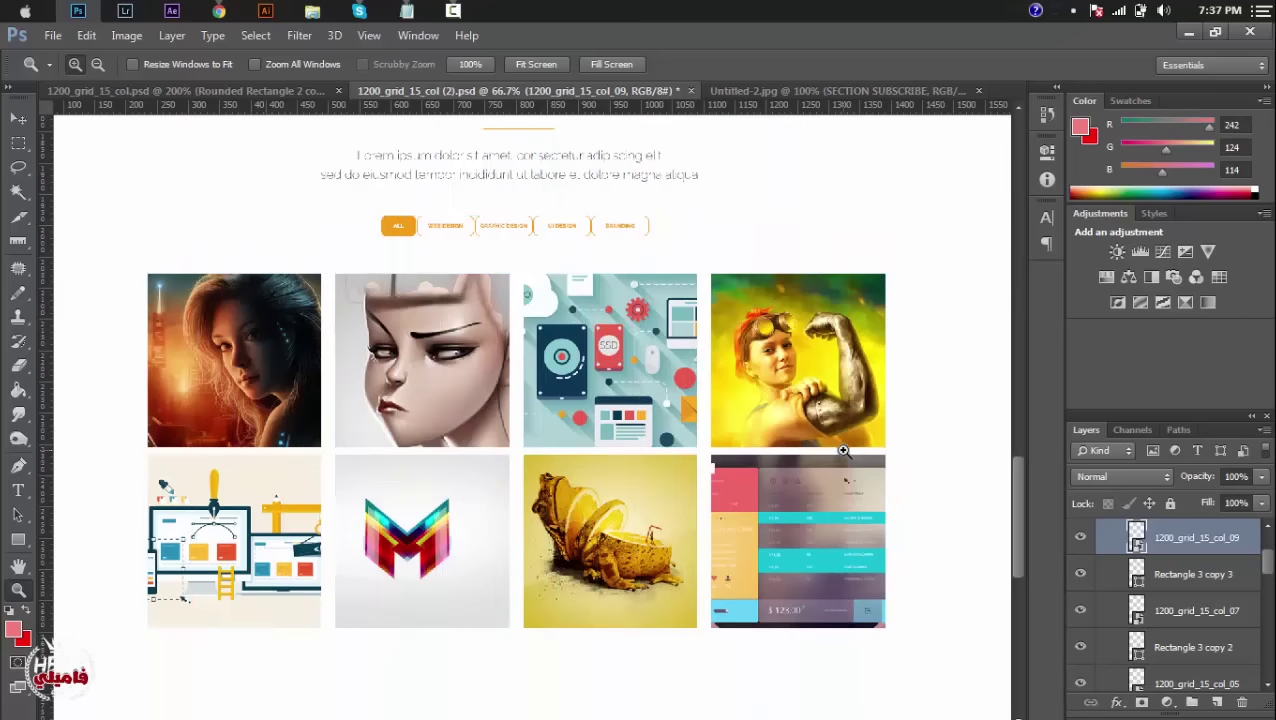
{"action": "left_click", "coordinate": [562, 225]}
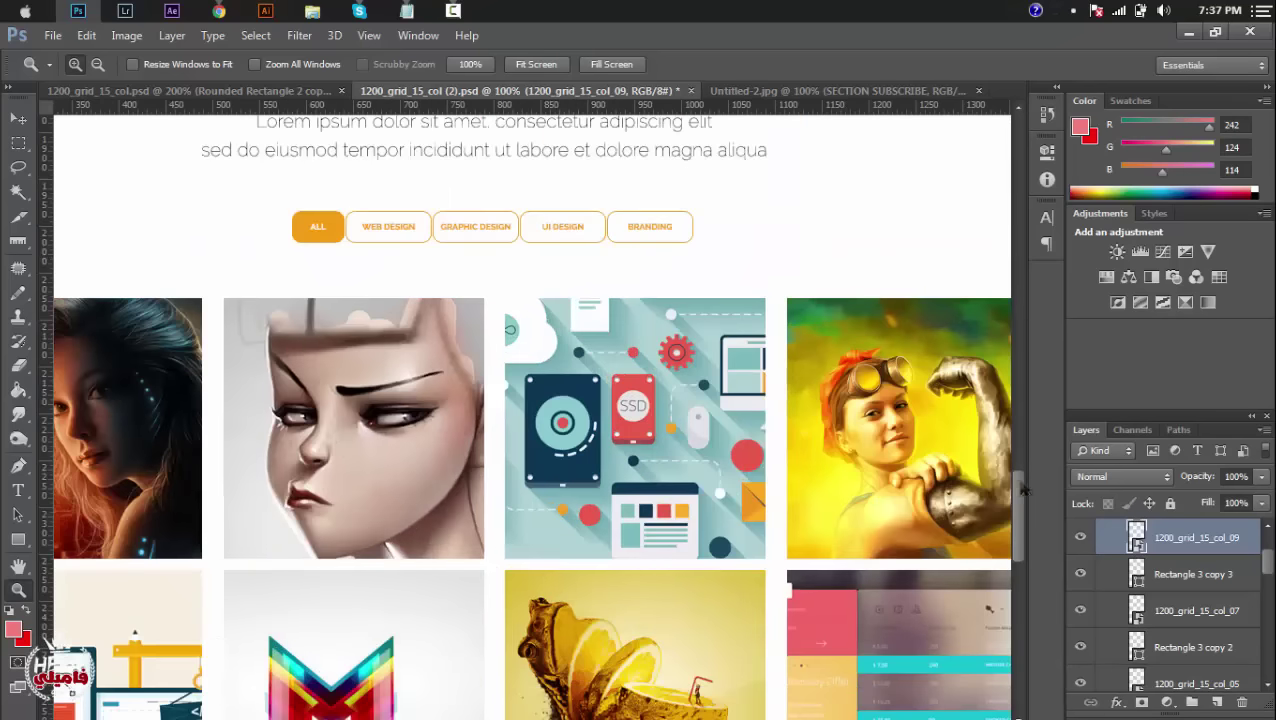
{"action": "left_click_drag", "start_coordinate": [1022, 487], "coordinate": [1008, 465]}
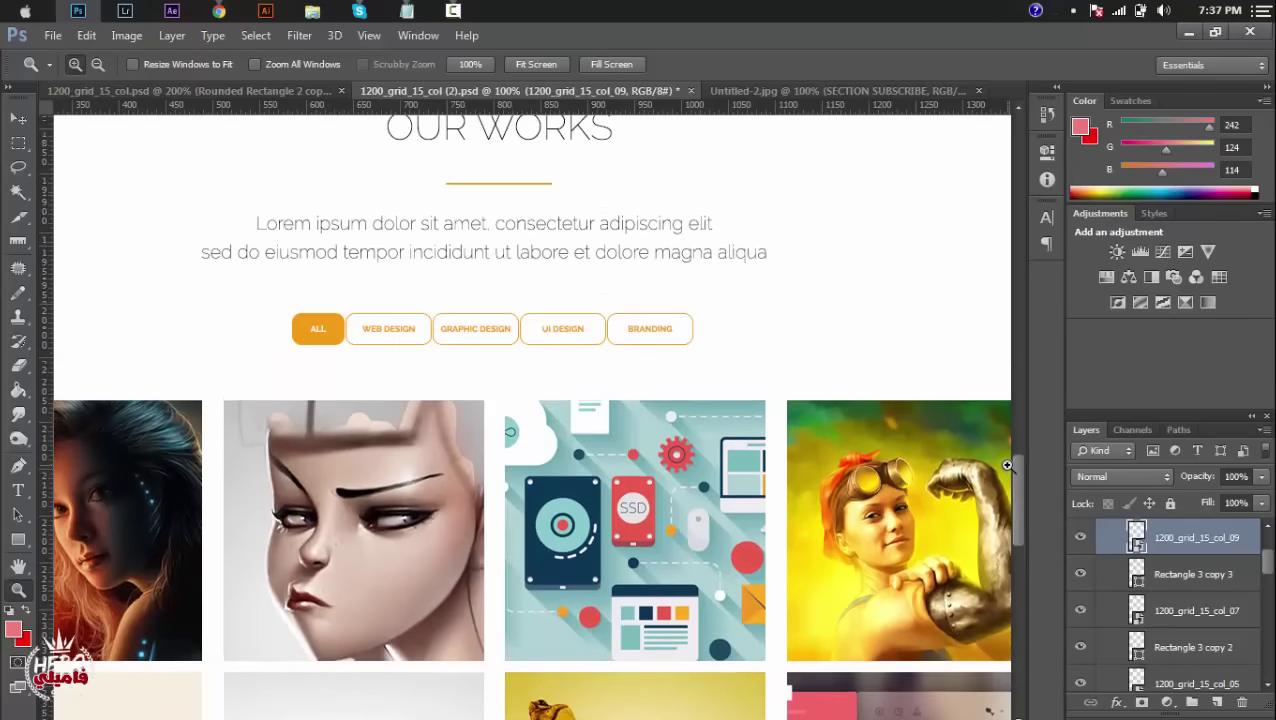
{"action": "key", "text": "alt"}
{"action": "left_click", "coordinate": [620, 468], "text": "alt"}
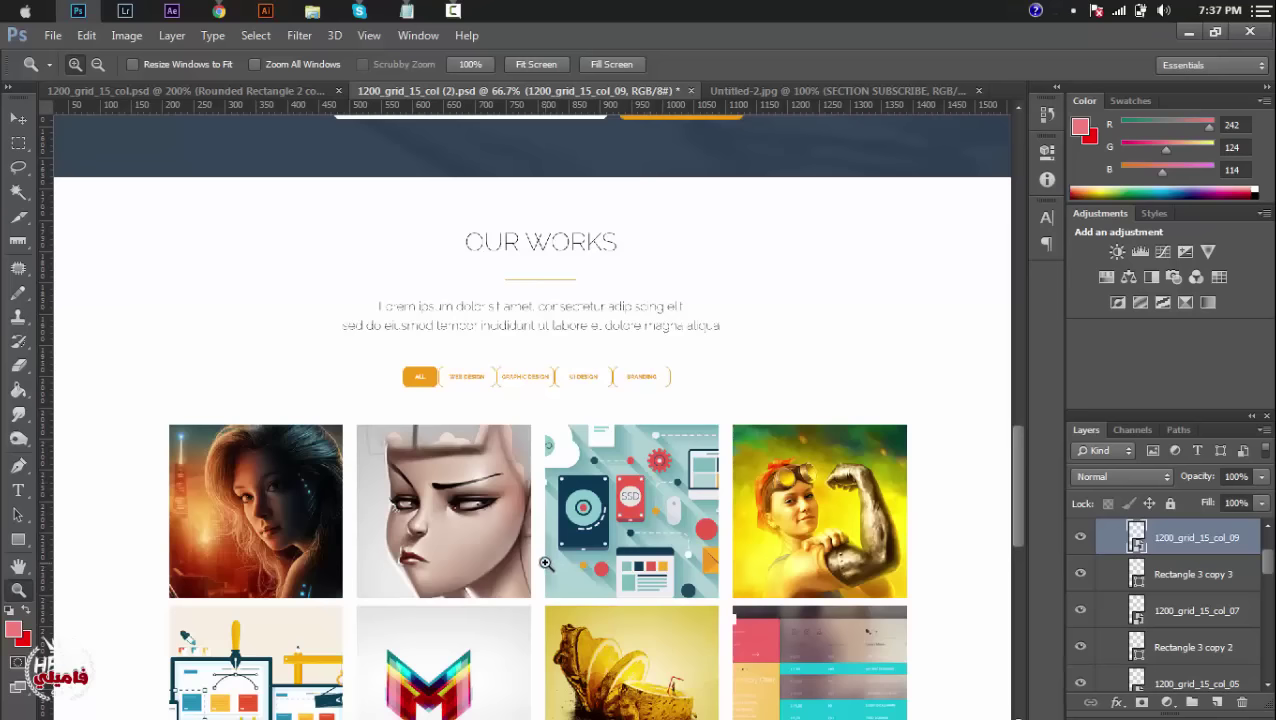
Measure the horizontal gap between the top row's second and third images with a rectangular selection and the Info readout.
{"action": "left_click", "coordinate": [540, 552]}
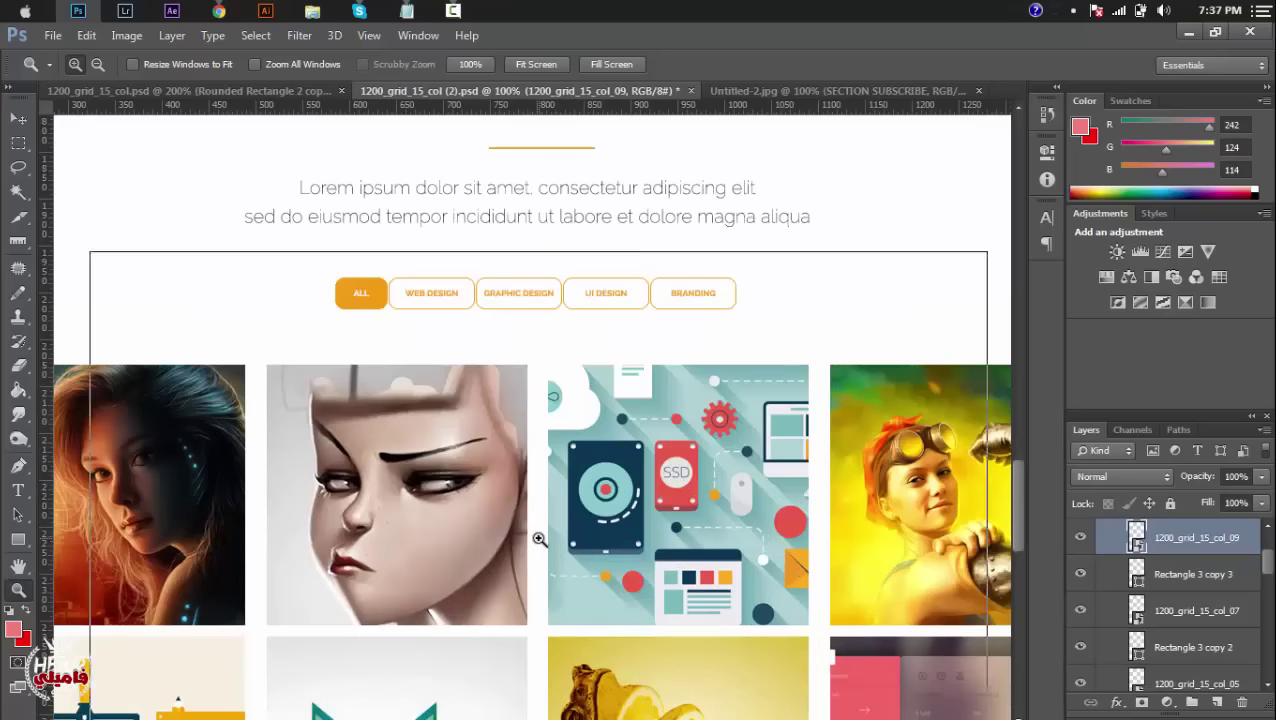
{"action": "left_click", "coordinate": [547, 497]}
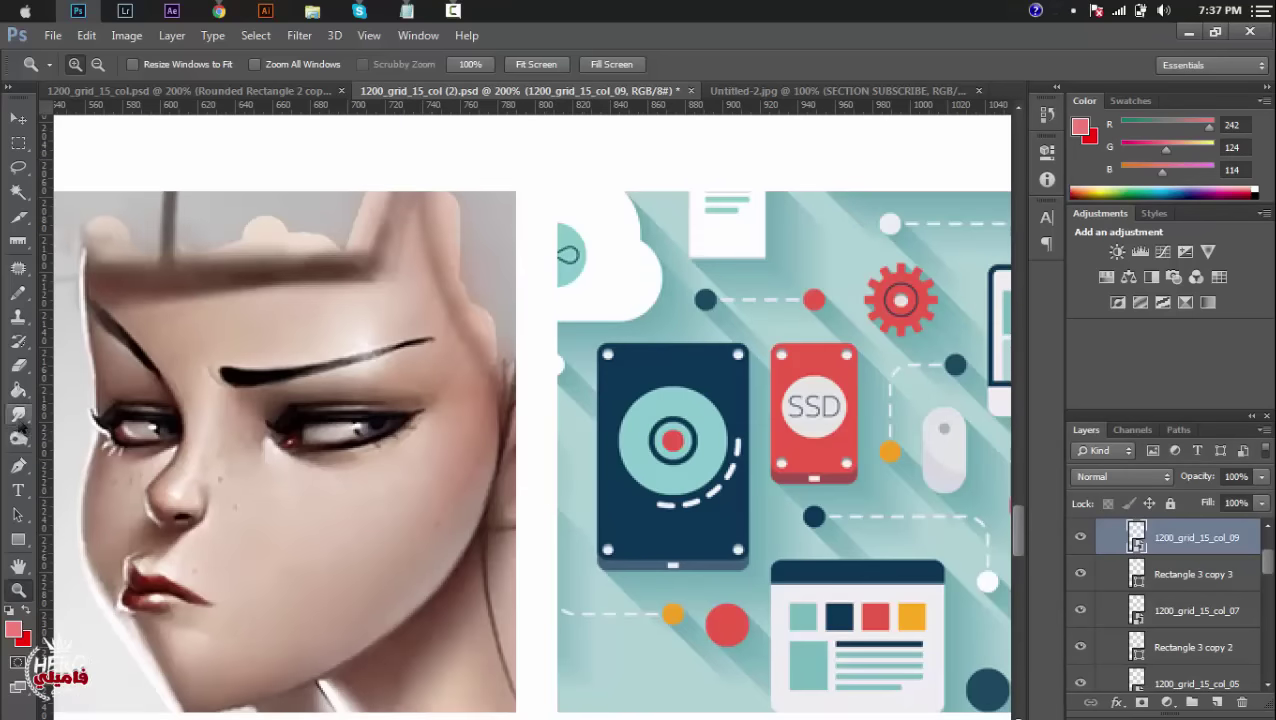
{"action": "left_click", "coordinate": [18, 143]}
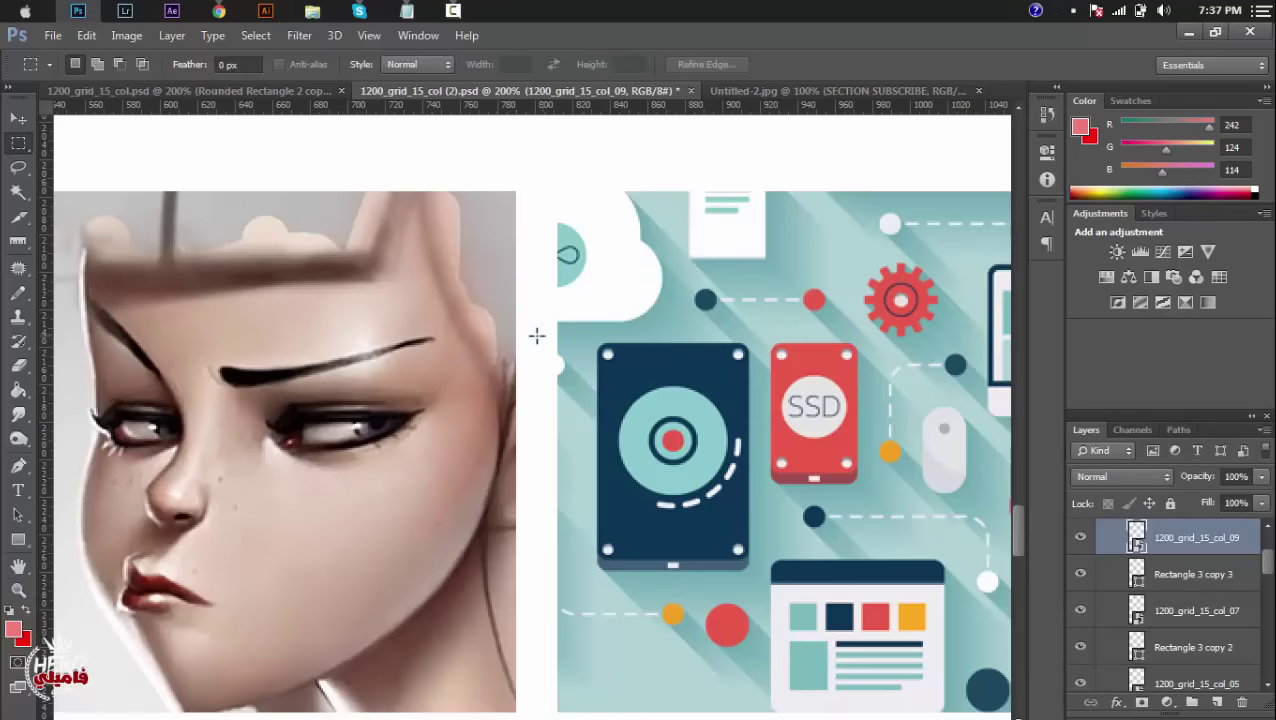
{"action": "left_click_drag", "start_coordinate": [557, 315], "coordinate": [517, 334]}
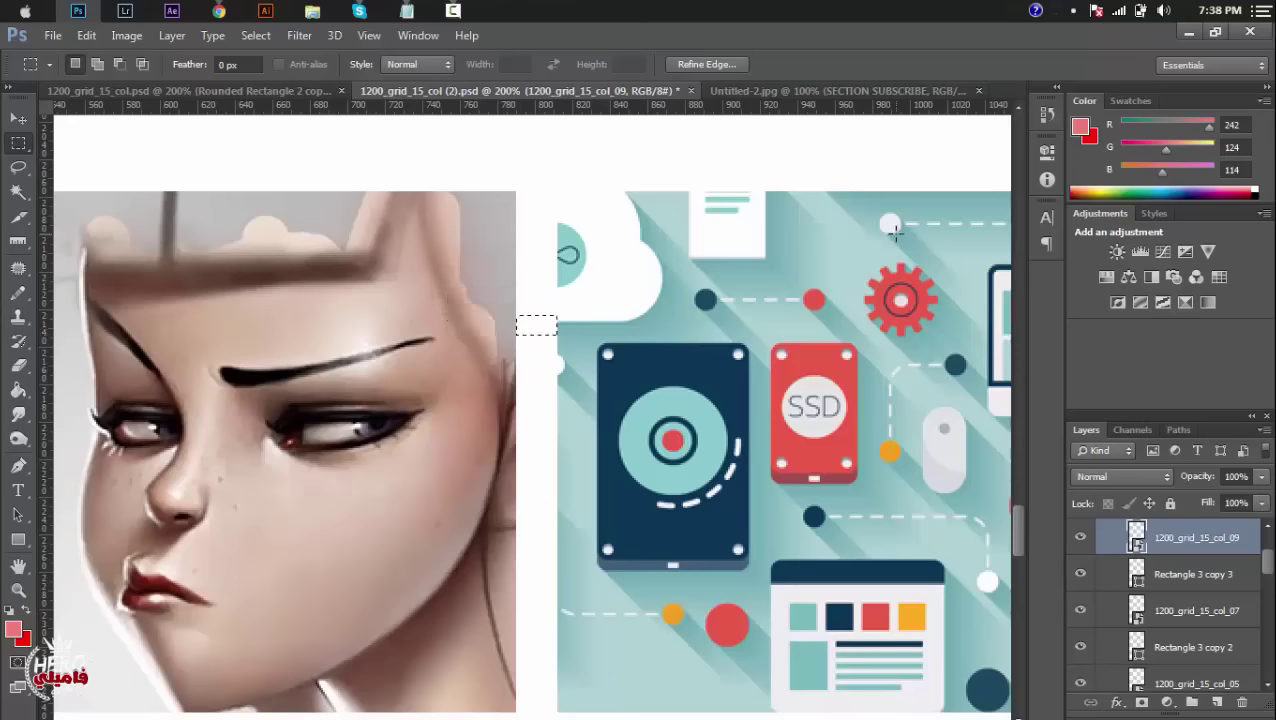
{"action": "left_click", "coordinate": [1045, 182]}
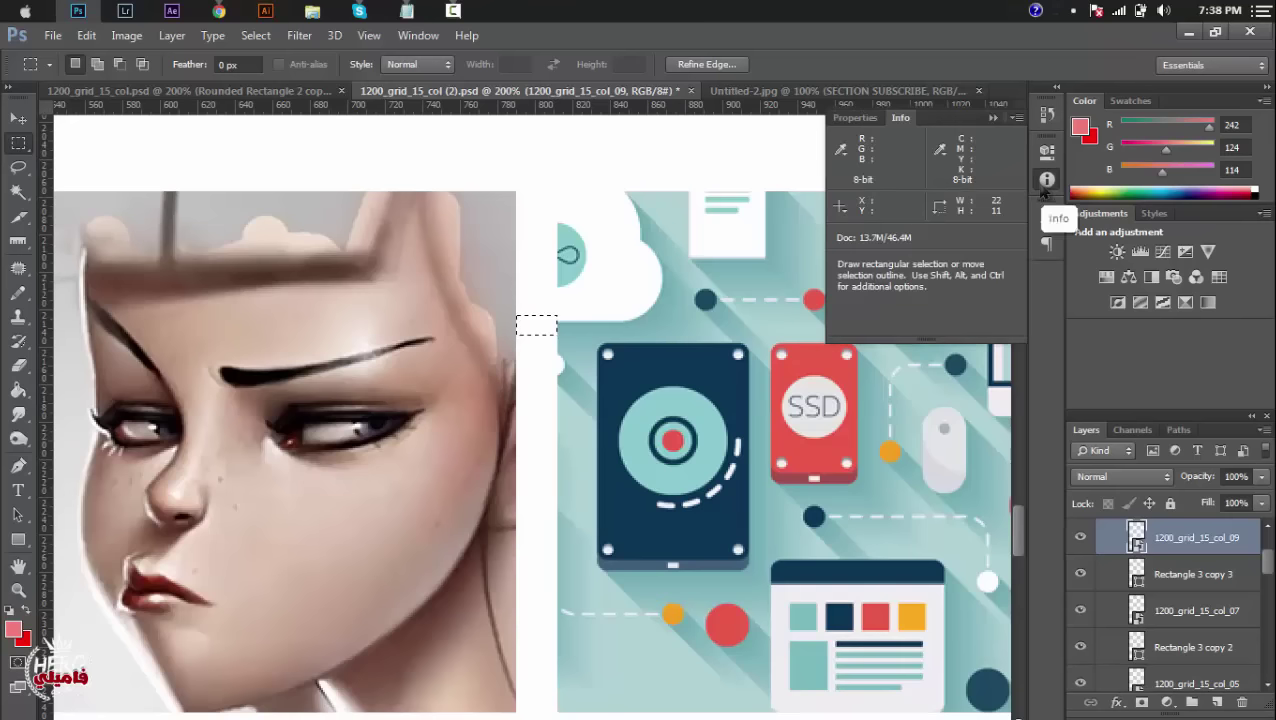
Measure the vertical gap between the two image rows with a rectangular selection and the Info readout.
{"action": "left_click", "coordinate": [1045, 182]}
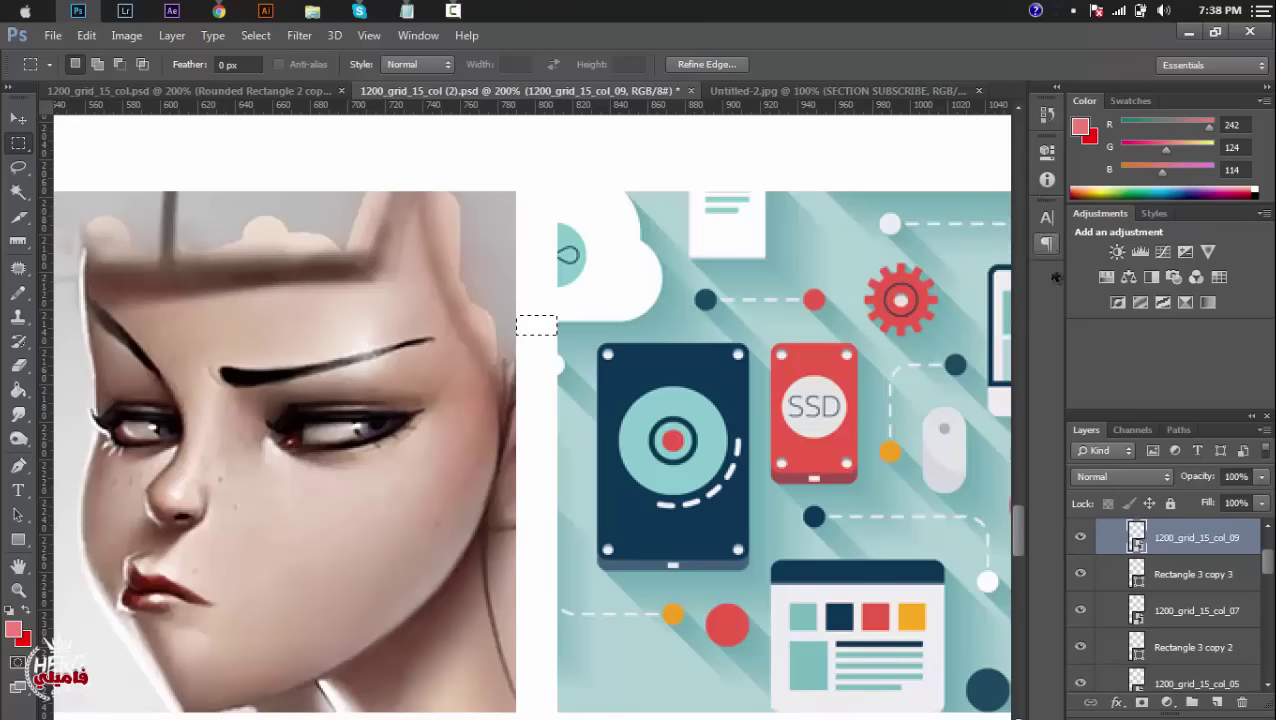
{"action": "left_click_drag", "start_coordinate": [1016, 522], "coordinate": [1022, 566]}
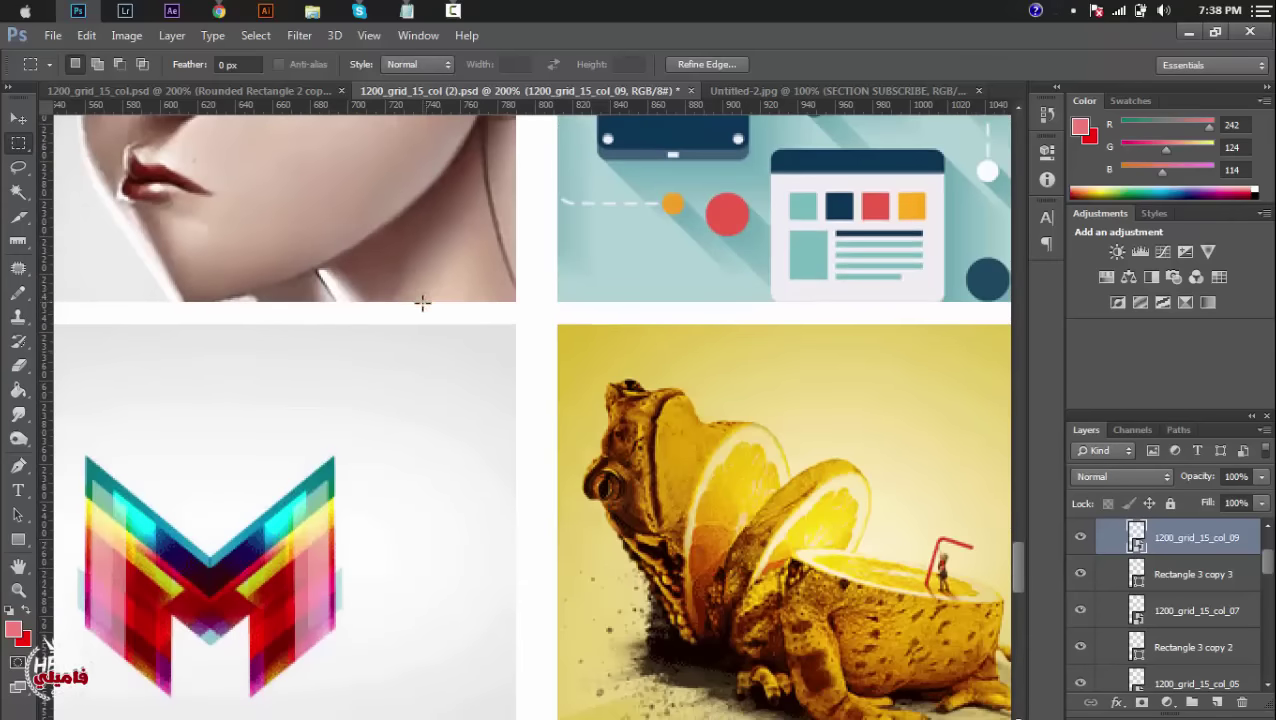
{"action": "left_click_drag", "start_coordinate": [423, 303], "coordinate": [410, 332]}
{"action": "left_click", "coordinate": [1047, 179]}
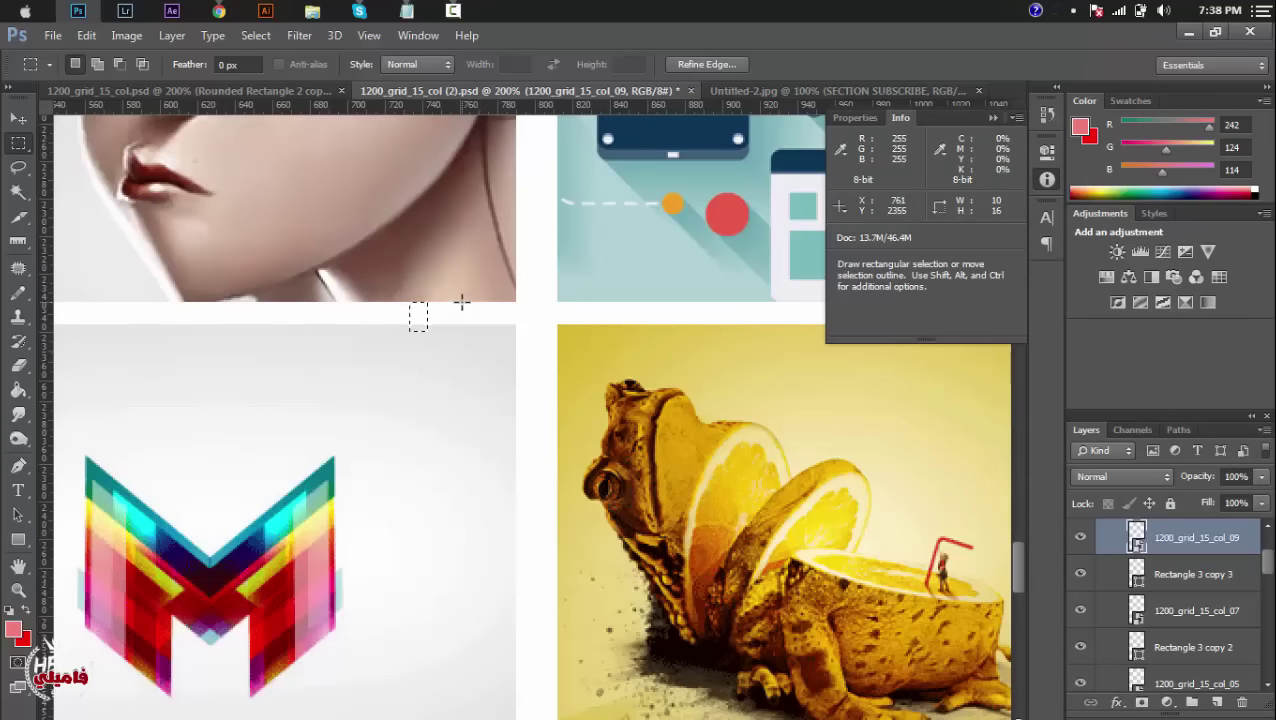
Mark a 22 px gap below the top image row with a rectangular selection, set a horizontal guide at its lower edge, and deselect.
{"action": "left_click_drag", "start_coordinate": [461, 302], "coordinate": [440, 341]}
{"action": "left_click_drag", "start_coordinate": [404, 104], "coordinate": [412, 342]}
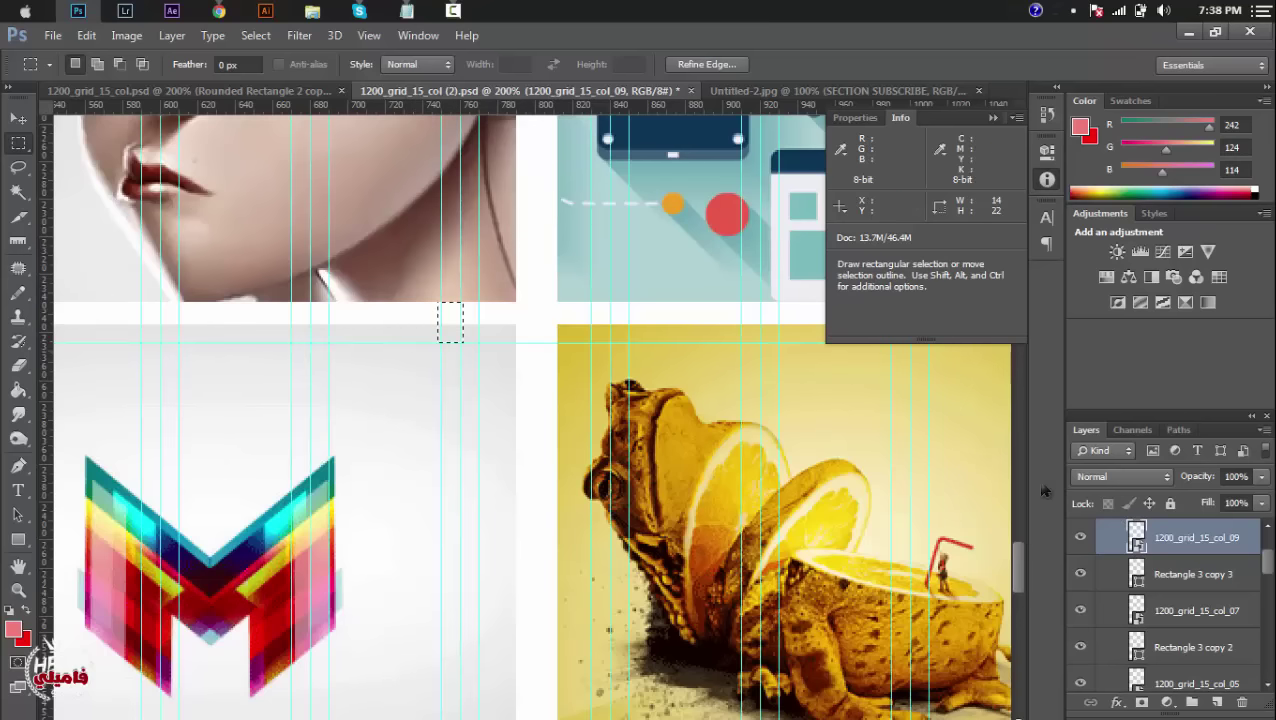
{"action": "key", "text": "ctrl+d"}
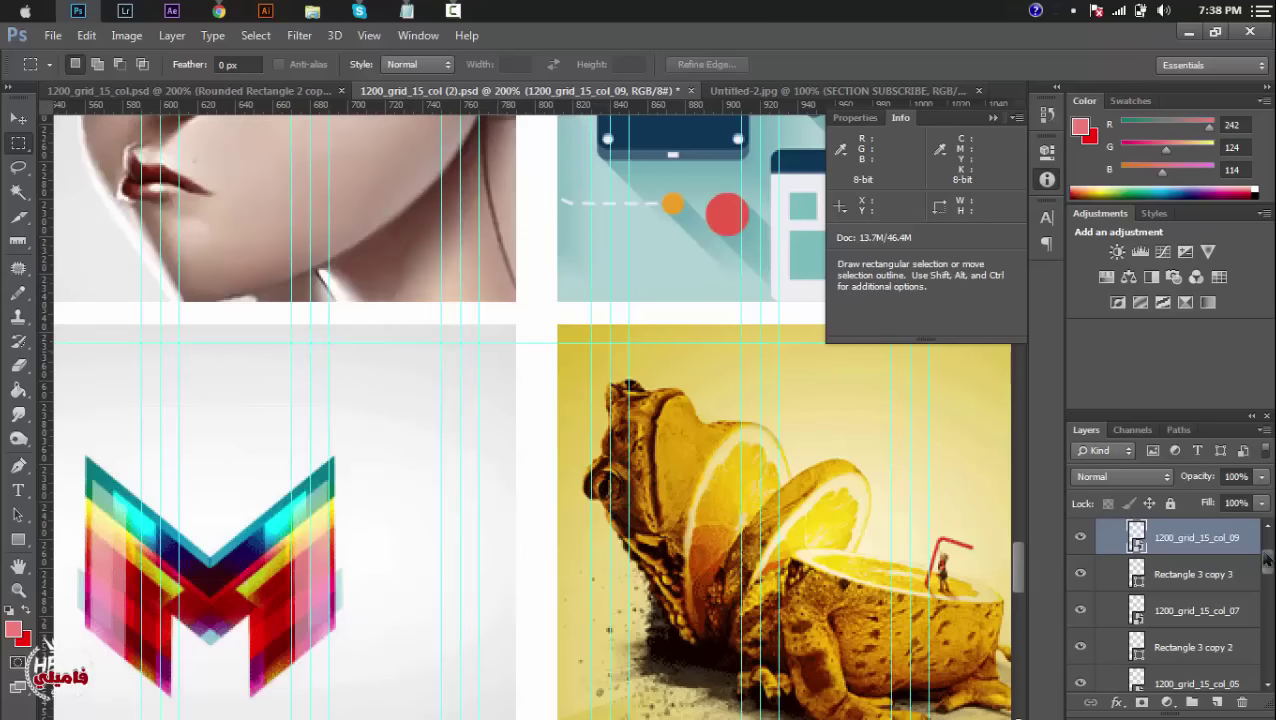
Move the Images copy group down until the bottom row's upper edges meet the new horizontal guide.
{"action": "left_click_drag", "start_coordinate": [1266, 562], "coordinate": [1266, 550]}
{"action": "left_click", "coordinate": [1120, 566]}
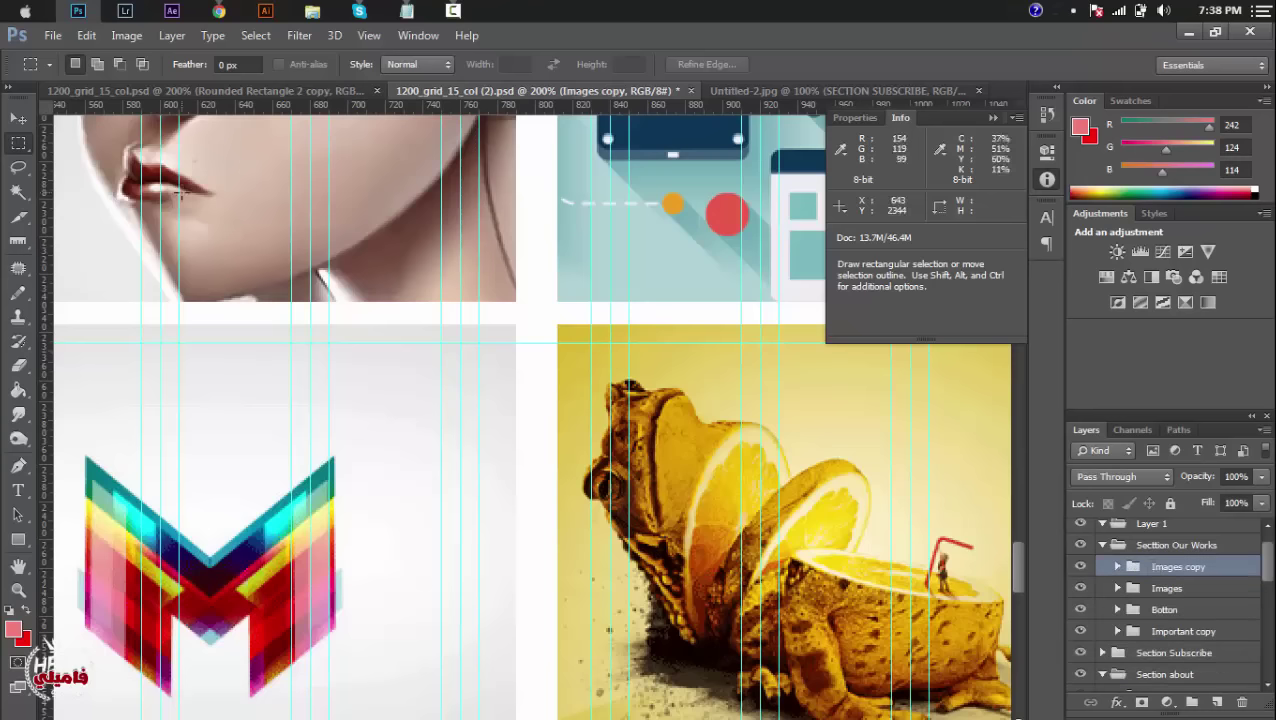
{"action": "left_click", "coordinate": [18, 118]}
{"action": "key", "text": "Down"}
{"action": "key", "text": "Down"}
{"action": "key", "text": "Down"}
{"action": "key", "text": "Down"}
{"action": "key", "text": "Down"}
{"action": "key", "text": "Down"}
{"action": "key", "text": "Down"}
{"action": "key", "text": "Down"}
{"action": "key", "text": "Down"}
{"action": "key", "text": "Down"}
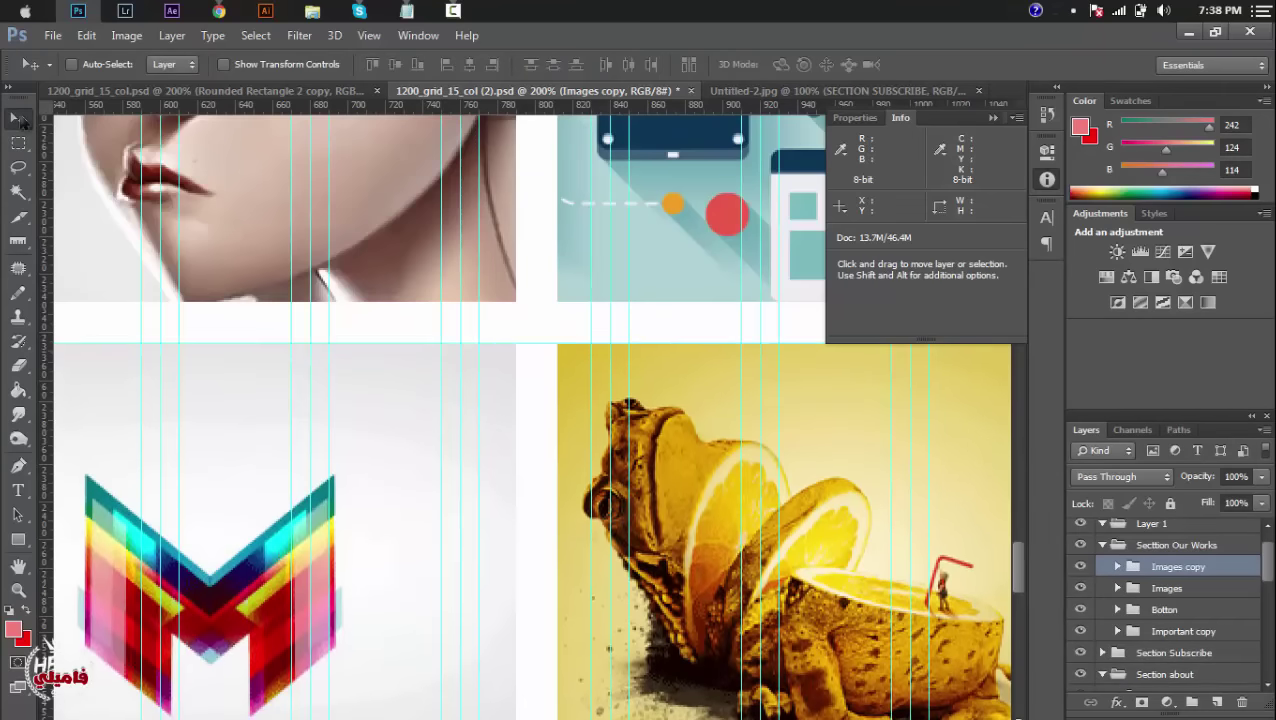
Hide the guides and check the spacing of both image rows together with the Our Works heading and filter buttons.
{"action": "key", "text": "ctrl+semicolon"}
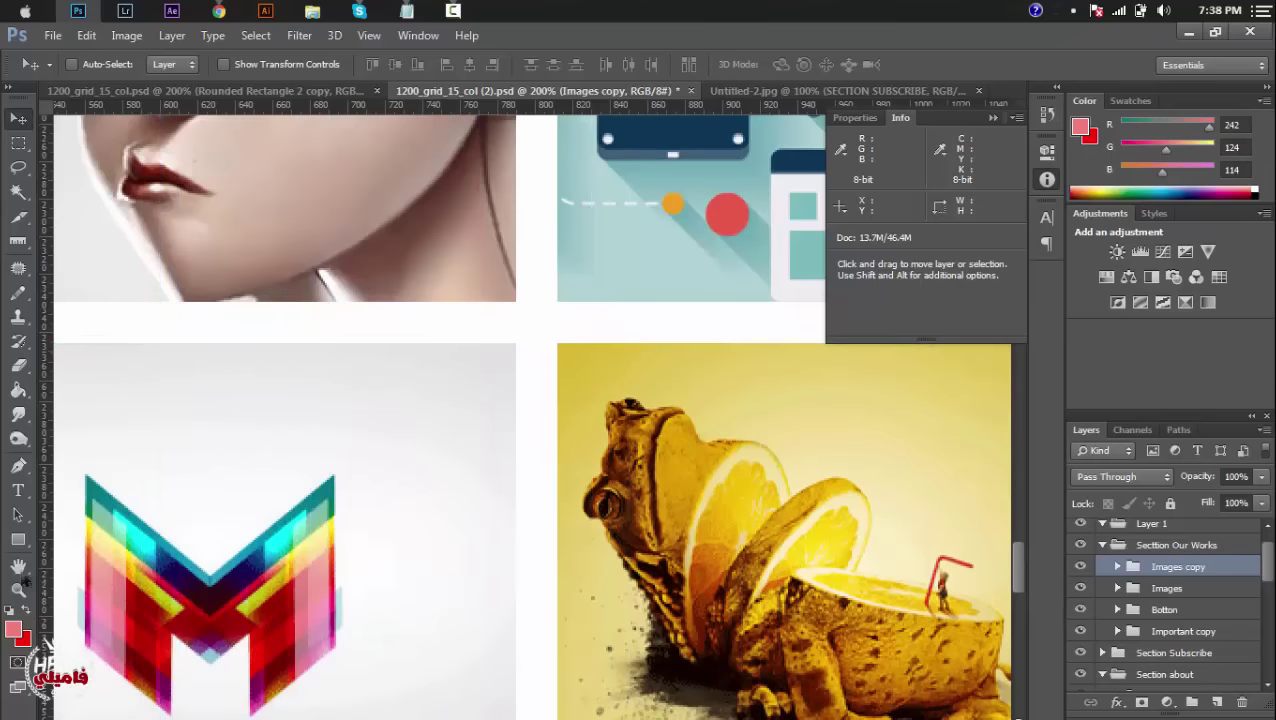
{"action": "left_click", "coordinate": [18, 590]}
{"action": "left_click", "coordinate": [413, 495], "text": "alt"}
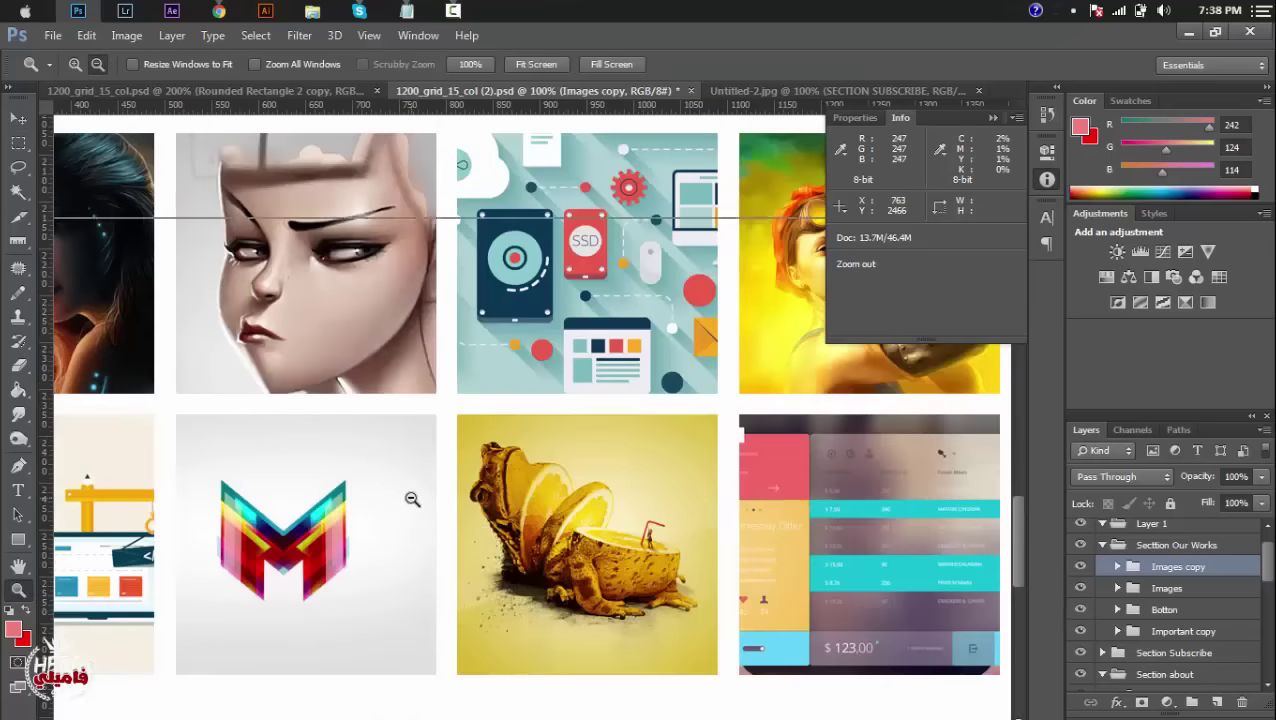
{"action": "left_click", "coordinate": [438, 432], "text": "alt"}
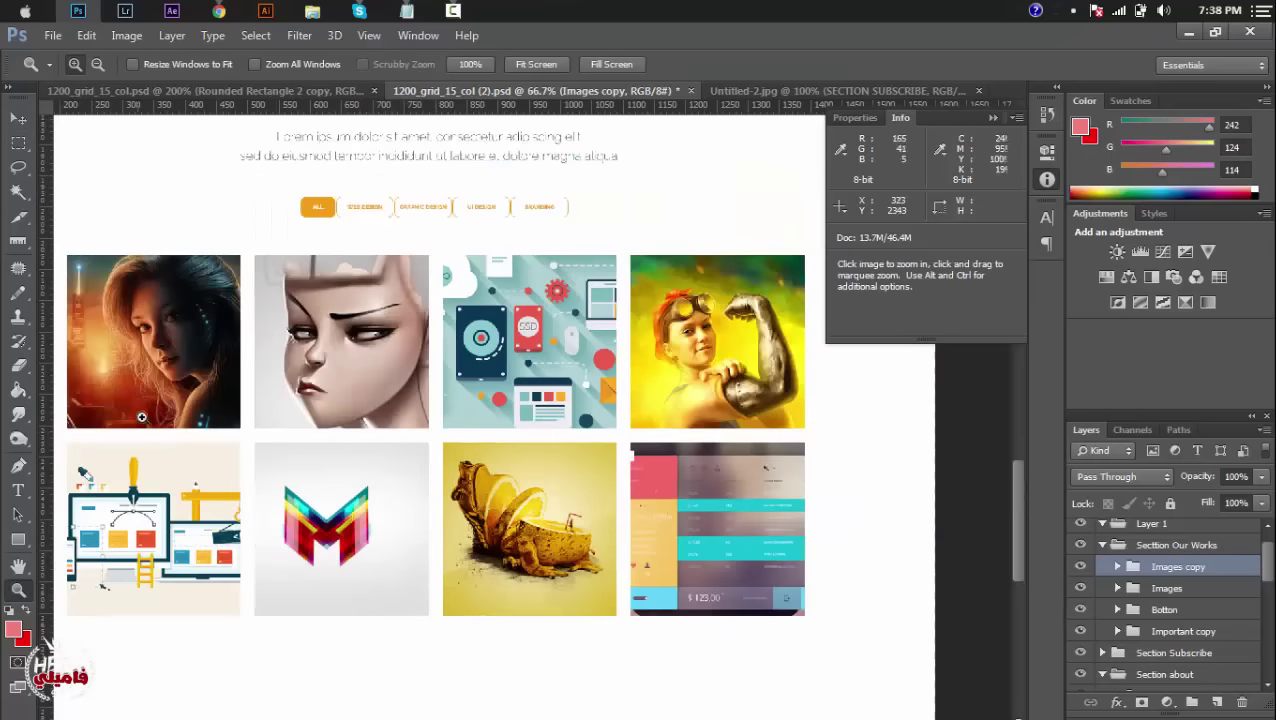
{"action": "scroll", "coordinate": [700, 400], "scroll_direction": "up", "scroll_amount": 4}
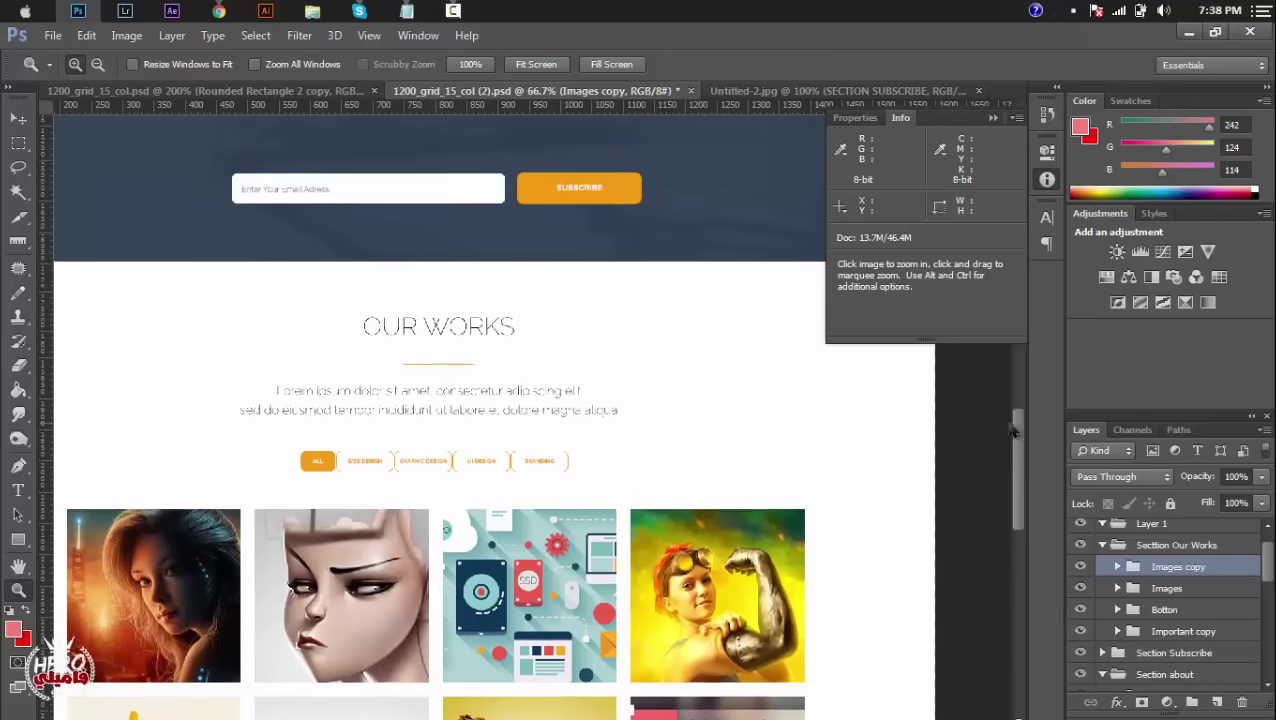
{"action": "left_click", "coordinate": [452, 313]}
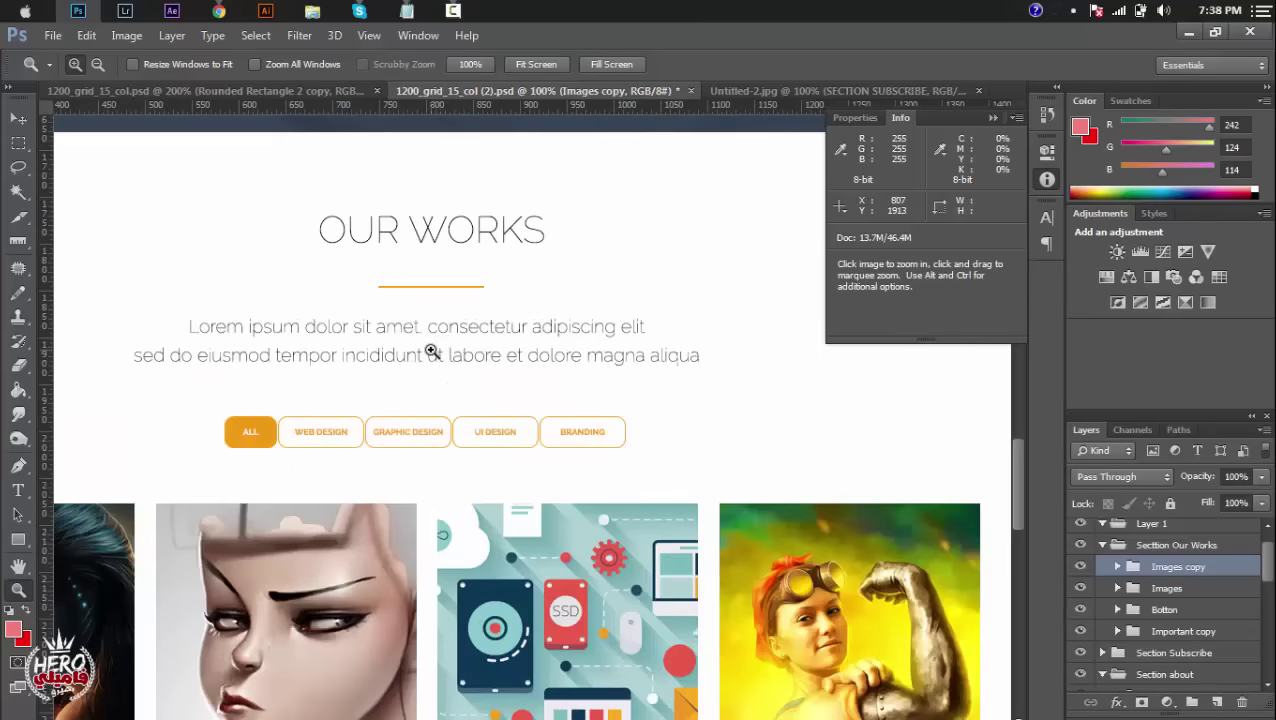
{"action": "left_click", "coordinate": [453, 10]}
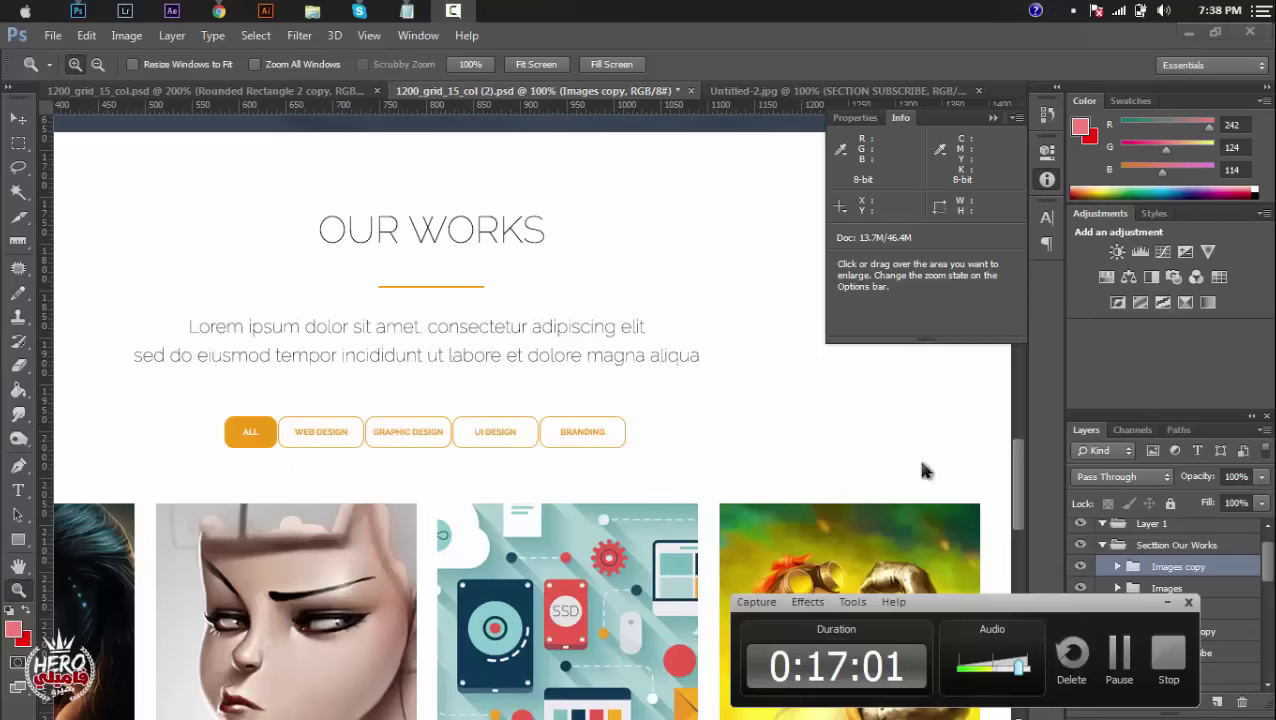